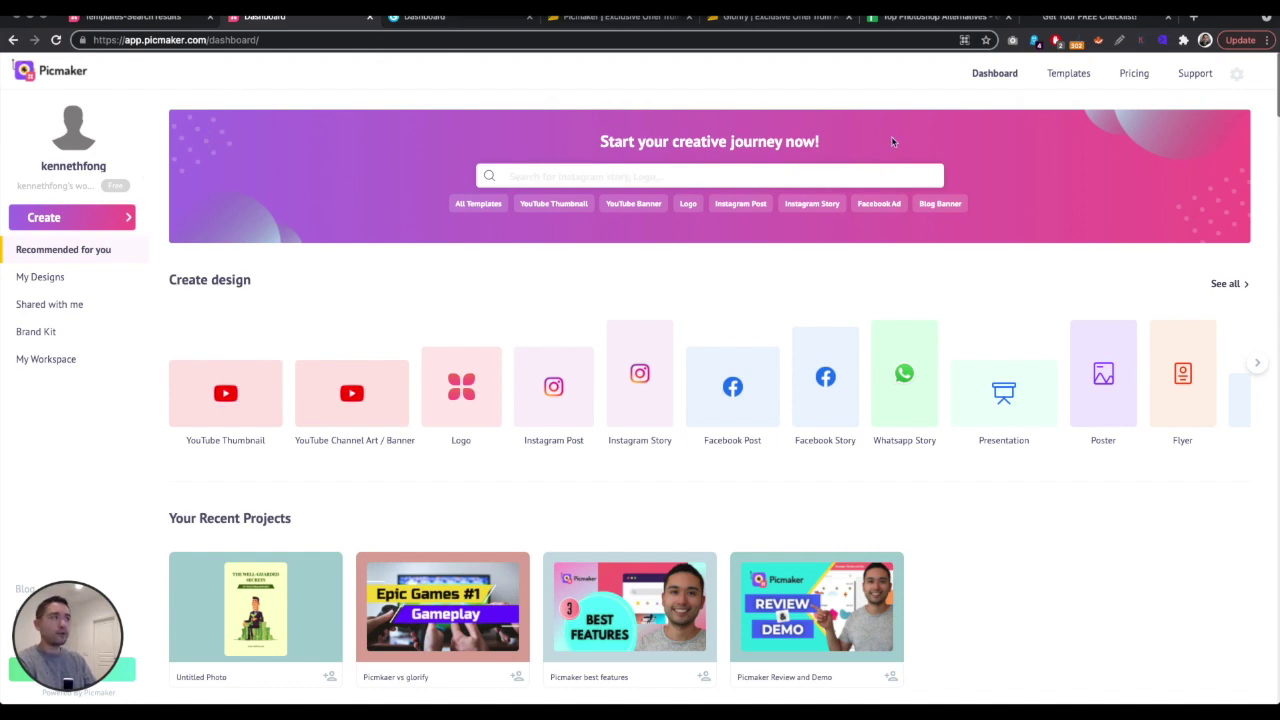
{"action": "scroll", "coordinate": [857, 129], "scroll_direction": "down", "scroll_amount": 5}
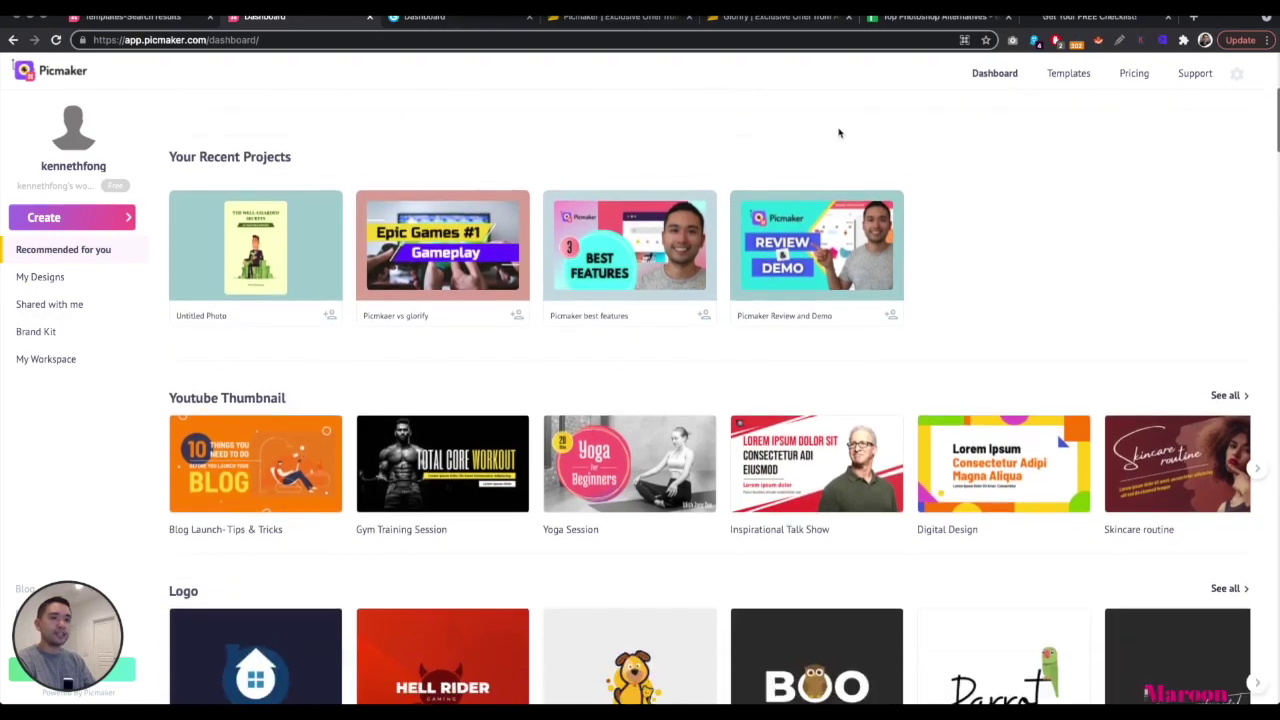
{"action": "scroll", "coordinate": [518, 210], "scroll_direction": "down", "scroll_amount": 15}
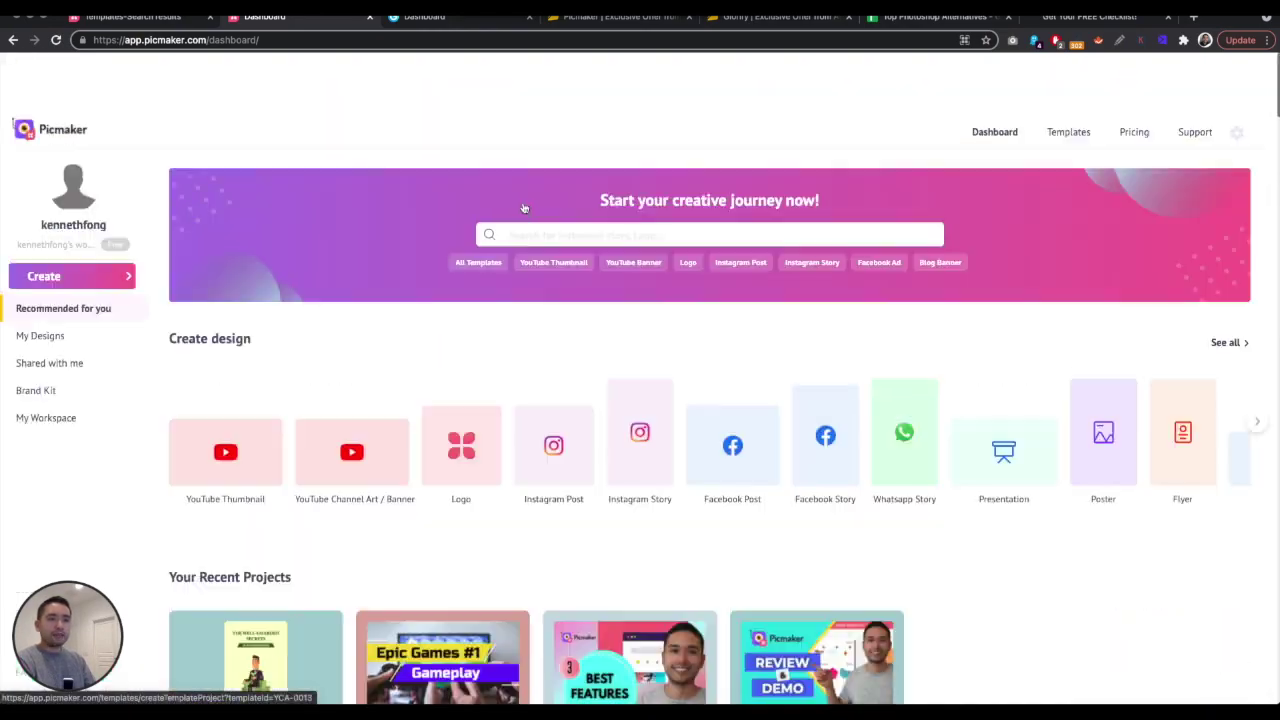
{"action": "scroll", "coordinate": [523, 208], "scroll_direction": "down", "scroll_amount": 1}
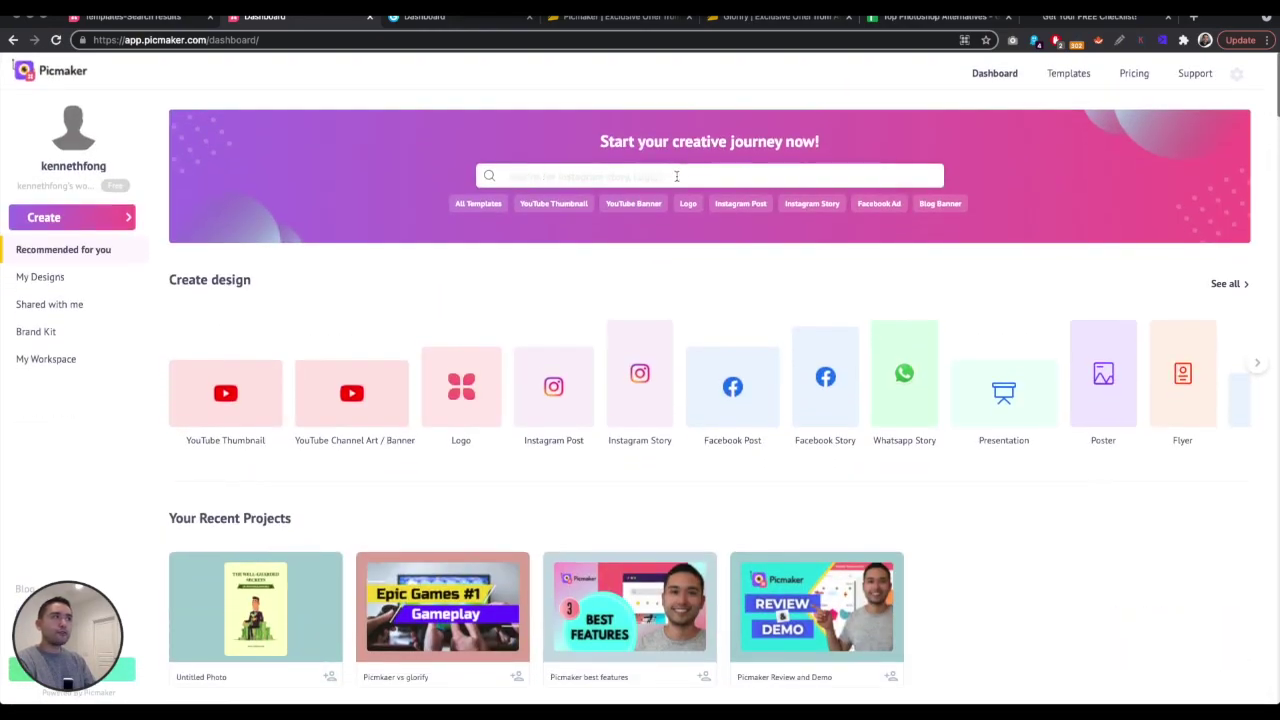
{"action": "scroll", "coordinate": [653, 179], "scroll_direction": "down", "scroll_amount": 5}
{"action": "scroll", "coordinate": [646, 194], "scroll_direction": "up", "scroll_amount": 3}
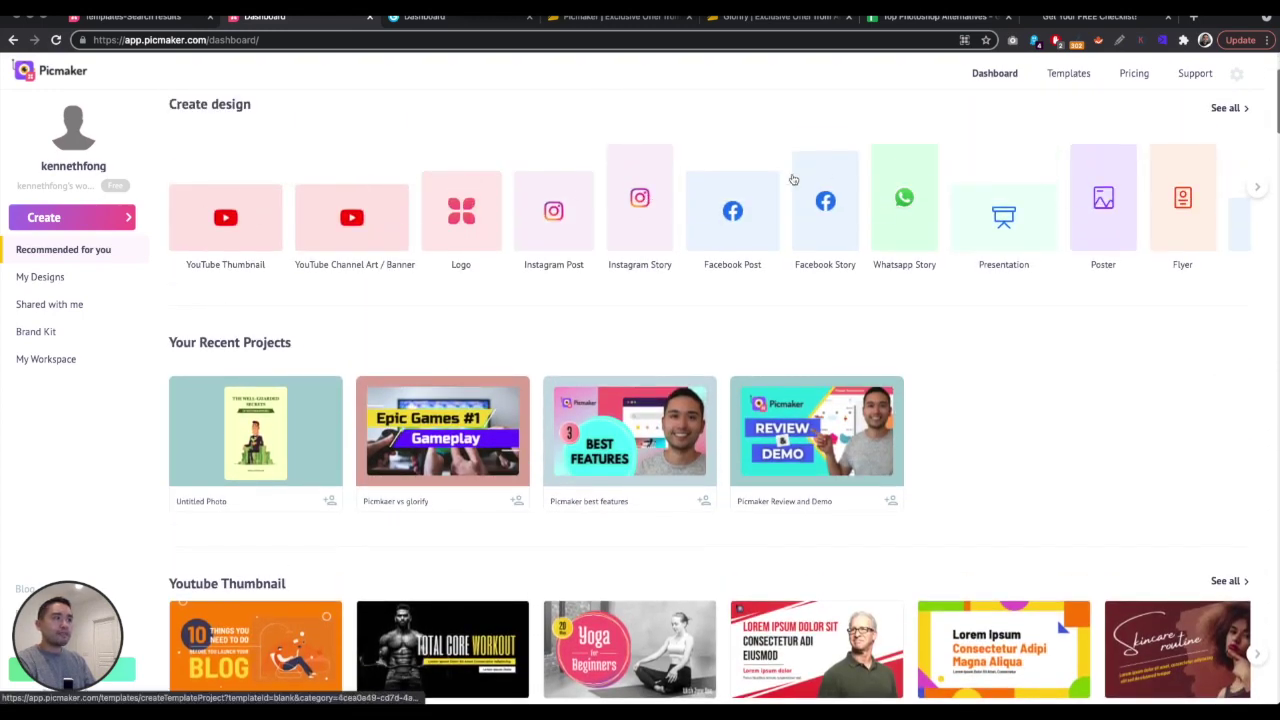
{"action": "scroll", "coordinate": [499, 244], "scroll_direction": "down", "scroll_amount": 1}
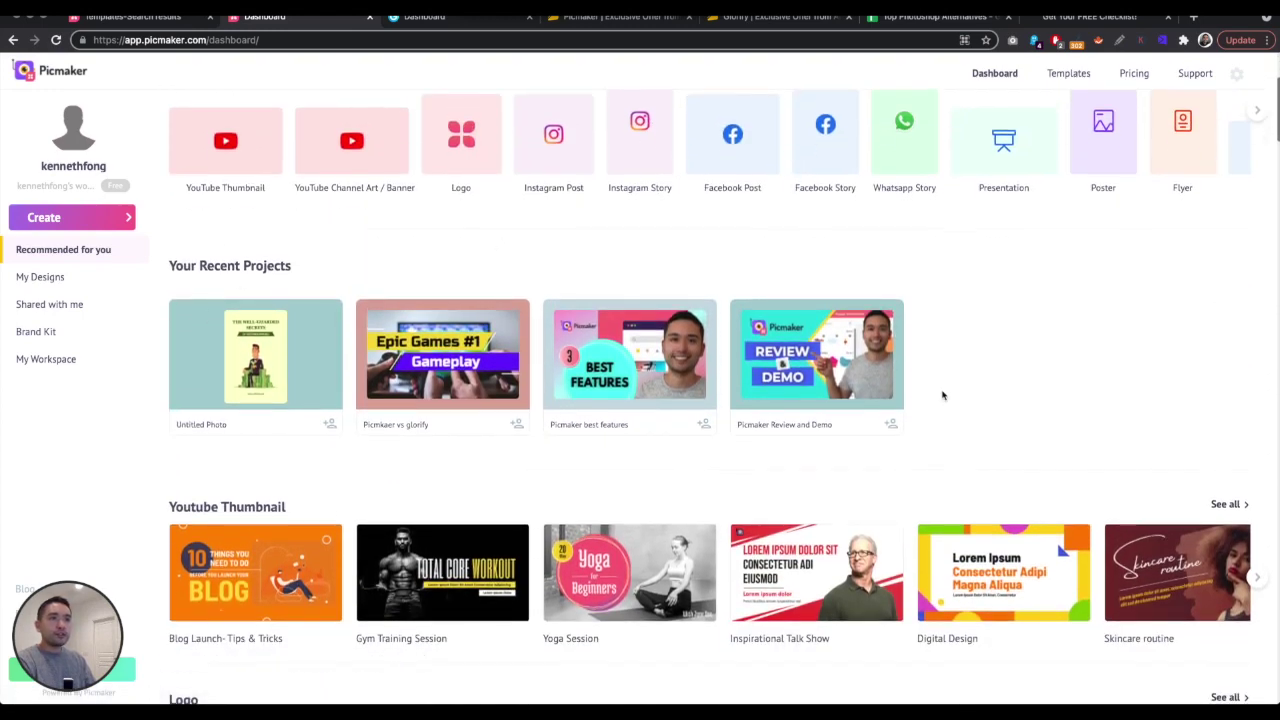
{"action": "scroll", "coordinate": [942, 395], "scroll_direction": "down", "scroll_amount": 3}
{"action": "scroll", "coordinate": [1070, 257], "scroll_direction": "down", "scroll_amount": 2}
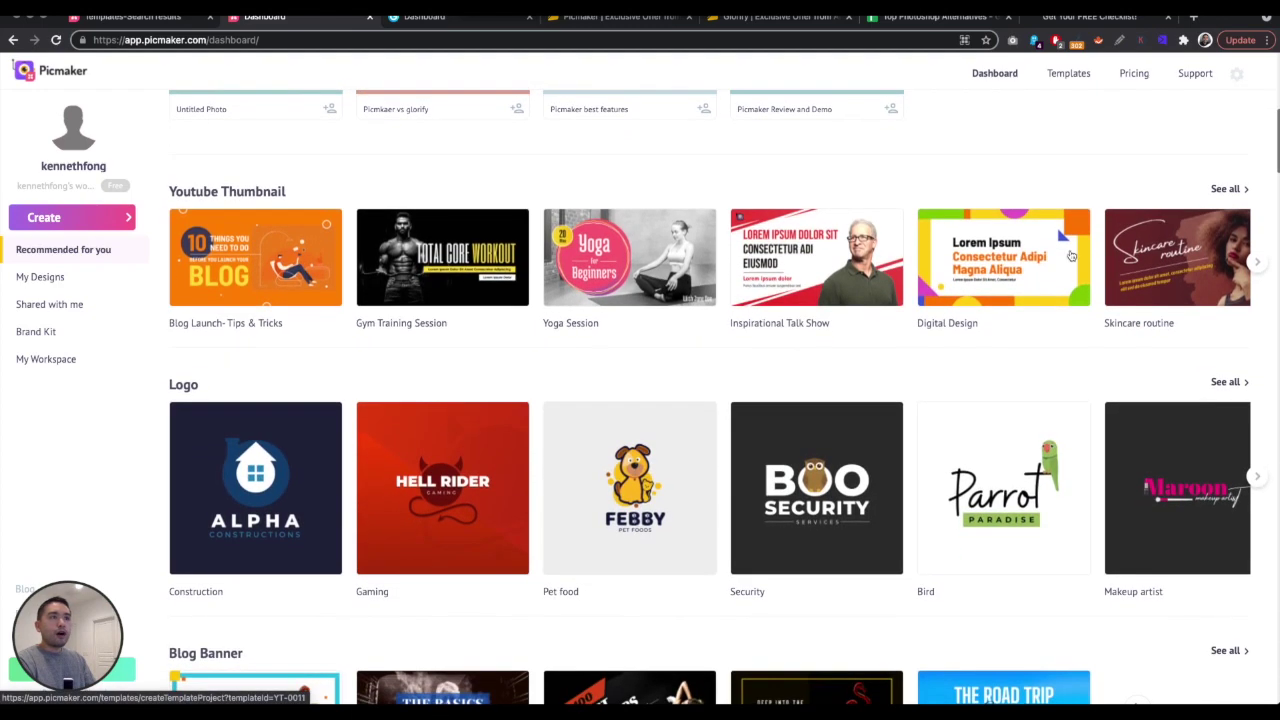
{"action": "scroll", "coordinate": [373, 265], "scroll_direction": "down", "scroll_amount": 5}
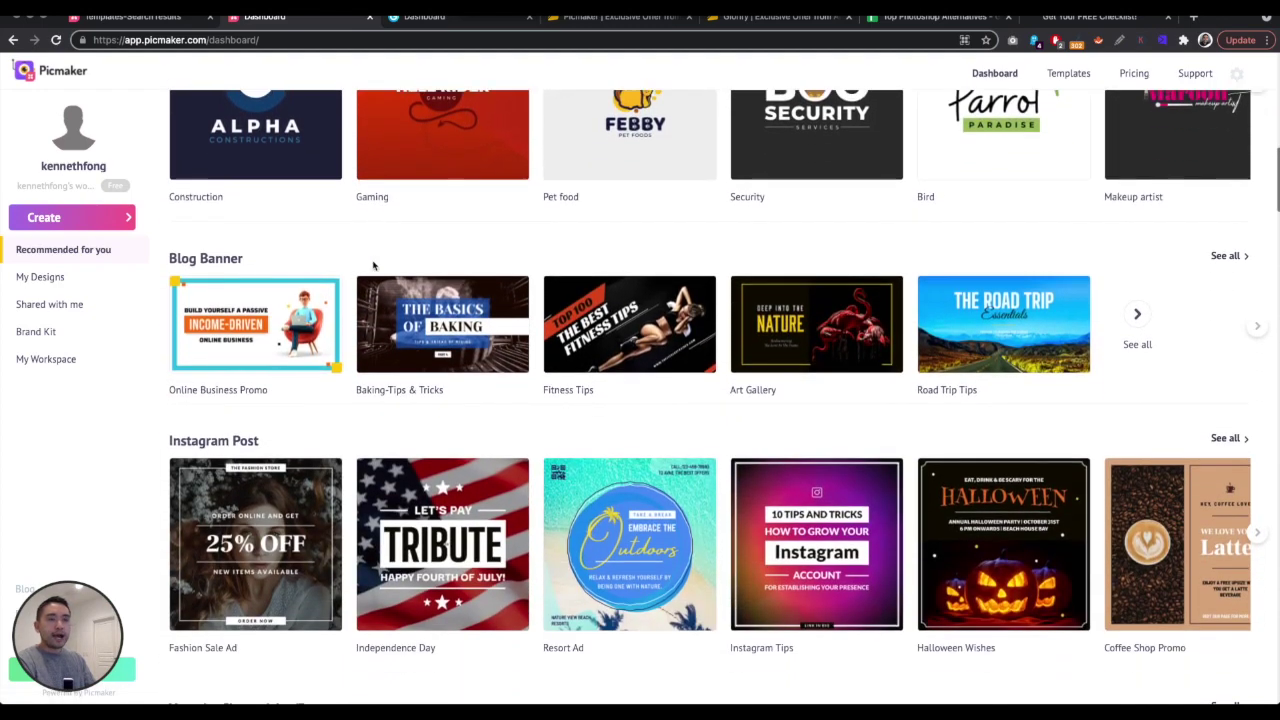
{"action": "scroll", "coordinate": [246, 240], "scroll_direction": "down", "scroll_amount": 8}
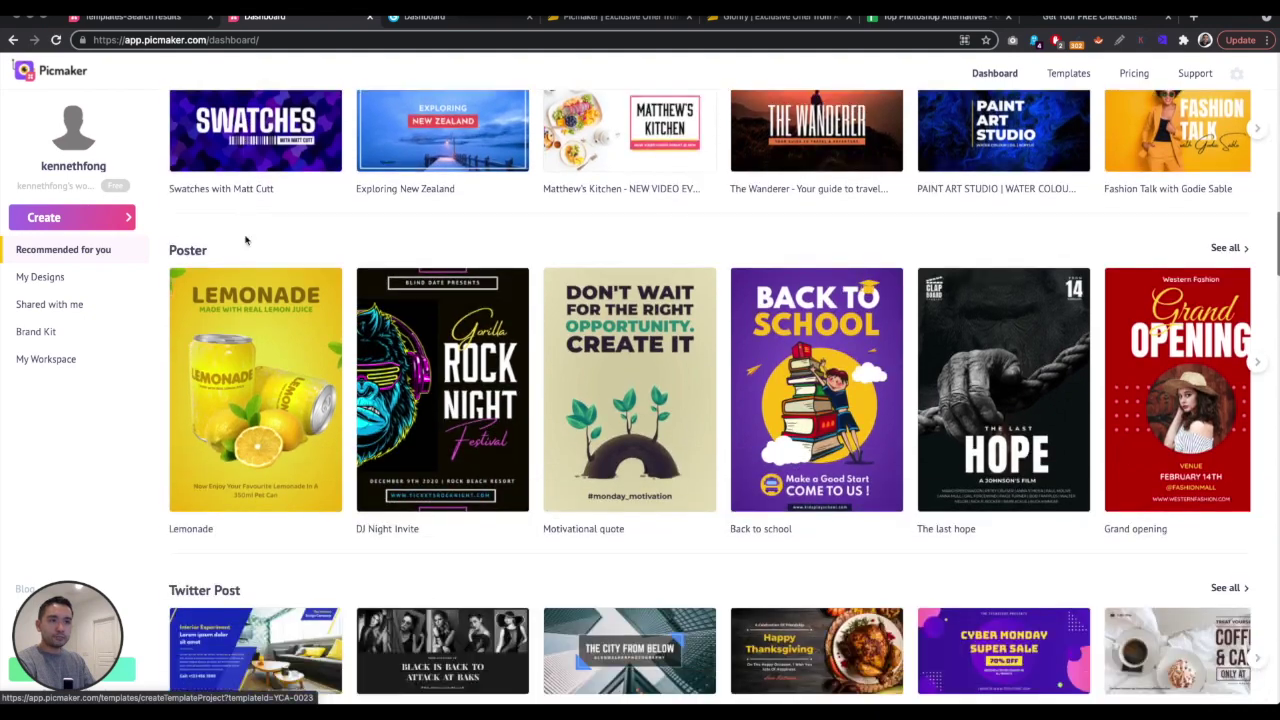
{"action": "scroll", "coordinate": [246, 240], "scroll_direction": "up", "scroll_amount": 15}
Step: Search Picmaker templates for 'blue', browse the results, then clear the search and return to the dashboard
{"action": "left_click", "coordinate": [549, 175]}
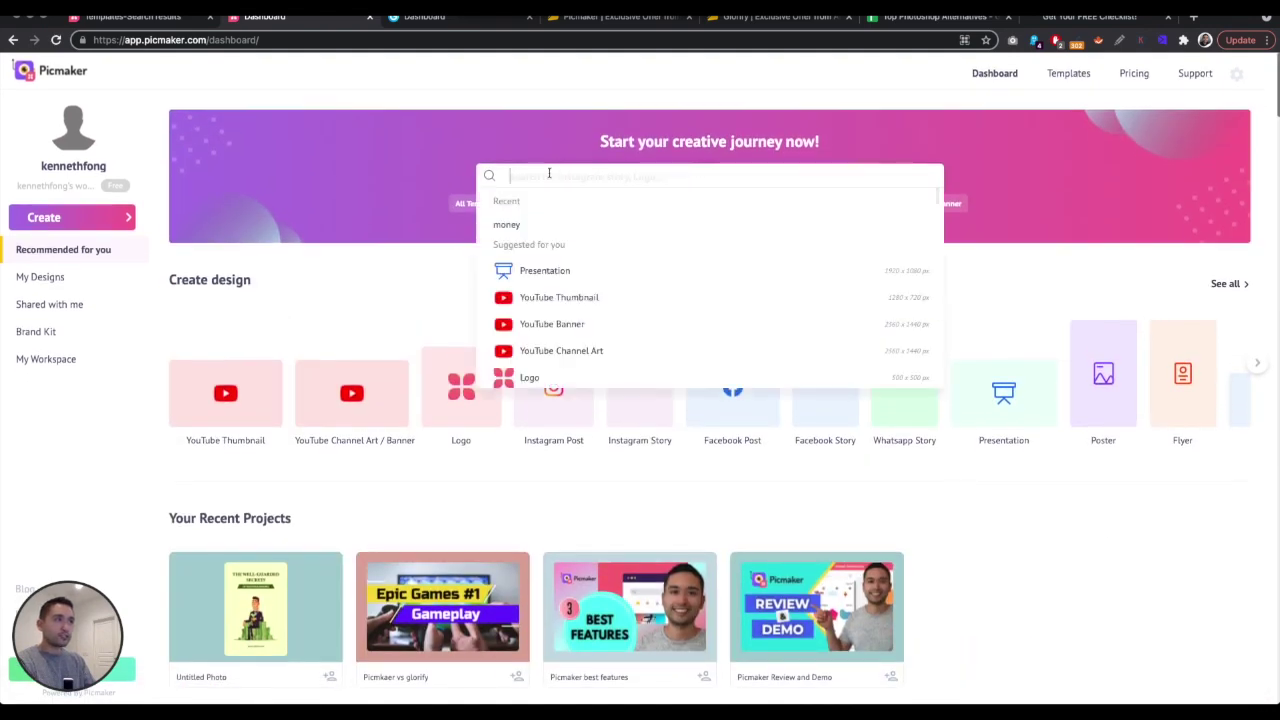
{"action": "type", "text": "blue"}
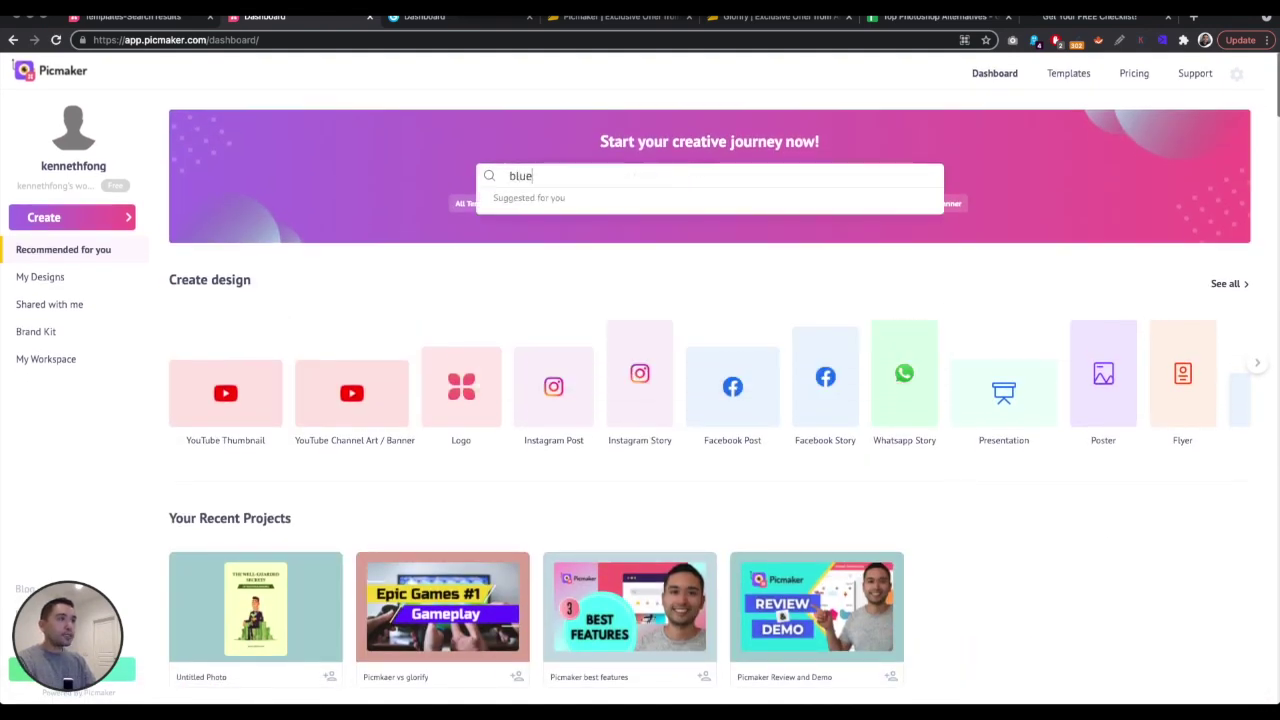
{"action": "key", "text": "Return"}
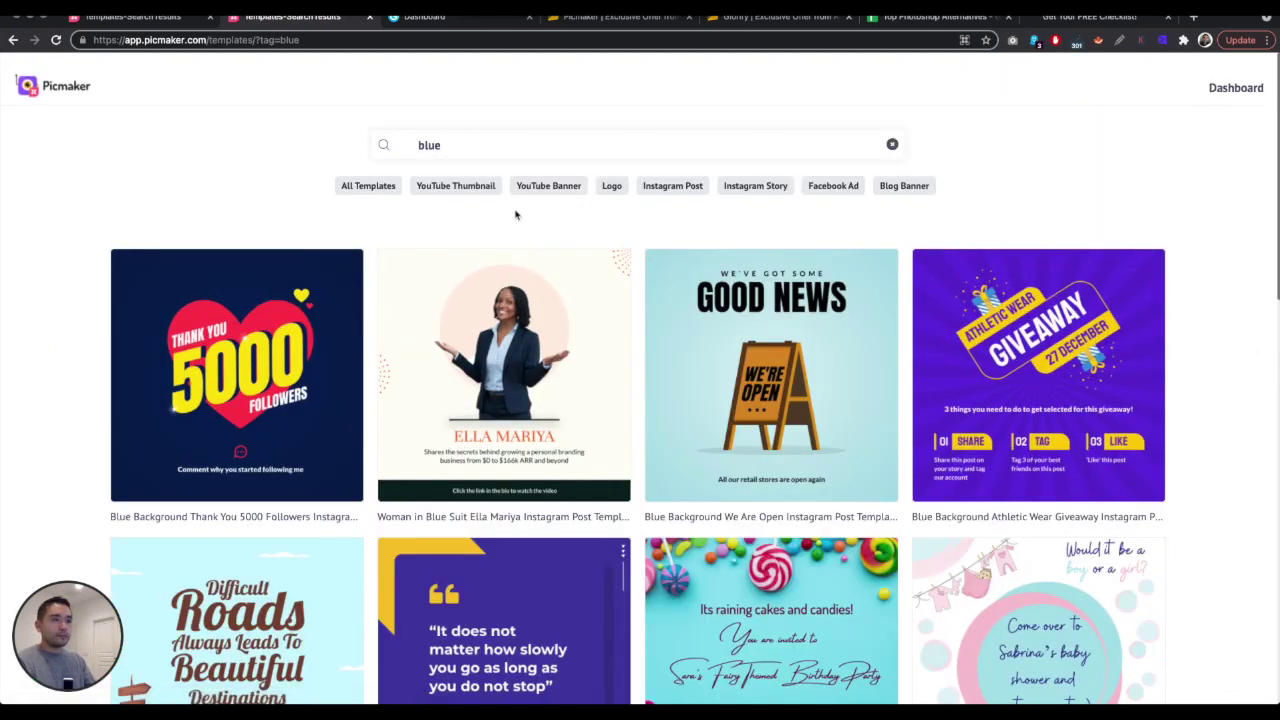
{"action": "scroll", "coordinate": [540, 300], "scroll_direction": "down", "scroll_amount": 5}
{"action": "scroll", "coordinate": [532, 315], "scroll_direction": "down", "scroll_amount": 5}
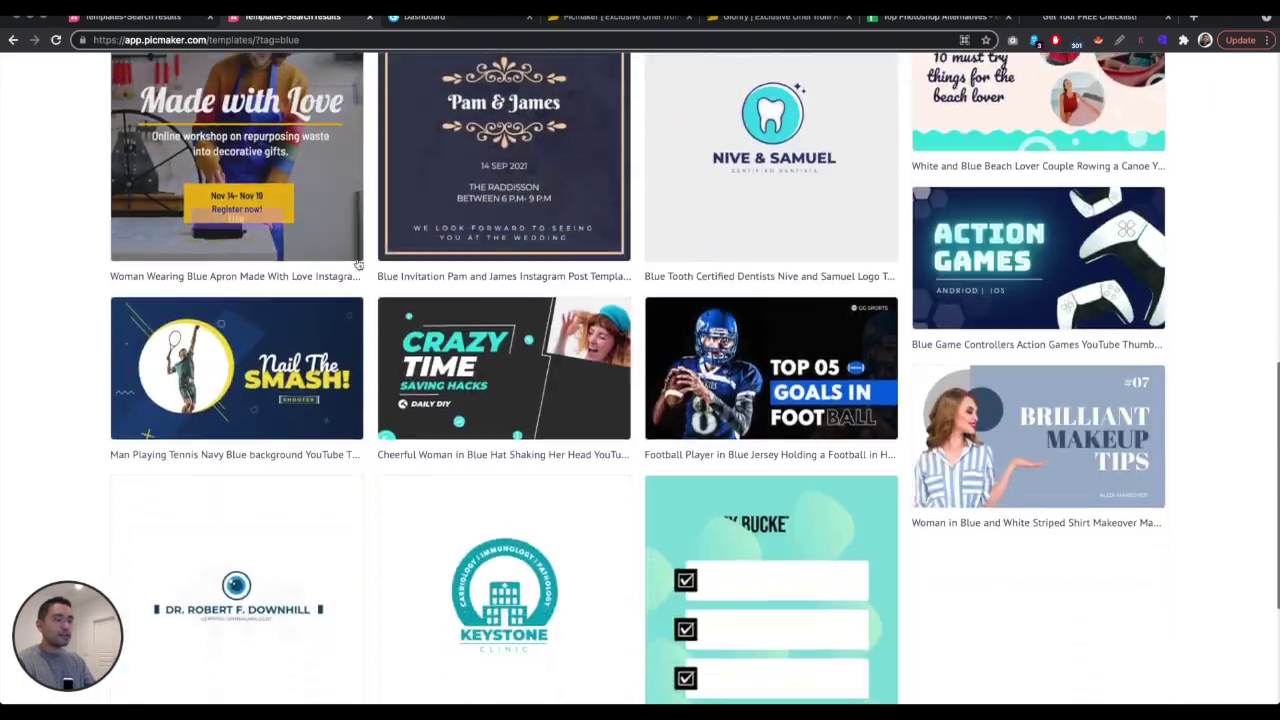
{"action": "scroll", "coordinate": [647, 261], "scroll_direction": "down", "scroll_amount": 8}
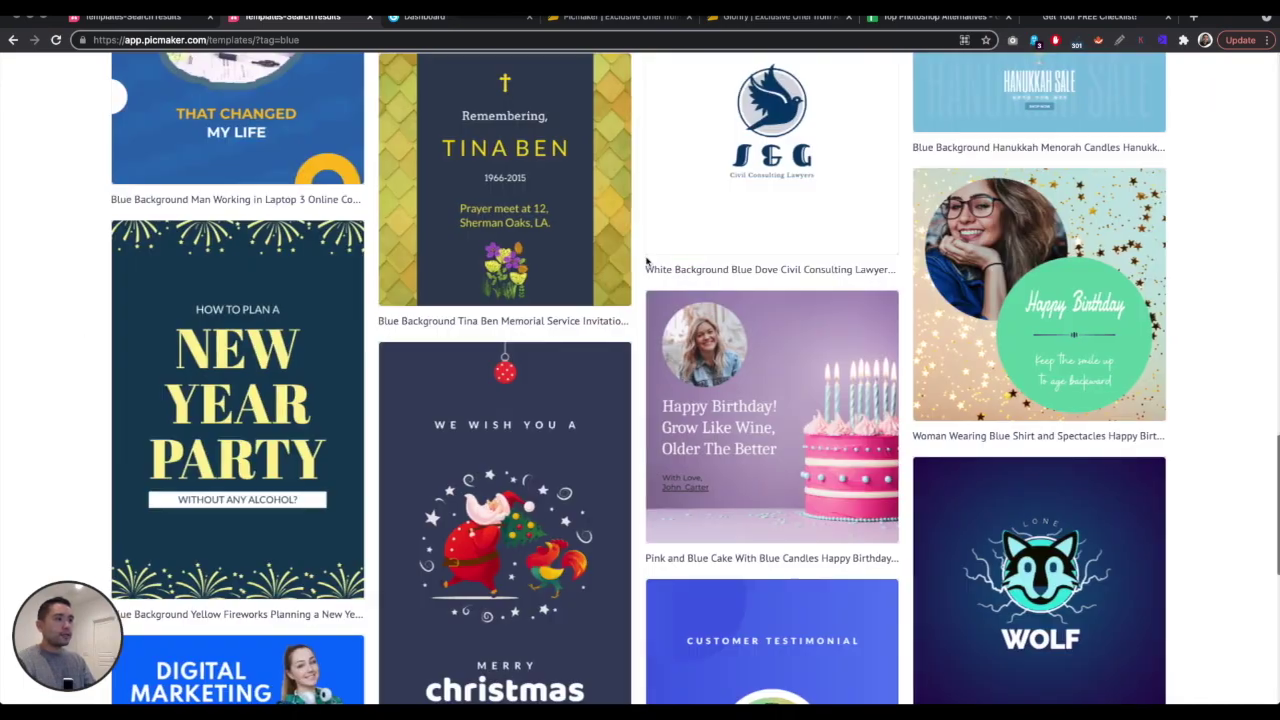
{"action": "scroll", "coordinate": [647, 261], "scroll_direction": "up", "scroll_amount": 18}
{"action": "scroll", "coordinate": [647, 261], "scroll_direction": "down", "scroll_amount": 1}
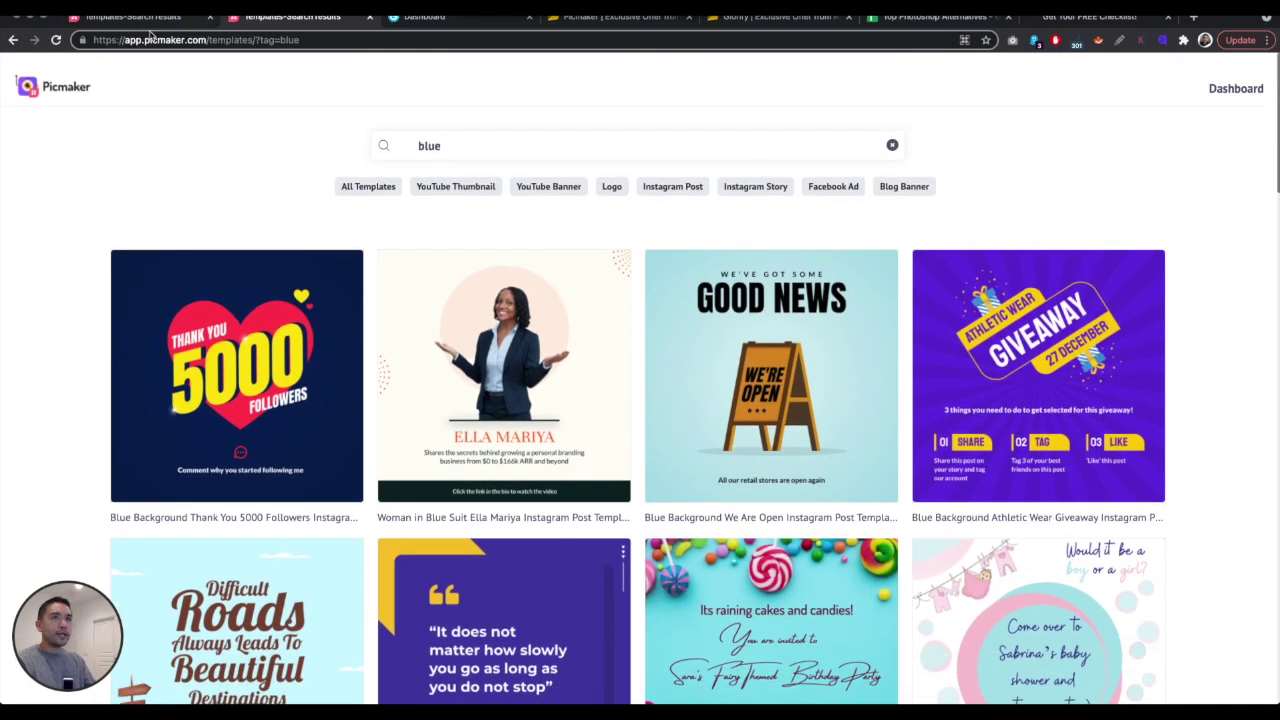
{"action": "left_click", "coordinate": [893, 145]}
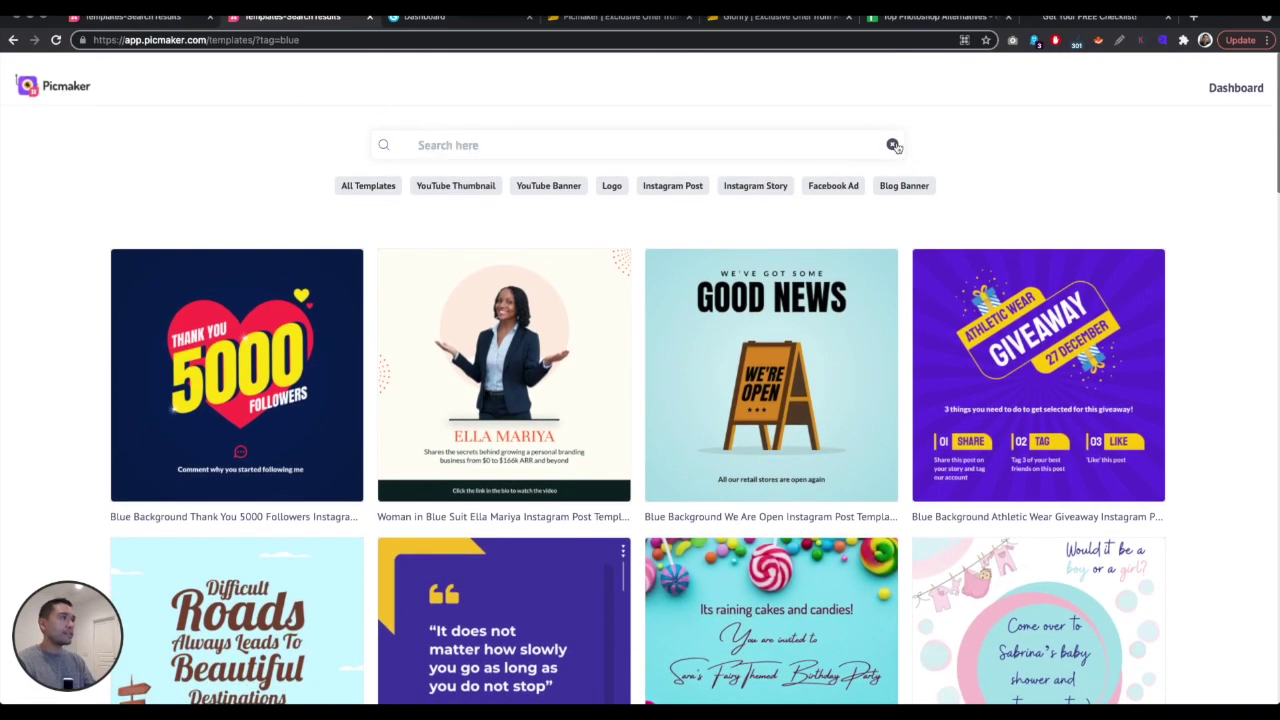
{"action": "left_click", "coordinate": [82, 87]}
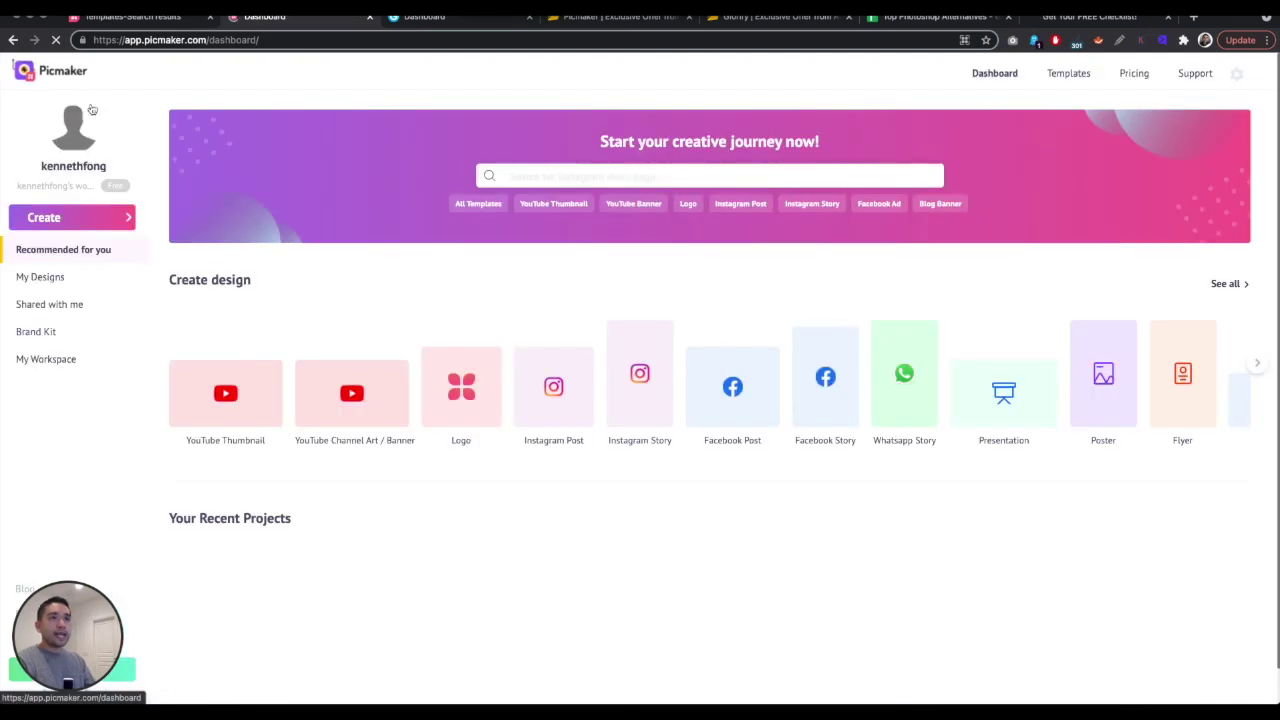
Step: Browse the Create menu's list of design types, then go to My Designs
{"action": "left_click", "coordinate": [71, 222]}
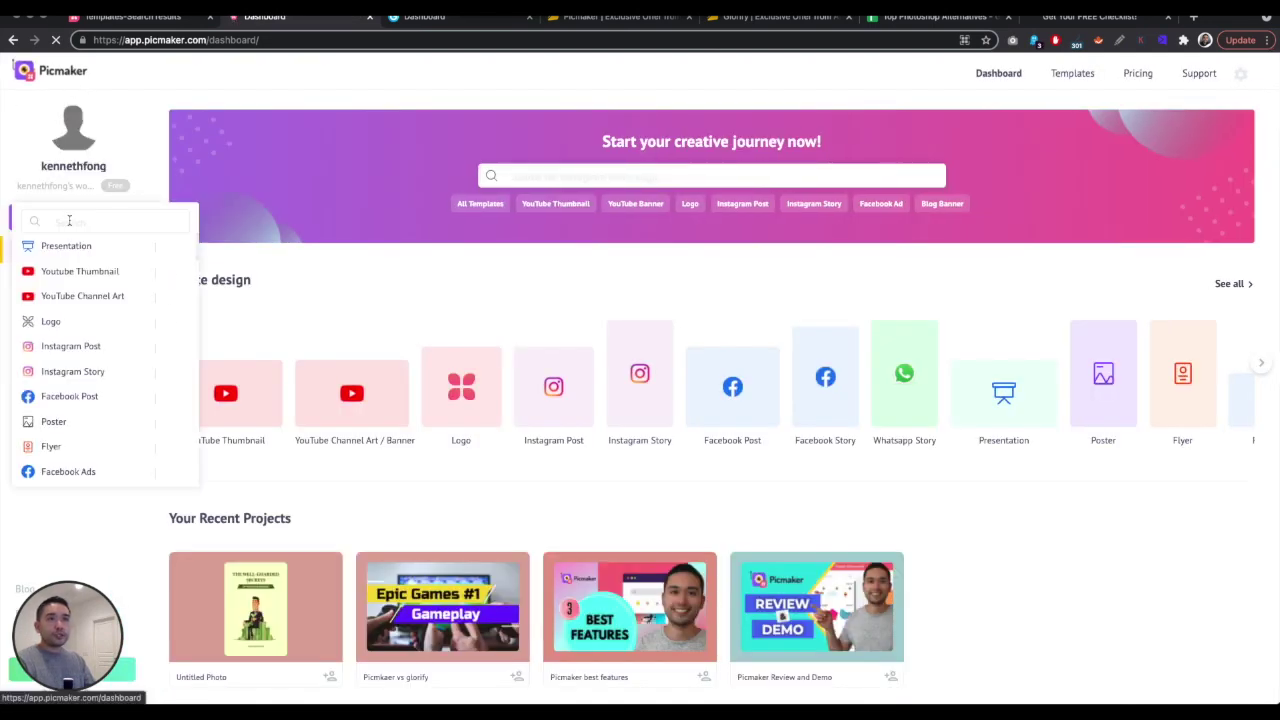
{"action": "scroll", "coordinate": [65, 259], "scroll_direction": "down", "scroll_amount": 5}
{"action": "scroll", "coordinate": [65, 259], "scroll_direction": "down", "scroll_amount": 10}
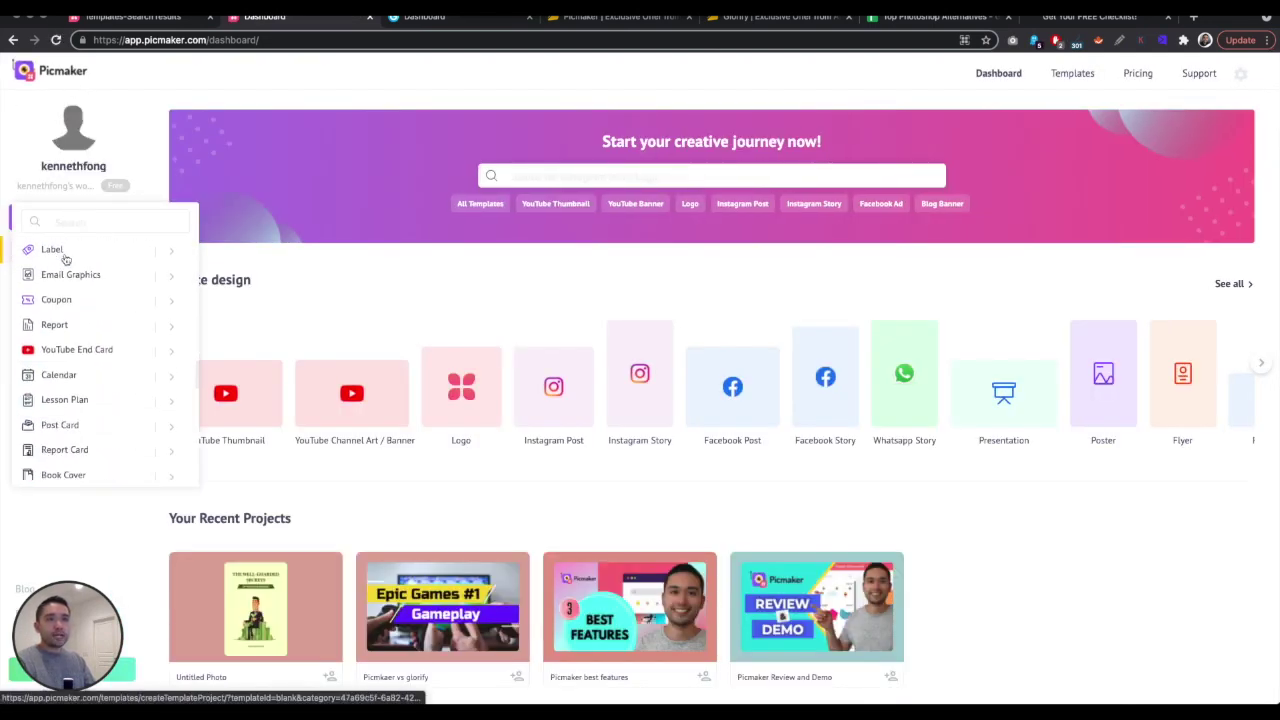
{"action": "scroll", "coordinate": [68, 312], "scroll_direction": "down", "scroll_amount": 10}
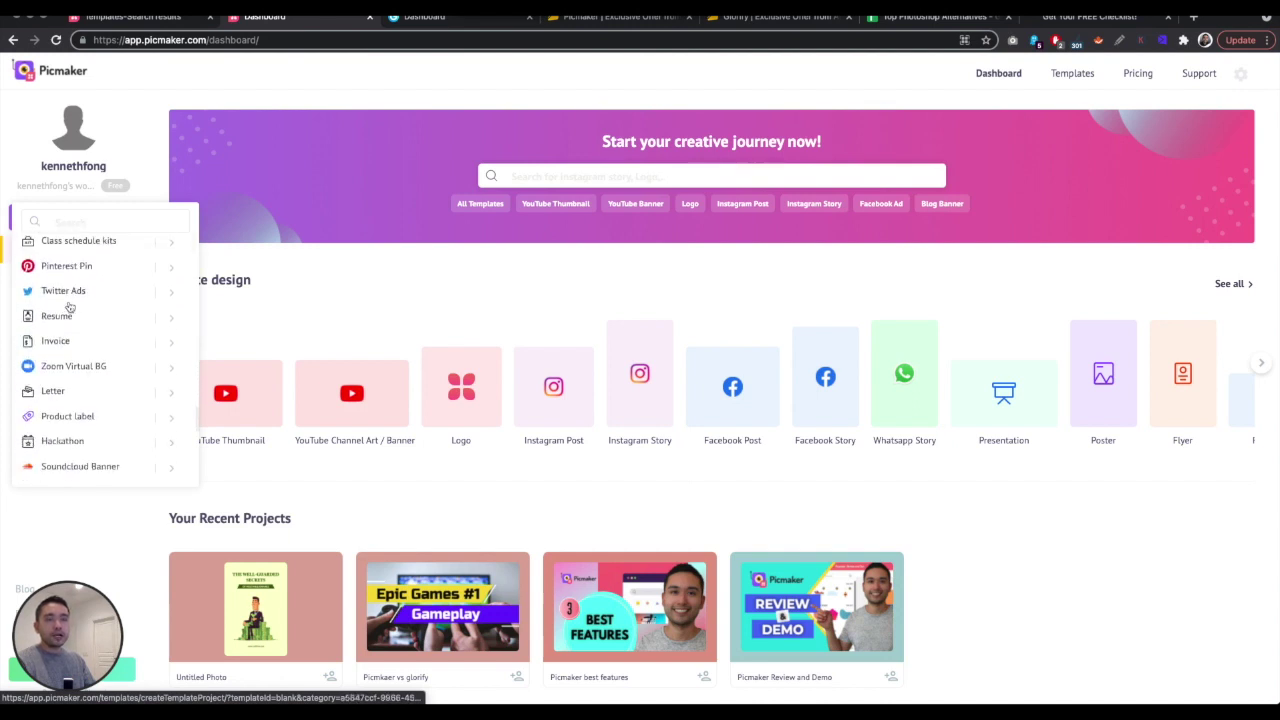
{"action": "scroll", "coordinate": [68, 305], "scroll_direction": "down", "scroll_amount": 3}
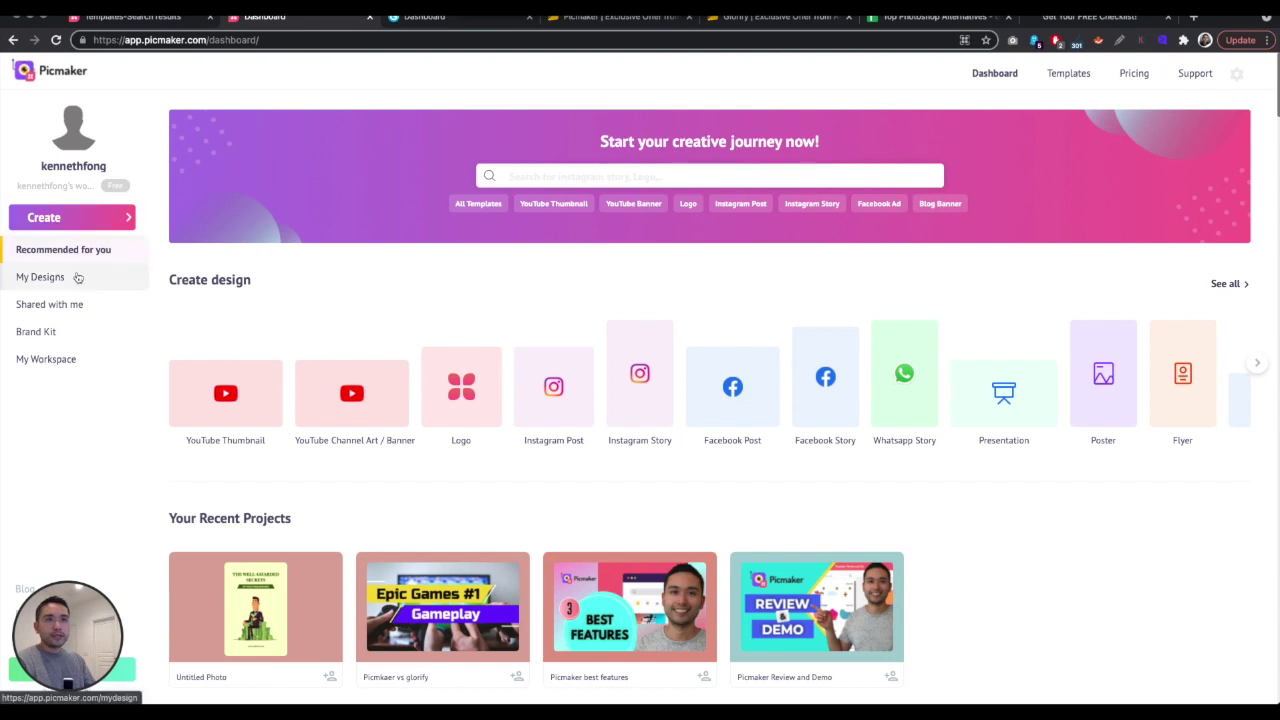
{"action": "left_click", "coordinate": [78, 278]}
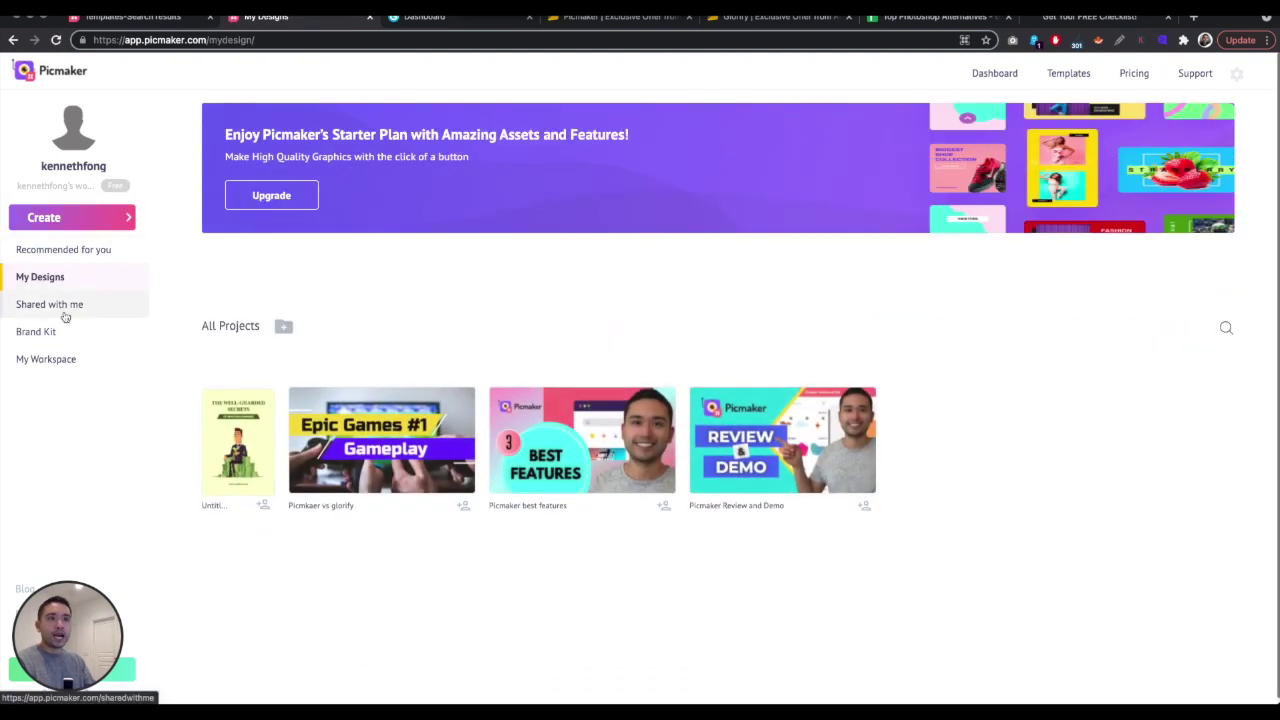
Step: Visit the Shared with me, Brand Kit and My Workspace pages and the account menu, then return to My Designs
{"action": "left_click", "coordinate": [64, 315]}
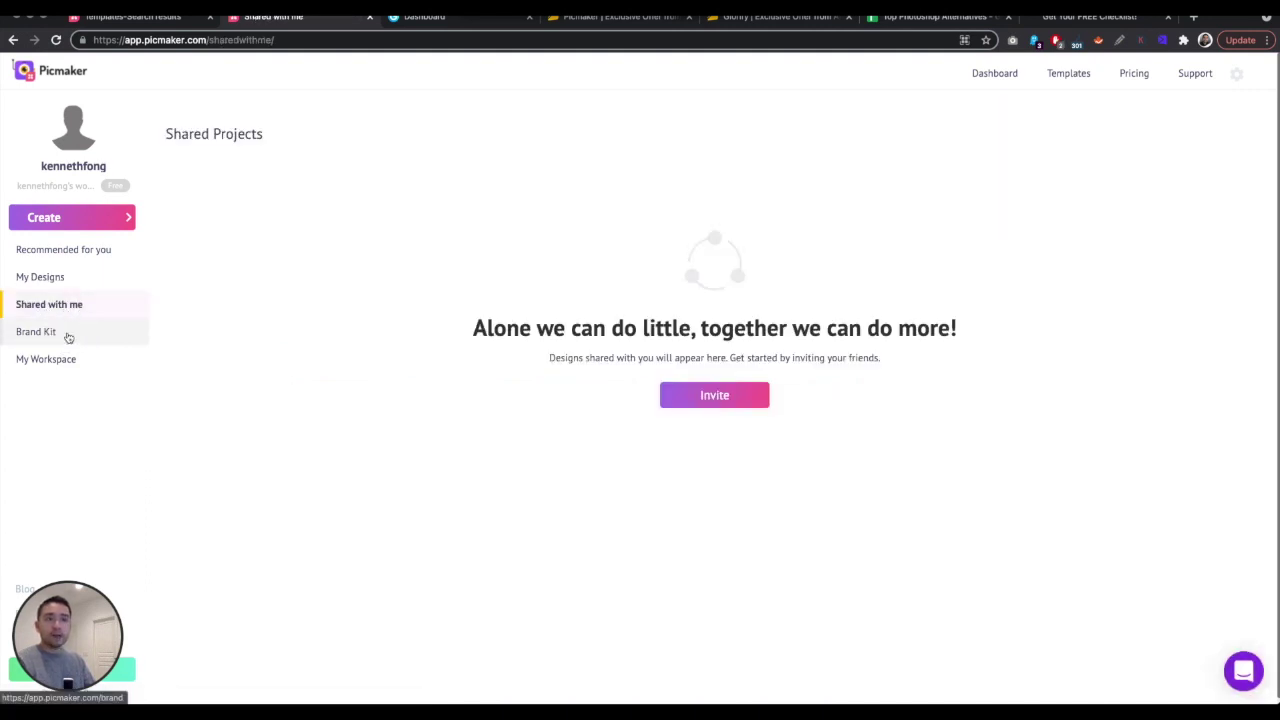
{"action": "left_click", "coordinate": [68, 335]}
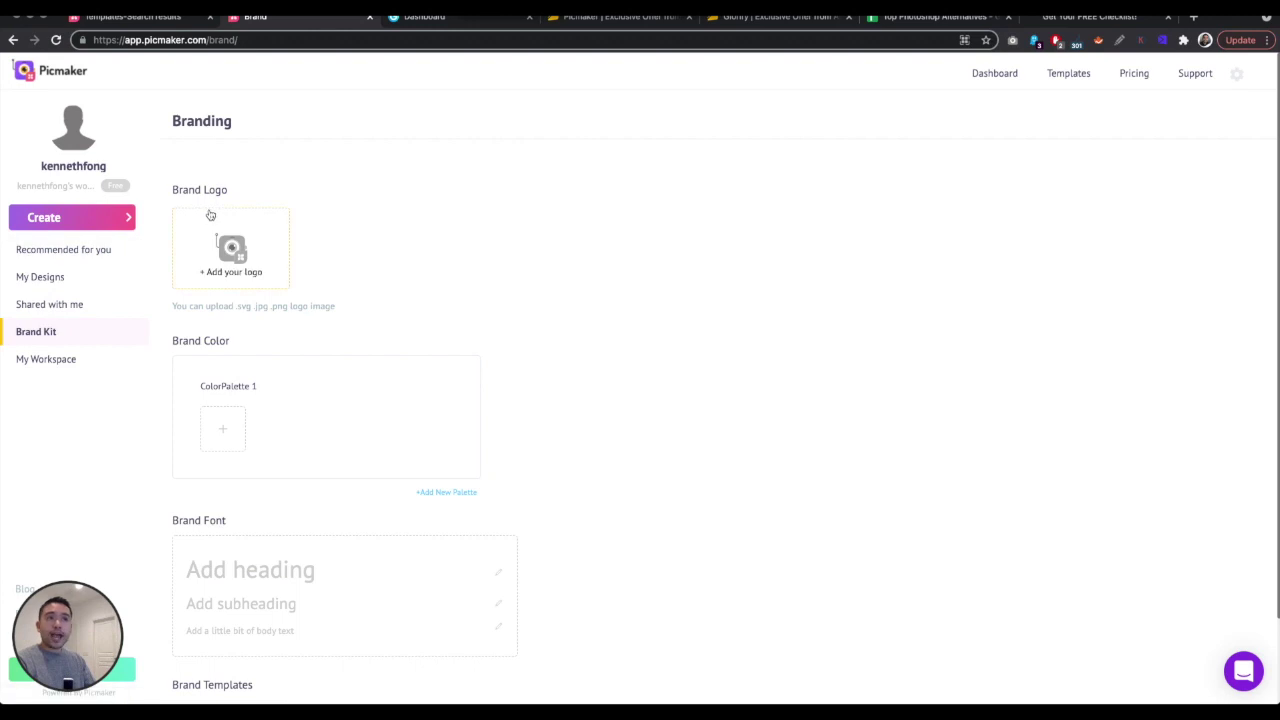
{"action": "scroll", "coordinate": [228, 385], "scroll_direction": "down", "scroll_amount": 2}
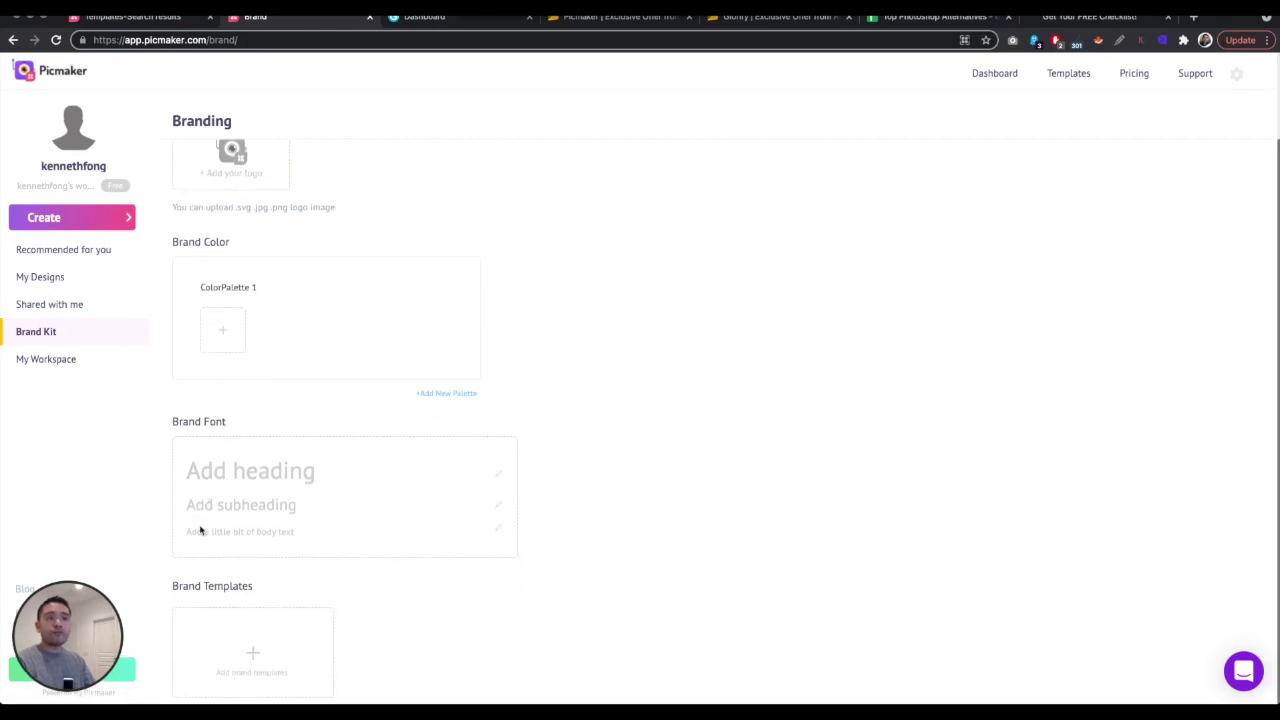
{"action": "left_click", "coordinate": [75, 356]}
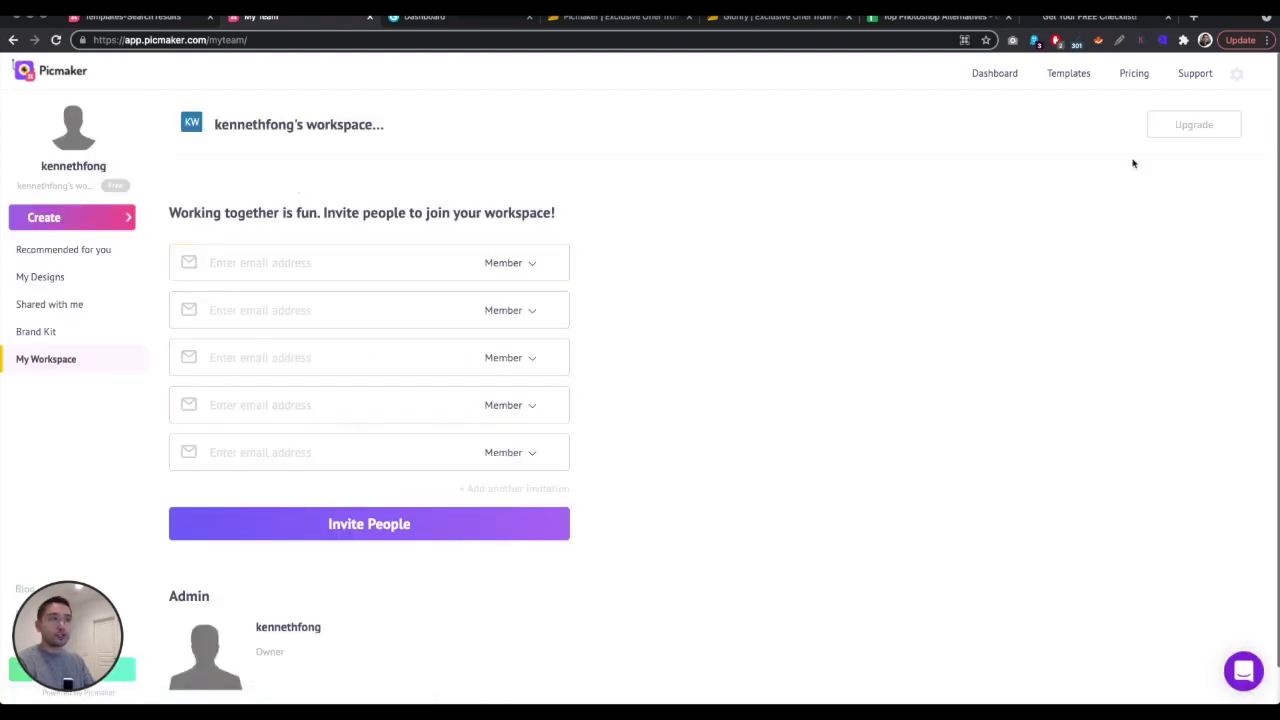
{"action": "left_click", "coordinate": [1236, 76]}
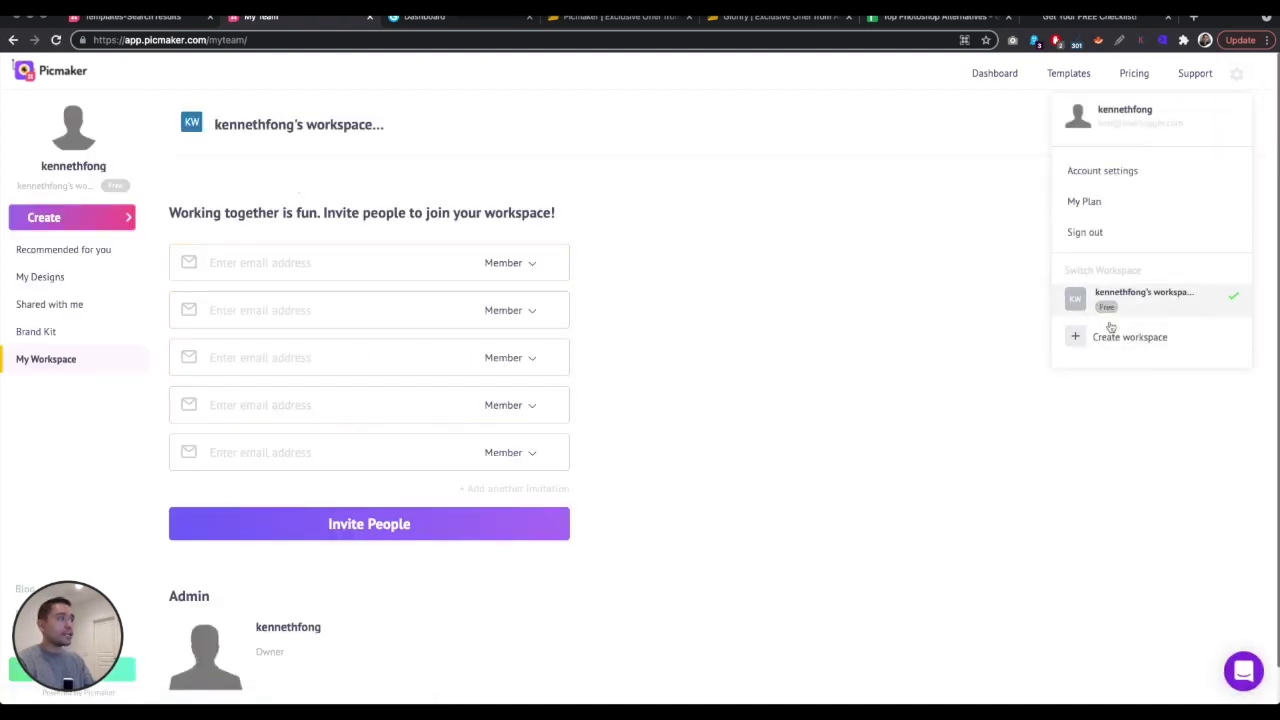
{"action": "left_click", "coordinate": [51, 276]}
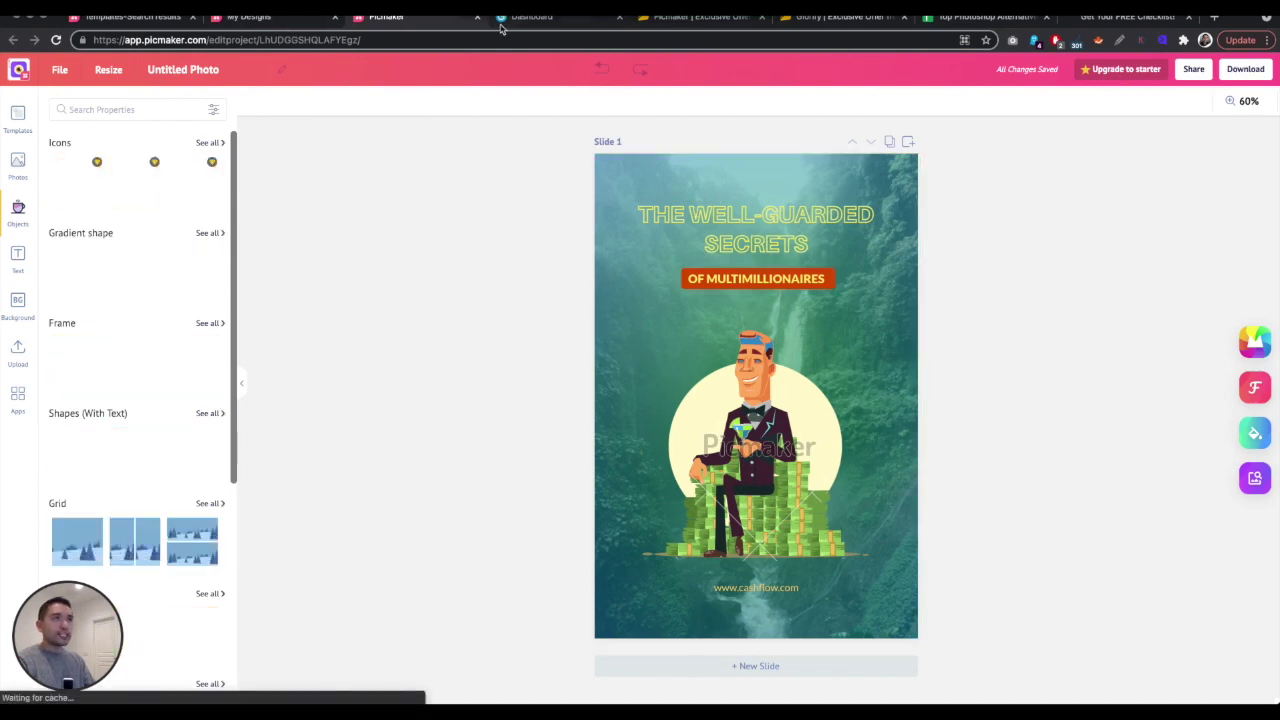
Step: Return to My Designs and pick a design type from Create to start a blank landscape design
{"action": "left_click", "coordinate": [276, 26]}
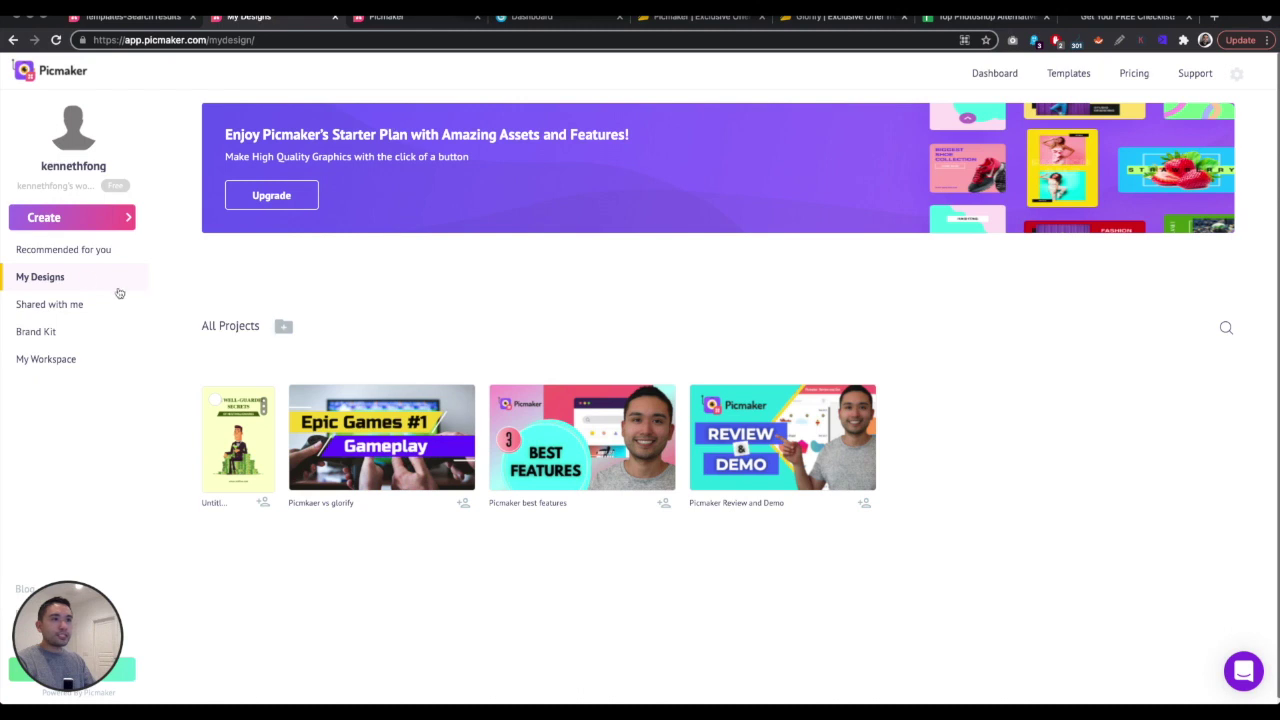
{"action": "left_click", "coordinate": [67, 227]}
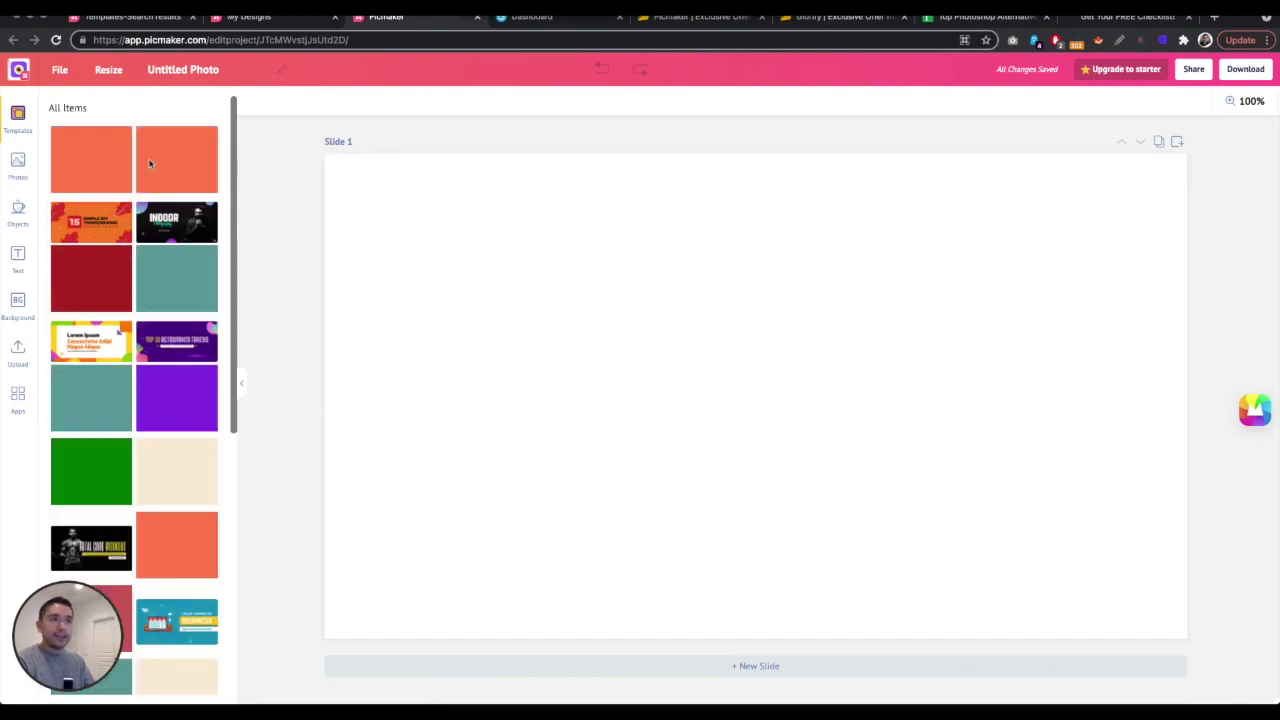
Step: Apply the INDOOR Photography template and select its title and name text together
{"action": "left_click", "coordinate": [85, 373]}
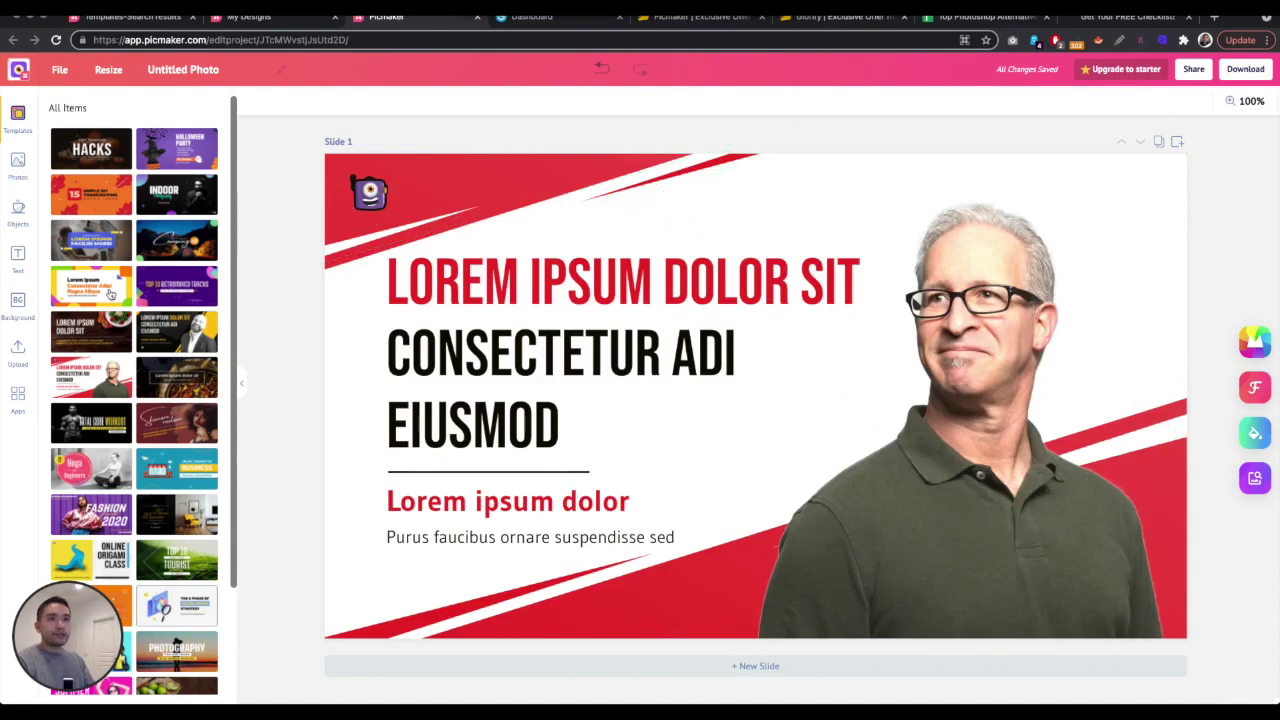
{"action": "left_click", "coordinate": [160, 192]}
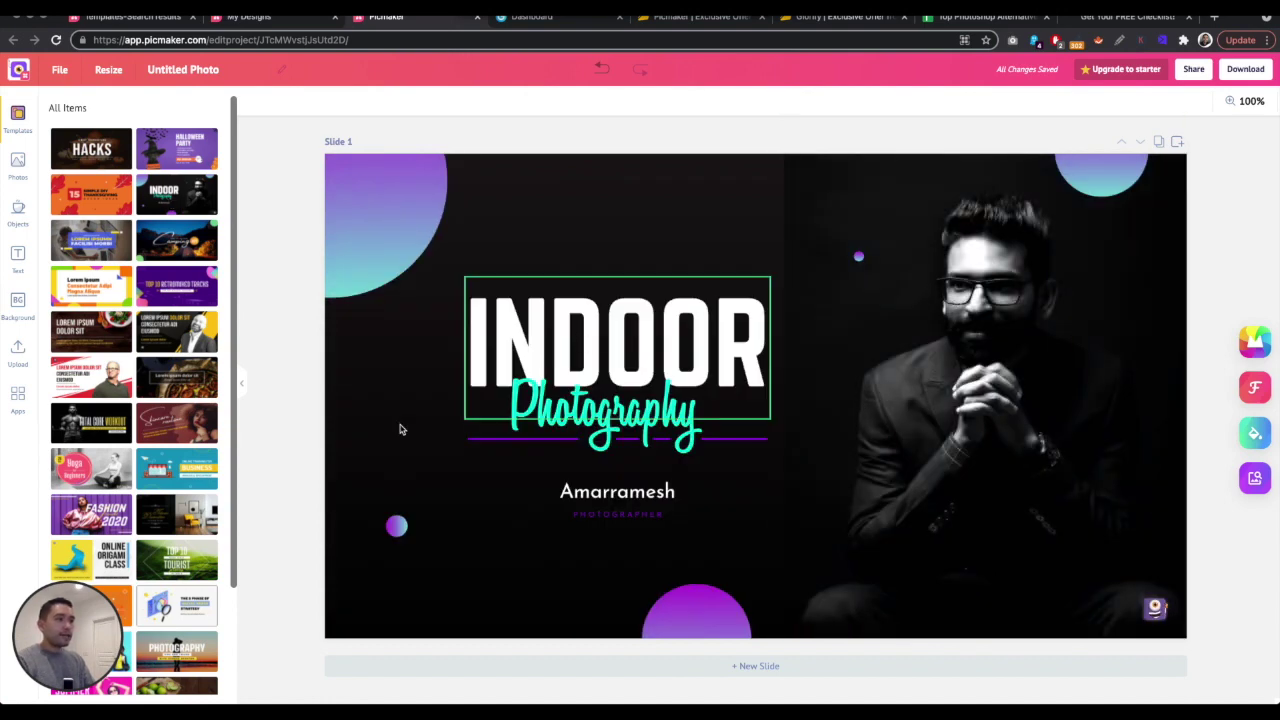
{"action": "left_click", "coordinate": [417, 363]}
{"action": "left_click_drag", "start_coordinate": [420, 343], "coordinate": [702, 527]}
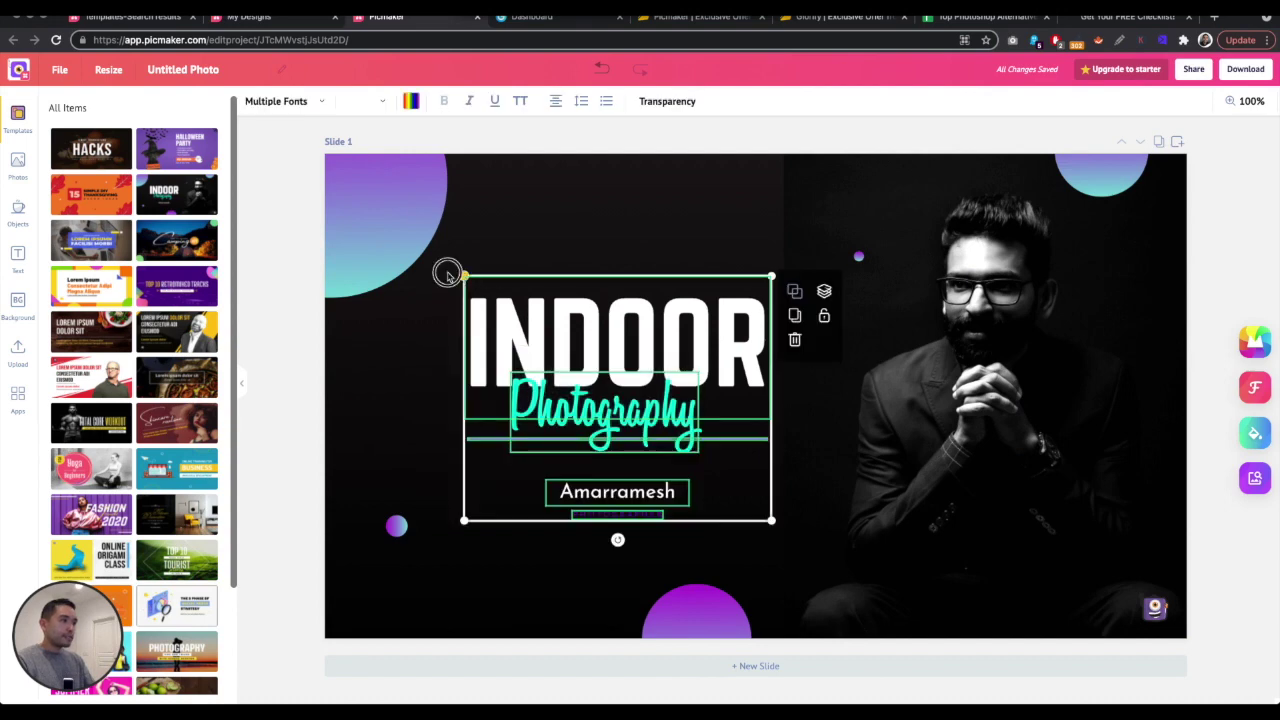
Step: Enlarge the title text group and position it on the left half of the slide
{"action": "left_click_drag", "start_coordinate": [463, 276], "coordinate": [349, 253]}
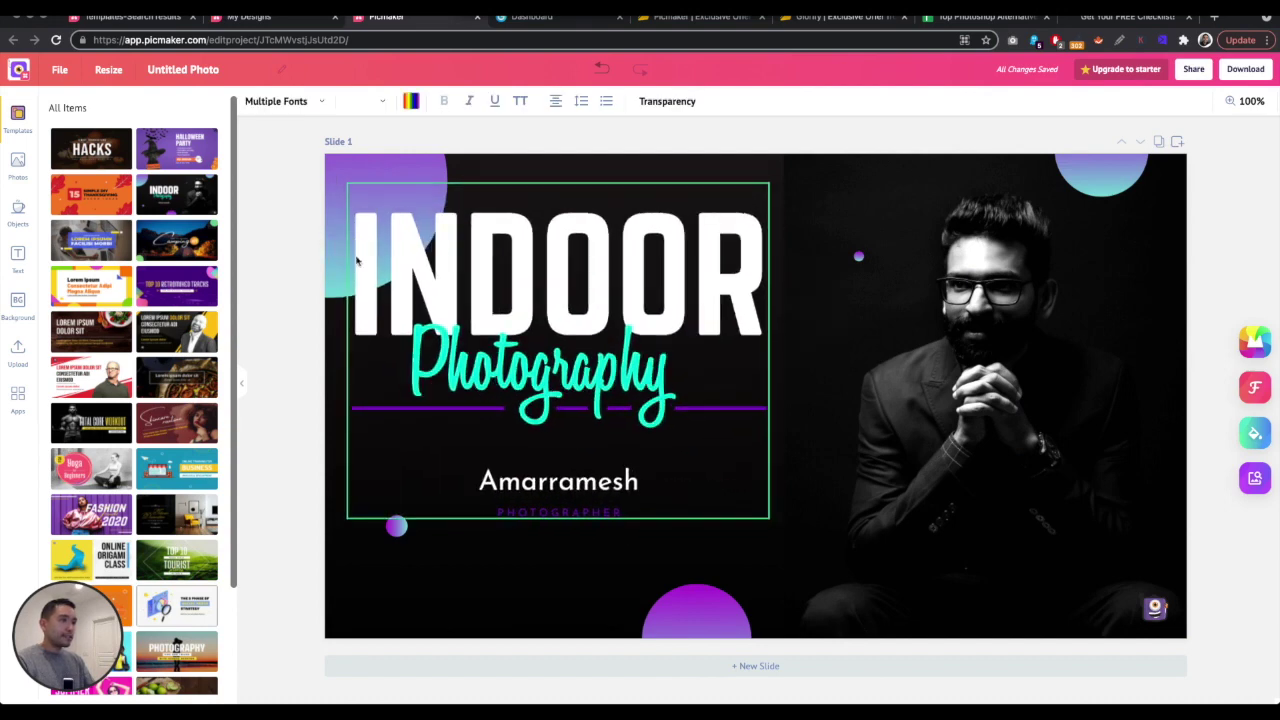
{"action": "left_click_drag", "start_coordinate": [566, 332], "coordinate": [596, 383]}
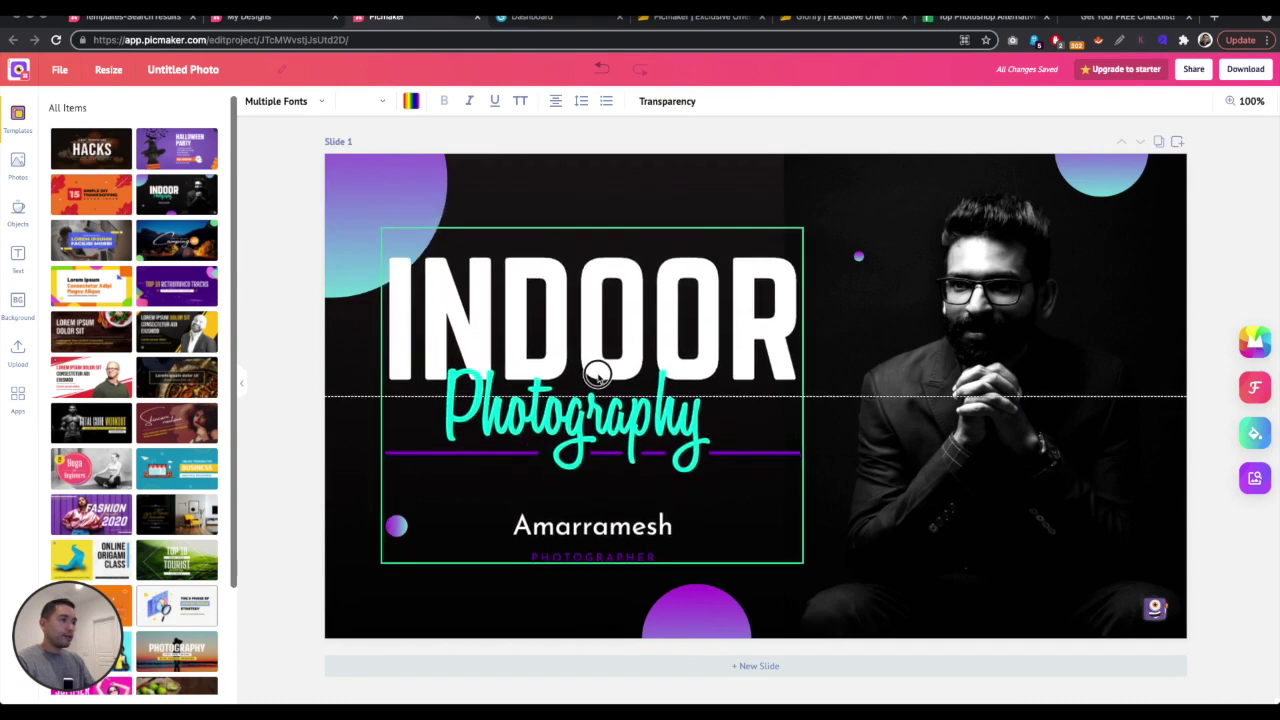
{"action": "left_click_drag", "start_coordinate": [597, 373], "coordinate": [600, 366]}
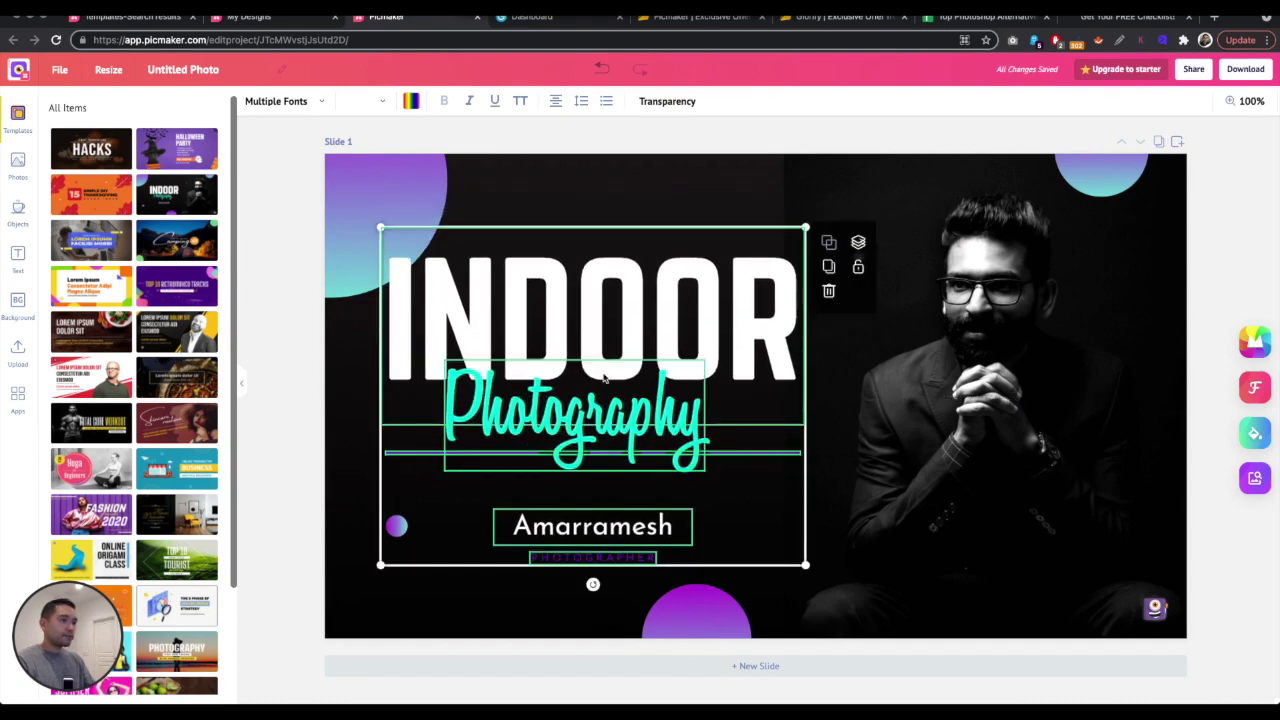
{"action": "left_click", "coordinate": [280, 474]}
{"action": "left_click", "coordinate": [20, 174]}
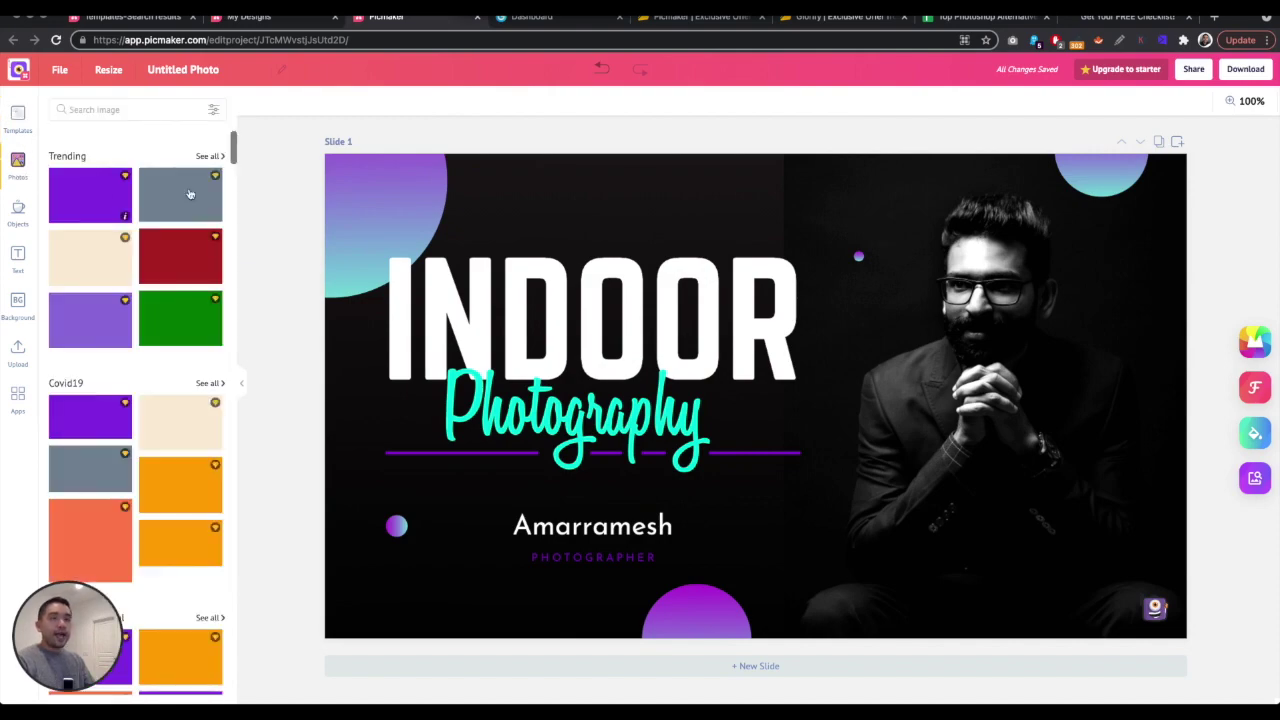
Step: Add a gradient blob from Objects and size it into the slide's bottom-right corner
{"action": "scroll", "coordinate": [153, 440], "scroll_direction": "down", "scroll_amount": 10}
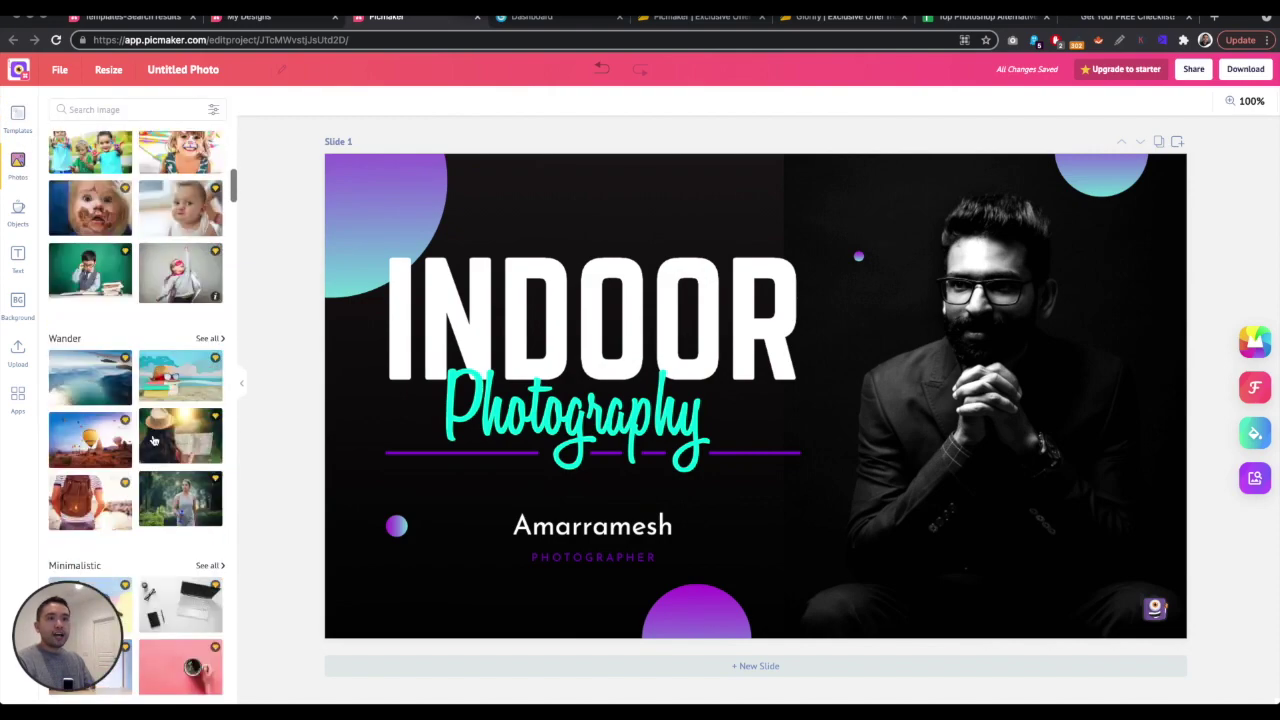
{"action": "scroll", "coordinate": [153, 440], "scroll_direction": "up", "scroll_amount": 10}
{"action": "left_click", "coordinate": [17, 212]}
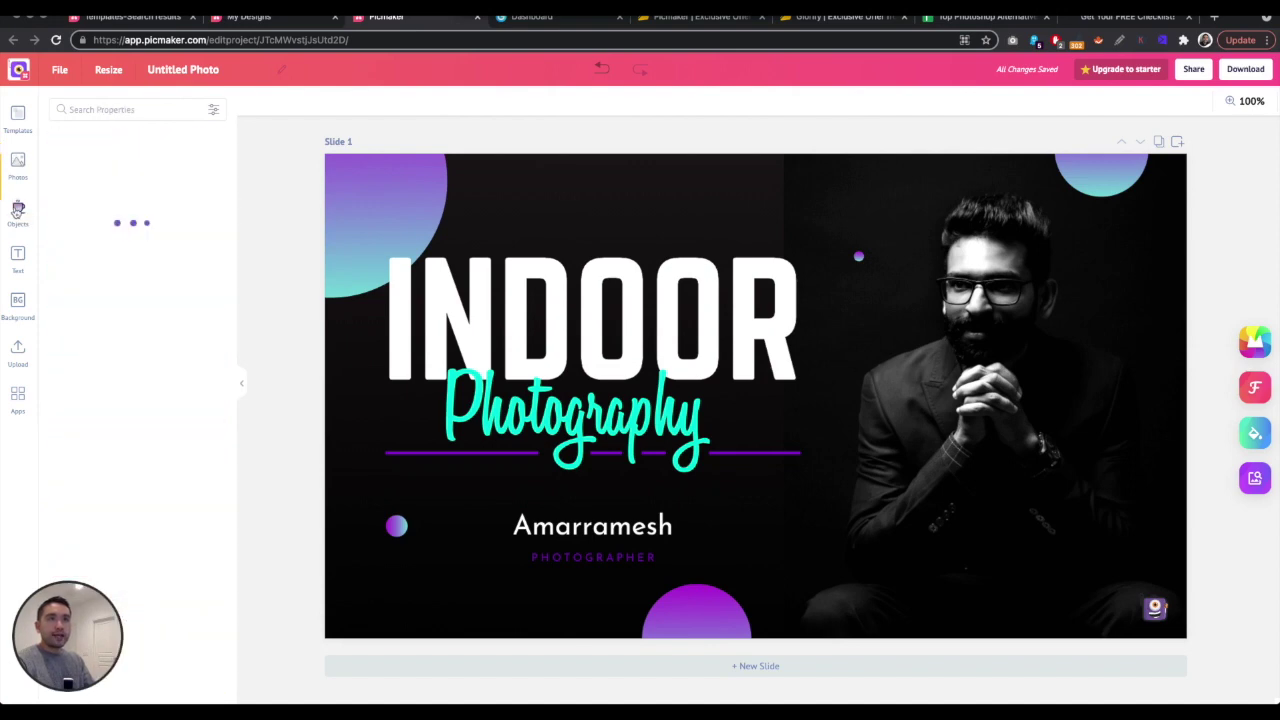
{"action": "scroll", "coordinate": [127, 378], "scroll_direction": "down", "scroll_amount": 2}
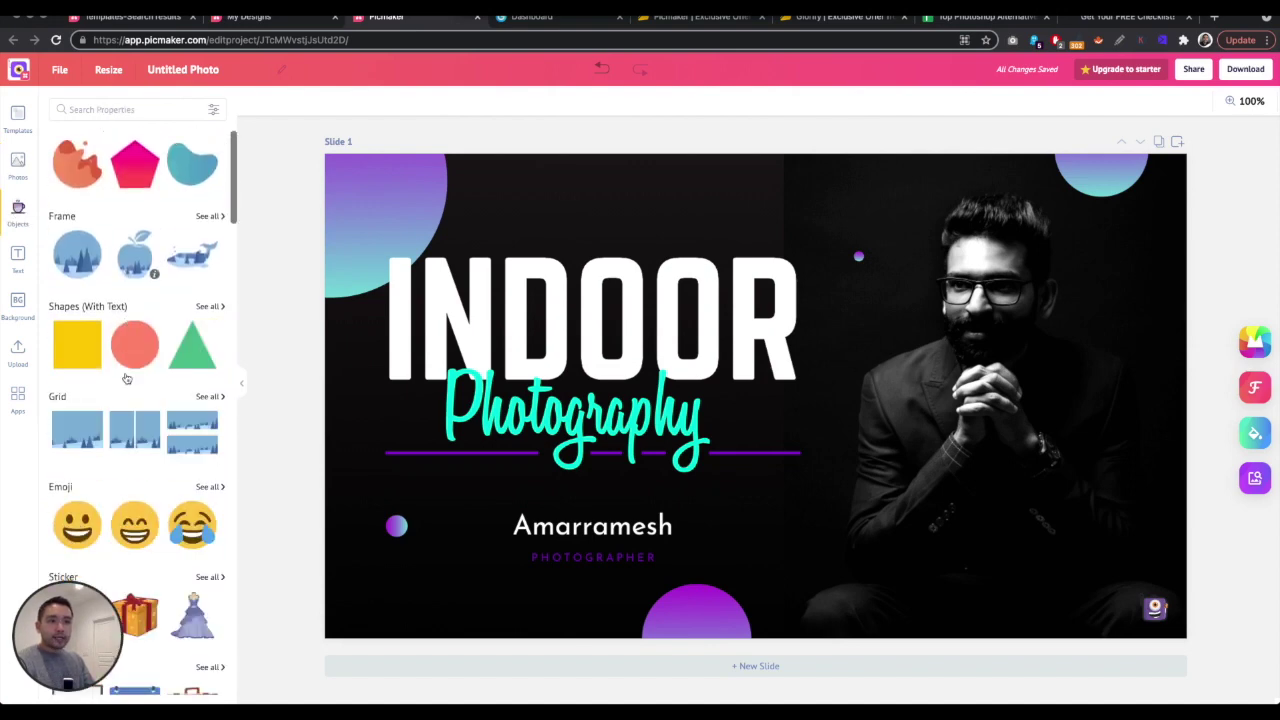
{"action": "scroll", "coordinate": [127, 378], "scroll_direction": "down", "scroll_amount": 5}
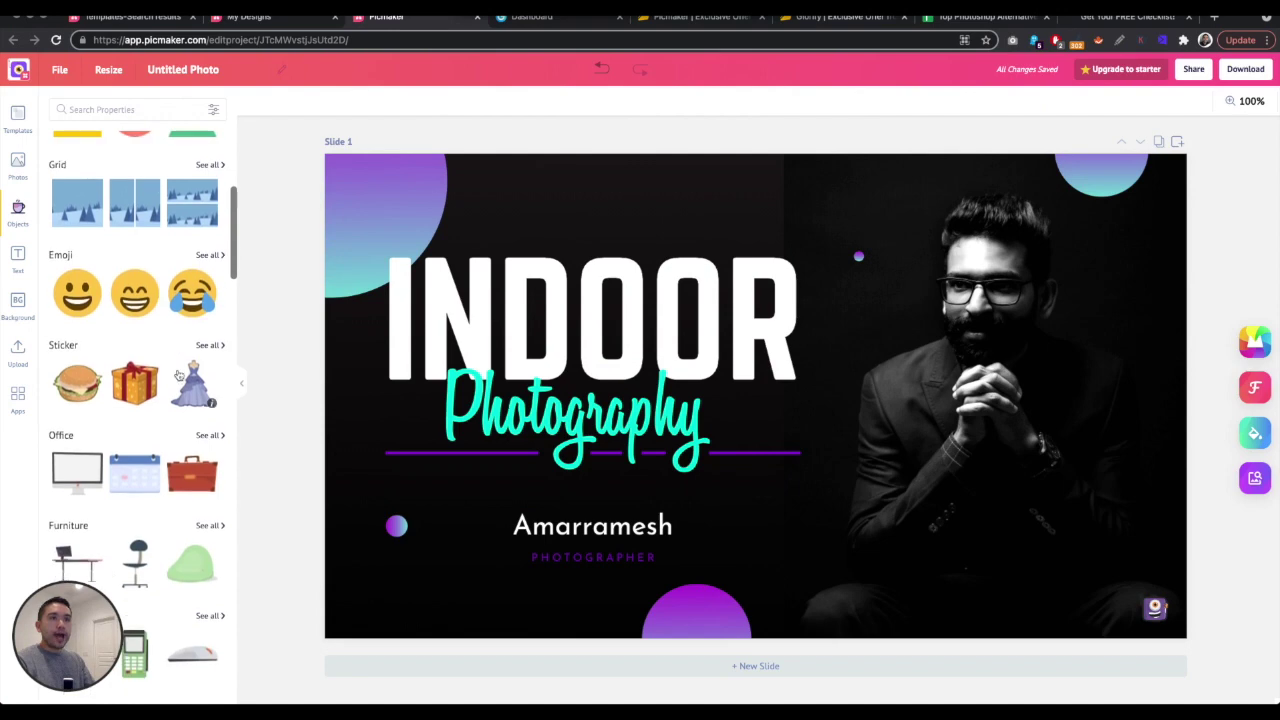
{"action": "scroll", "coordinate": [178, 374], "scroll_direction": "up", "scroll_amount": 7}
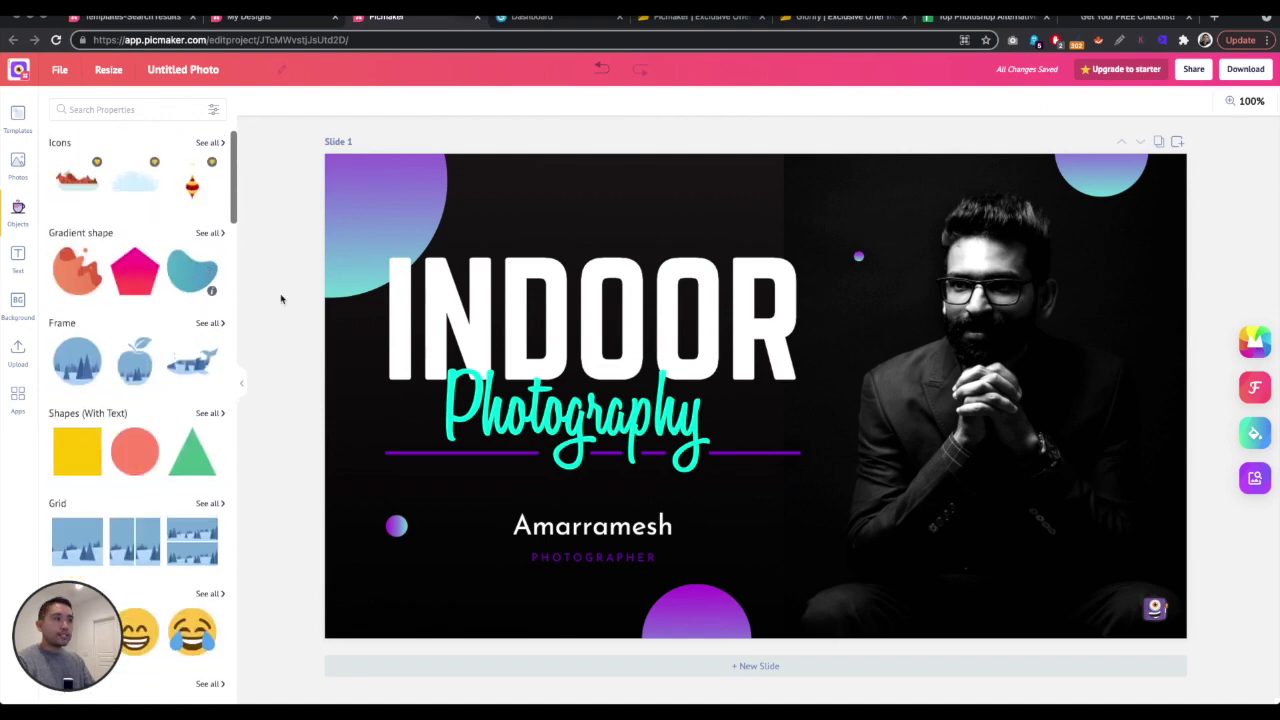
{"action": "left_click", "coordinate": [192, 270]}
{"action": "left_click_drag", "start_coordinate": [746, 380], "coordinate": [1003, 506]}
{"action": "left_click_drag", "start_coordinate": [1049, 551], "coordinate": [1136, 622]}
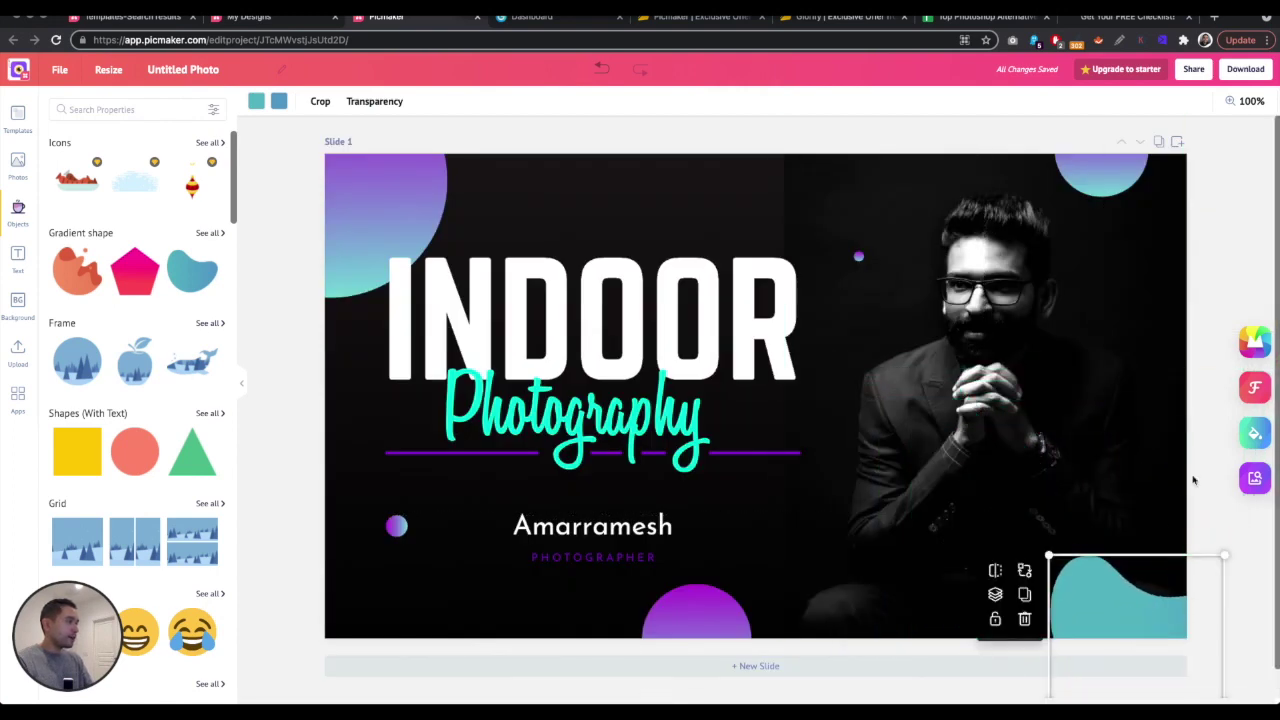
Step: Recolour both of the blob's gradient swatches, settling on purple tones
{"action": "left_click", "coordinate": [256, 102]}
{"action": "left_click", "coordinate": [138, 238]}
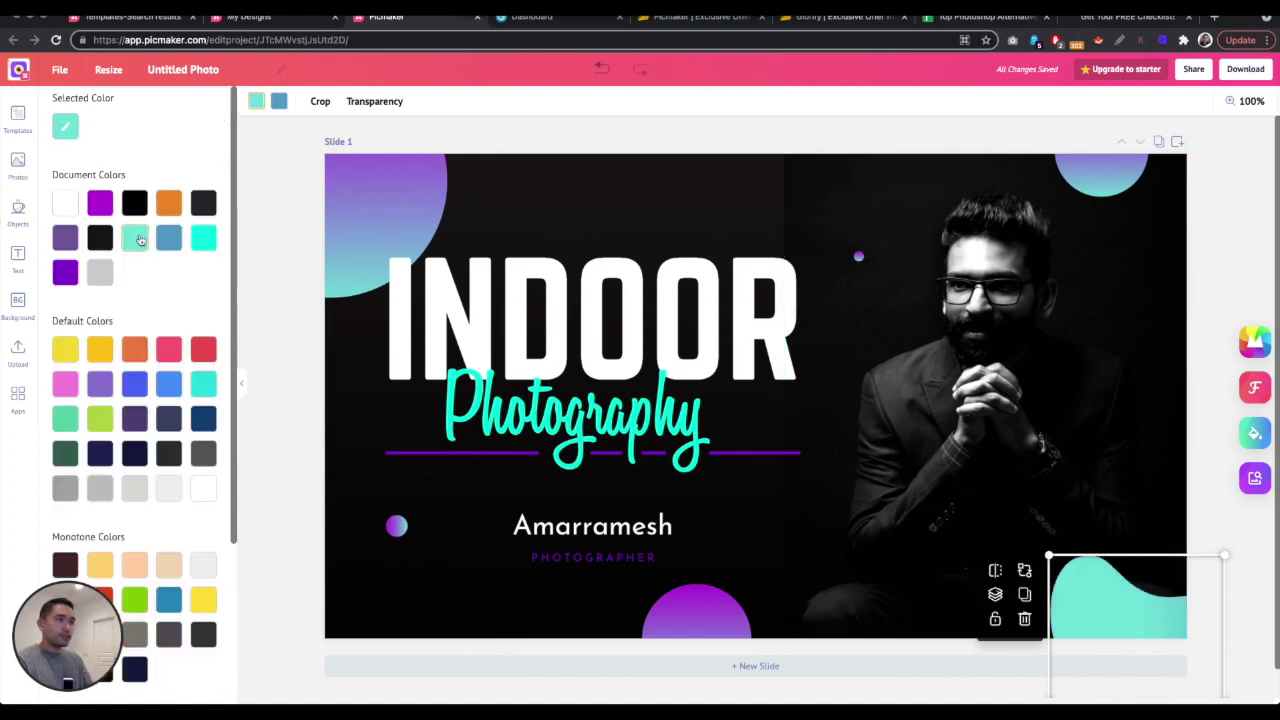
{"action": "left_click", "coordinate": [98, 207]}
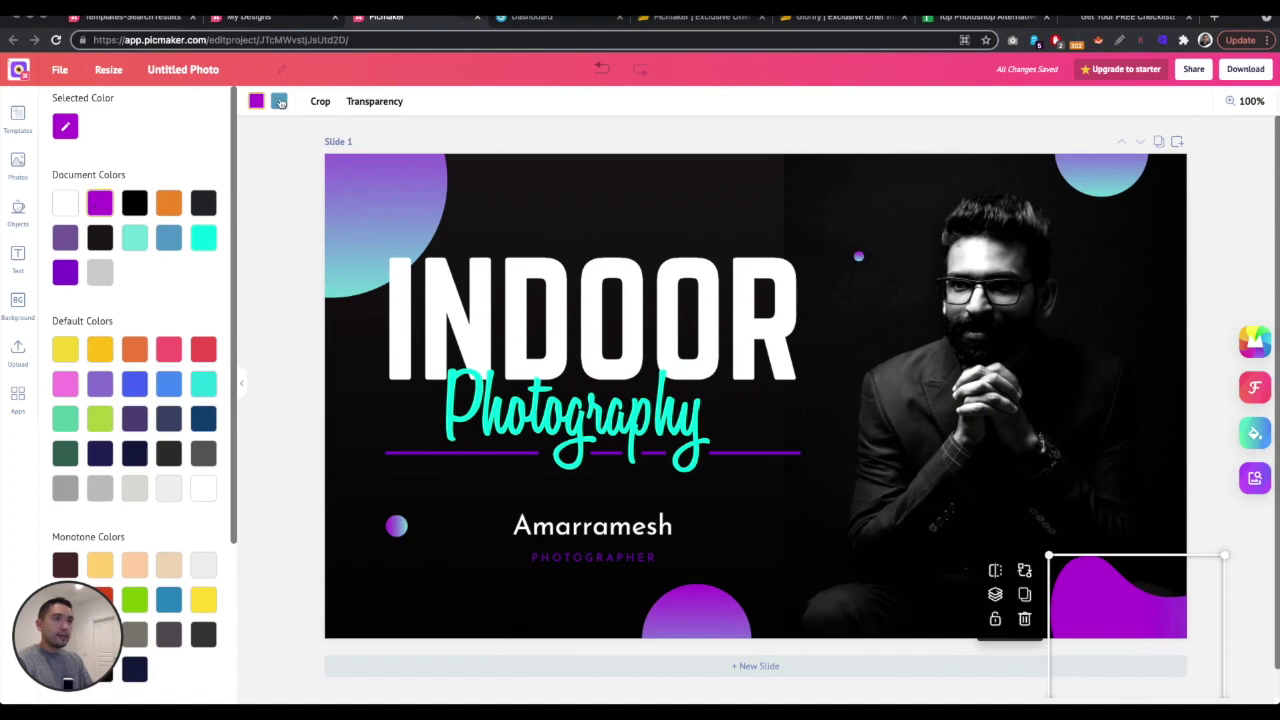
{"action": "left_click", "coordinate": [280, 102]}
{"action": "left_click", "coordinate": [65, 272]}
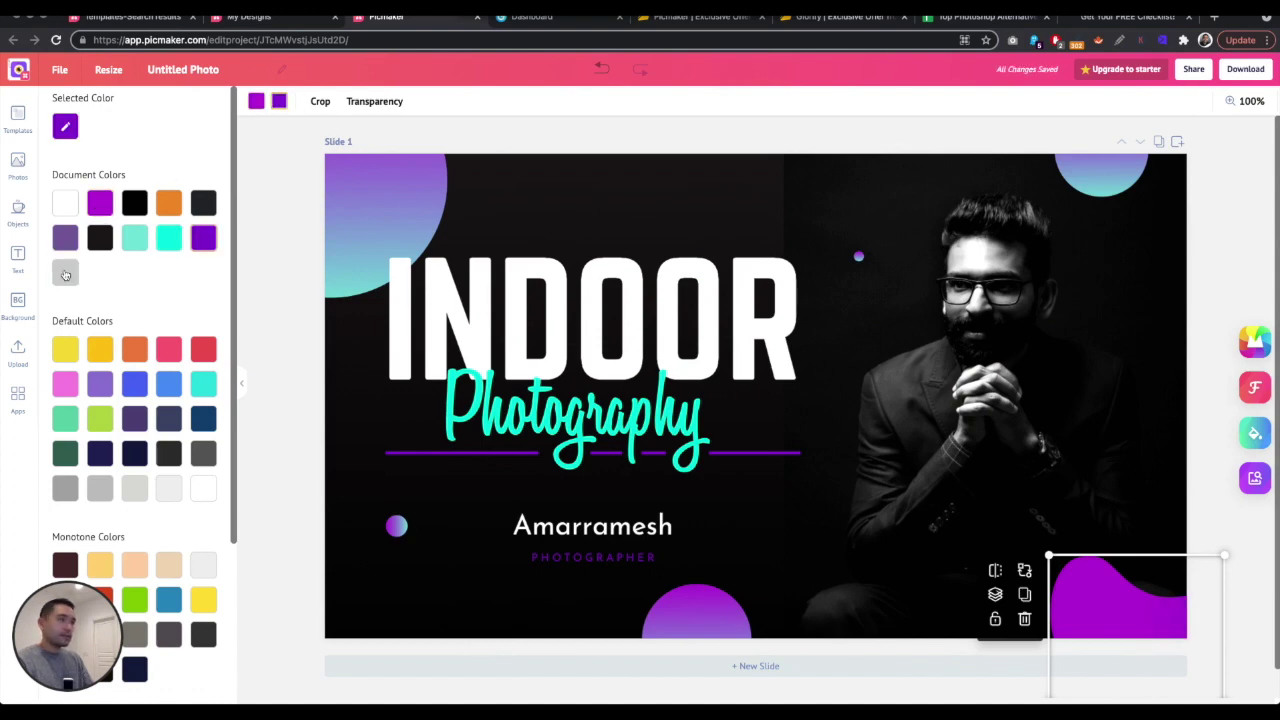
{"action": "left_click", "coordinate": [136, 238]}
{"action": "left_click", "coordinate": [164, 247]}
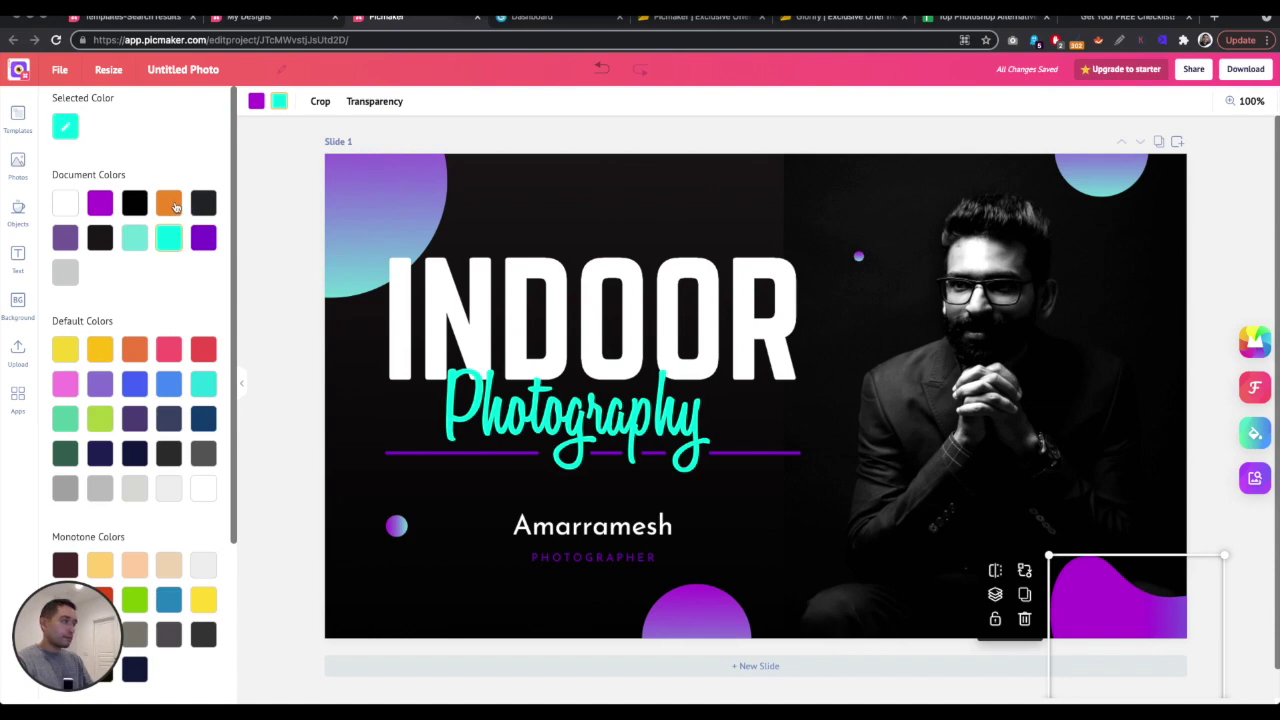
{"action": "left_click", "coordinate": [172, 206]}
{"action": "left_click", "coordinate": [102, 210]}
{"action": "left_click", "coordinate": [70, 242]}
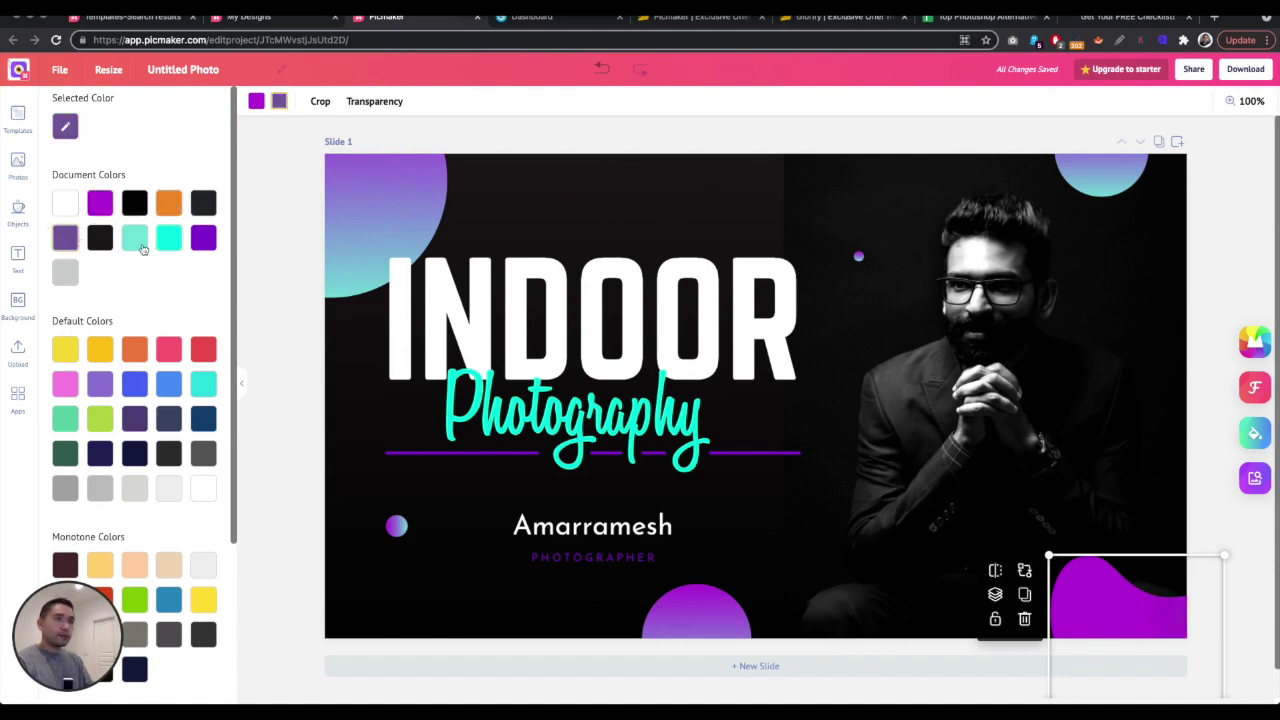
{"action": "left_click", "coordinate": [132, 246]}
Step: Lower the bottom-right purple blob's transparency to 61 and nudge it slightly upward
{"action": "left_click", "coordinate": [363, 201]}
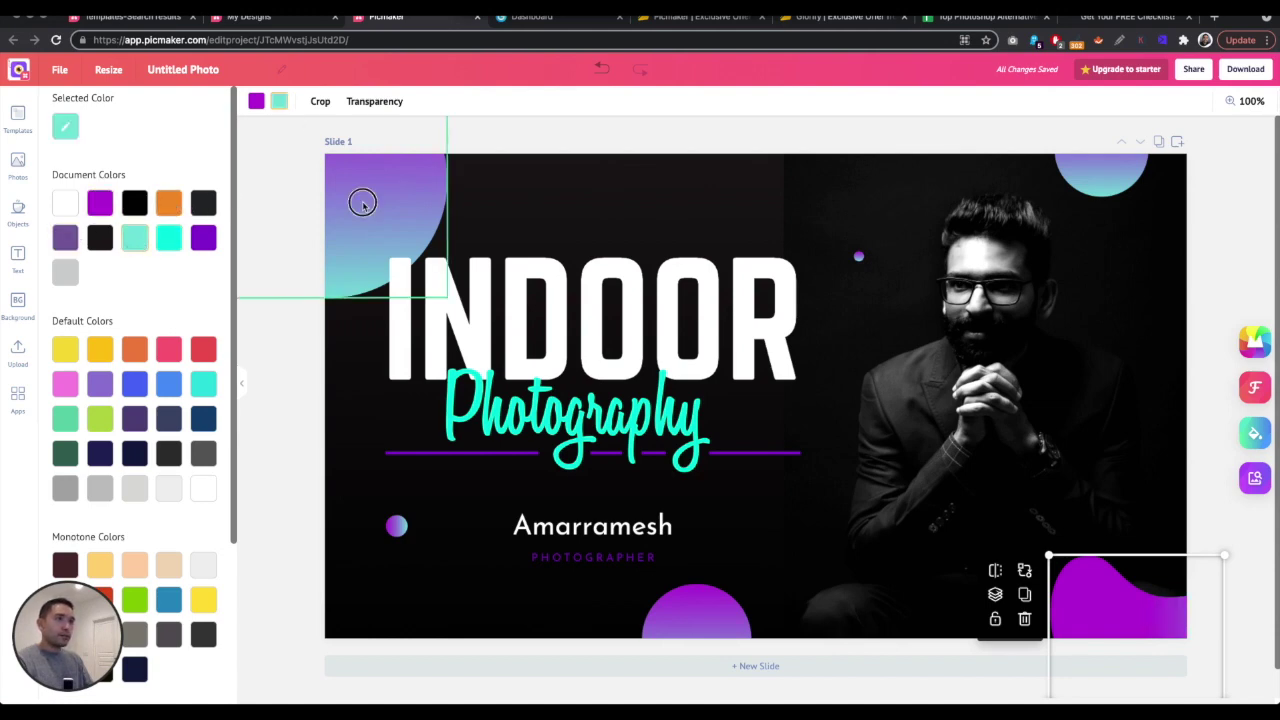
{"action": "left_click", "coordinate": [1086, 595]}
{"action": "left_click", "coordinate": [360, 101]}
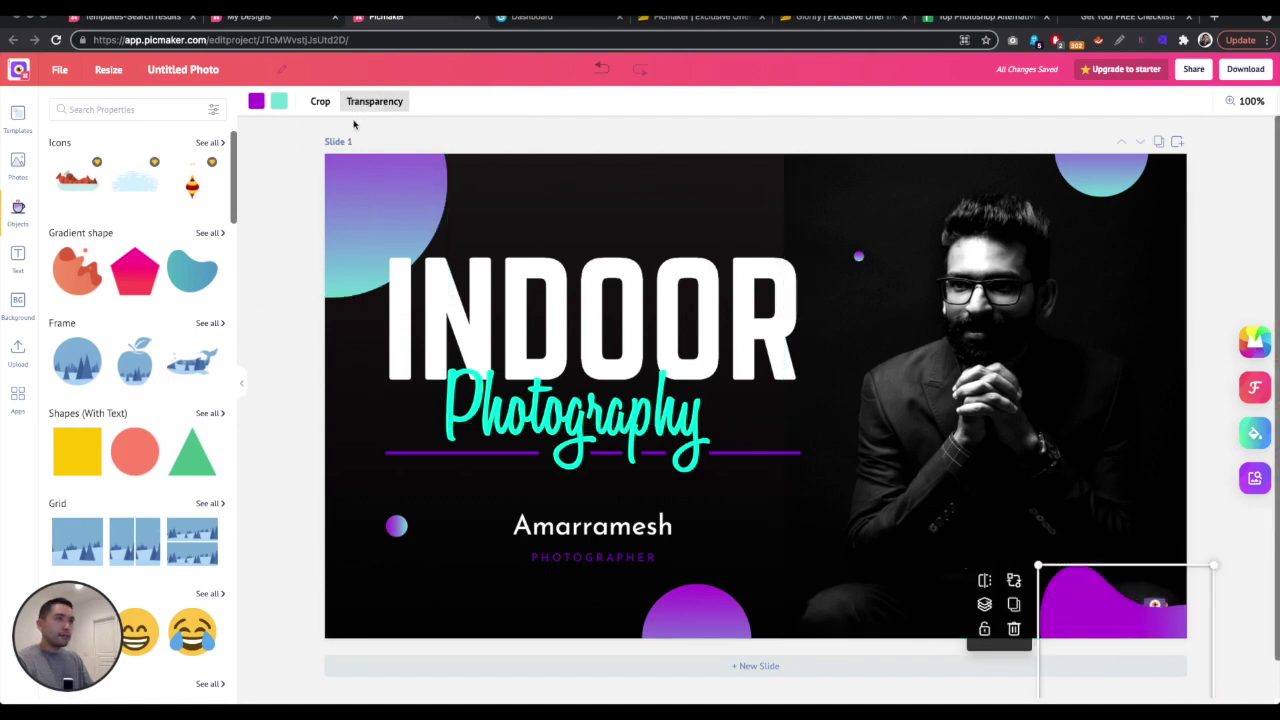
{"action": "left_click_drag", "start_coordinate": [426, 132], "coordinate": [391, 132]}
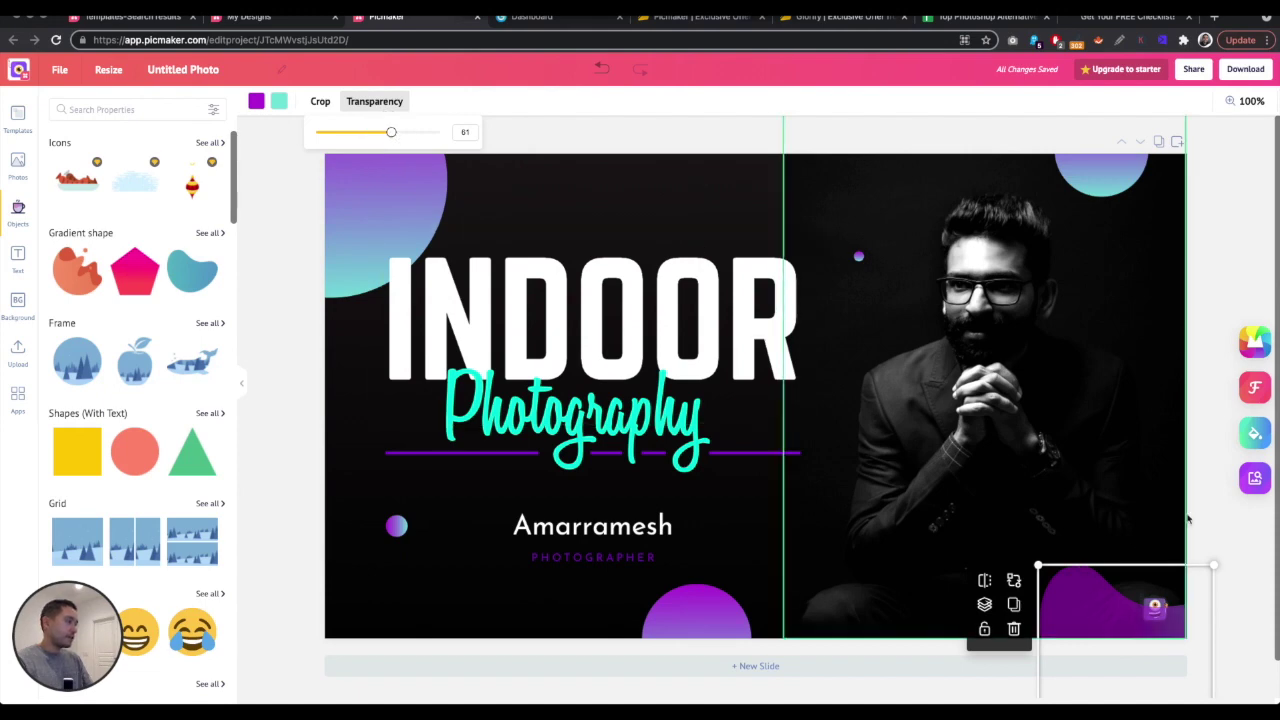
{"action": "left_click", "coordinate": [1214, 490]}
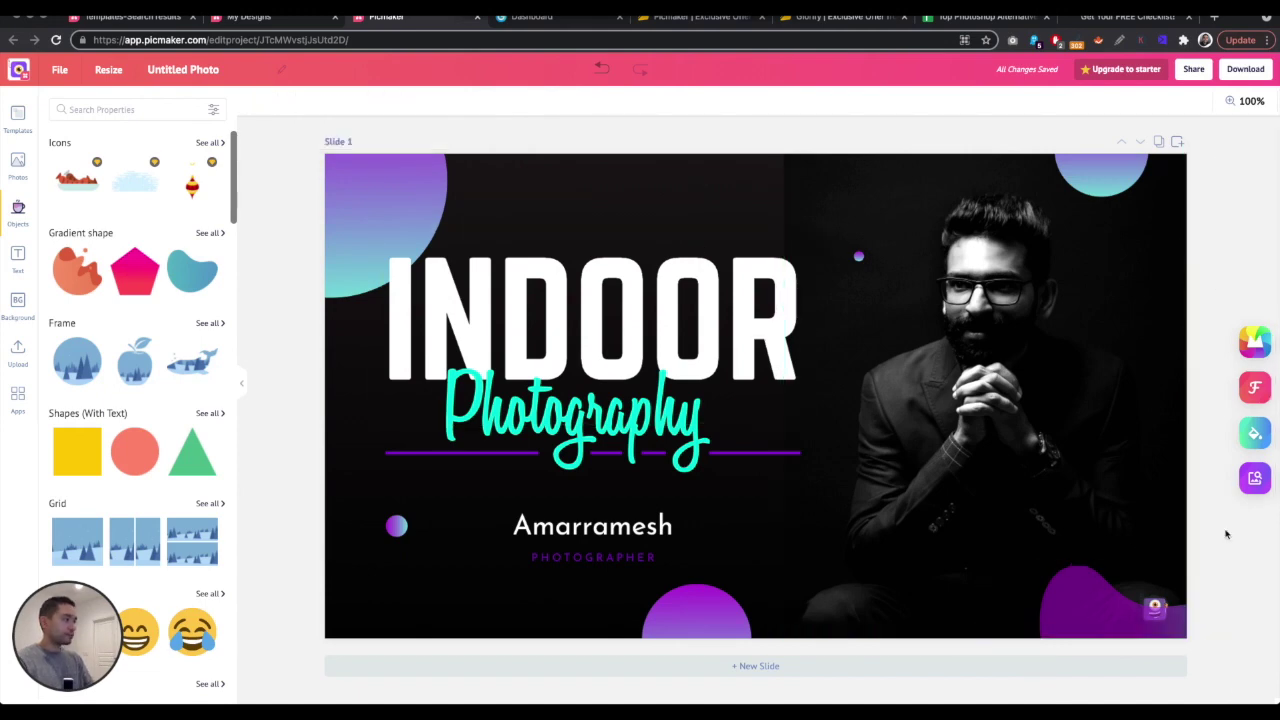
{"action": "left_click", "coordinate": [1157, 604]}
{"action": "left_click_drag", "start_coordinate": [1157, 604], "coordinate": [1157, 591]}
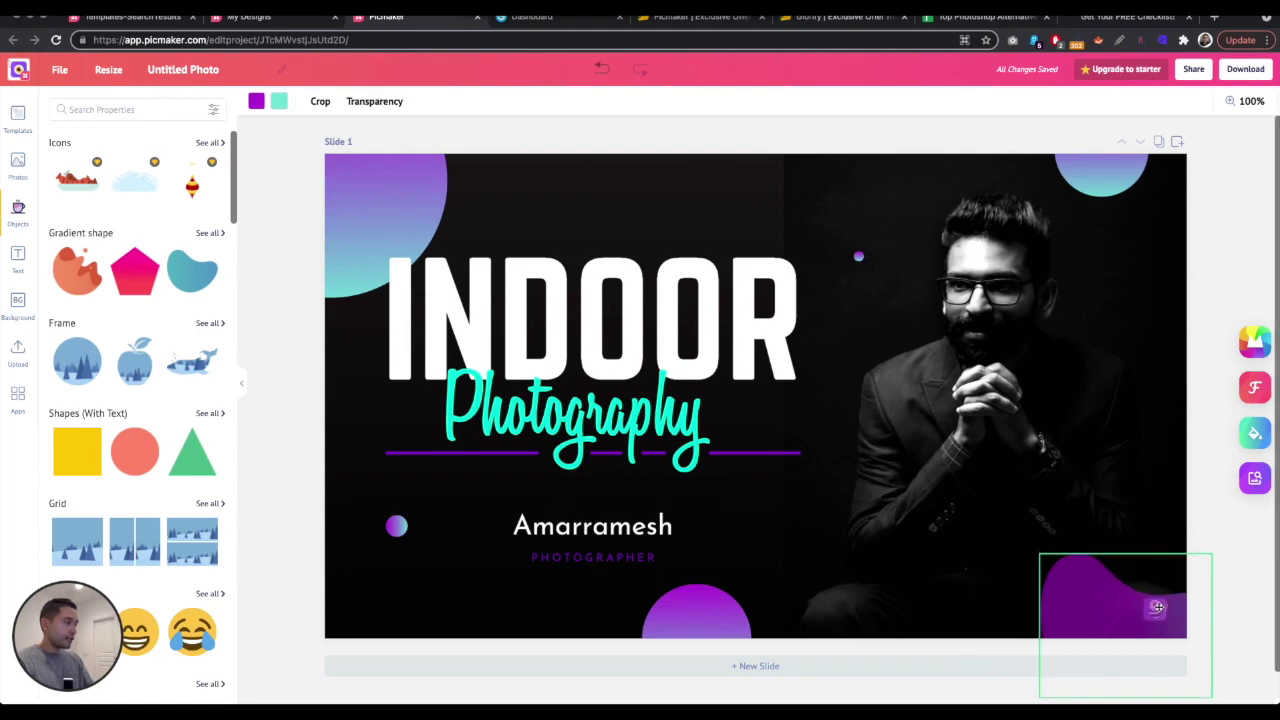
{"action": "left_click", "coordinate": [288, 418]}
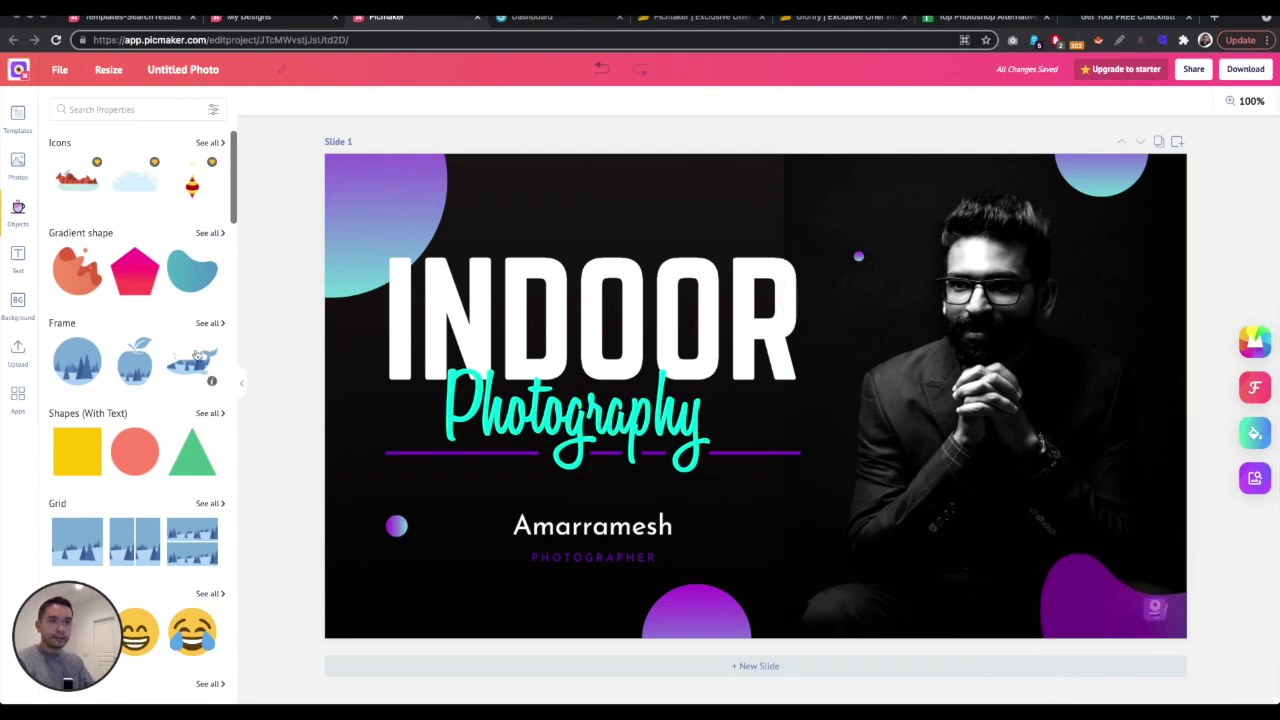
Step: Browse the Text, Background and Apps panels, ending on the uploaded files list
{"action": "scroll", "coordinate": [42, 257], "scroll_direction": "down", "scroll_amount": 5}
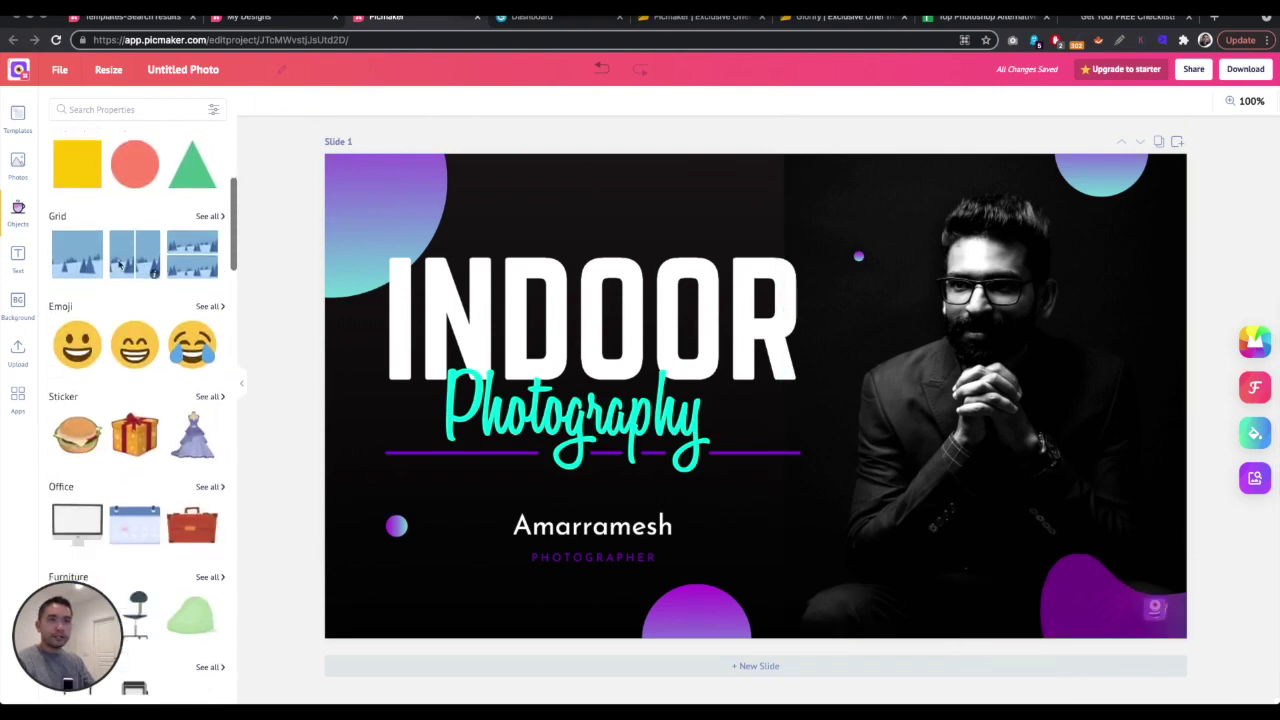
{"action": "left_click", "coordinate": [18, 256]}
{"action": "left_click", "coordinate": [22, 300]}
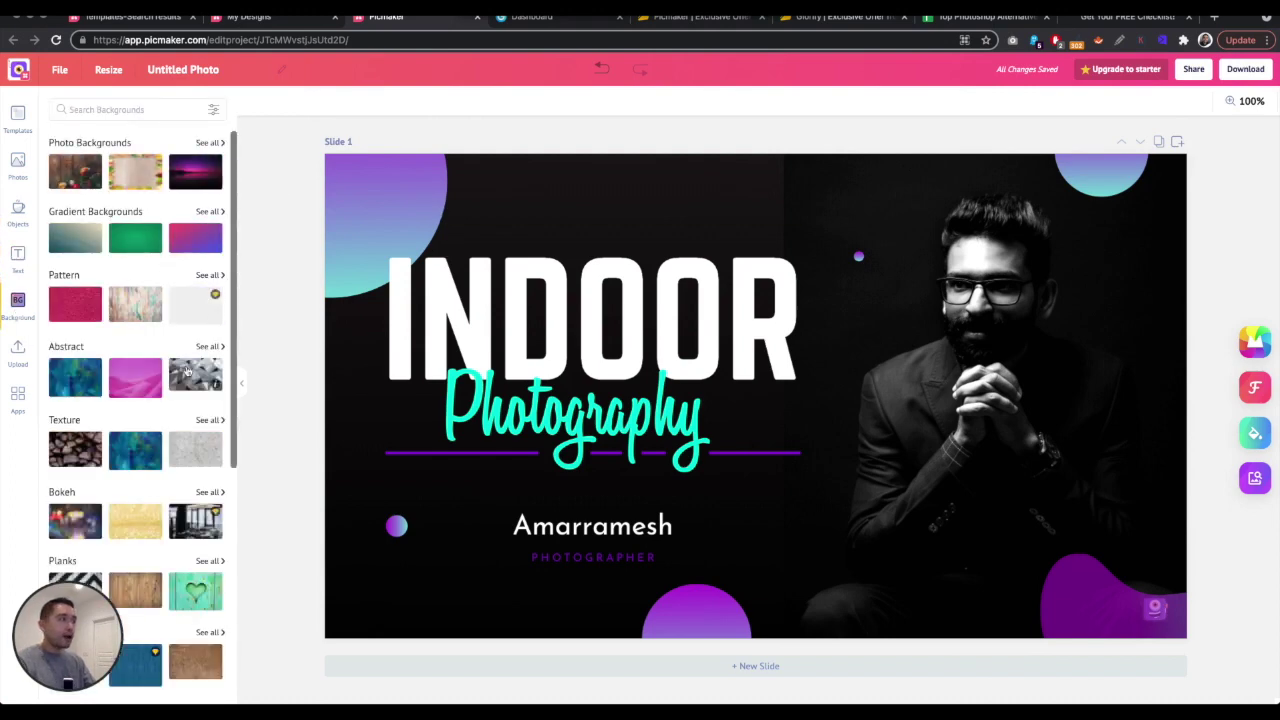
{"action": "left_click", "coordinate": [18, 352]}
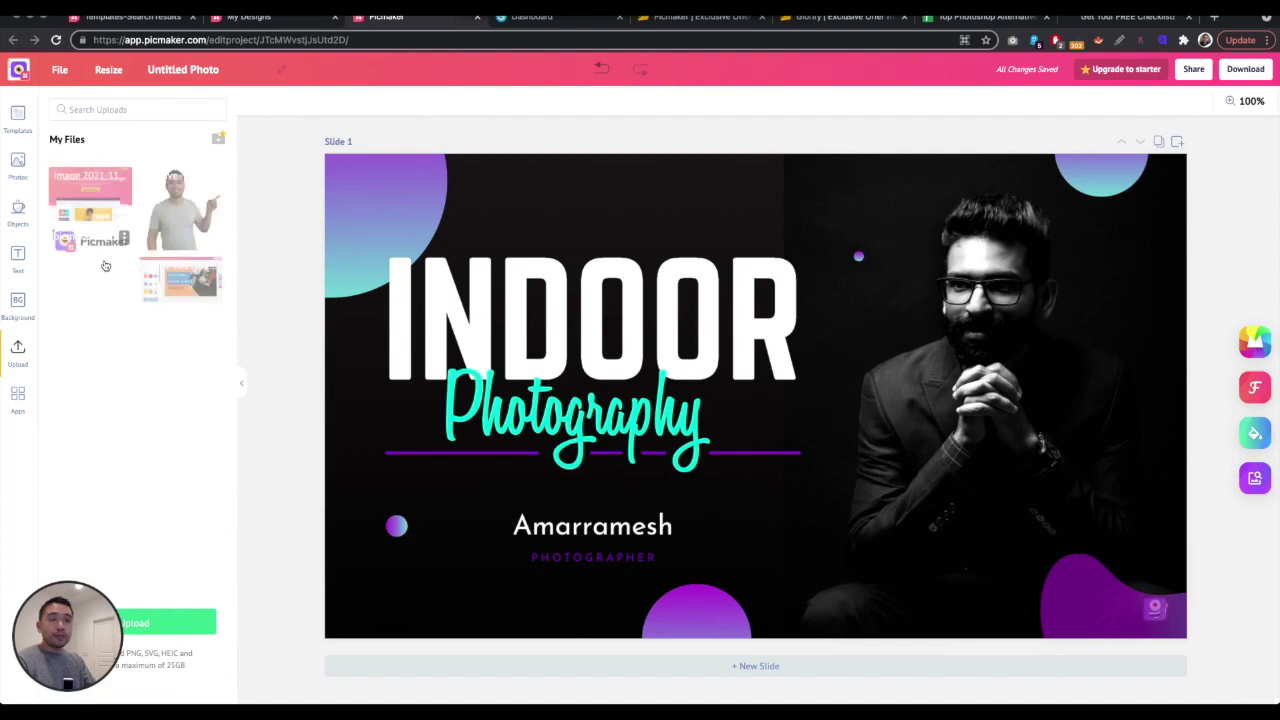
{"action": "left_click", "coordinate": [20, 393]}
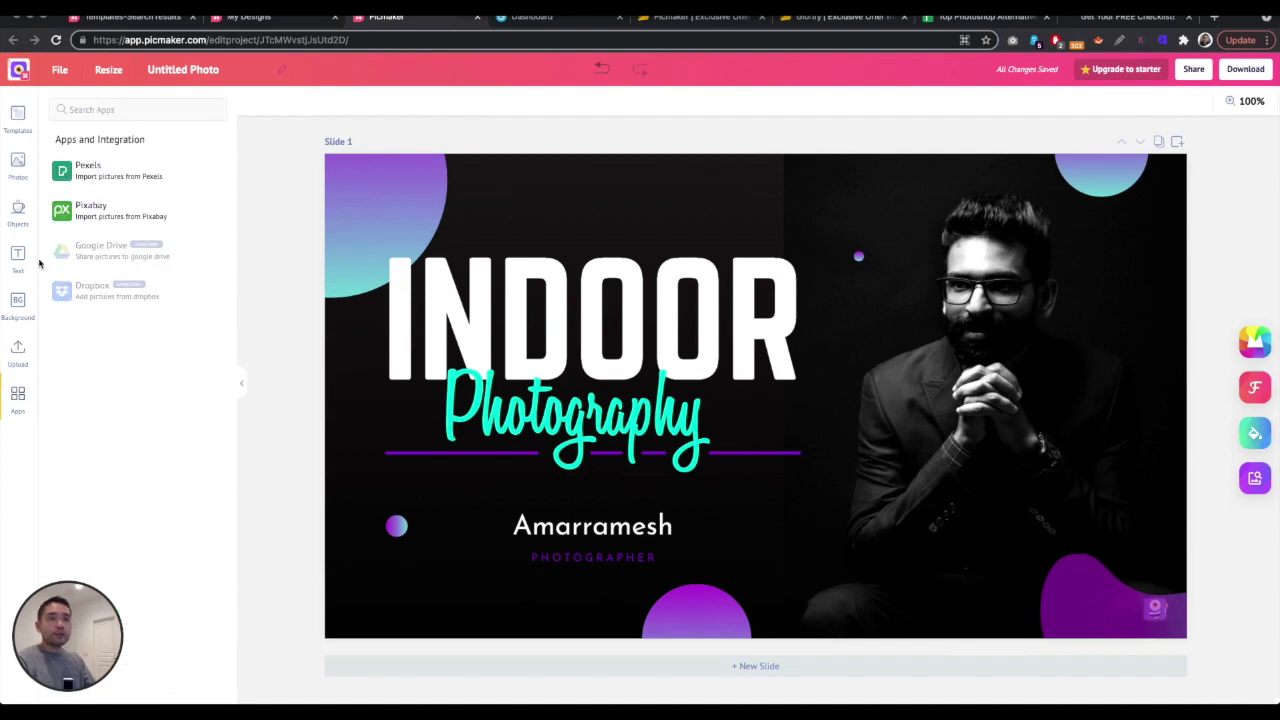
{"action": "left_click", "coordinate": [18, 350]}
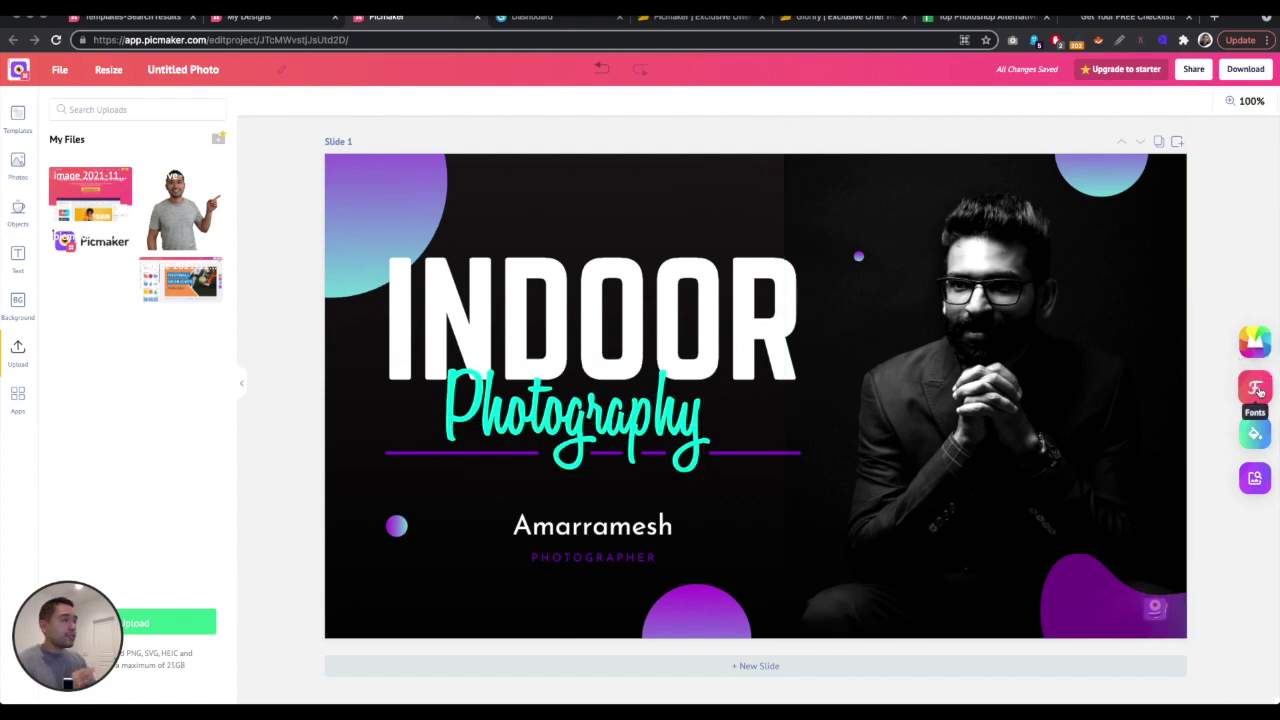
Step: Zoom out to 45% and have MAD AI regenerate the slide with a baby photo and teal accents
{"action": "left_click", "coordinate": [1256, 391]}
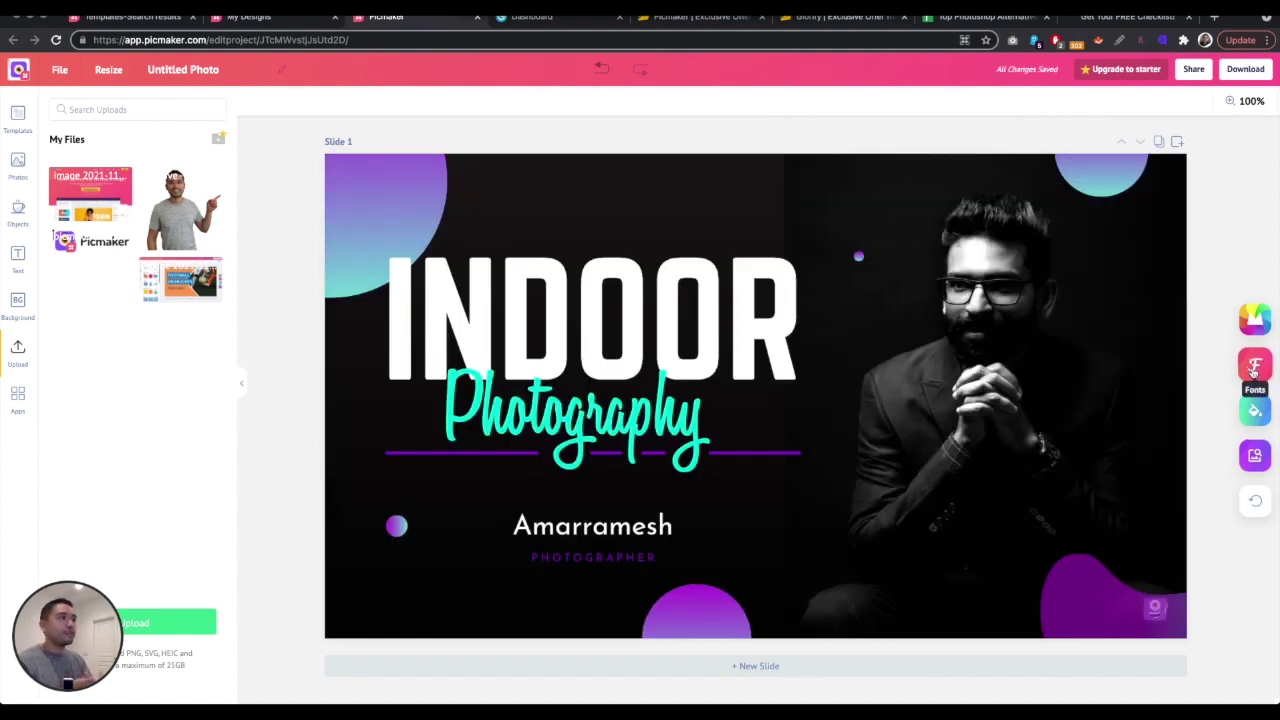
{"action": "left_click", "coordinate": [762, 309]}
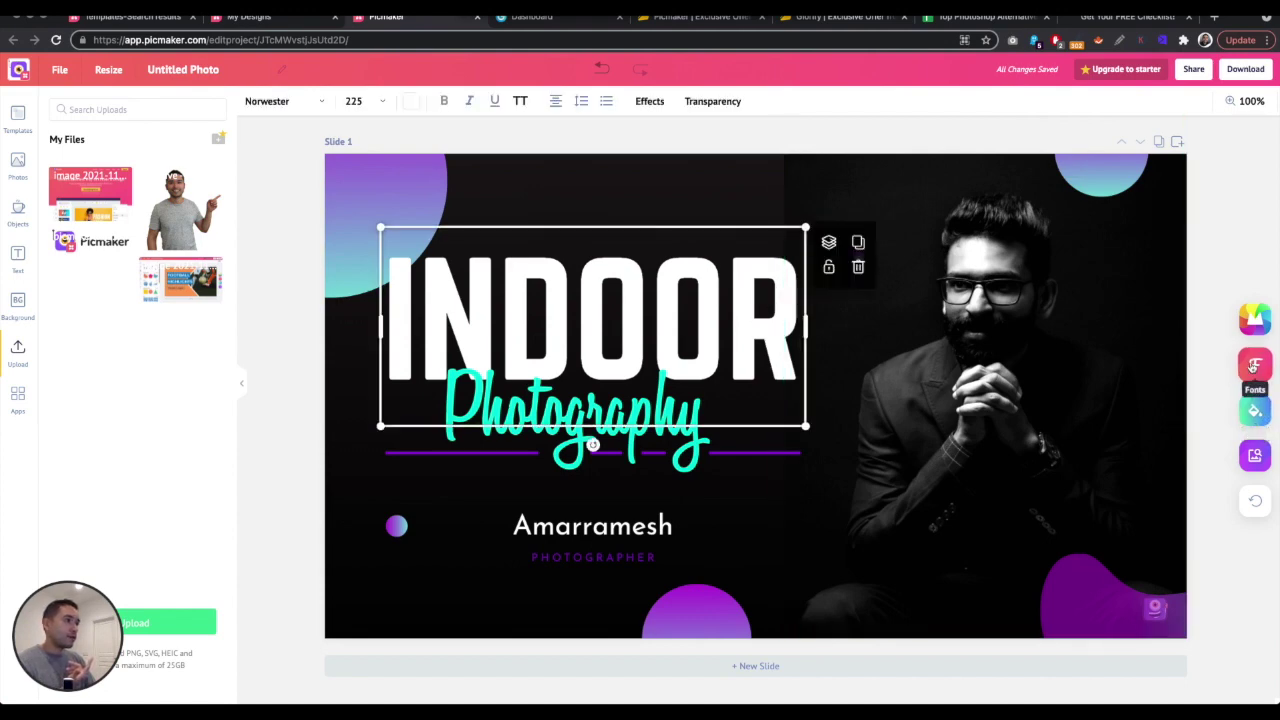
{"action": "left_click", "coordinate": [1232, 415]}
{"action": "left_click", "coordinate": [1248, 101]}
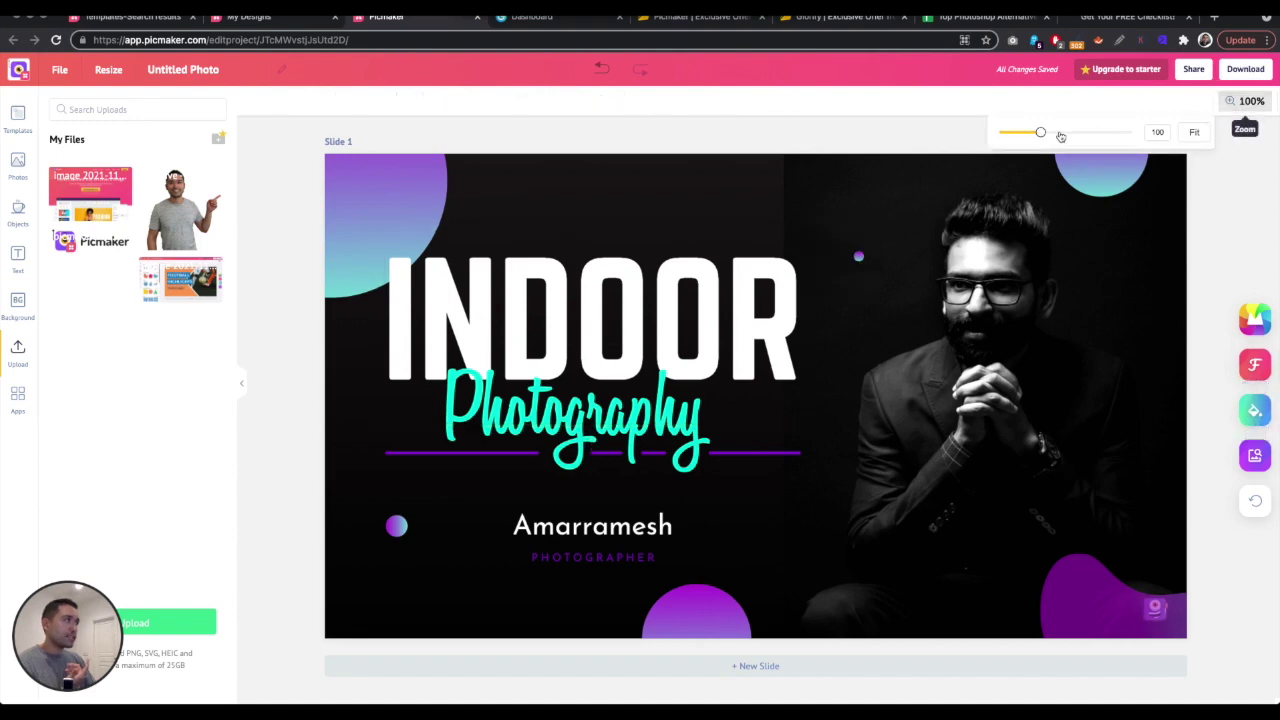
{"action": "left_click_drag", "start_coordinate": [1045, 133], "coordinate": [1010, 134]}
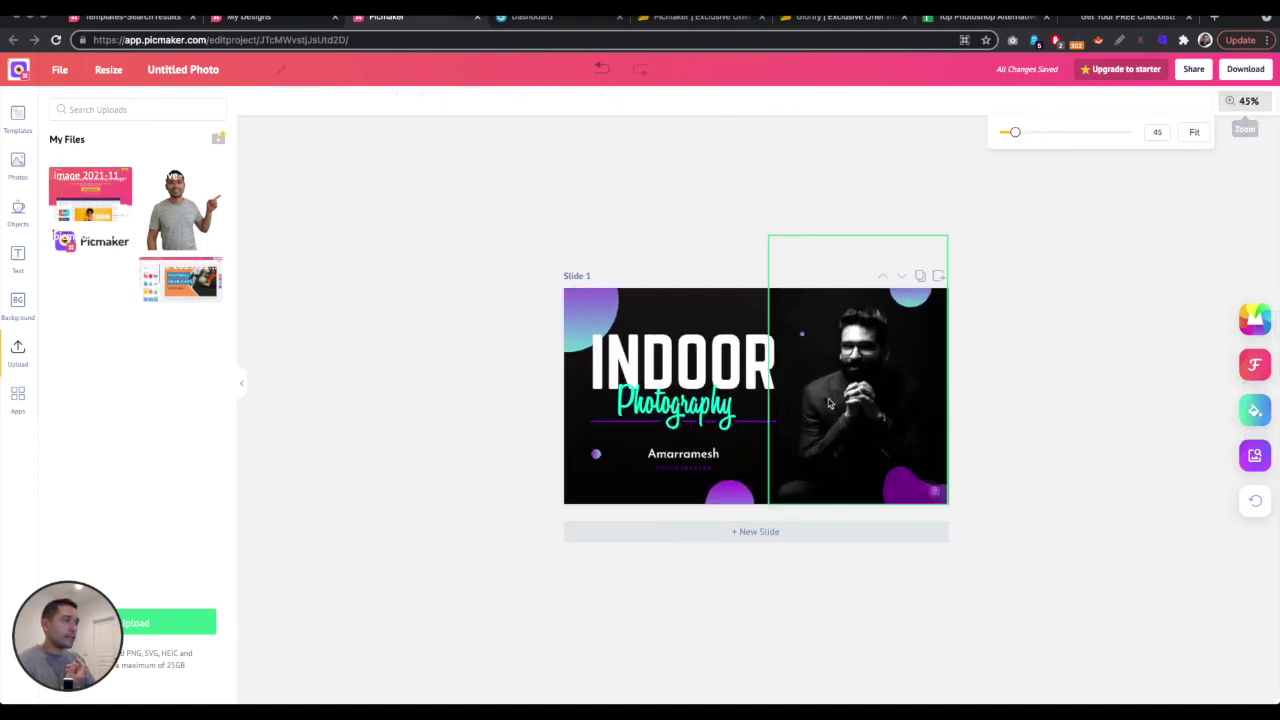
{"action": "left_click", "coordinate": [668, 405]}
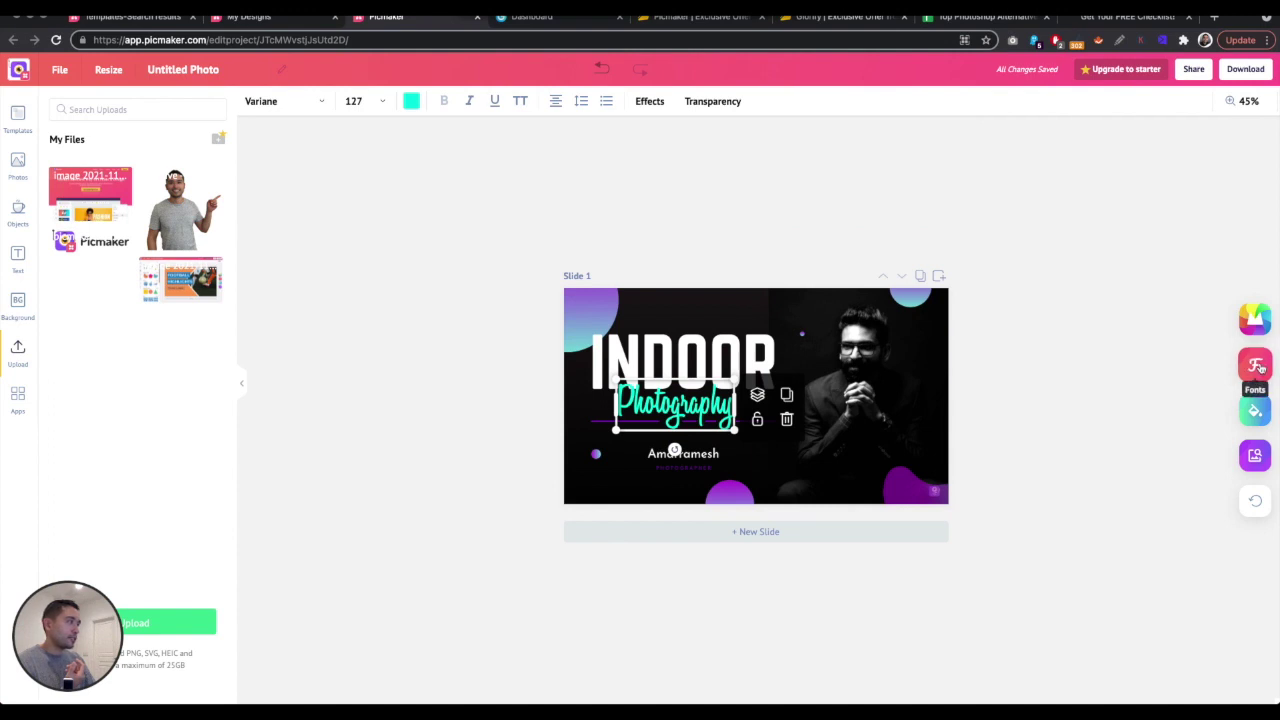
{"action": "left_click", "coordinate": [1257, 322]}
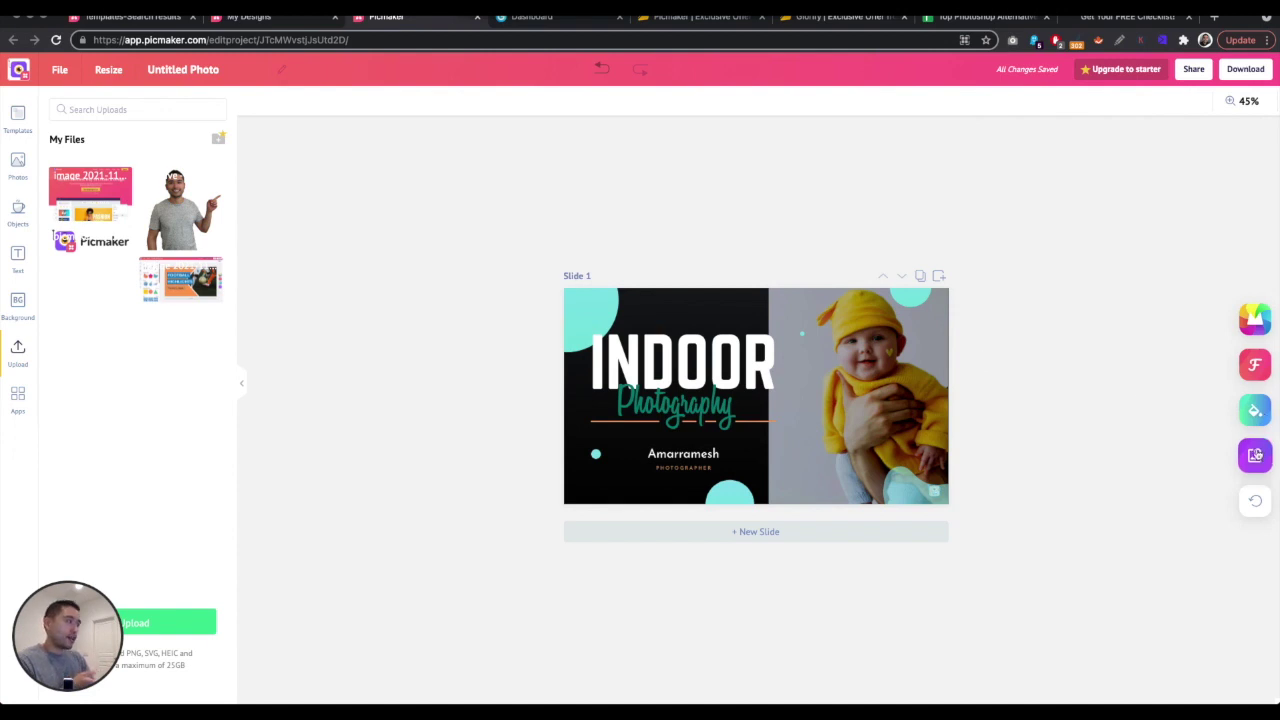
Step: Cycle colour palettes and photos until the woman-in-red-dress photo appears
{"action": "left_click", "coordinate": [1254, 411]}
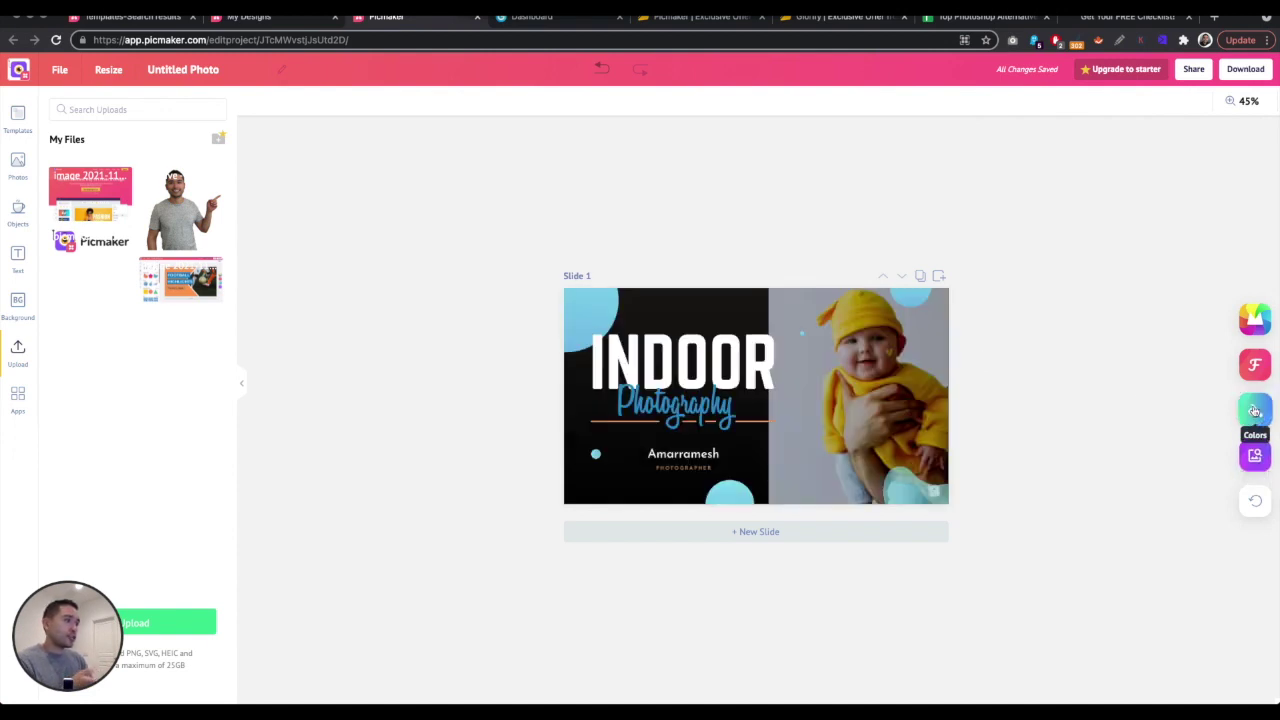
{"action": "left_click", "coordinate": [1255, 411]}
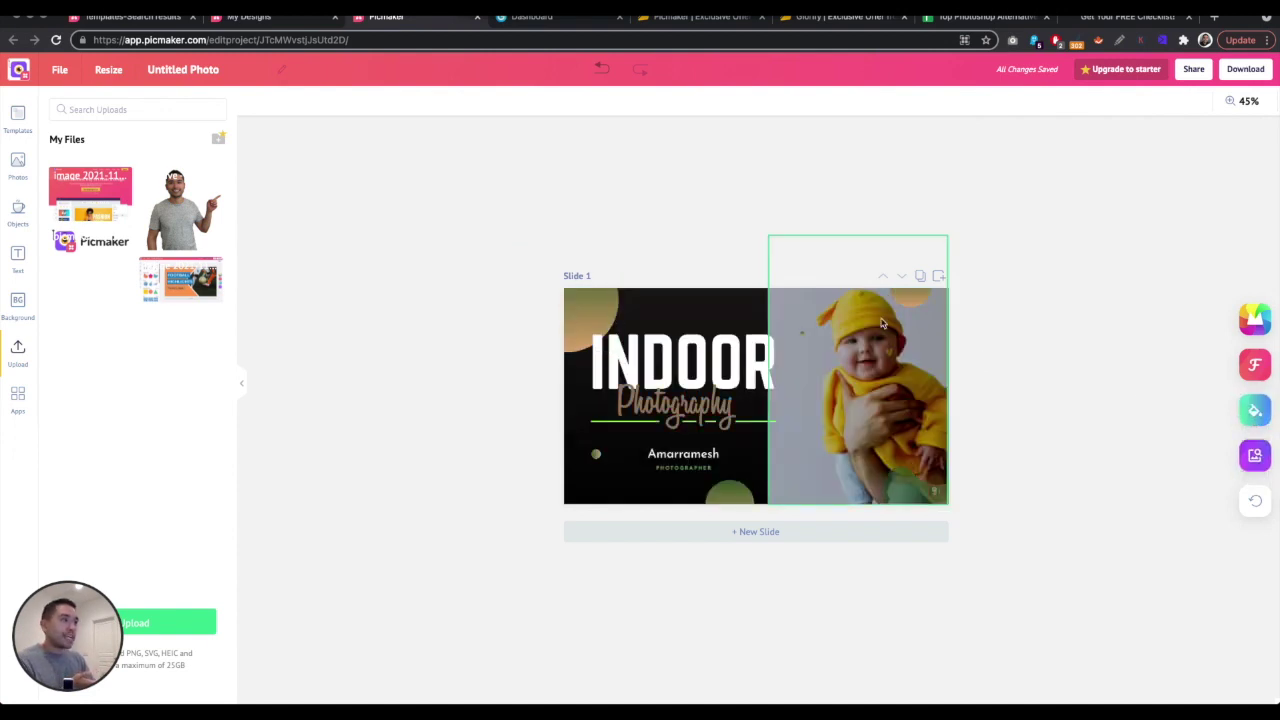
{"action": "left_click", "coordinate": [1257, 411]}
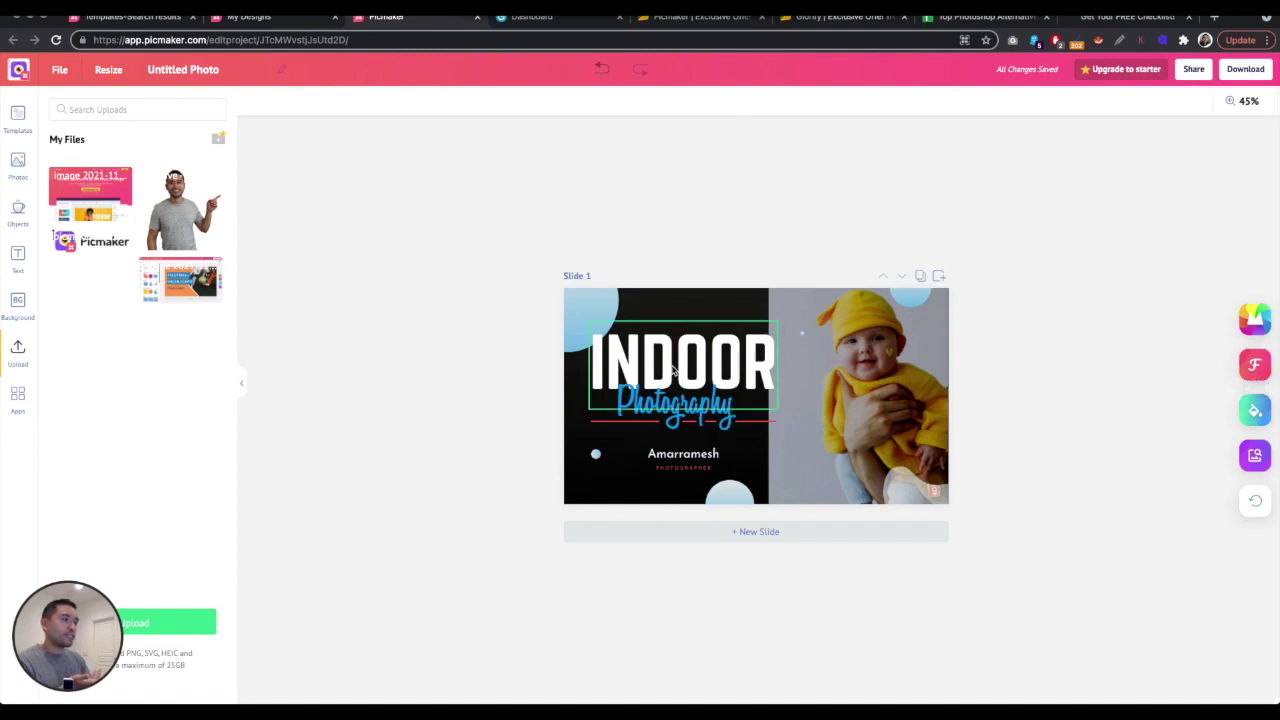
{"action": "left_click", "coordinate": [1252, 458]}
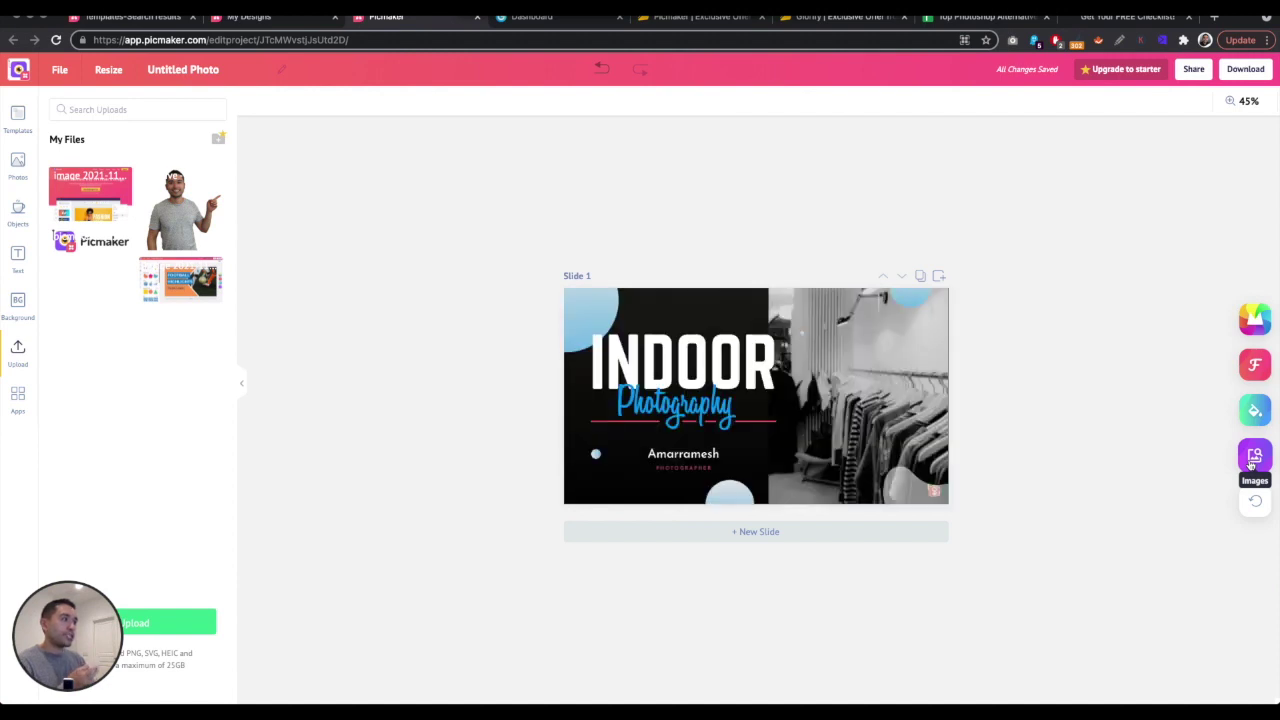
{"action": "left_click", "coordinate": [1251, 460]}
{"action": "left_click", "coordinate": [1251, 460]}
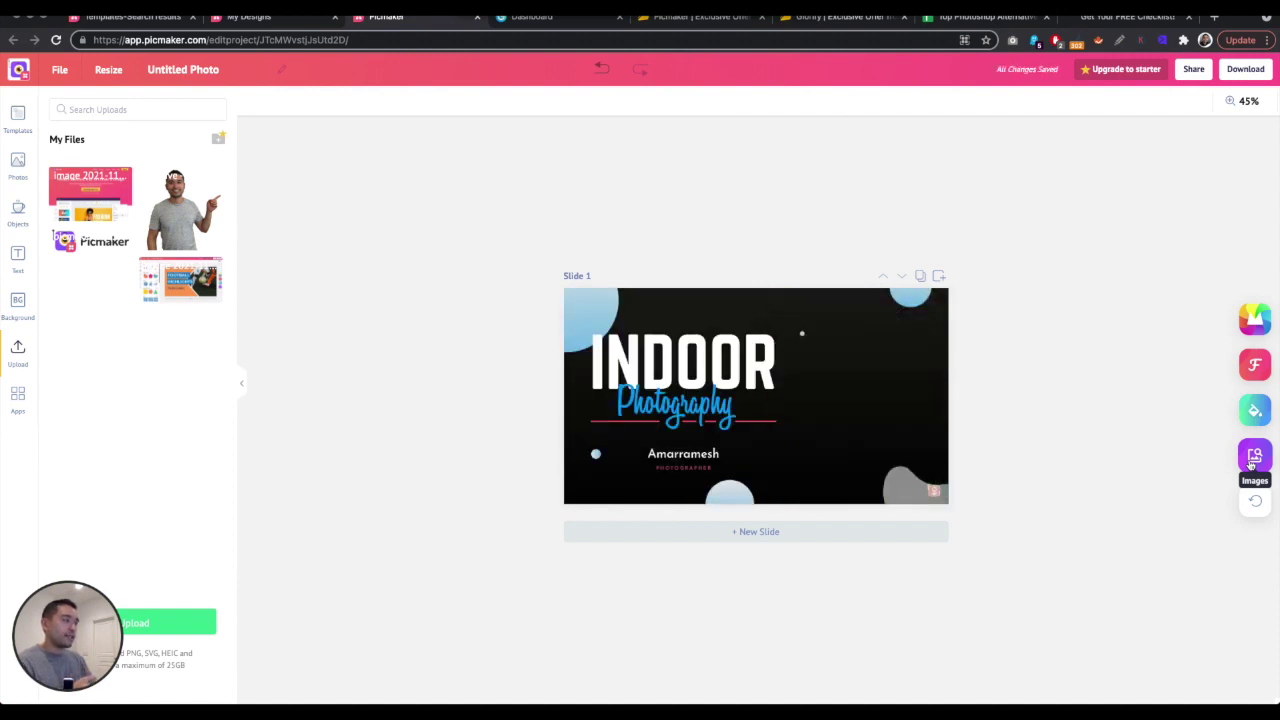
{"action": "left_click", "coordinate": [1251, 460]}
{"action": "left_click", "coordinate": [1251, 460]}
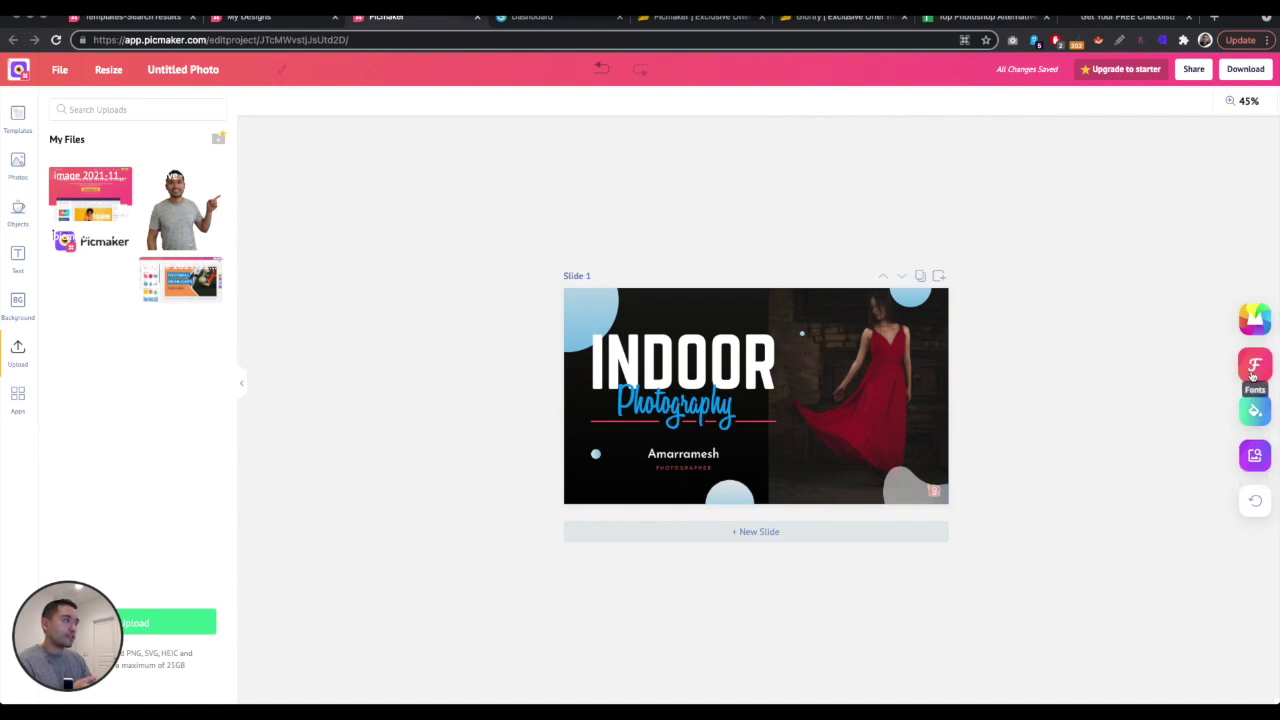
Step: Cycle more colour palettes to settle on red and pink accents
{"action": "left_click", "coordinate": [1255, 410]}
{"action": "left_click", "coordinate": [1255, 410]}
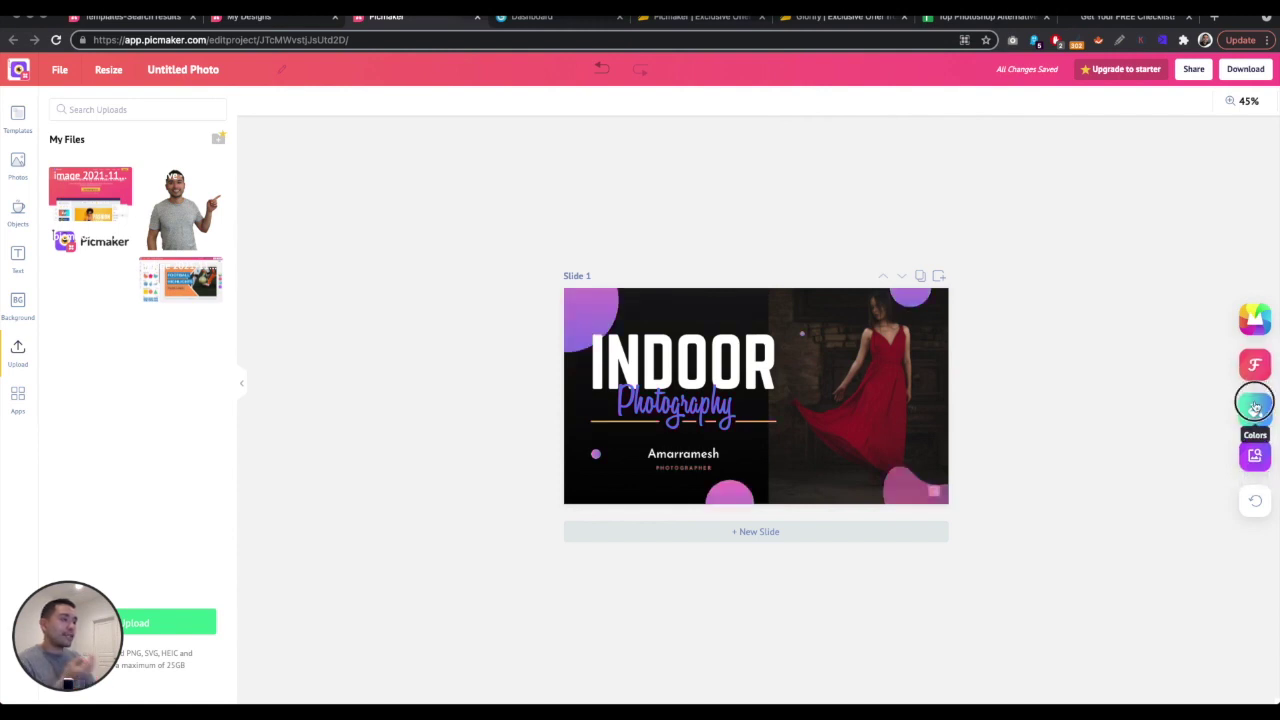
{"action": "left_click", "coordinate": [1255, 410]}
{"action": "left_click", "coordinate": [1255, 410]}
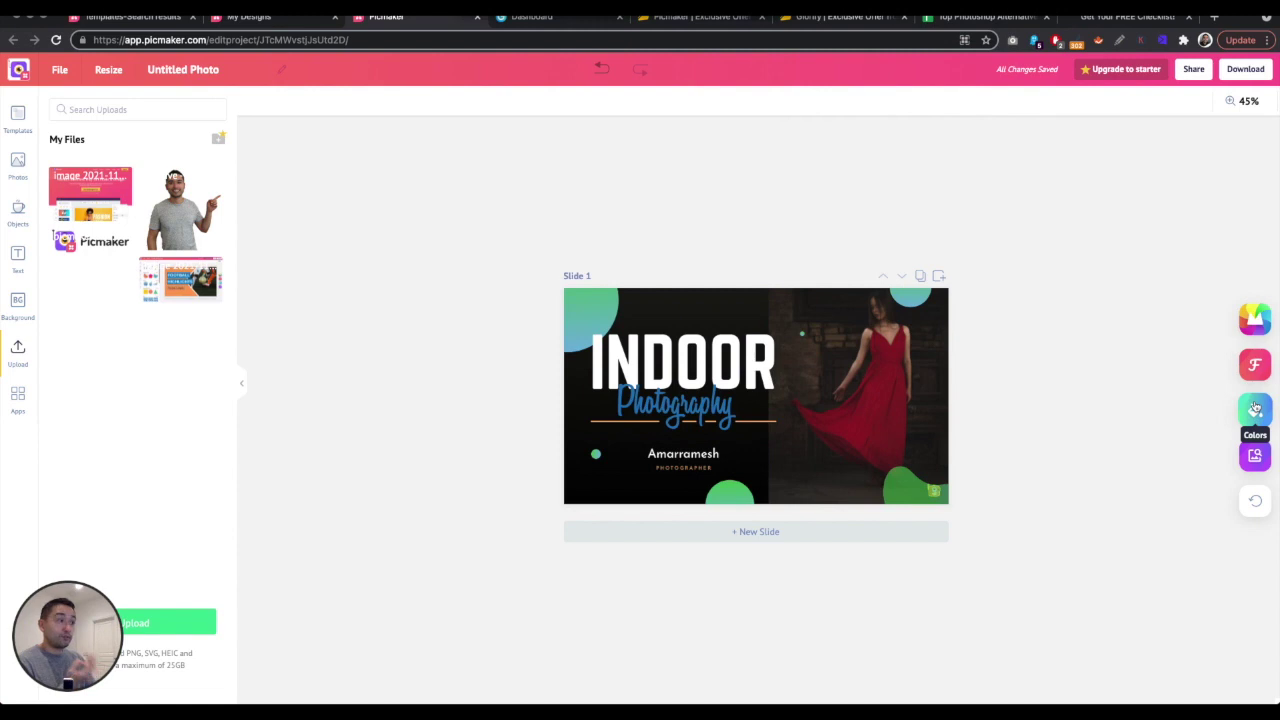
{"action": "left_click", "coordinate": [1255, 410]}
{"action": "left_click", "coordinate": [1255, 410]}
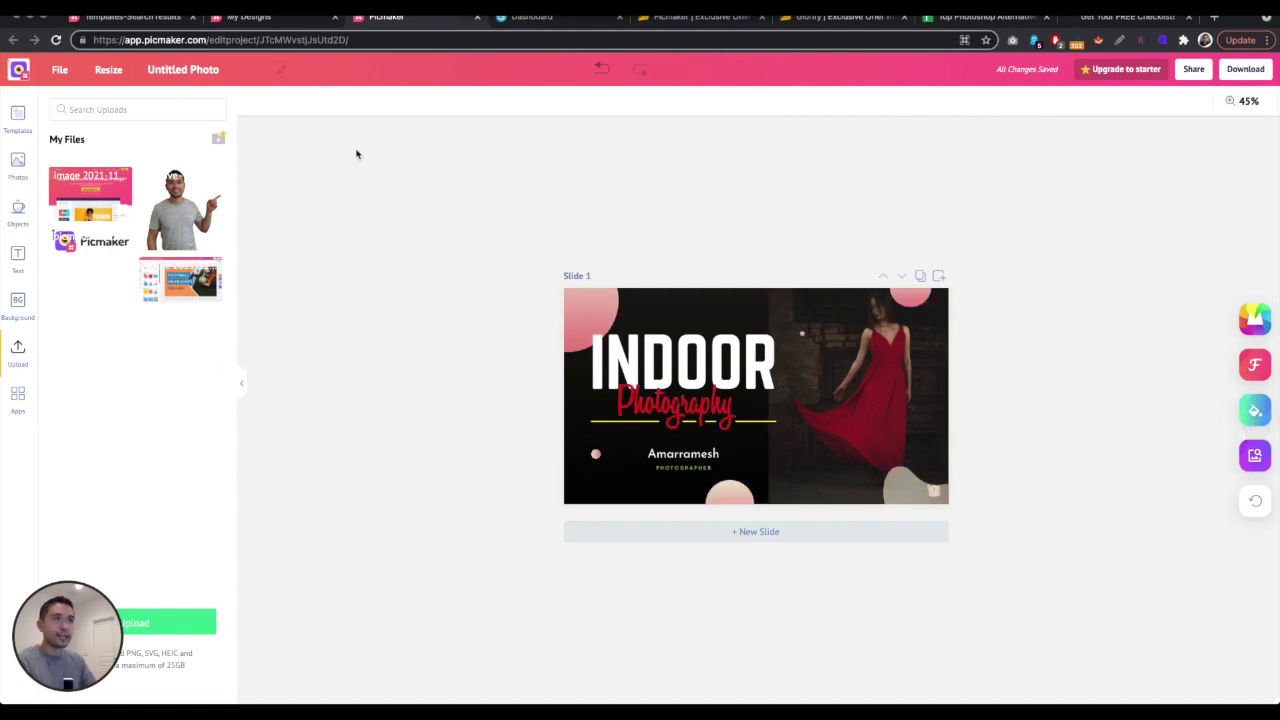
{"action": "left_click", "coordinate": [534, 22]}
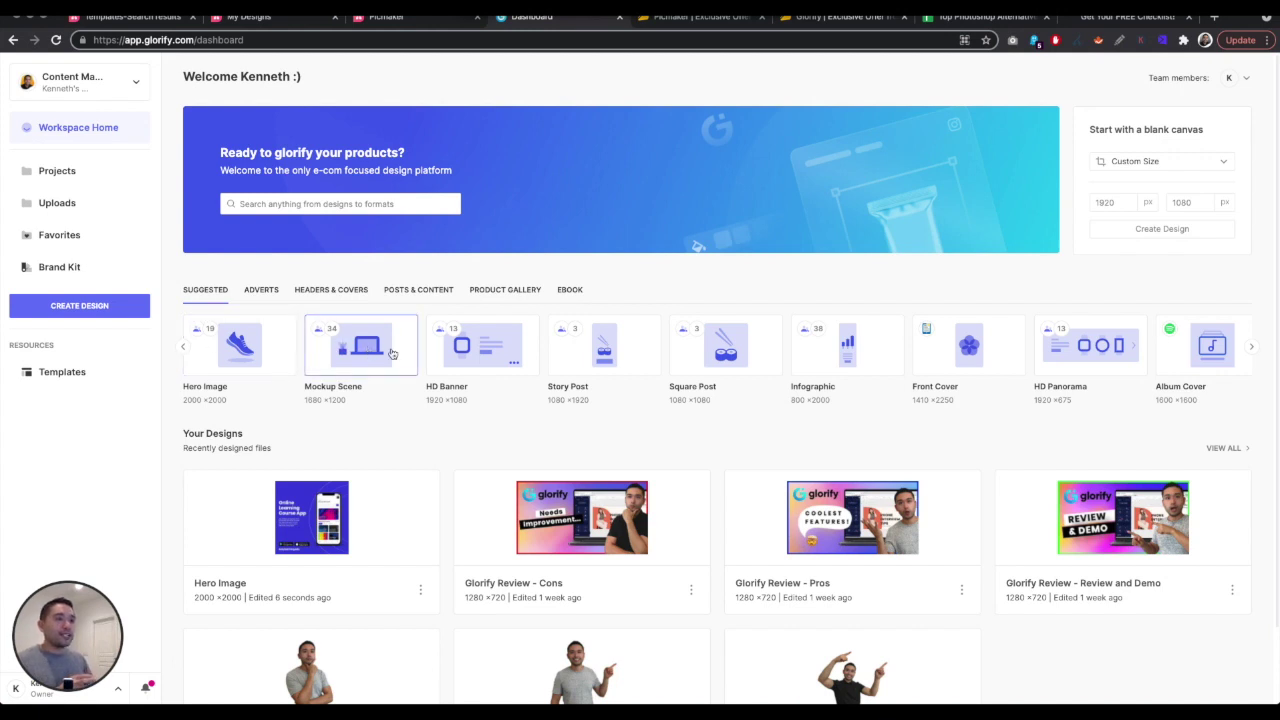
Step: Browse more of the suggested design formats on the Glorify Dashboard
{"action": "left_click", "coordinate": [1253, 346]}
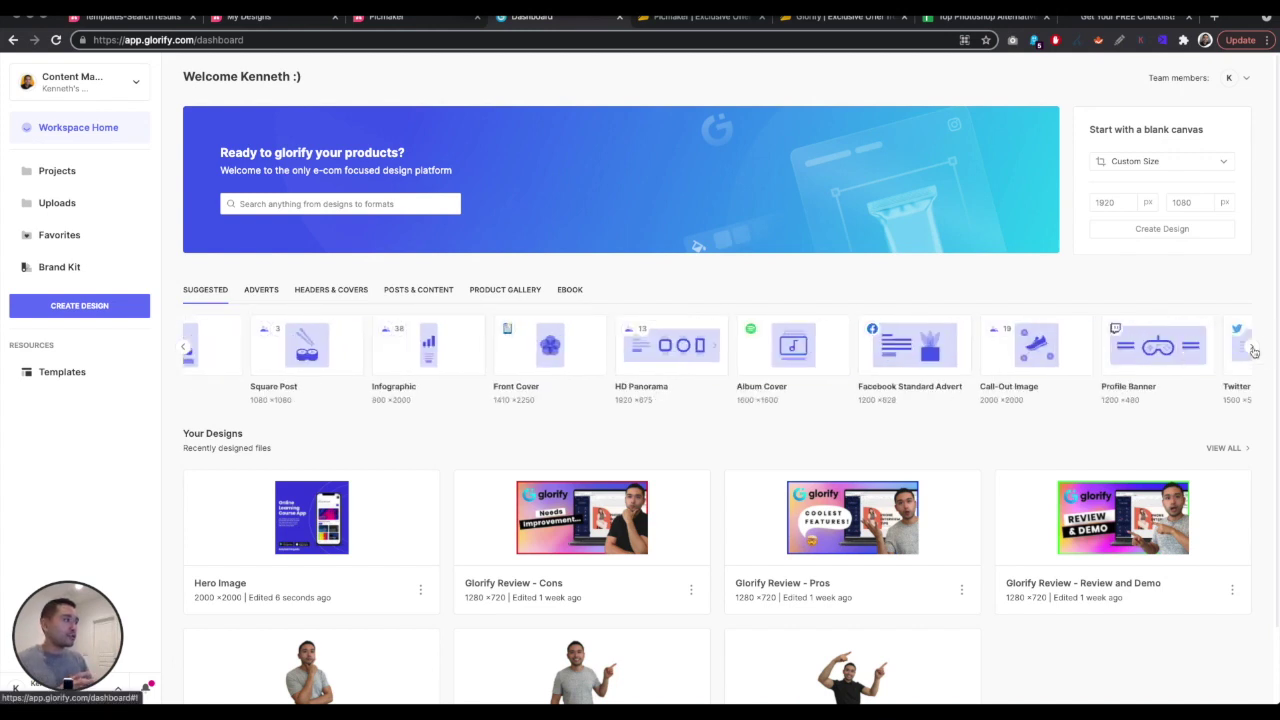
{"action": "scroll", "coordinate": [540, 453], "scroll_direction": "down", "scroll_amount": 2}
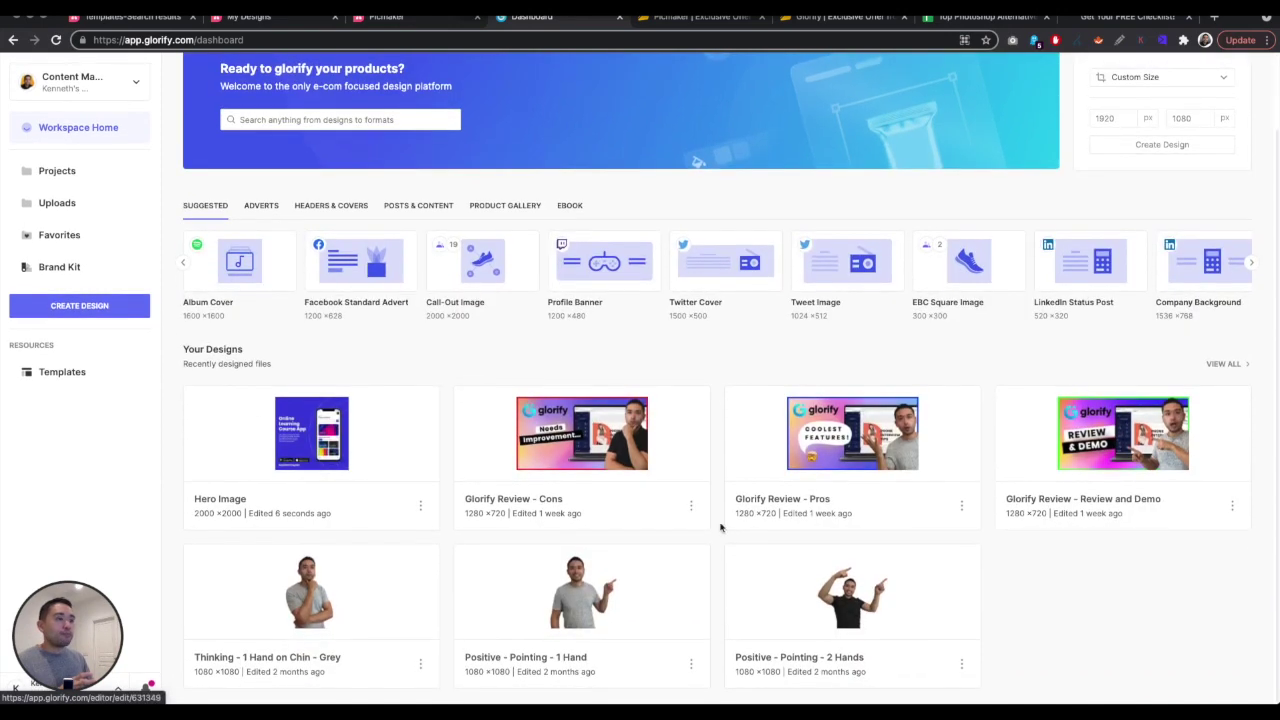
{"action": "scroll", "coordinate": [415, 495], "scroll_direction": "up", "scroll_amount": 2}
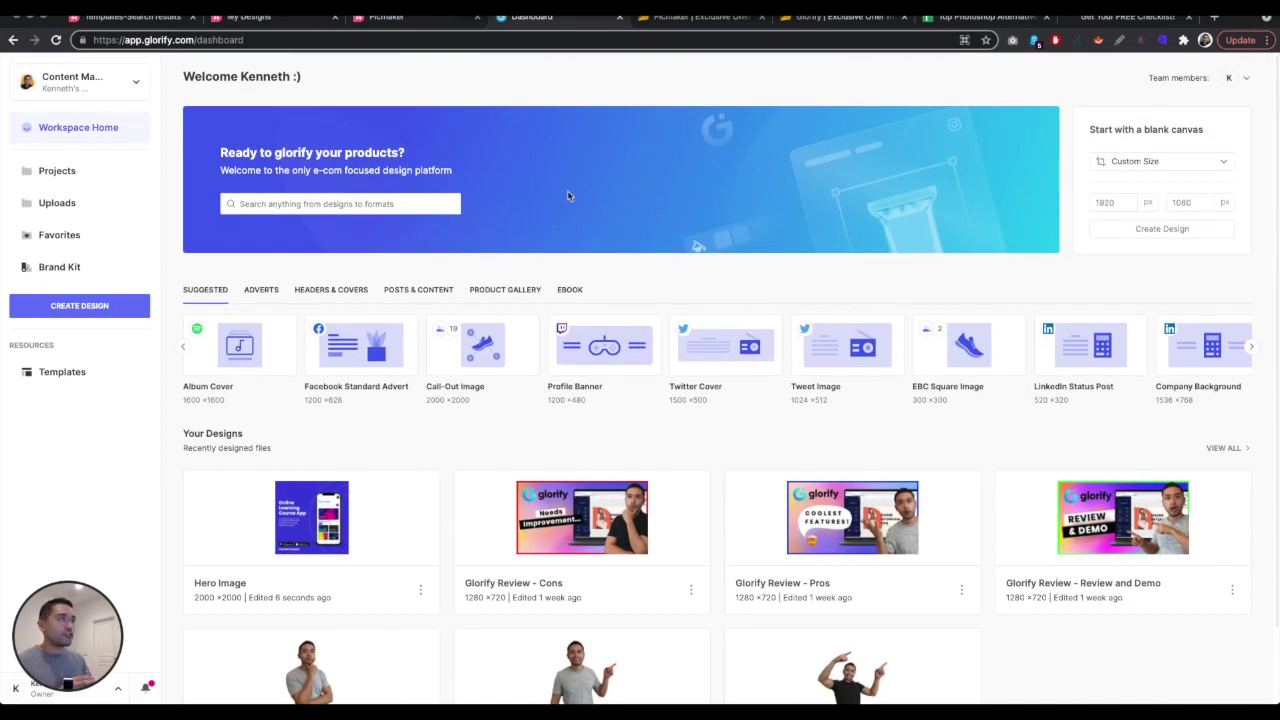
Step: Look through the canvas size options and try a custom size width value
{"action": "left_click", "coordinate": [1160, 162]}
{"action": "scroll", "coordinate": [1127, 250], "scroll_direction": "down", "scroll_amount": 1}
{"action": "scroll", "coordinate": [1128, 250], "scroll_direction": "up", "scroll_amount": 1}
{"action": "left_click", "coordinate": [1120, 189]}
{"action": "left_click", "coordinate": [1108, 202]}
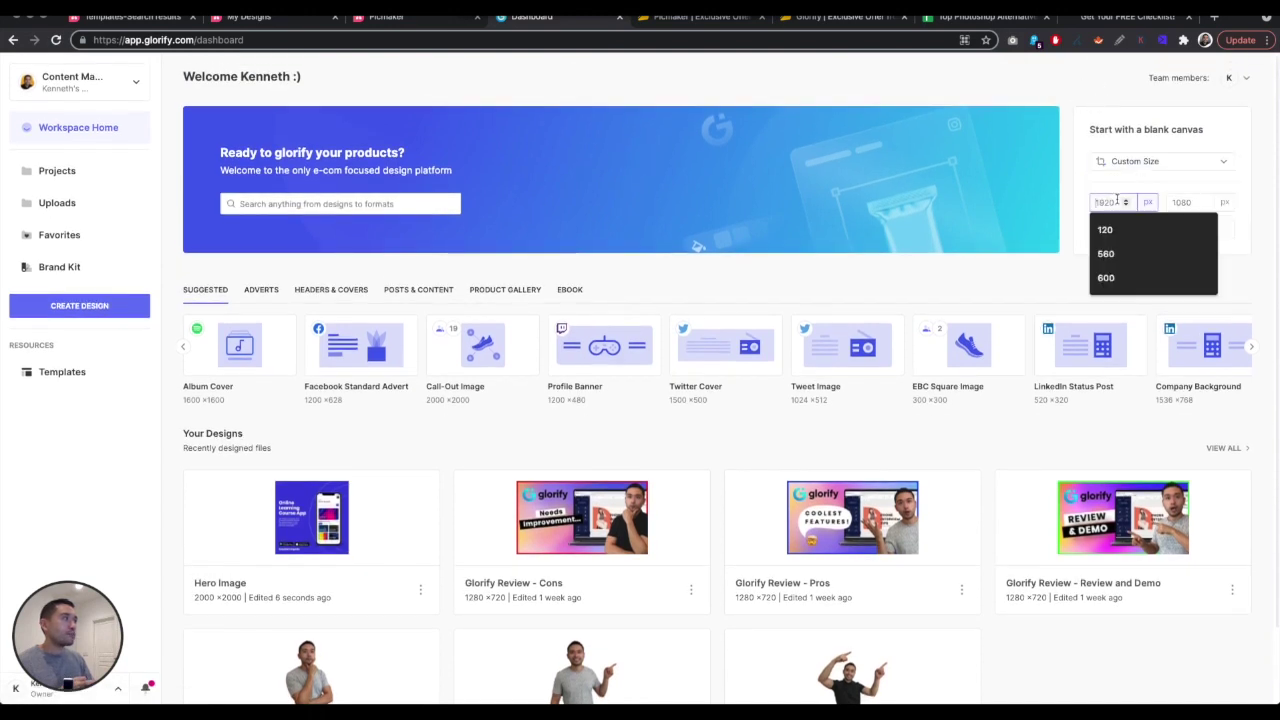
{"action": "left_click", "coordinate": [1076, 194]}
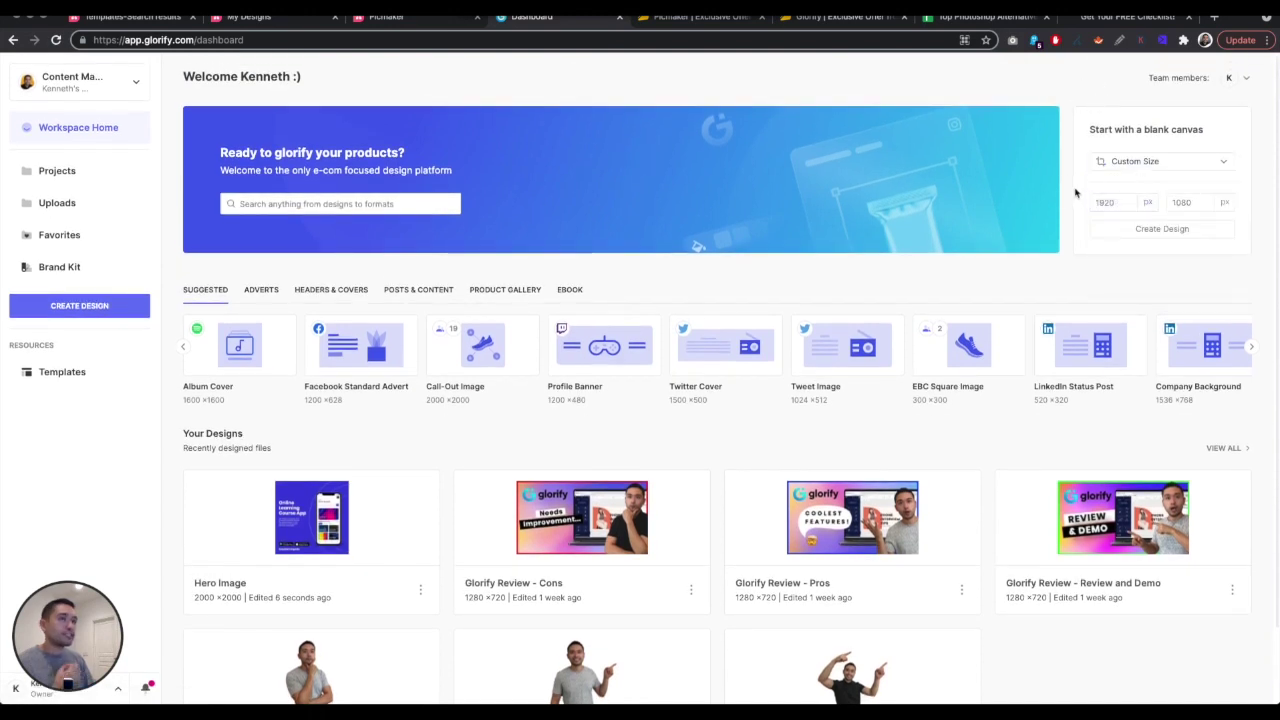
Step: Return to Workspace Home and go on to the Brand Kit styleguide
{"action": "left_click", "coordinate": [68, 130]}
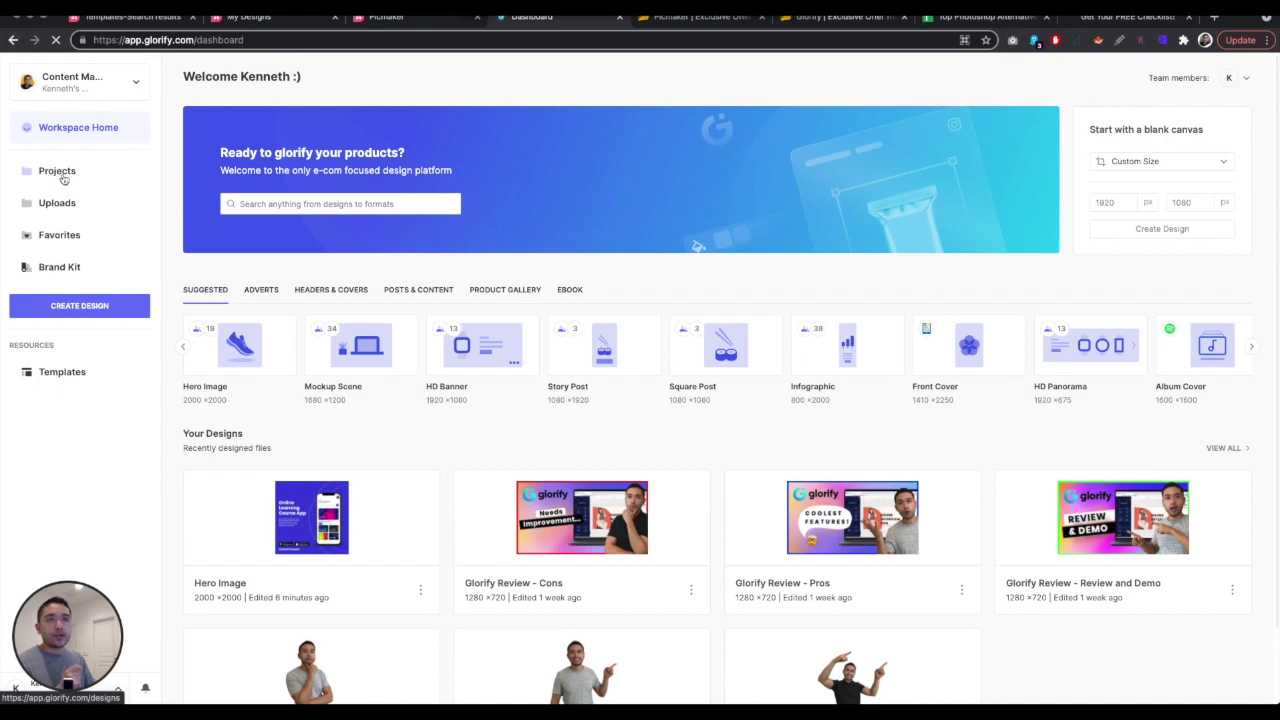
{"action": "left_click", "coordinate": [66, 210]}
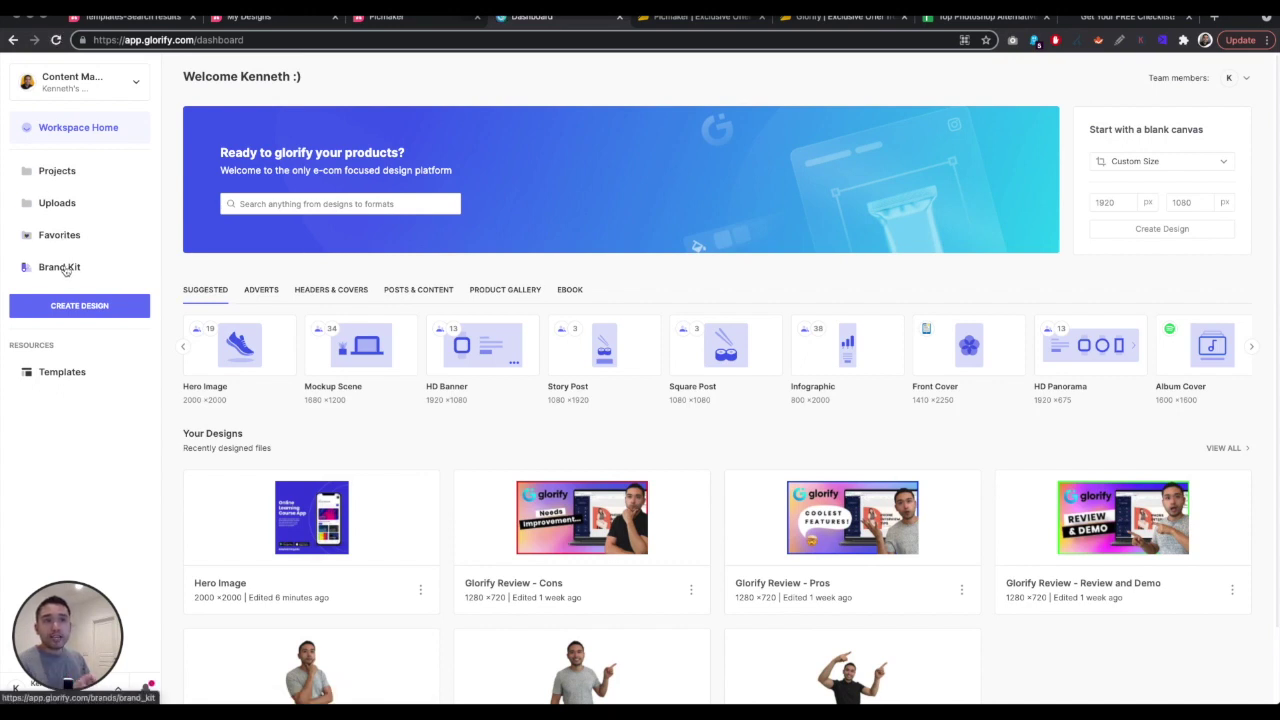
{"action": "left_click", "coordinate": [64, 270]}
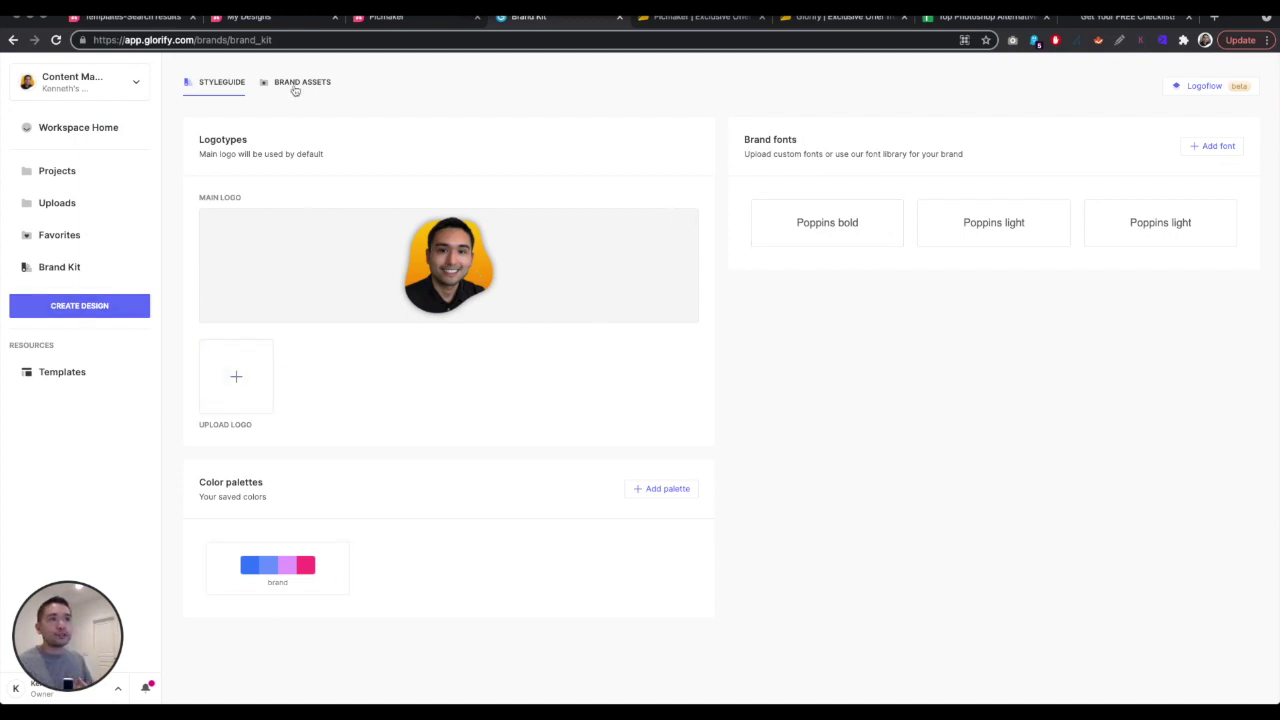
Step: Try the Brand Kit's Upload Logo box, then go to the Templates library
{"action": "left_click", "coordinate": [255, 355]}
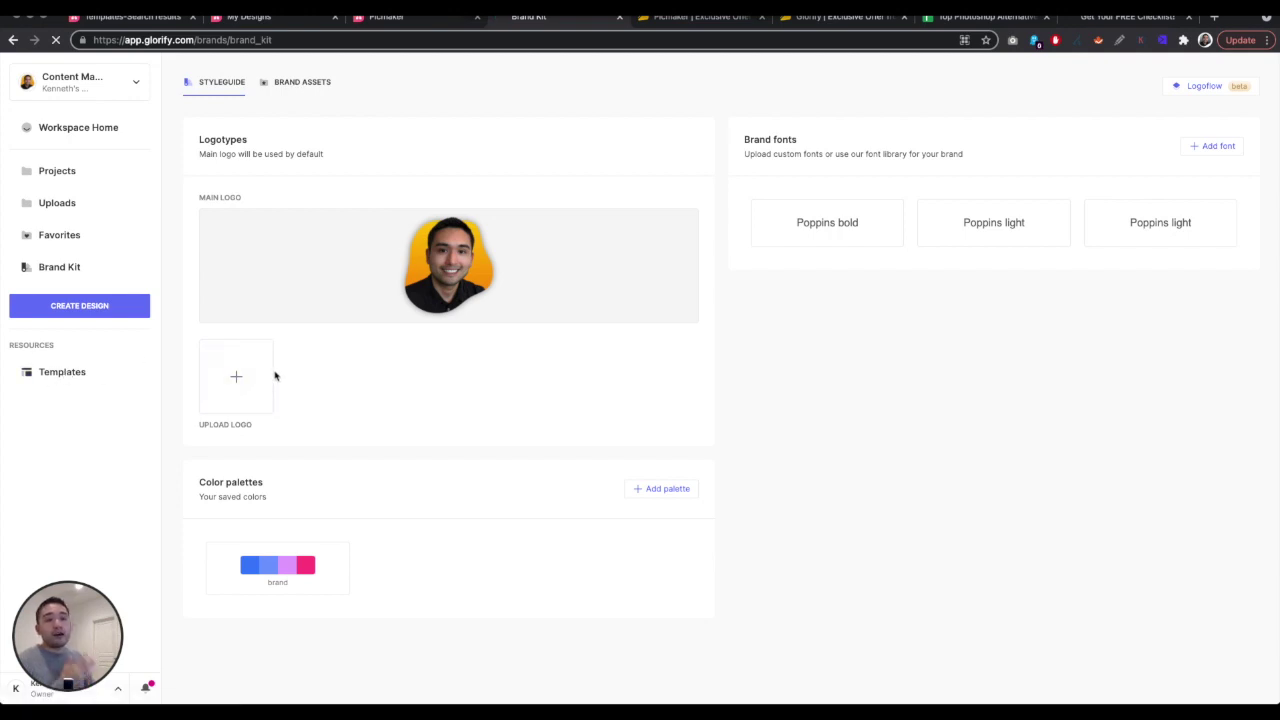
{"action": "left_click", "coordinate": [105, 386]}
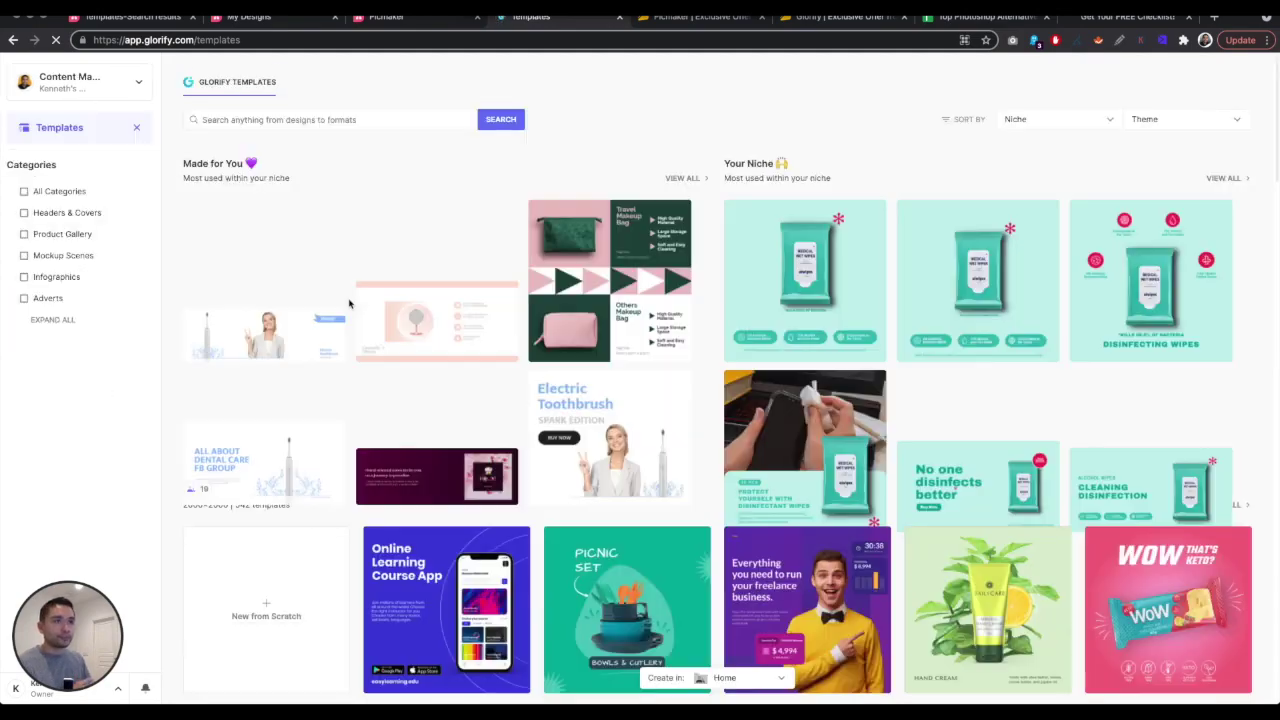
Step: Browse the Templates gallery and search templates for 'blue'
{"action": "scroll", "coordinate": [540, 330], "scroll_direction": "down", "scroll_amount": 10}
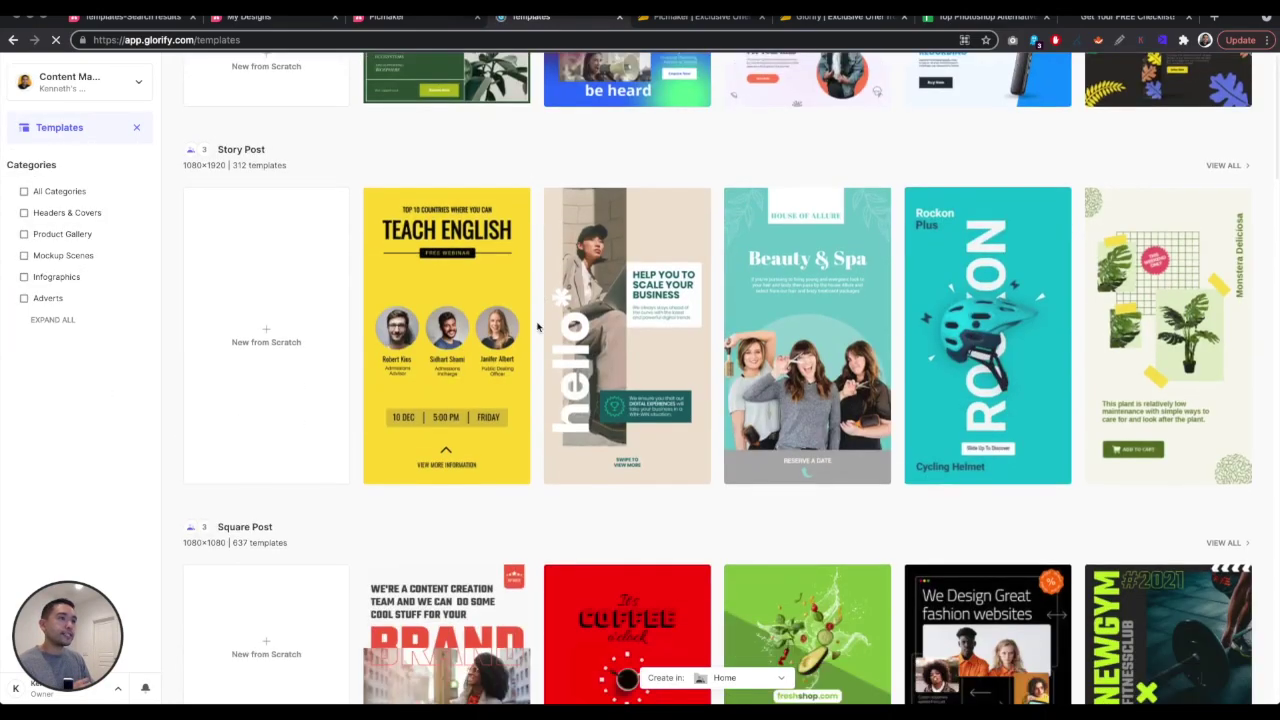
{"action": "scroll", "coordinate": [537, 326], "scroll_direction": "up", "scroll_amount": 4}
{"action": "scroll", "coordinate": [311, 300], "scroll_direction": "up", "scroll_amount": 6}
{"action": "scroll", "coordinate": [320, 385], "scroll_direction": "down", "scroll_amount": 5}
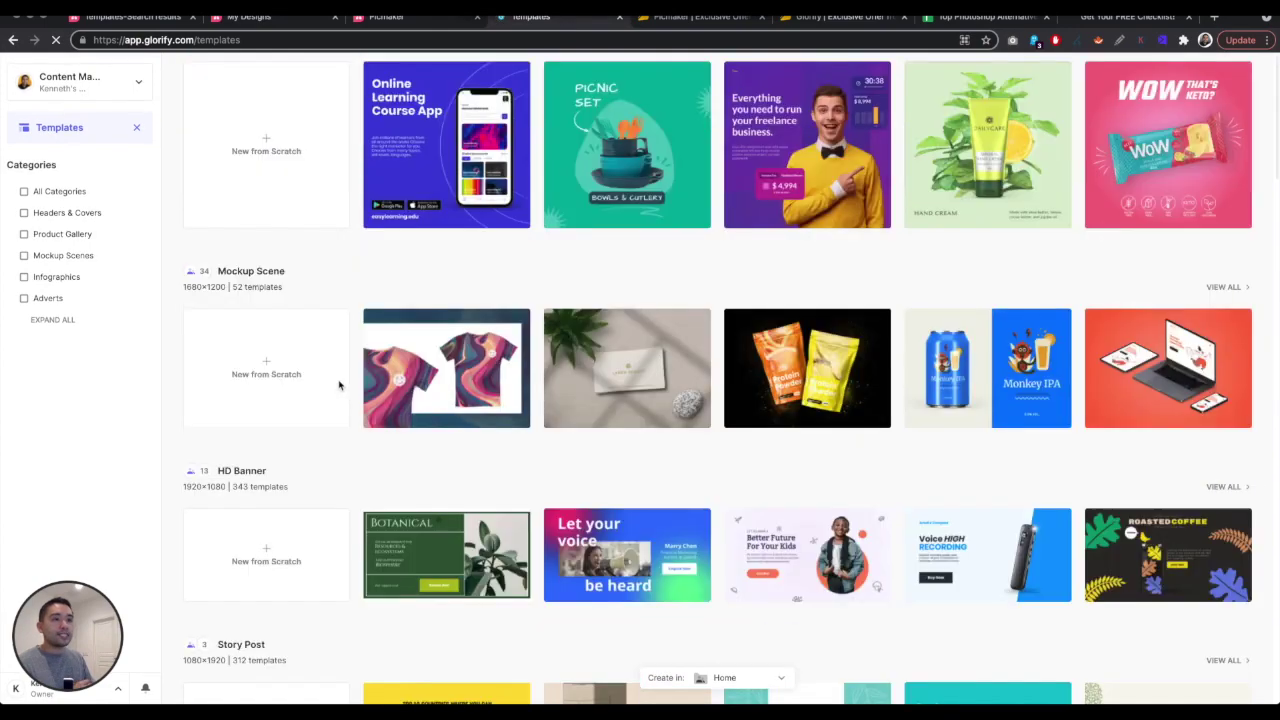
{"action": "scroll", "coordinate": [341, 375], "scroll_direction": "up", "scroll_amount": 4}
{"action": "left_click", "coordinate": [322, 120]}
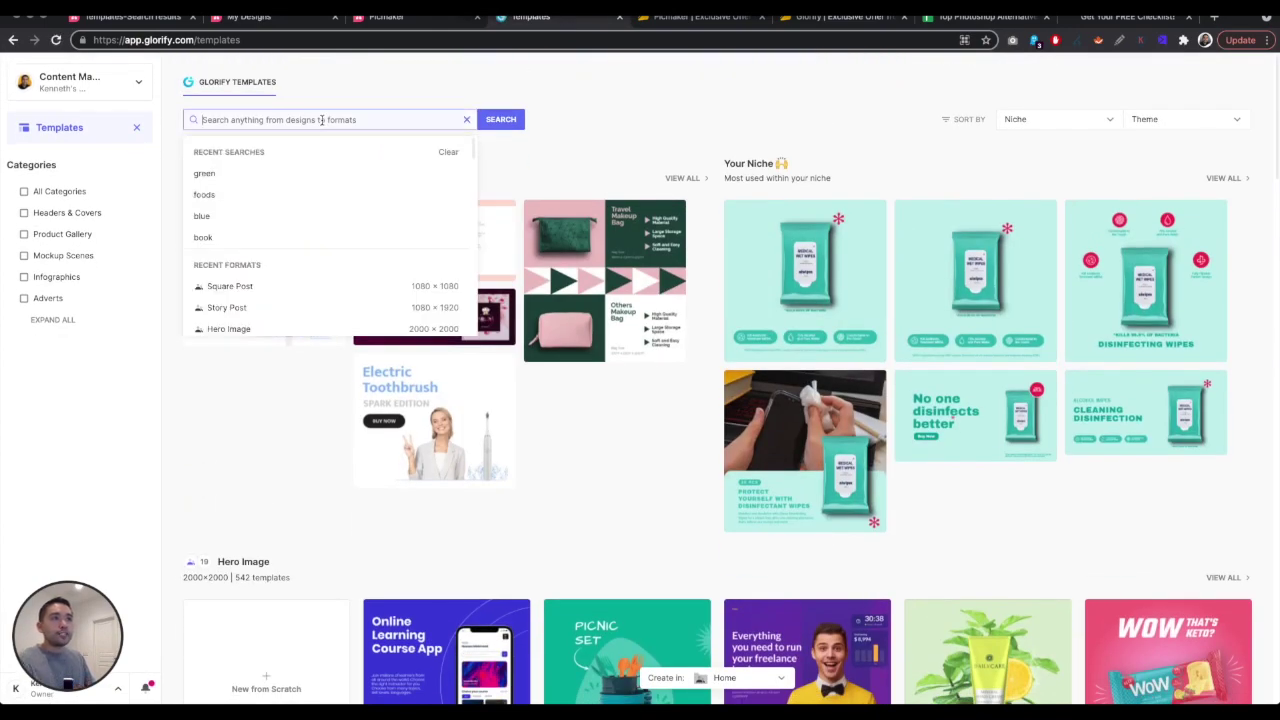
{"action": "type", "text": "blue"}
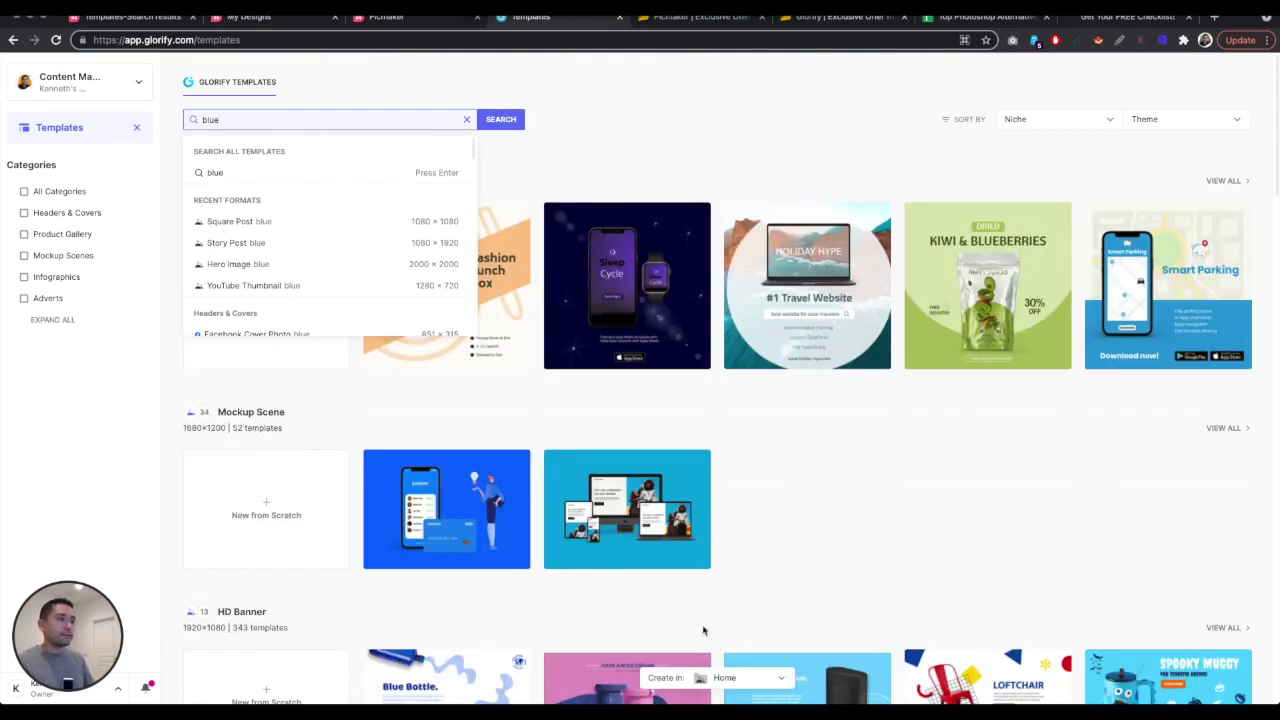
{"action": "scroll", "coordinate": [680, 140], "scroll_direction": "down", "scroll_amount": 1}
{"action": "scroll", "coordinate": [695, 175], "scroll_direction": "down", "scroll_amount": 20}
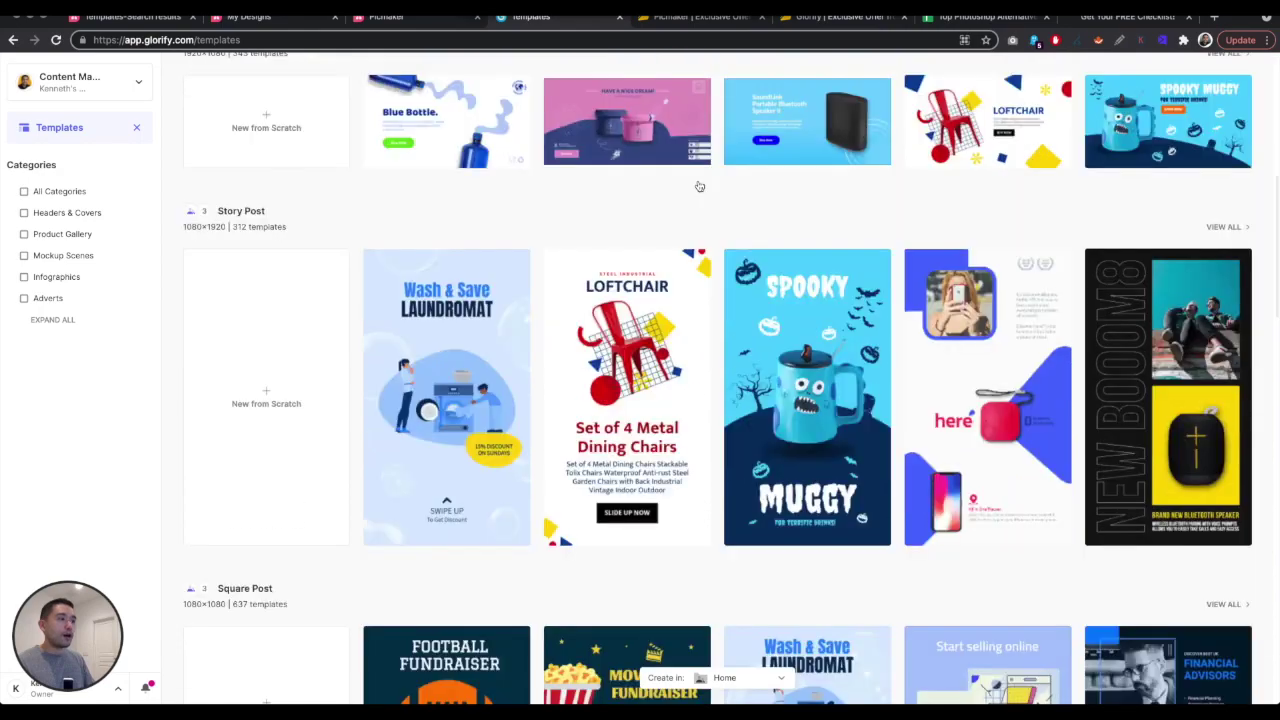
{"action": "scroll", "coordinate": [700, 178], "scroll_direction": "up", "scroll_amount": 20}
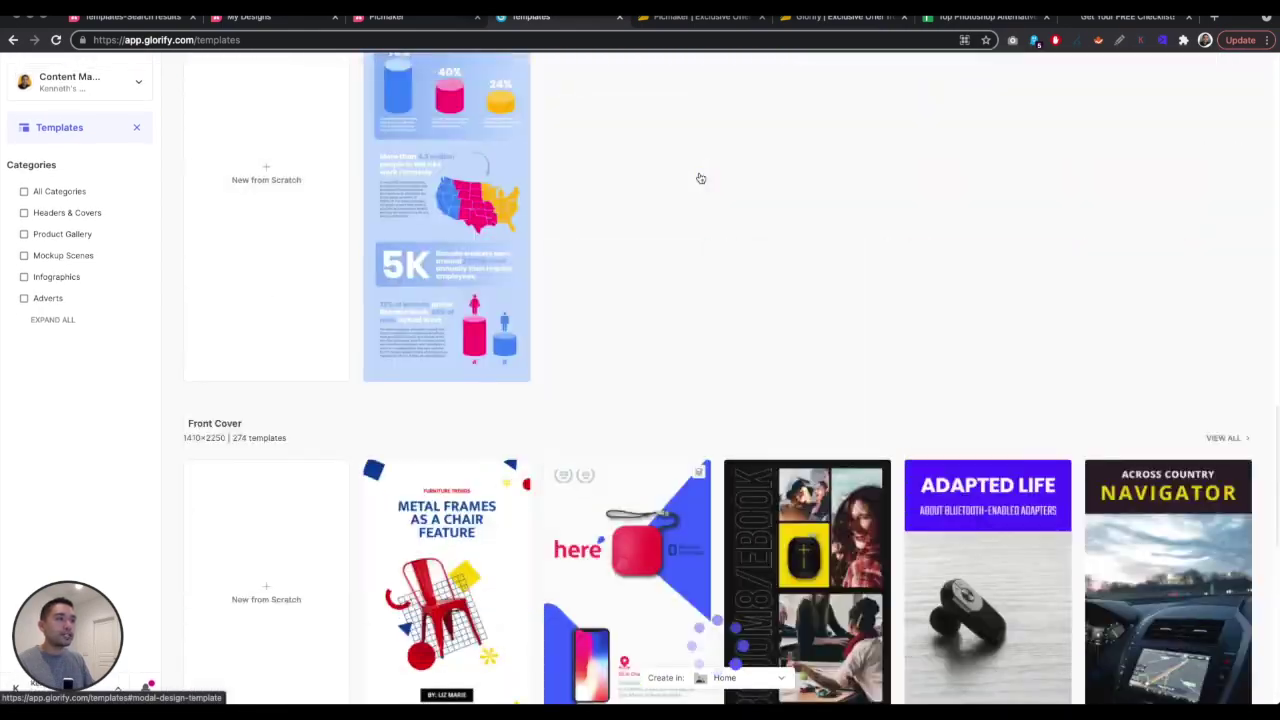
Step: Compare the Glorify templates with the Picmaker design and money template tabs
{"action": "left_click", "coordinate": [385, 17]}
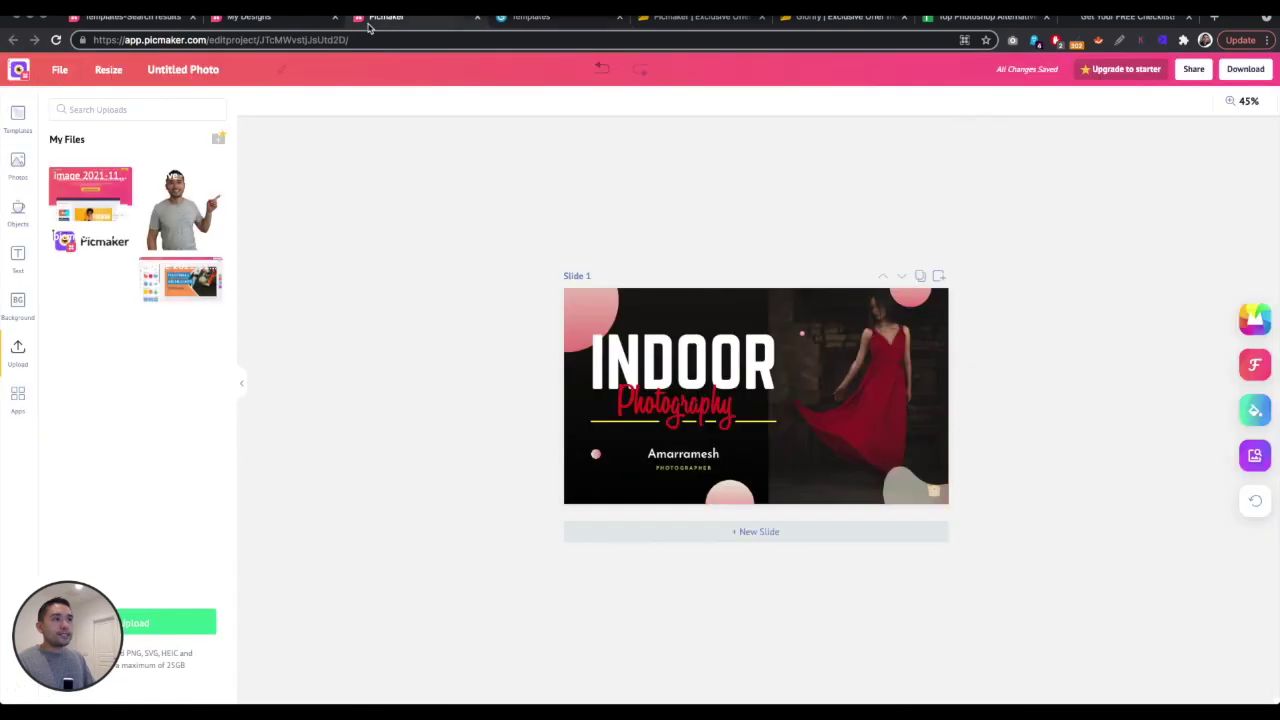
{"action": "left_click", "coordinate": [530, 17]}
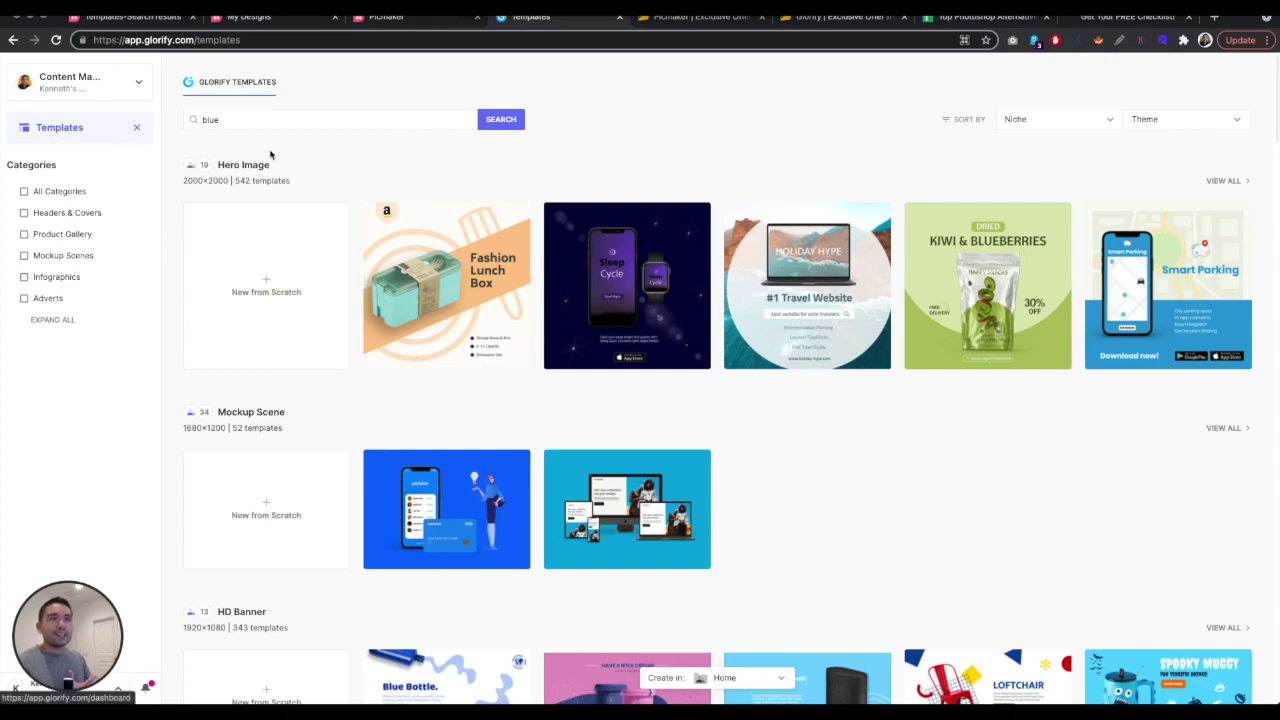
{"action": "scroll", "coordinate": [262, 168], "scroll_direction": "down", "scroll_amount": 1}
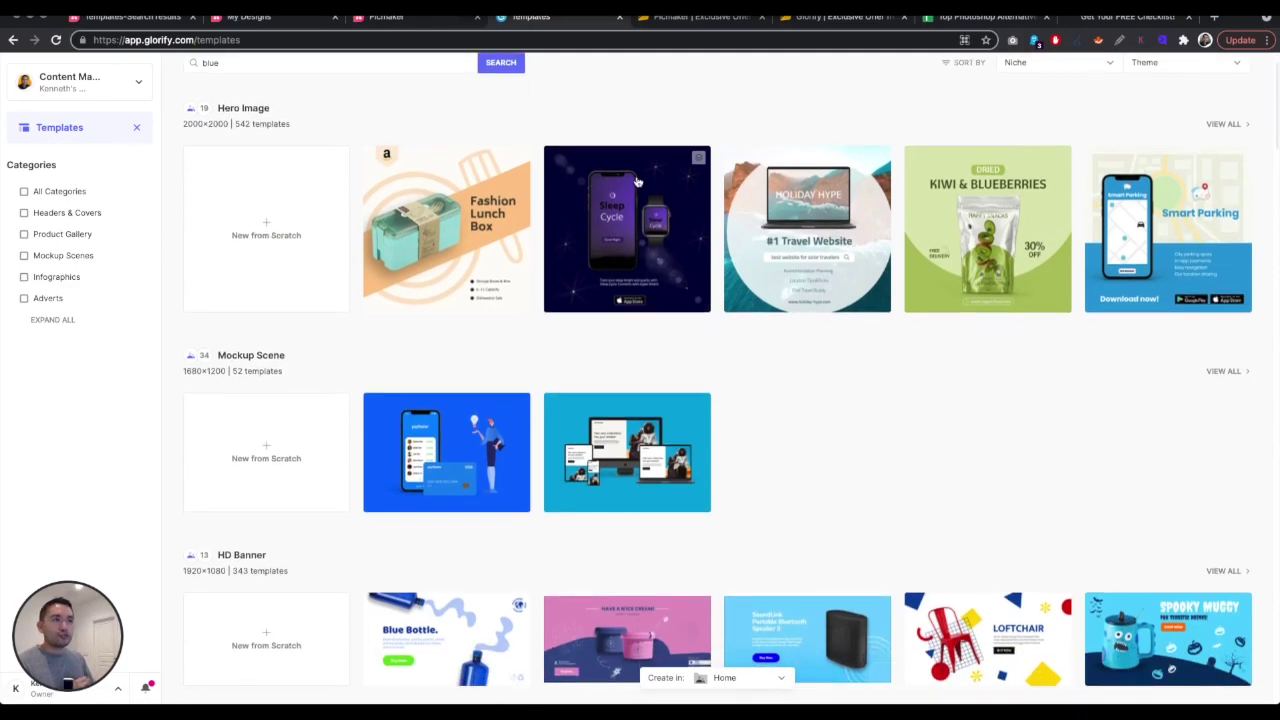
{"action": "scroll", "coordinate": [254, 434], "scroll_direction": "down", "scroll_amount": 8}
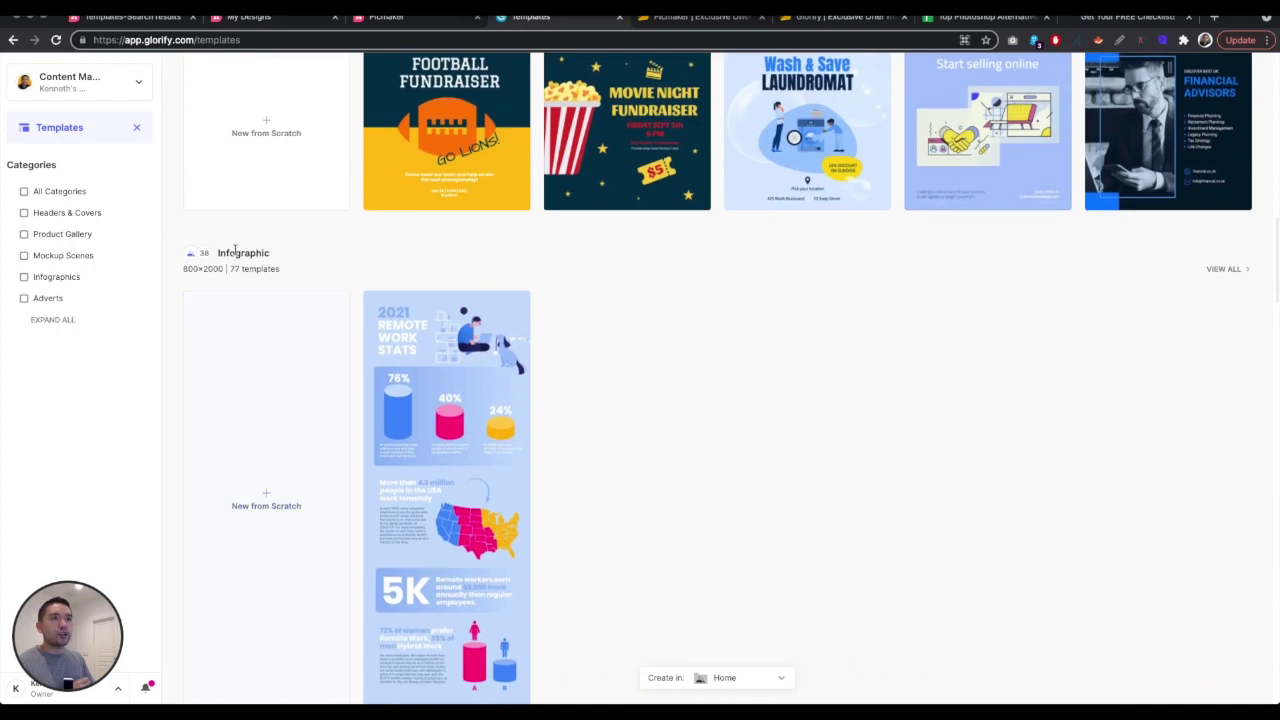
{"action": "scroll", "coordinate": [236, 251], "scroll_direction": "up", "scroll_amount": 9}
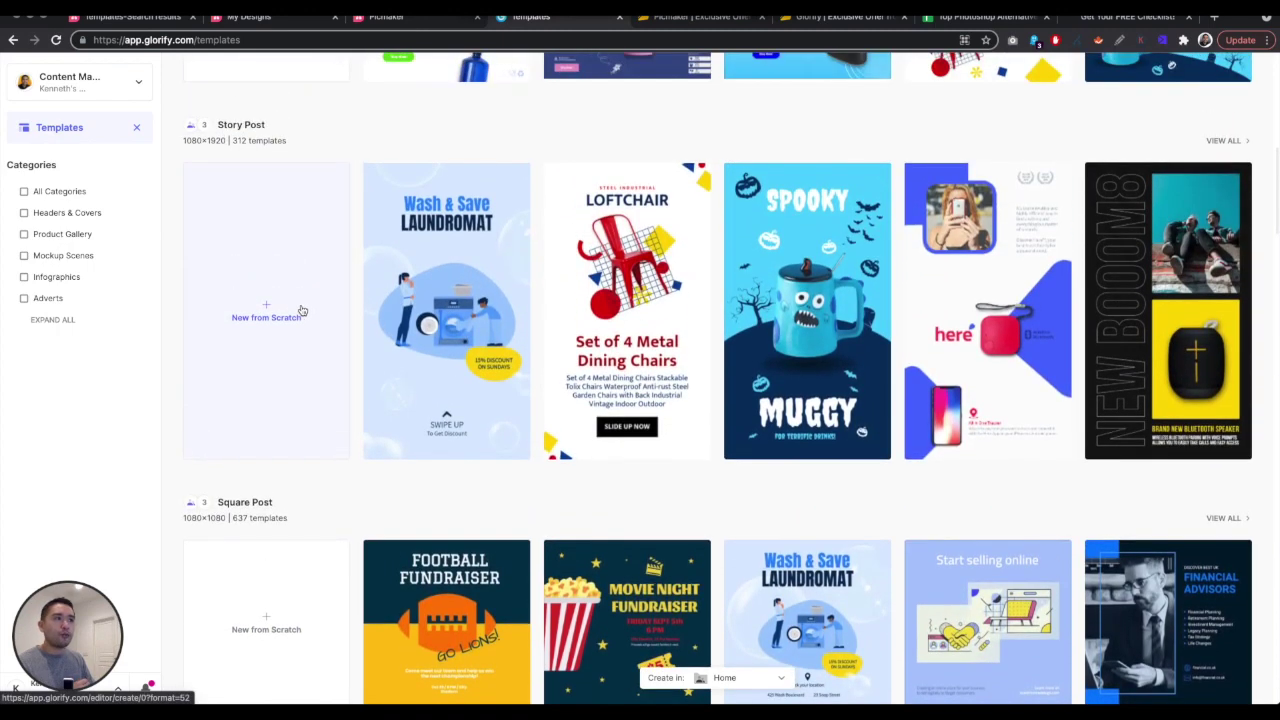
{"action": "scroll", "coordinate": [301, 311], "scroll_direction": "up", "scroll_amount": 6}
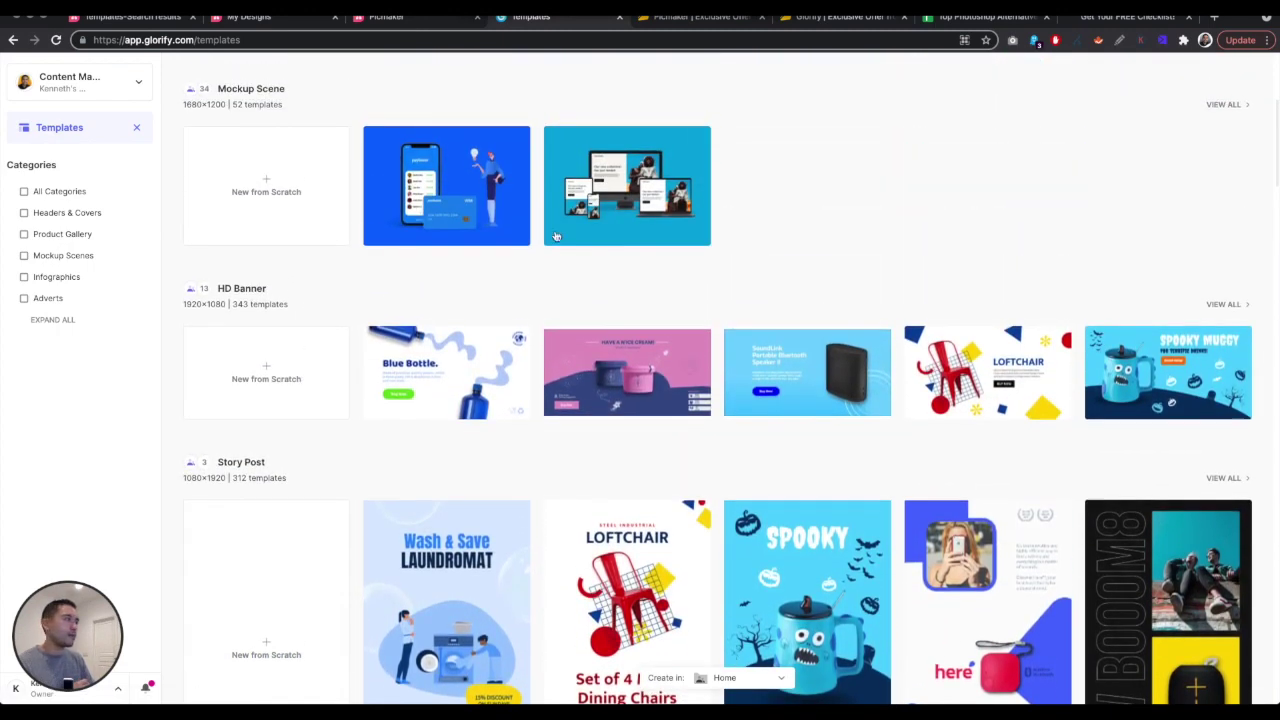
{"action": "scroll", "coordinate": [760, 420], "scroll_direction": "down", "scroll_amount": 1}
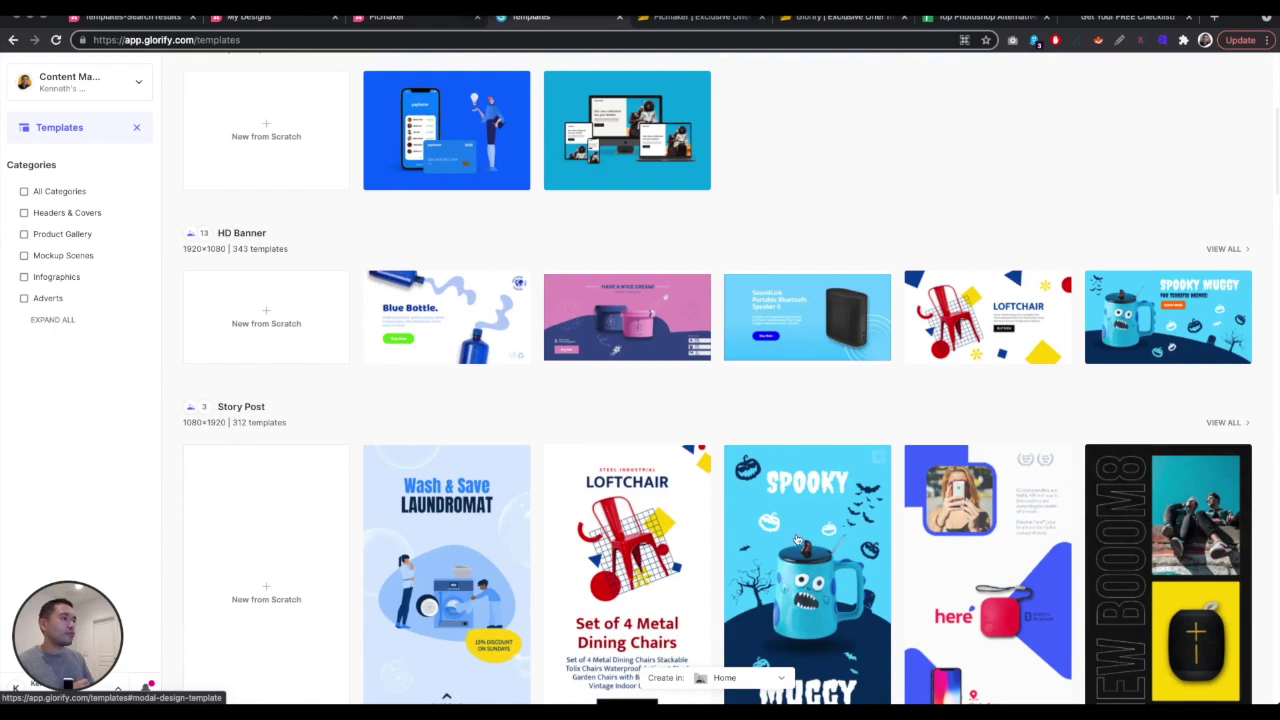
{"action": "scroll", "coordinate": [840, 490], "scroll_direction": "down", "scroll_amount": 8}
{"action": "scroll", "coordinate": [800, 400], "scroll_direction": "down", "scroll_amount": 20}
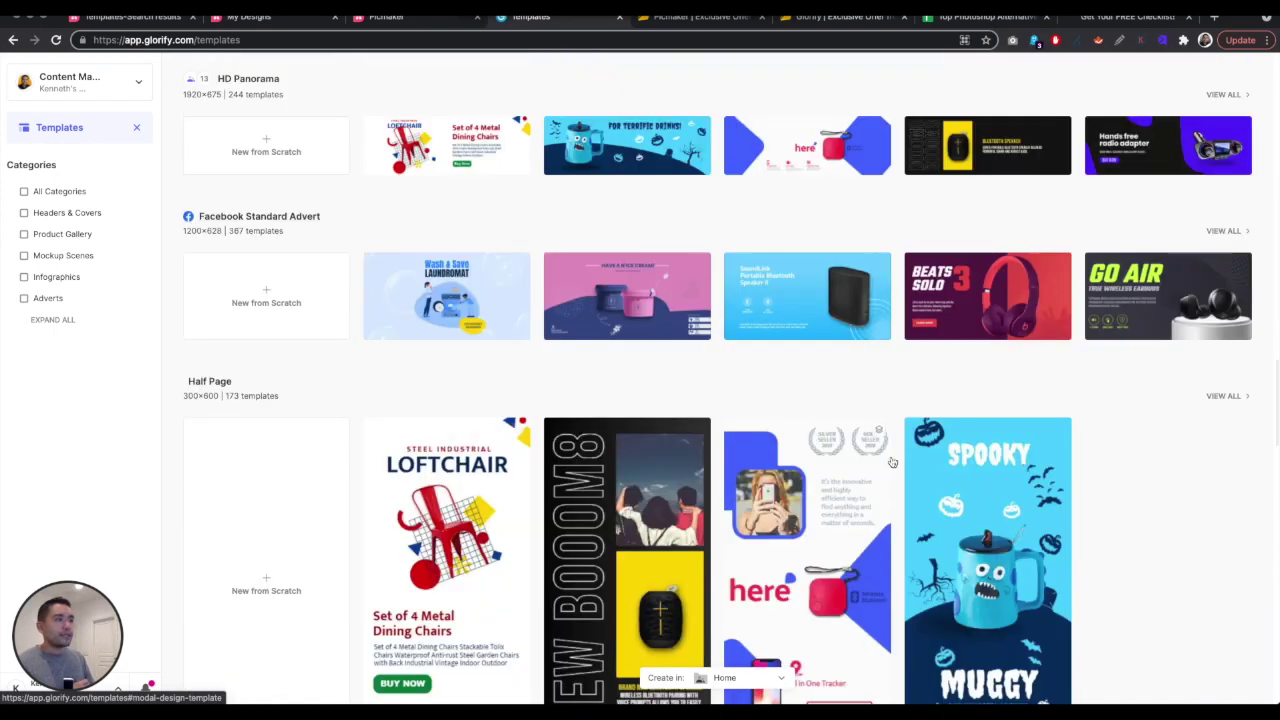
{"action": "scroll", "coordinate": [487, 316], "scroll_direction": "up", "scroll_amount": 5}
{"action": "scroll", "coordinate": [487, 316], "scroll_direction": "up", "scroll_amount": 15}
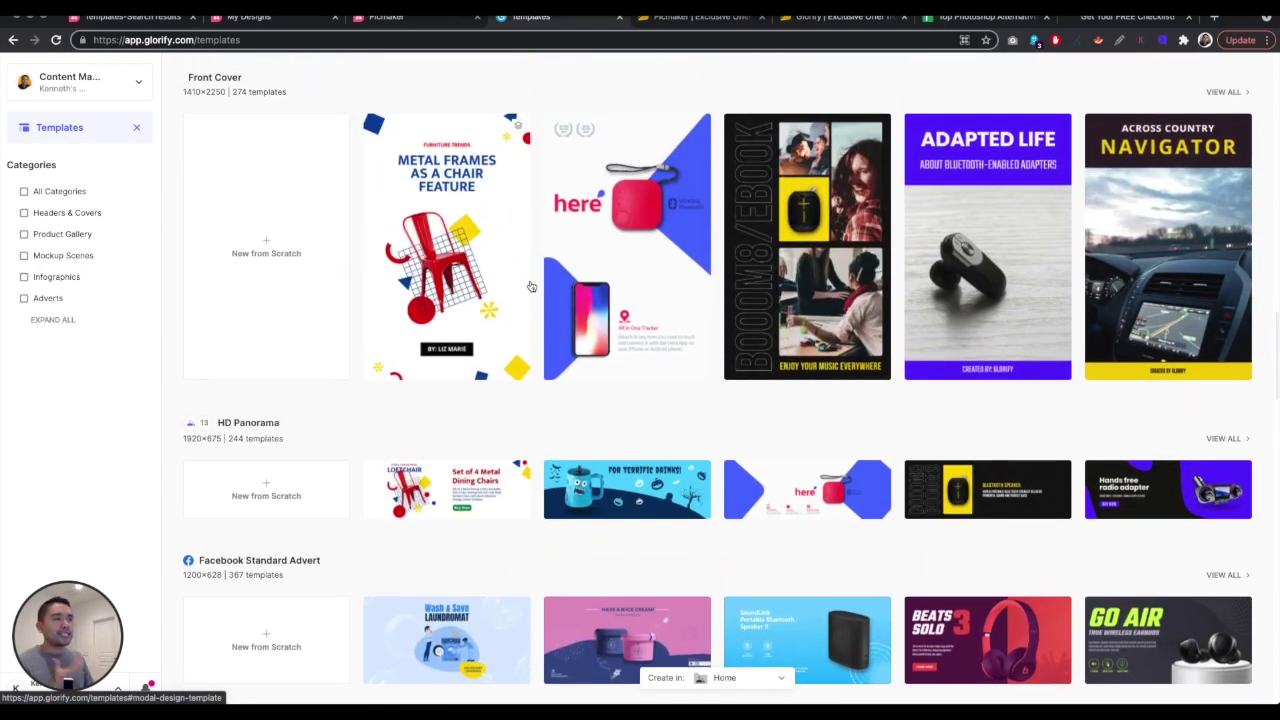
{"action": "left_click", "coordinate": [138, 30]}
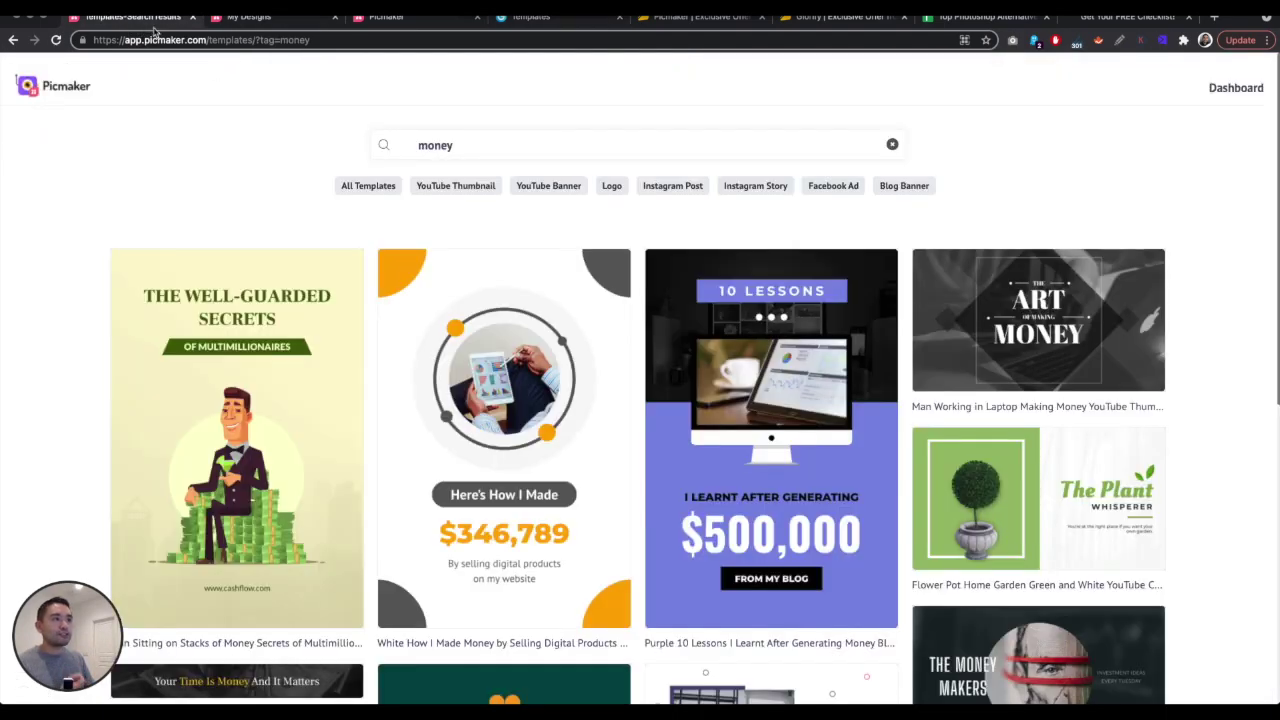
{"action": "scroll", "coordinate": [466, 345], "scroll_direction": "down", "scroll_amount": 5}
{"action": "scroll", "coordinate": [466, 345], "scroll_direction": "up", "scroll_amount": 6}
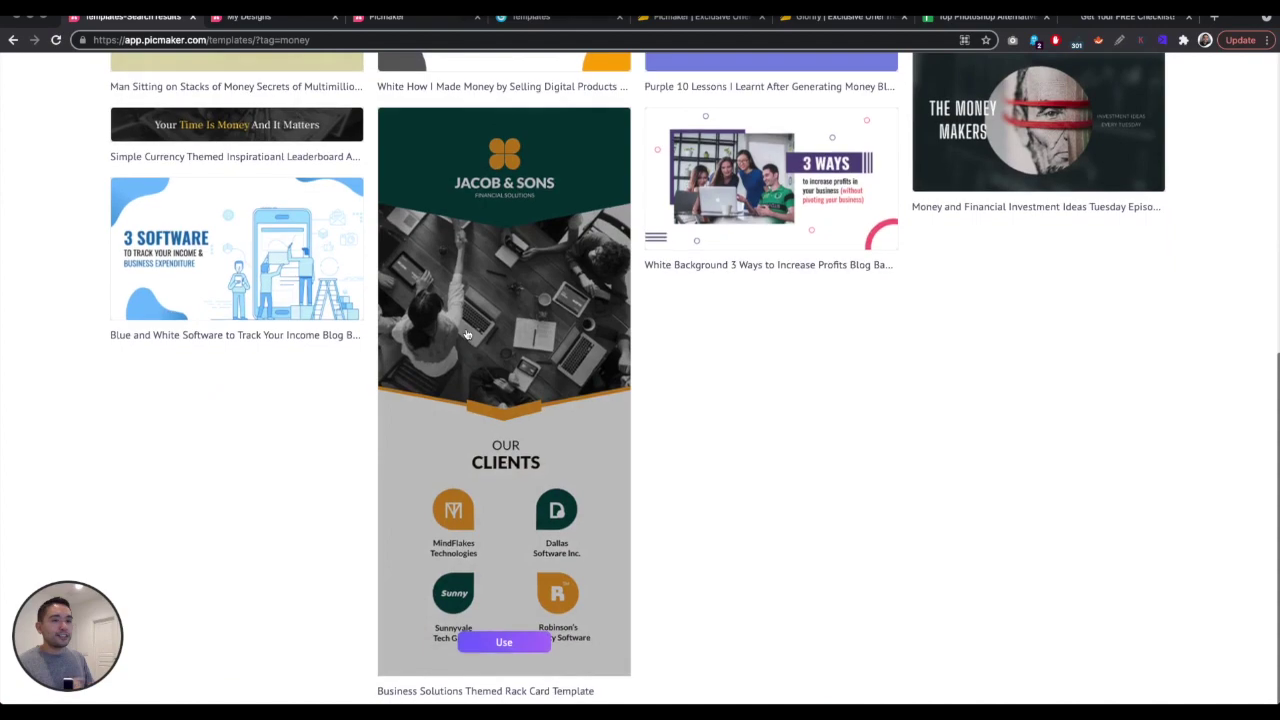
Step: Close the templates gallery and open the Hero Image design from Workspace Home
{"action": "left_click", "coordinate": [533, 27]}
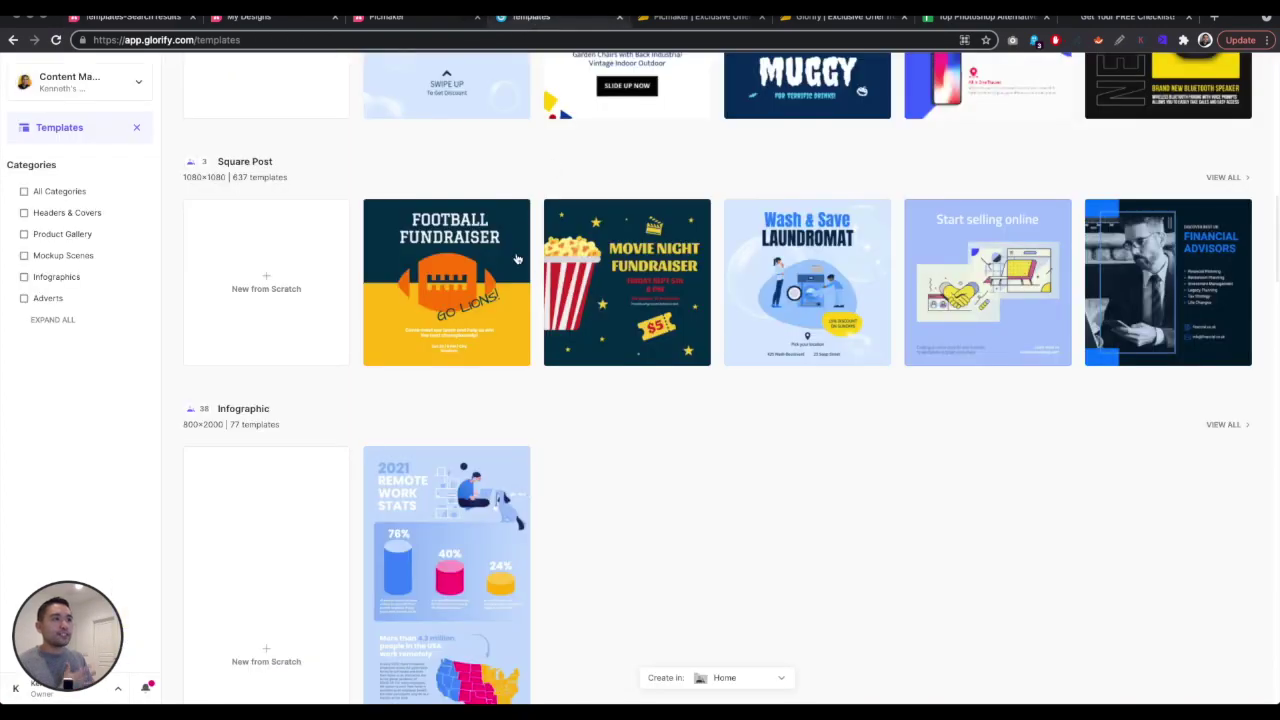
{"action": "scroll", "coordinate": [530, 265], "scroll_direction": "up", "scroll_amount": 10}
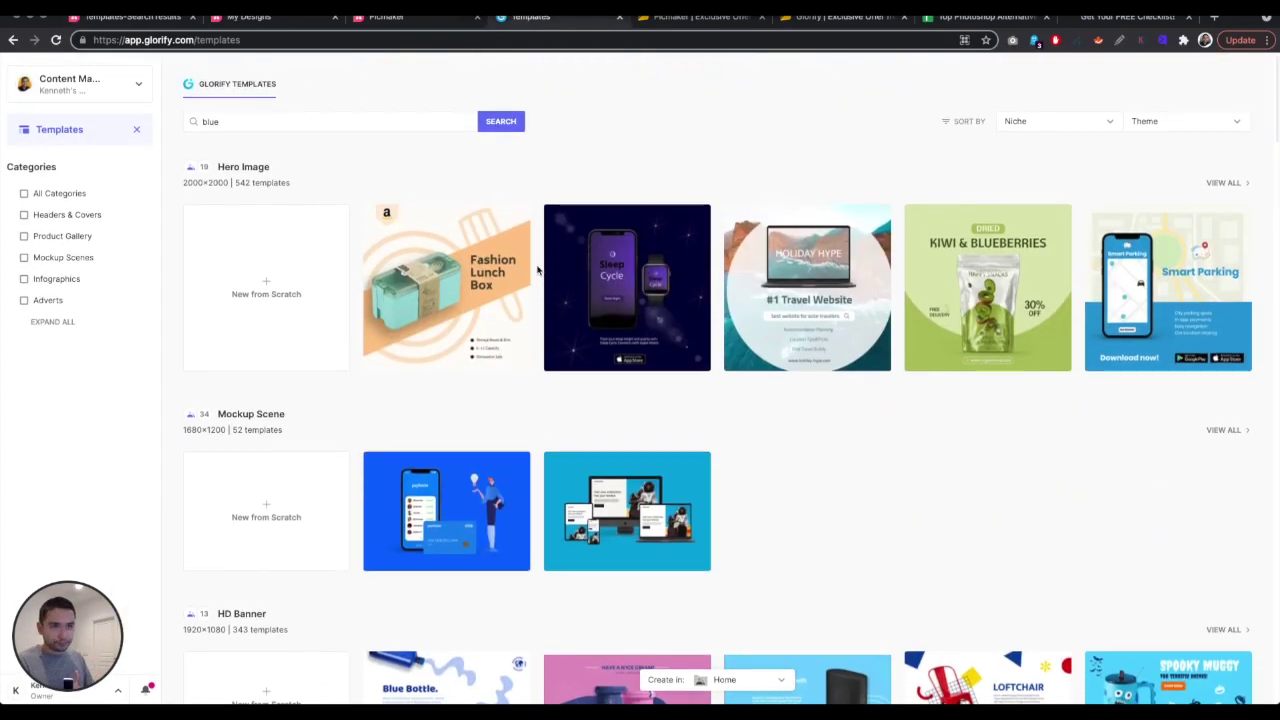
{"action": "left_click", "coordinate": [137, 129]}
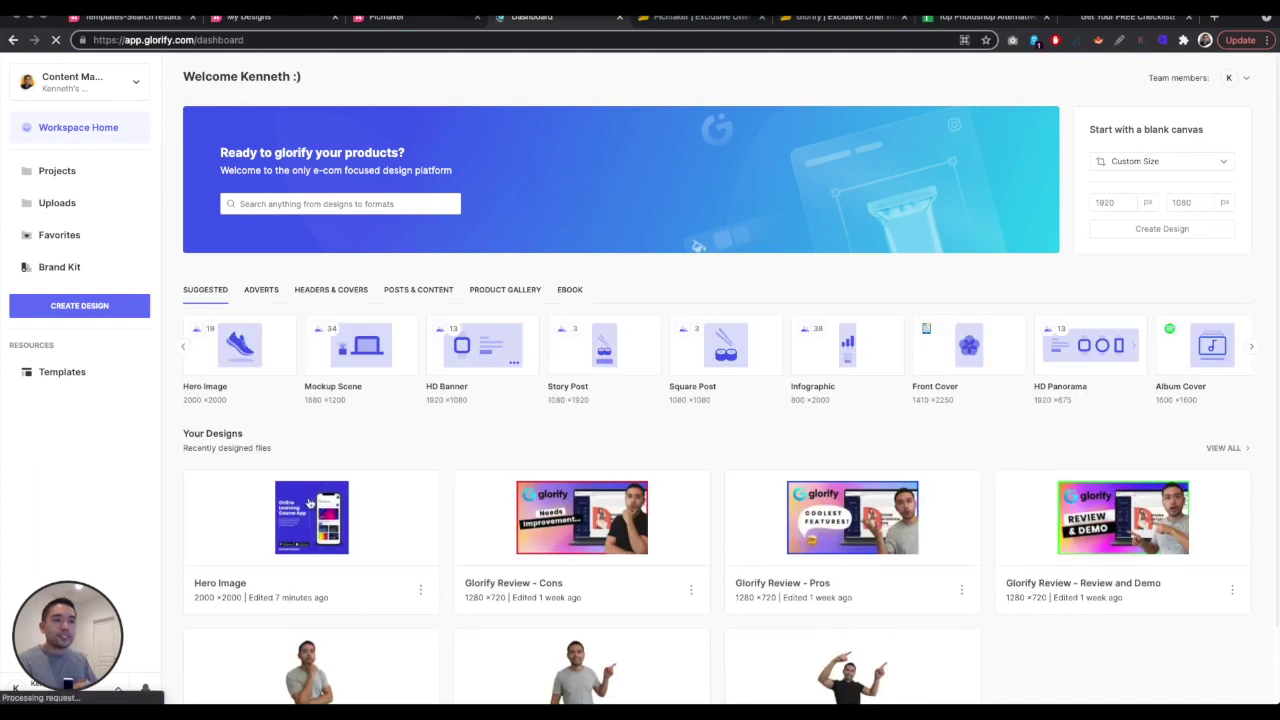
{"action": "left_click", "coordinate": [310, 503]}
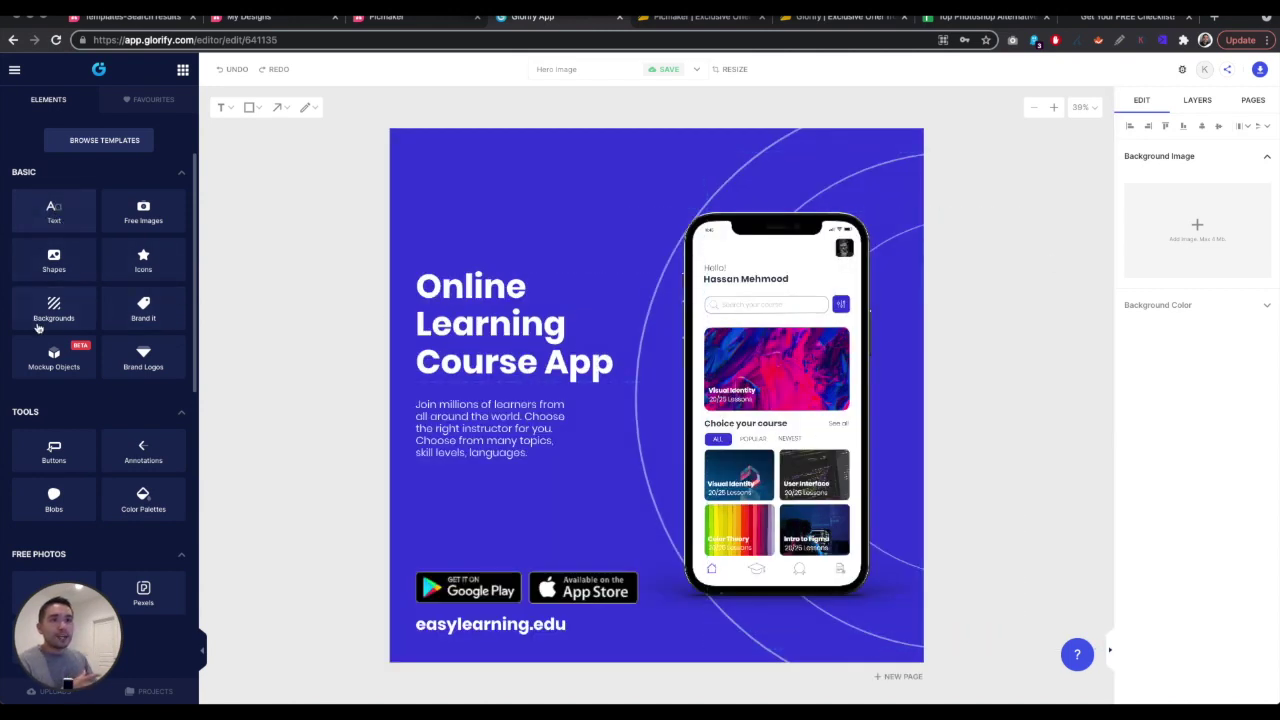
Step: Browse the Elements panel, including the text elements collection
{"action": "scroll", "coordinate": [38, 328], "scroll_direction": "down", "scroll_amount": 5}
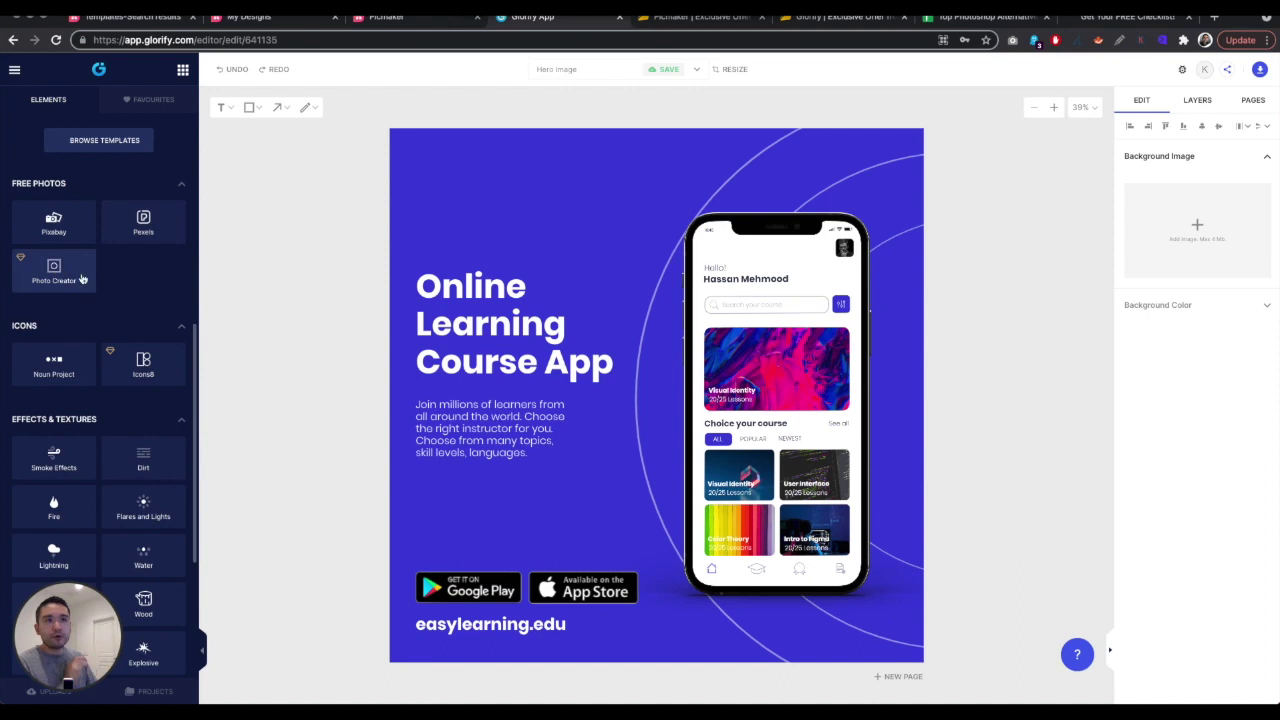
{"action": "scroll", "coordinate": [60, 270], "scroll_direction": "down", "scroll_amount": 4}
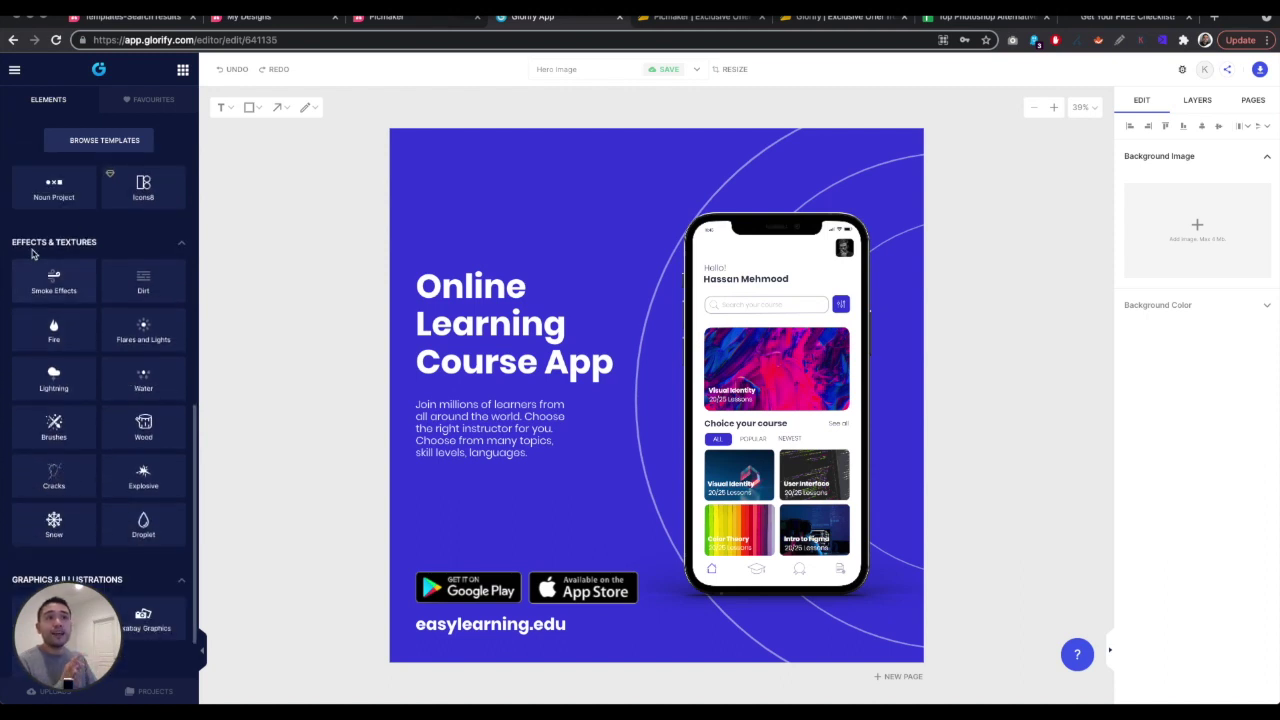
{"action": "scroll", "coordinate": [100, 314], "scroll_direction": "down", "scroll_amount": 1}
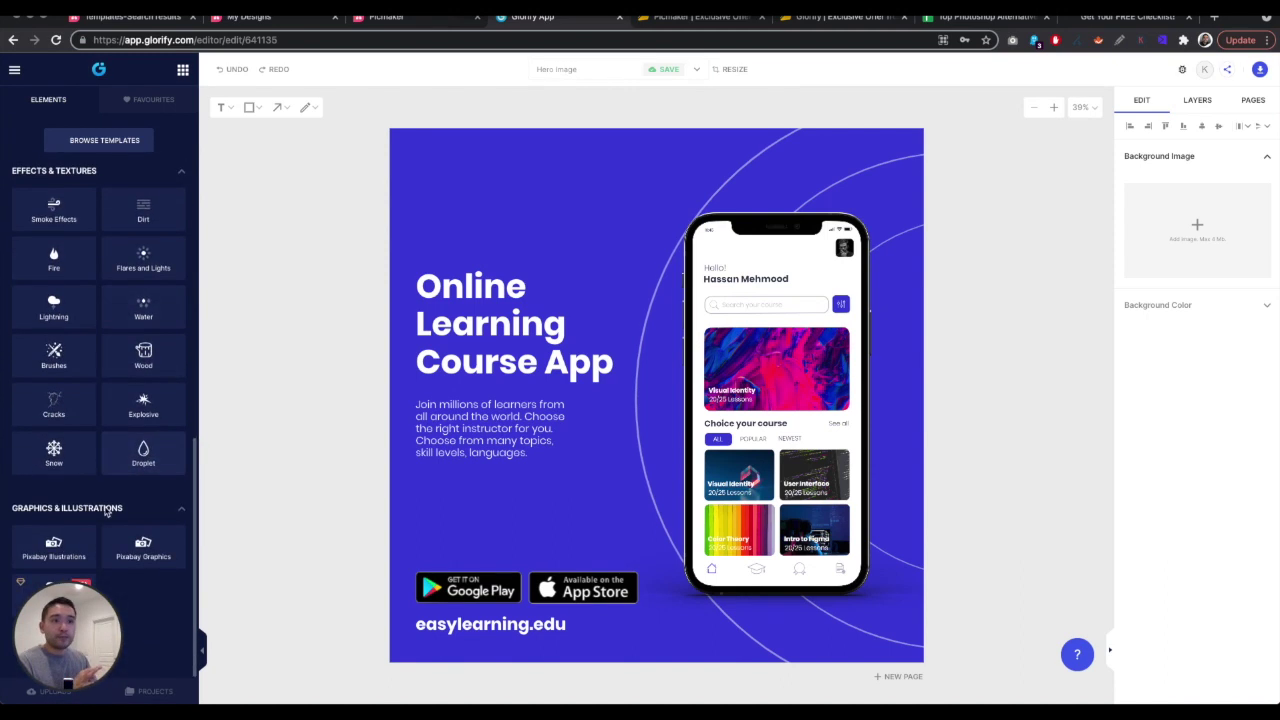
{"action": "scroll", "coordinate": [95, 475], "scroll_direction": "up", "scroll_amount": 10}
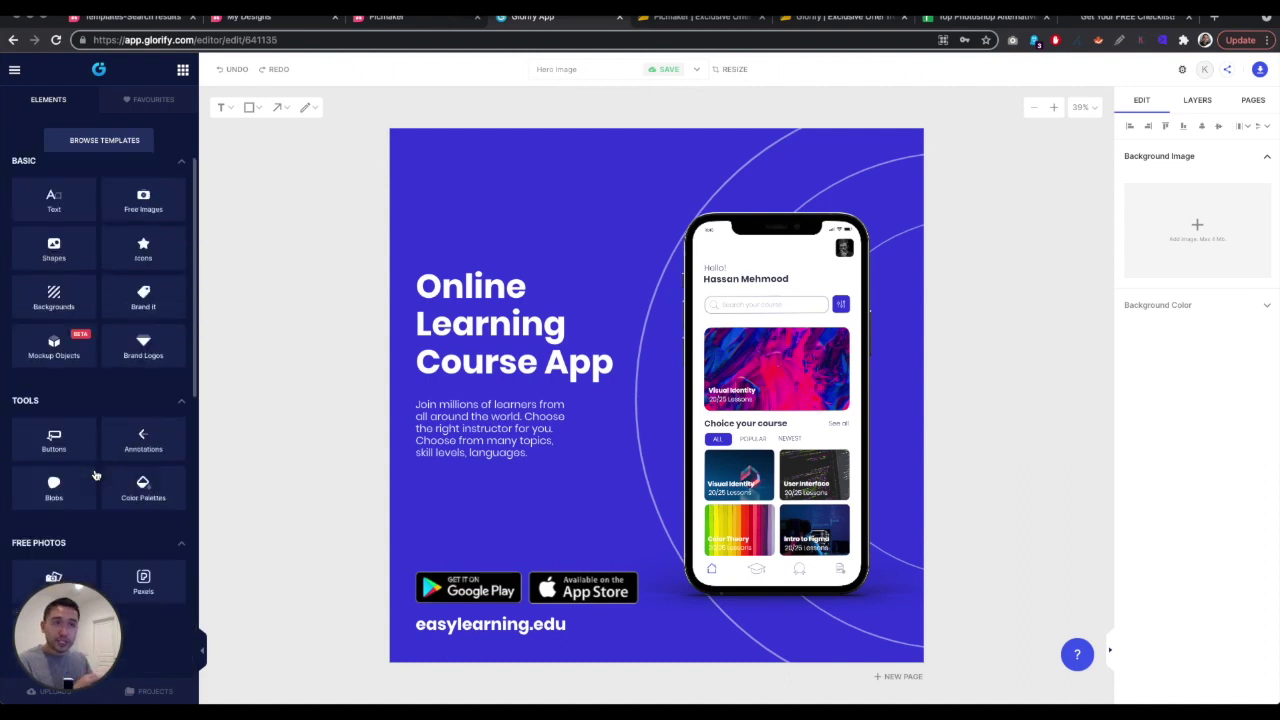
{"action": "left_click", "coordinate": [66, 211]}
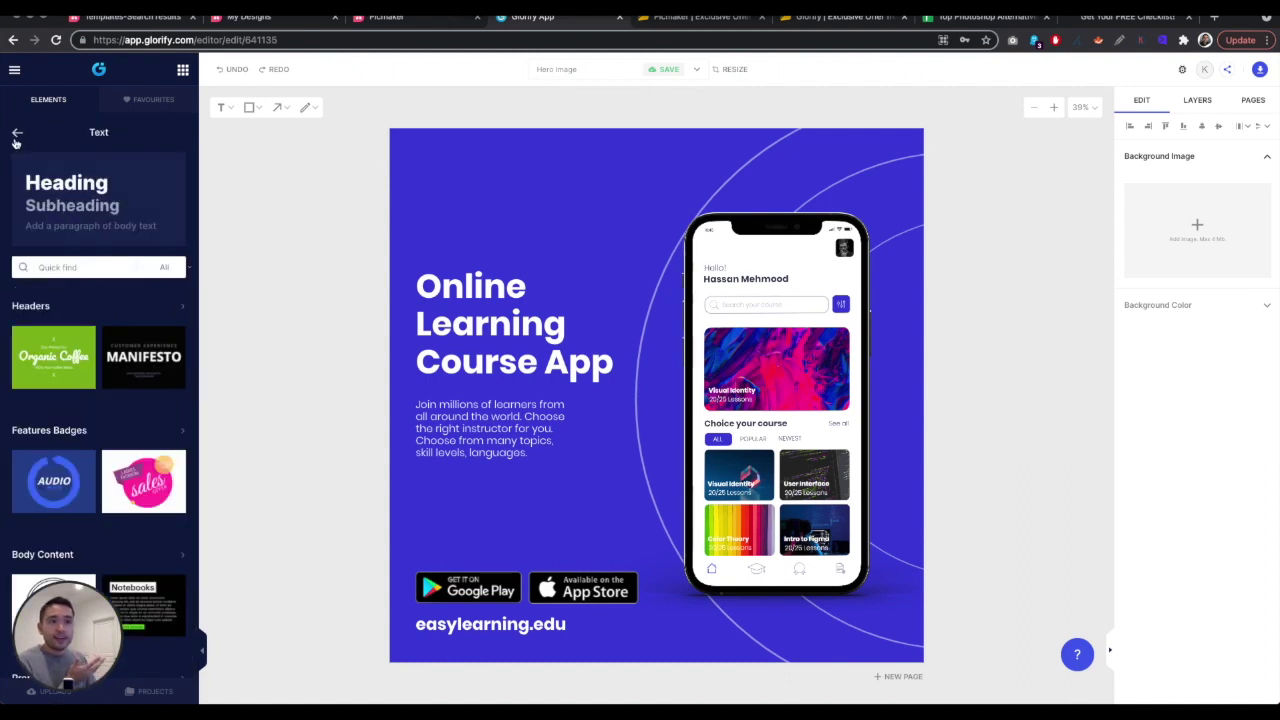
{"action": "left_click", "coordinate": [16, 135]}
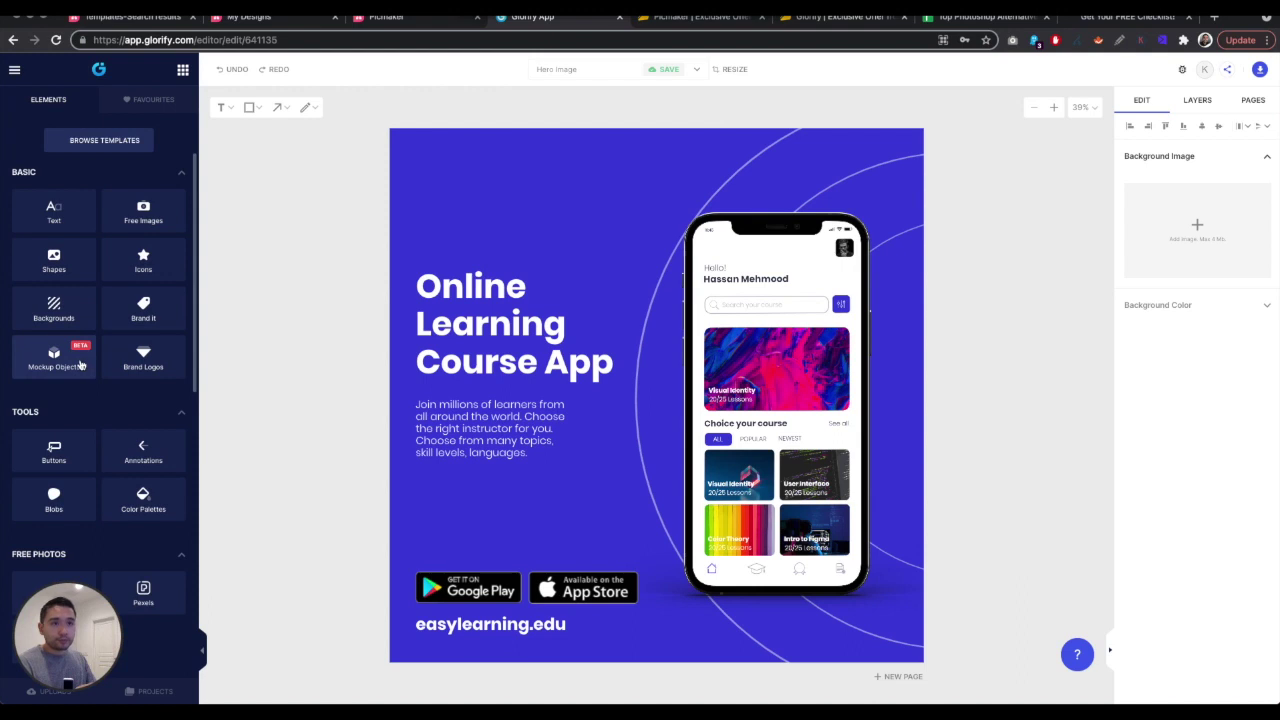
Step: Look inside the phone mockup's screen content and leave it unchanged
{"action": "left_click", "coordinate": [720, 288]}
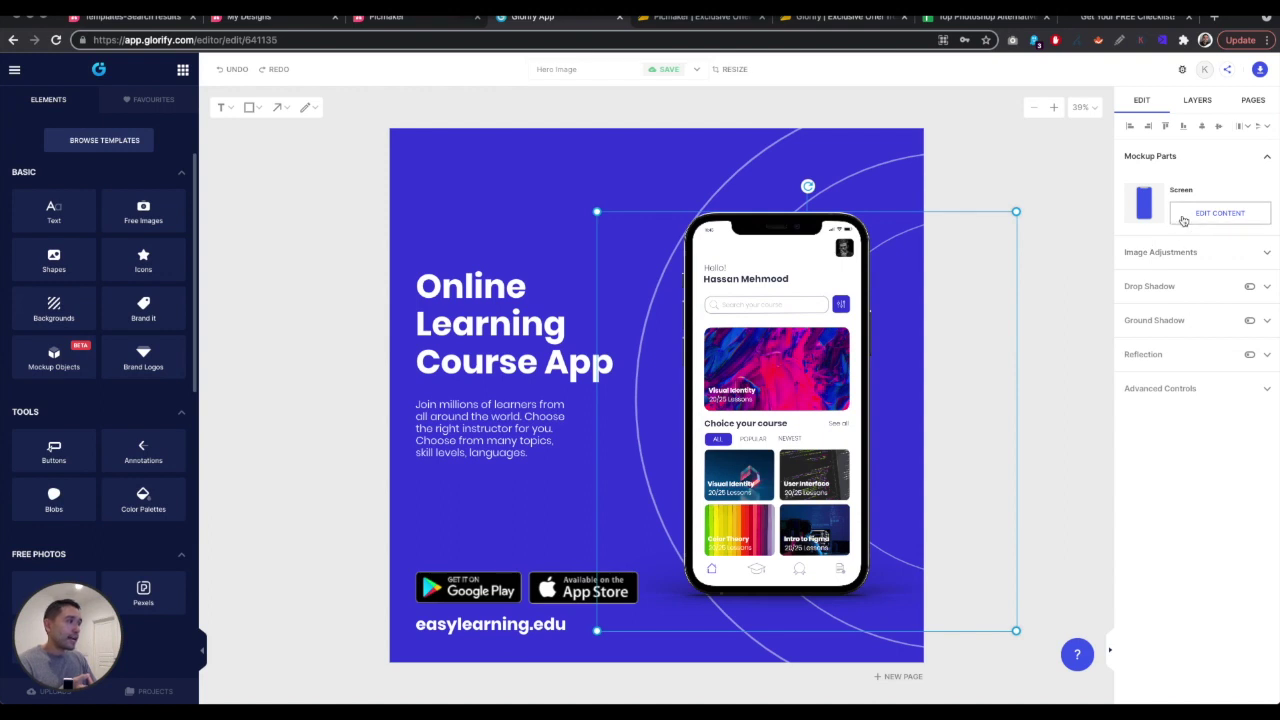
{"action": "left_click", "coordinate": [1184, 216]}
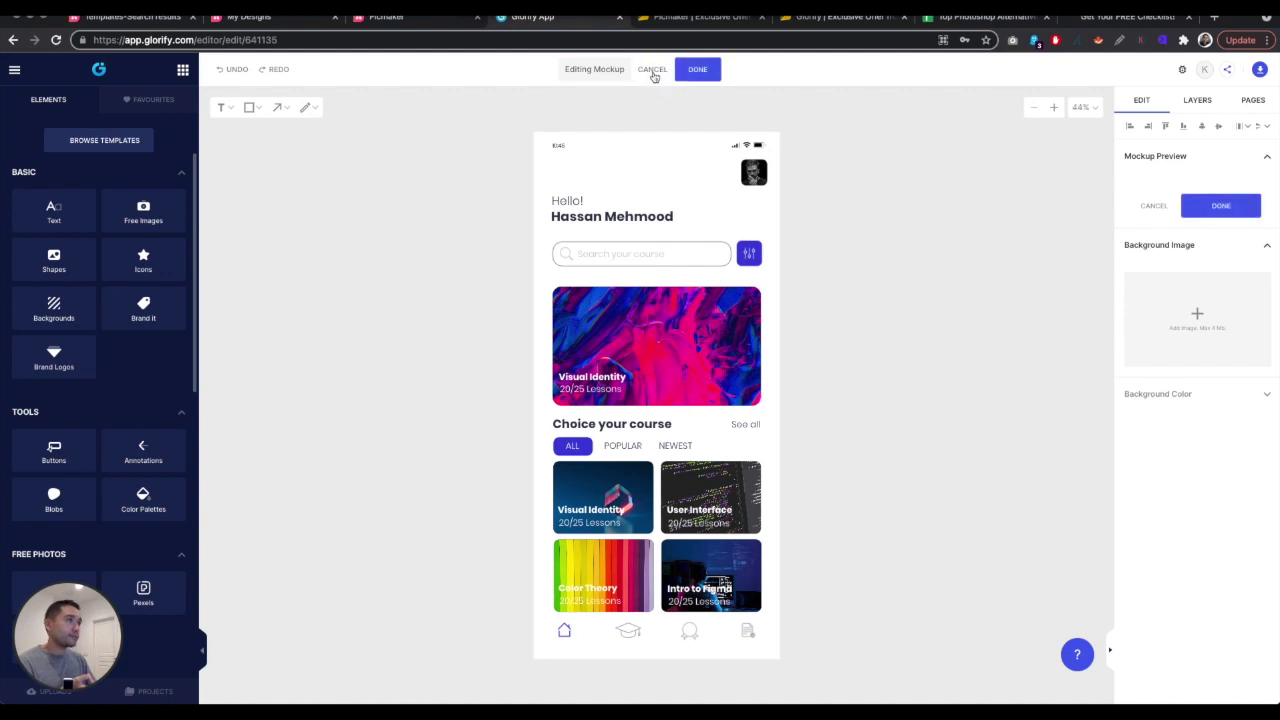
{"action": "left_click", "coordinate": [653, 70]}
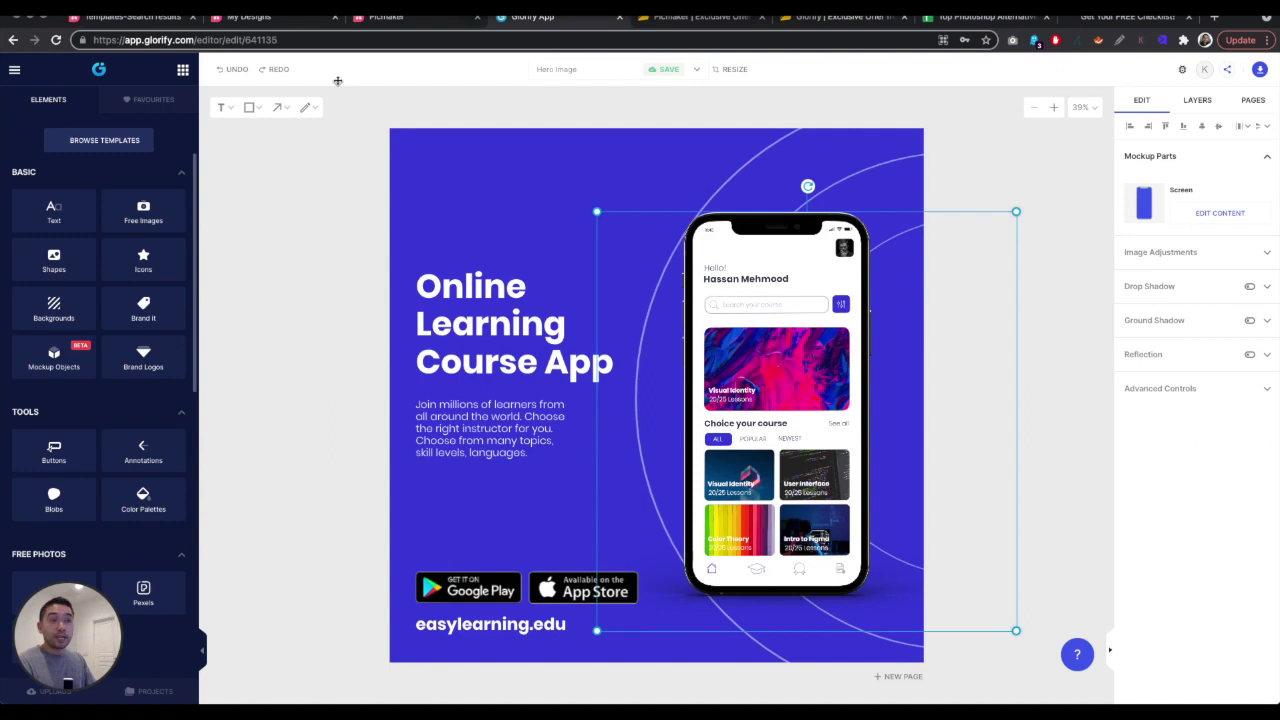
{"action": "left_click", "coordinate": [54, 500]}
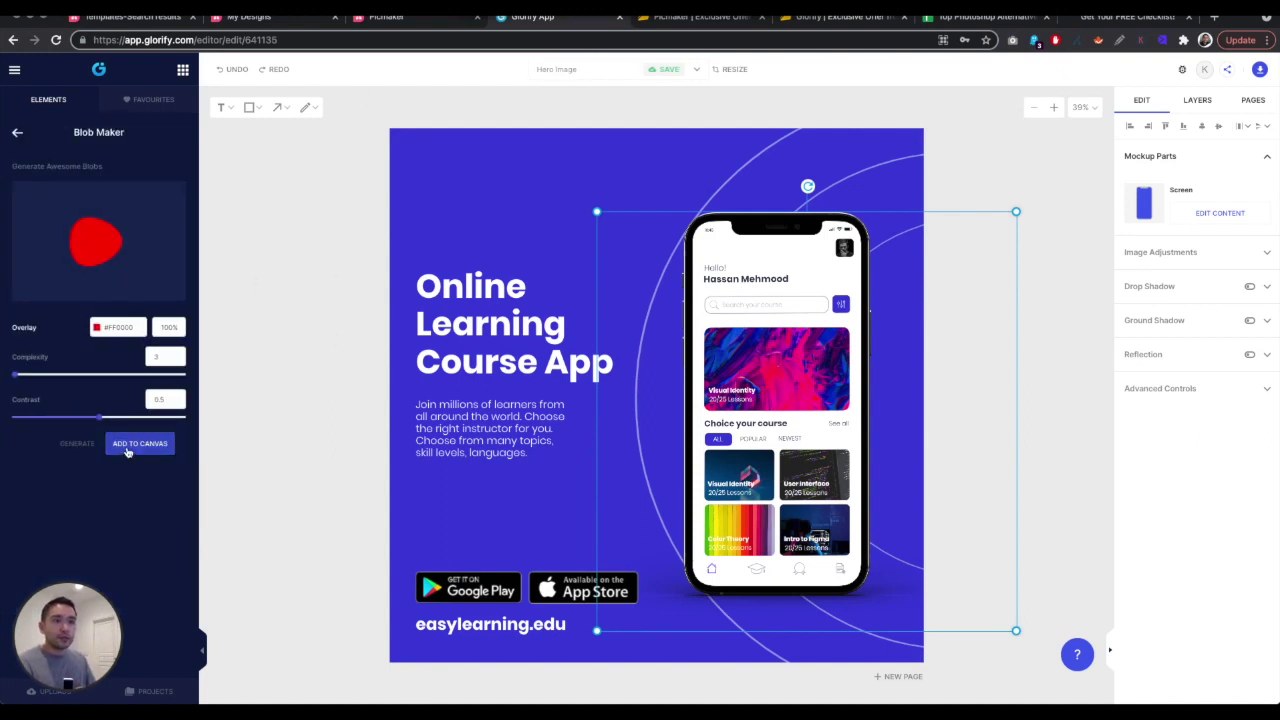
Step: Generate a red blob with tuned complexity and contrast 0.8, and place it above the headline
{"action": "left_click_drag", "start_coordinate": [18, 376], "coordinate": [55, 377]}
{"action": "left_click_drag", "start_coordinate": [98, 423], "coordinate": [168, 420]}
{"action": "mouse_move", "coordinate": [60, 378]}
{"action": "left_mouse_down"}
{"action": "mouse_move", "coordinate": [85, 377]}
{"action": "mouse_move", "coordinate": [40, 382]}
{"action": "left_mouse_up"}
{"action": "left_click_drag", "start_coordinate": [160, 424], "coordinate": [144, 425]}
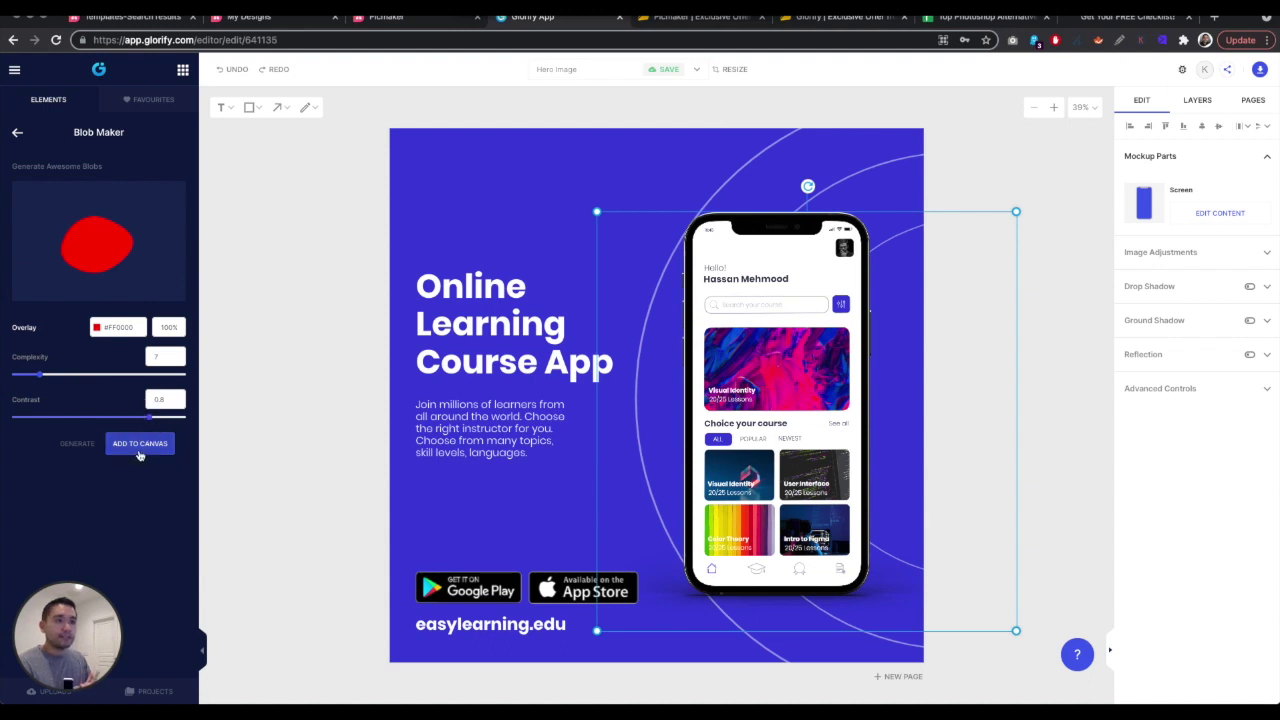
{"action": "left_click", "coordinate": [140, 450]}
{"action": "left_click_drag", "start_coordinate": [474, 229], "coordinate": [443, 218]}
Step: Toggle smart alignment guides and nudge the red blob slightly right and down
{"action": "left_click", "coordinate": [14, 72]}
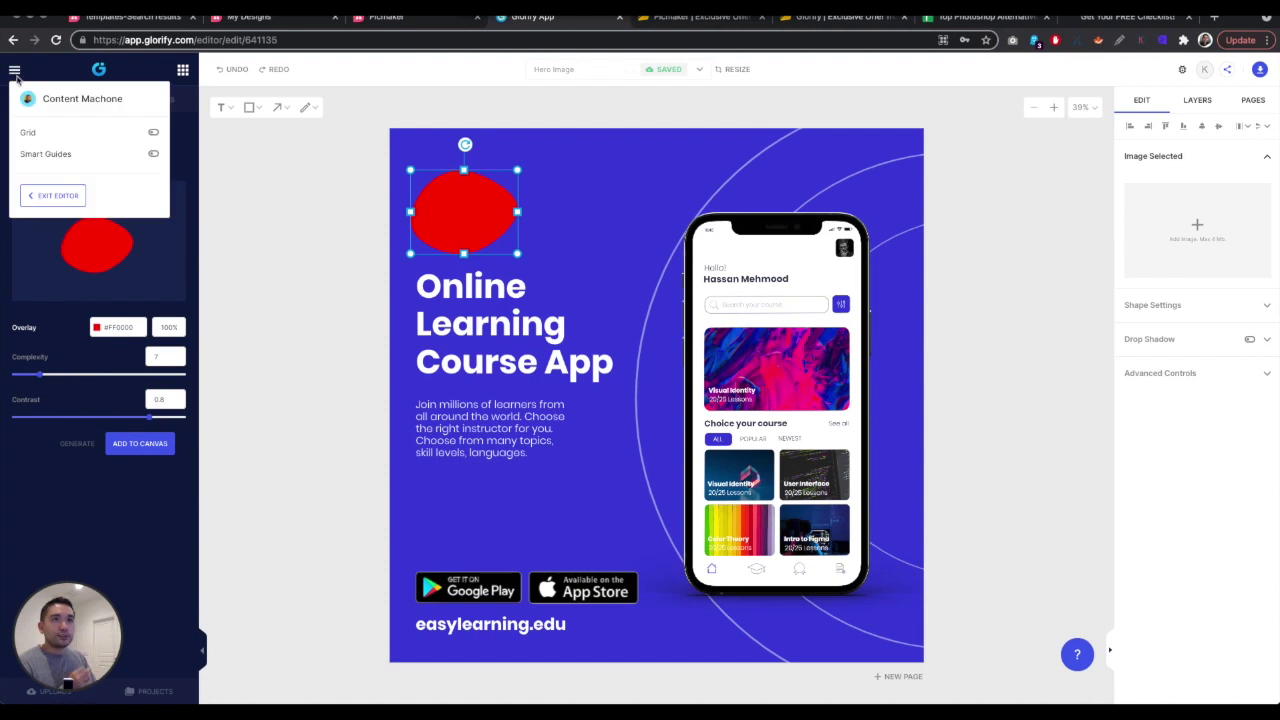
{"action": "left_click", "coordinate": [153, 155]}
{"action": "left_click", "coordinate": [389, 219]}
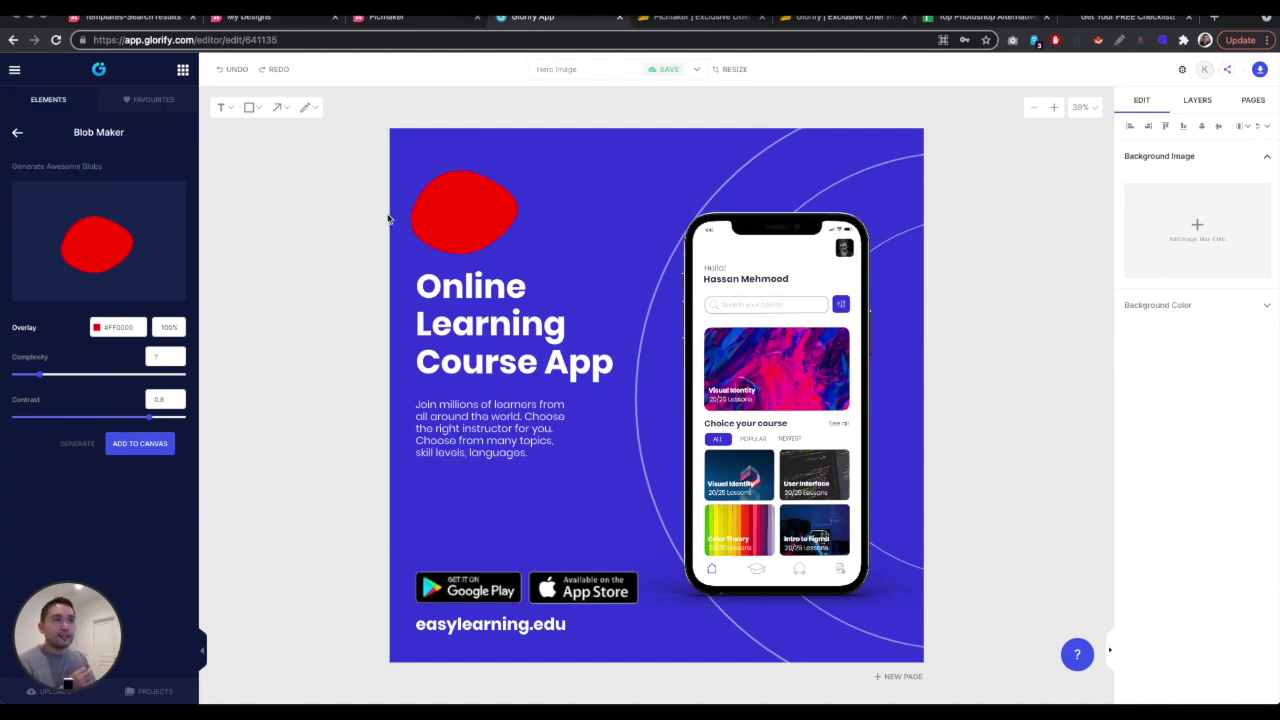
{"action": "left_click", "coordinate": [421, 27]}
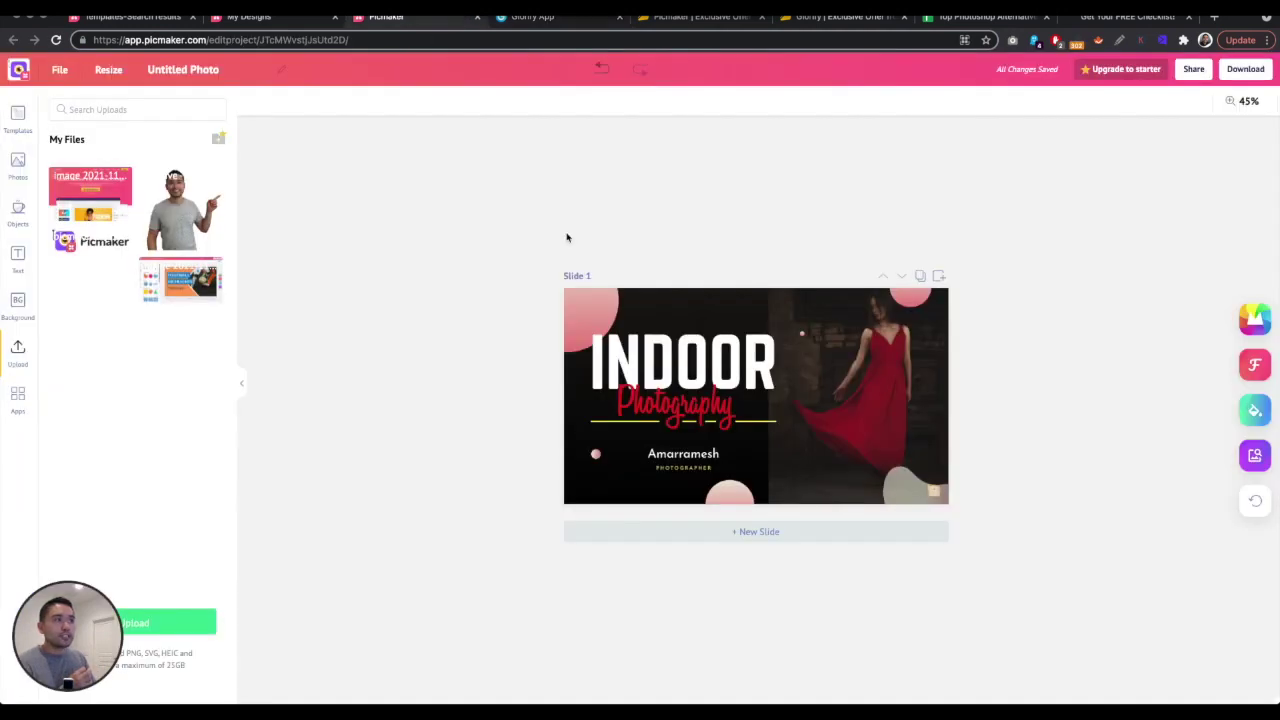
{"action": "left_click", "coordinate": [618, 344]}
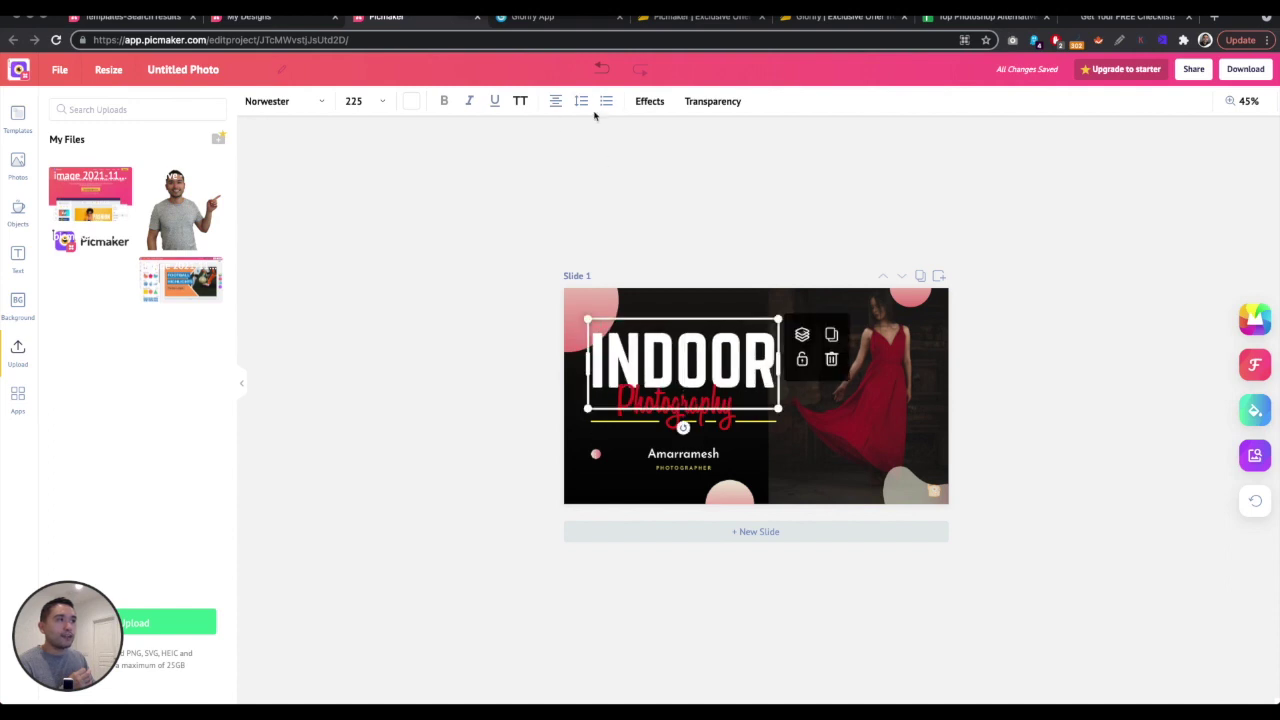
{"action": "left_click", "coordinate": [520, 18]}
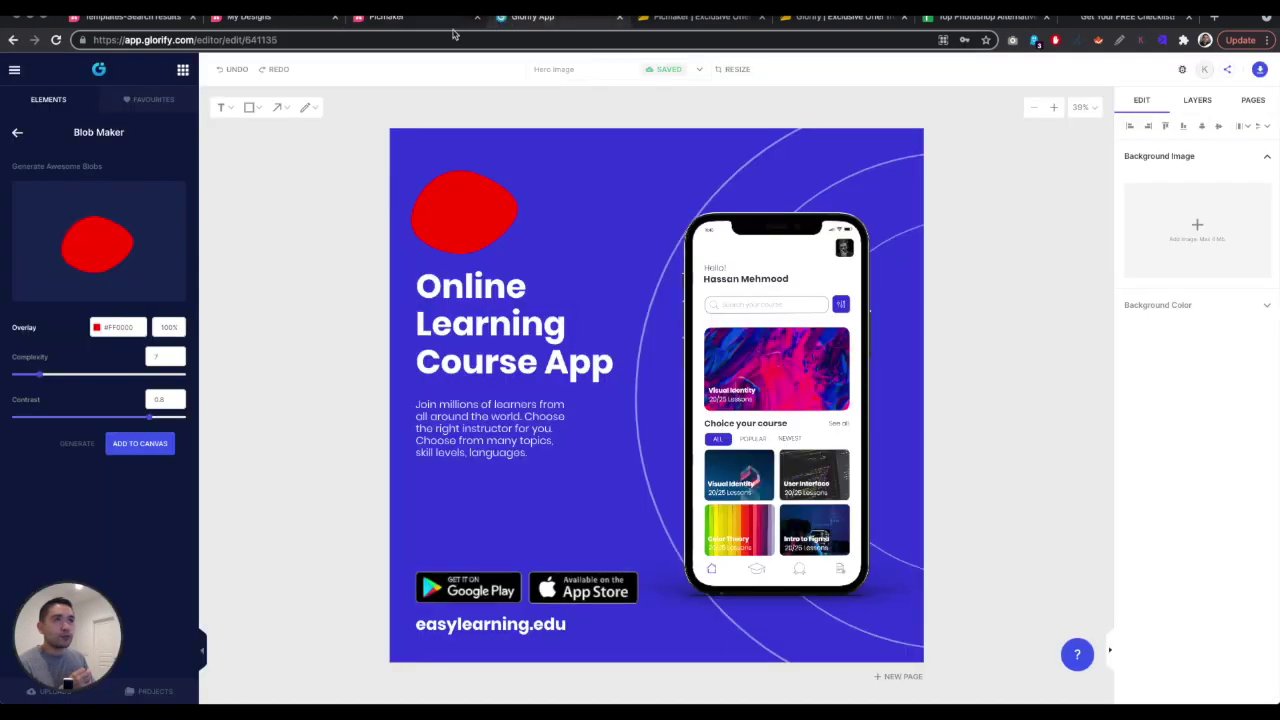
{"action": "mouse_move", "coordinate": [492, 234]}
{"action": "left_mouse_down"}
{"action": "mouse_move", "coordinate": [460, 217]}
{"action": "mouse_move", "coordinate": [469, 224]}
{"action": "left_mouse_up"}
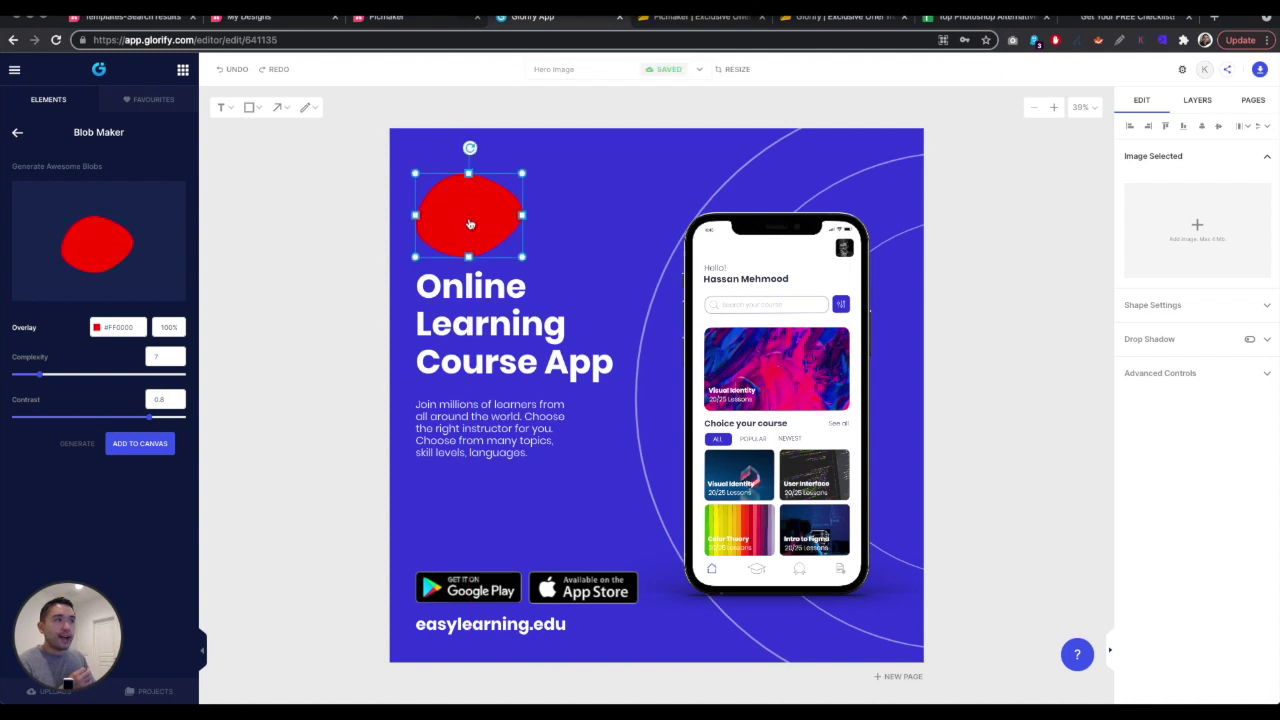
{"action": "left_click", "coordinate": [1230, 275]}
Step: Fill the red blob with the uploaded photo of the man
{"action": "left_click", "coordinate": [35, 265]}
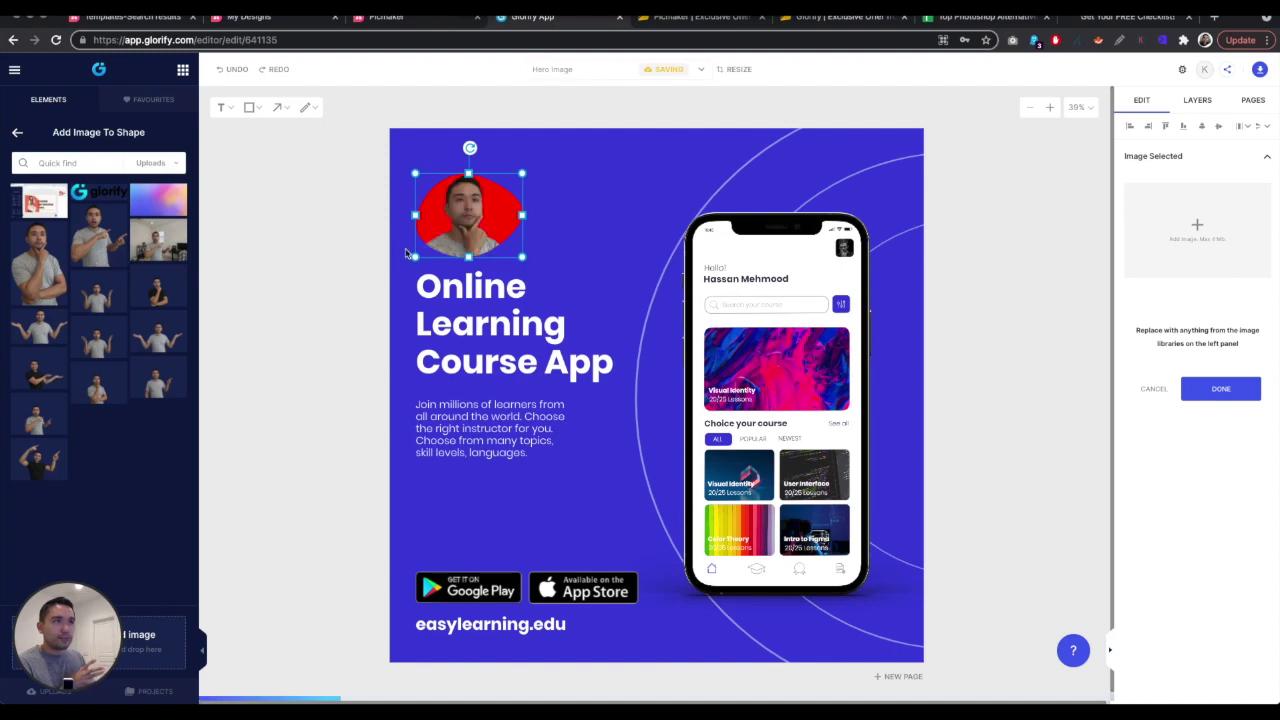
{"action": "left_click", "coordinate": [1222, 389]}
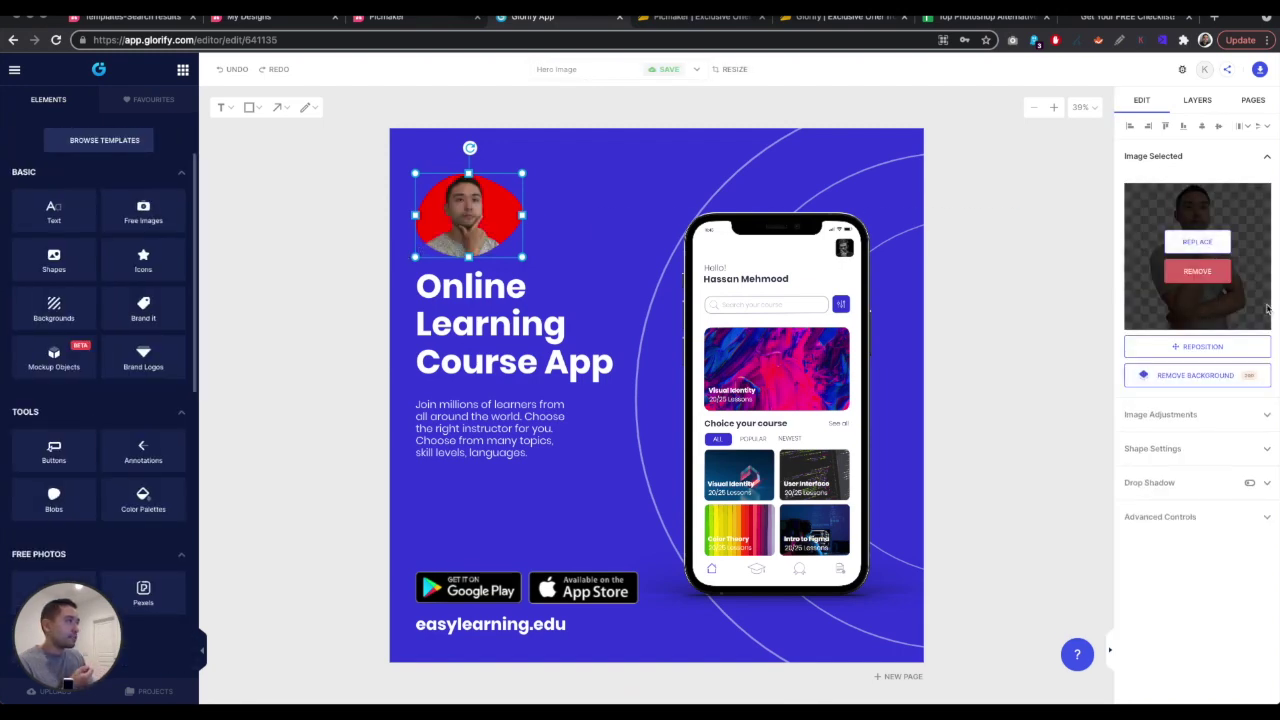
{"action": "left_click", "coordinate": [1200, 414]}
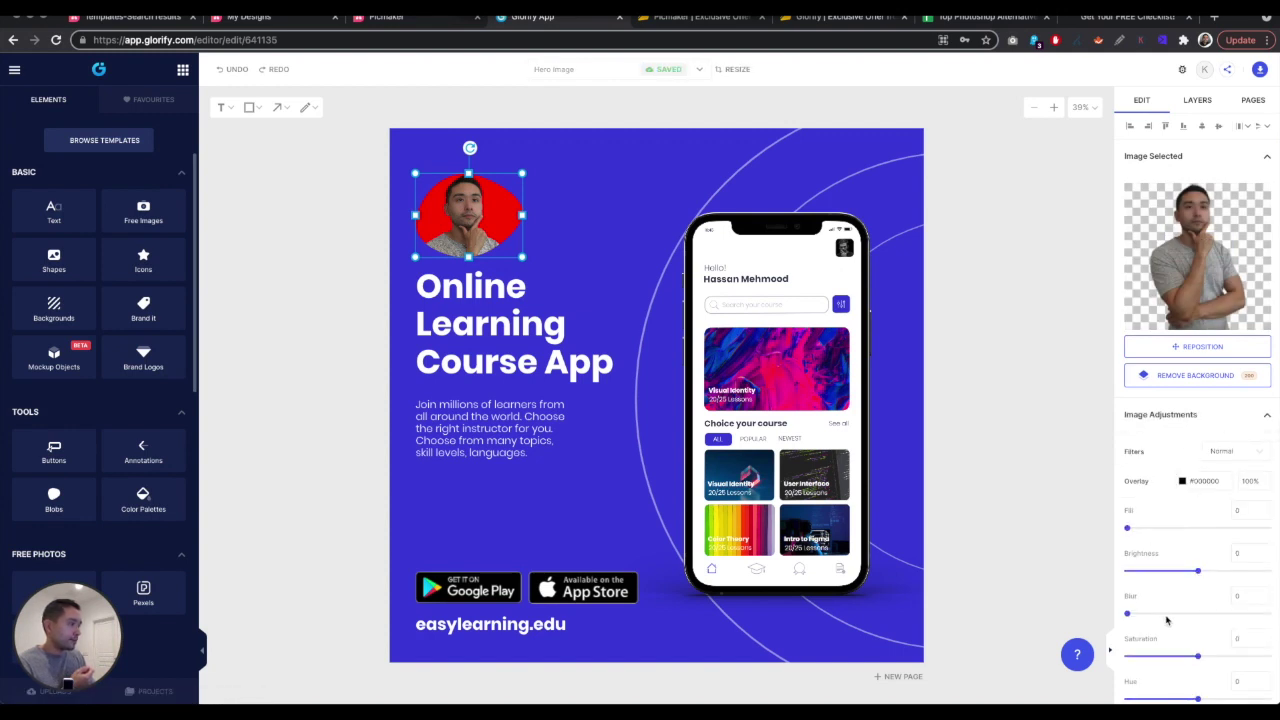
{"action": "scroll", "coordinate": [1166, 620], "scroll_direction": "down", "scroll_amount": 5}
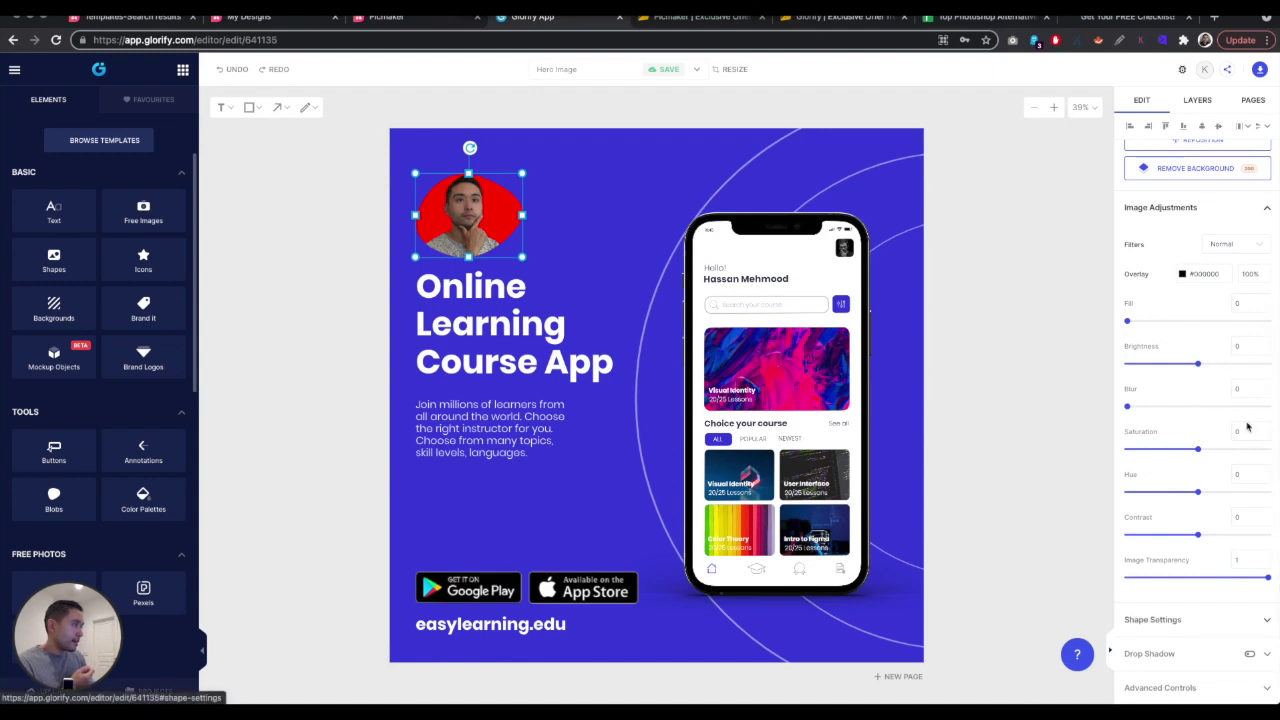
{"action": "scroll", "coordinate": [1237, 363], "scroll_direction": "up", "scroll_amount": 1}
{"action": "left_click", "coordinate": [1266, 248]}
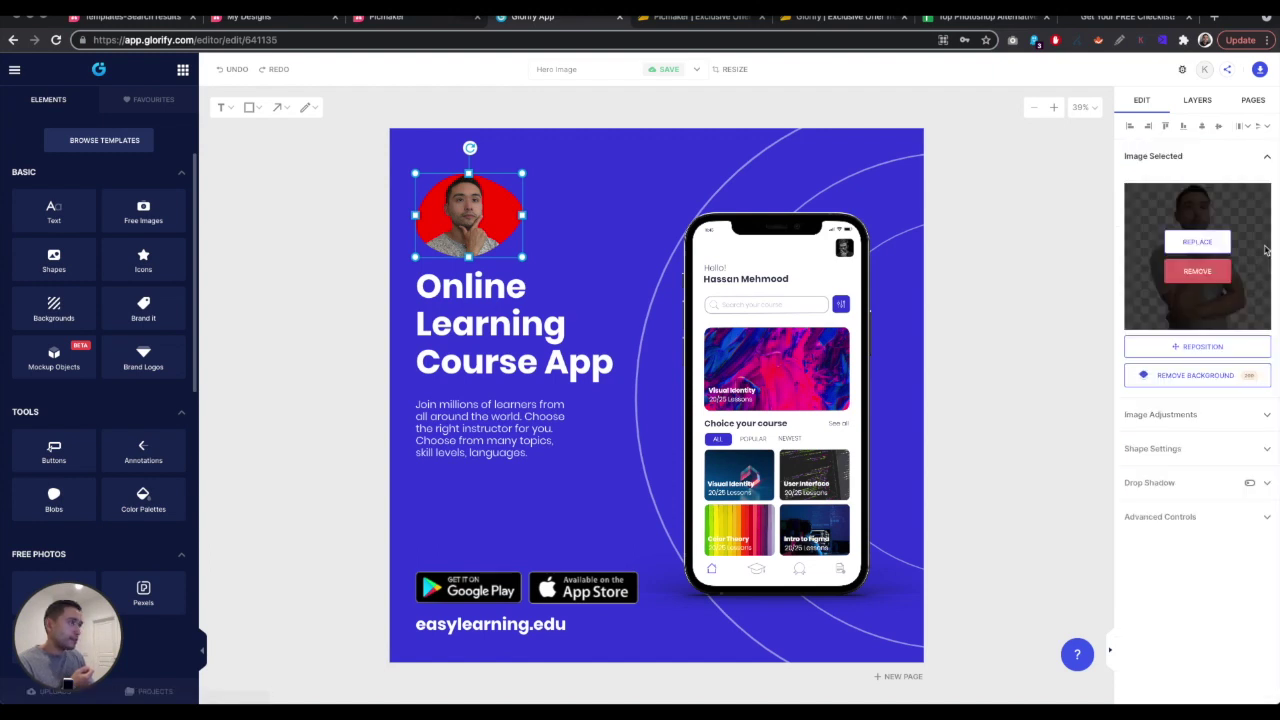
Step: Enlarge and reposition the photo inside the blob so his face fills the shape
{"action": "left_click", "coordinate": [1205, 348]}
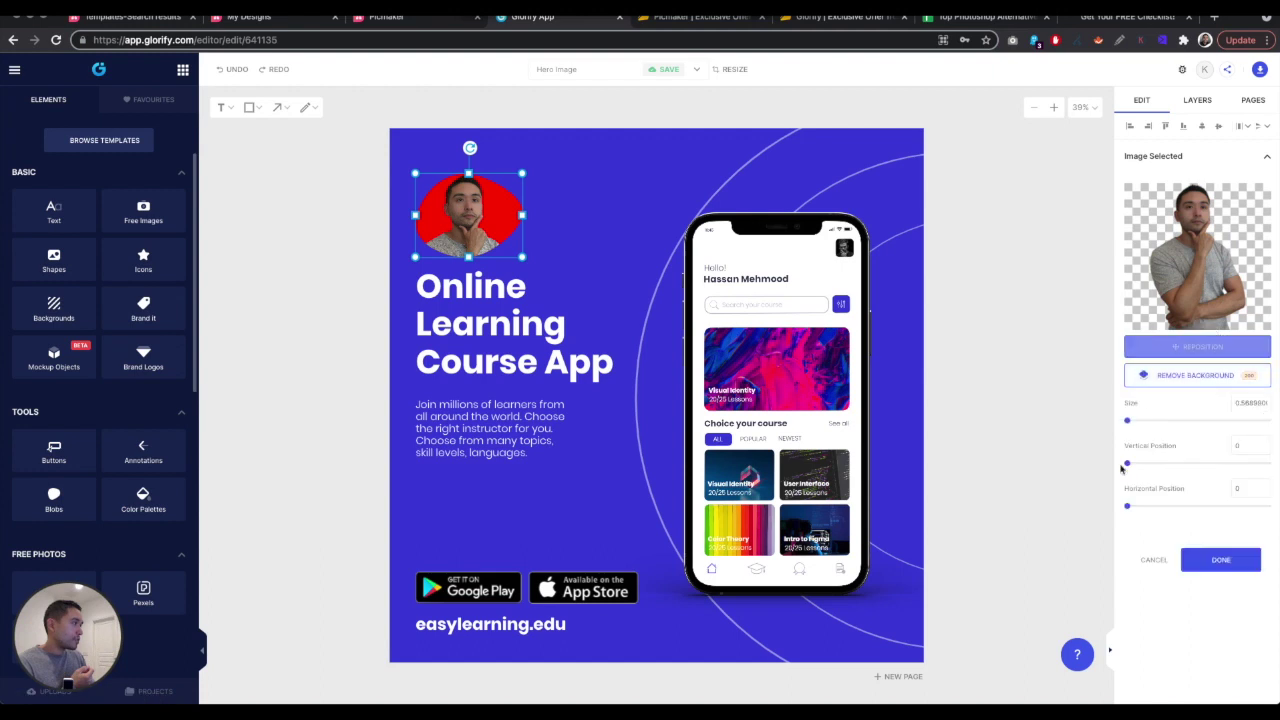
{"action": "left_click_drag", "start_coordinate": [1126, 421], "coordinate": [1174, 506]}
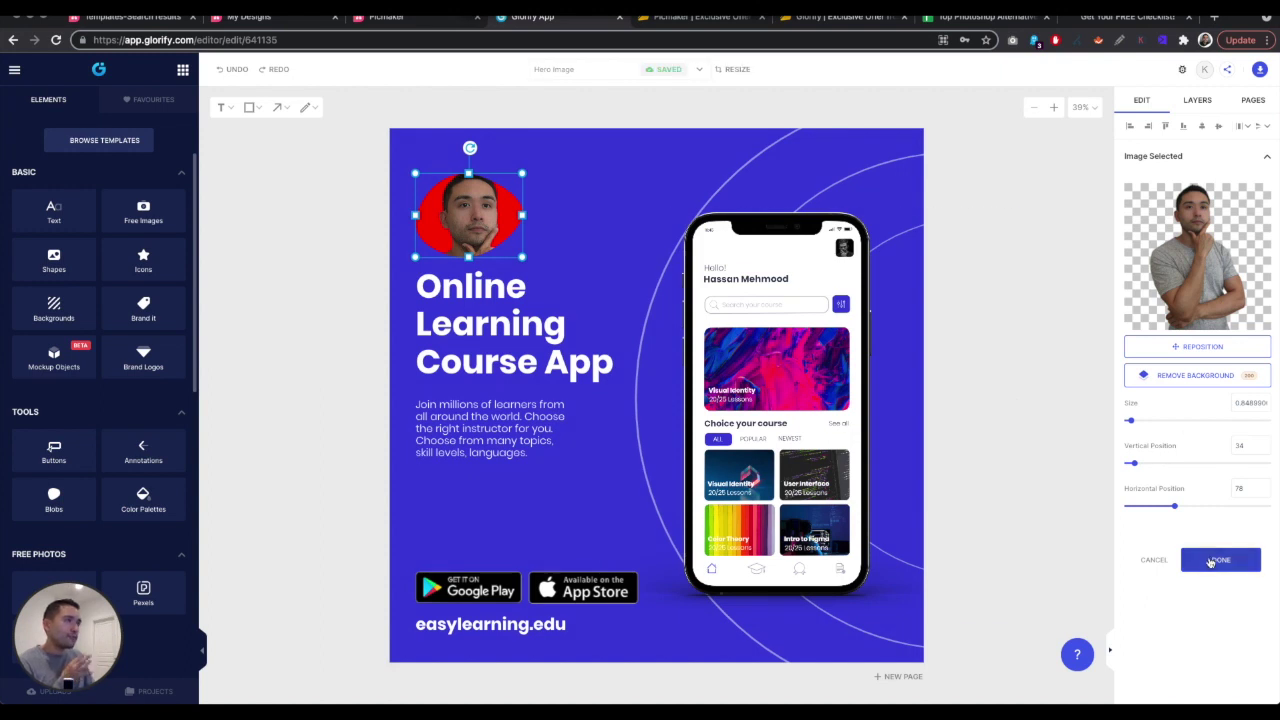
{"action": "left_click", "coordinate": [1210, 562]}
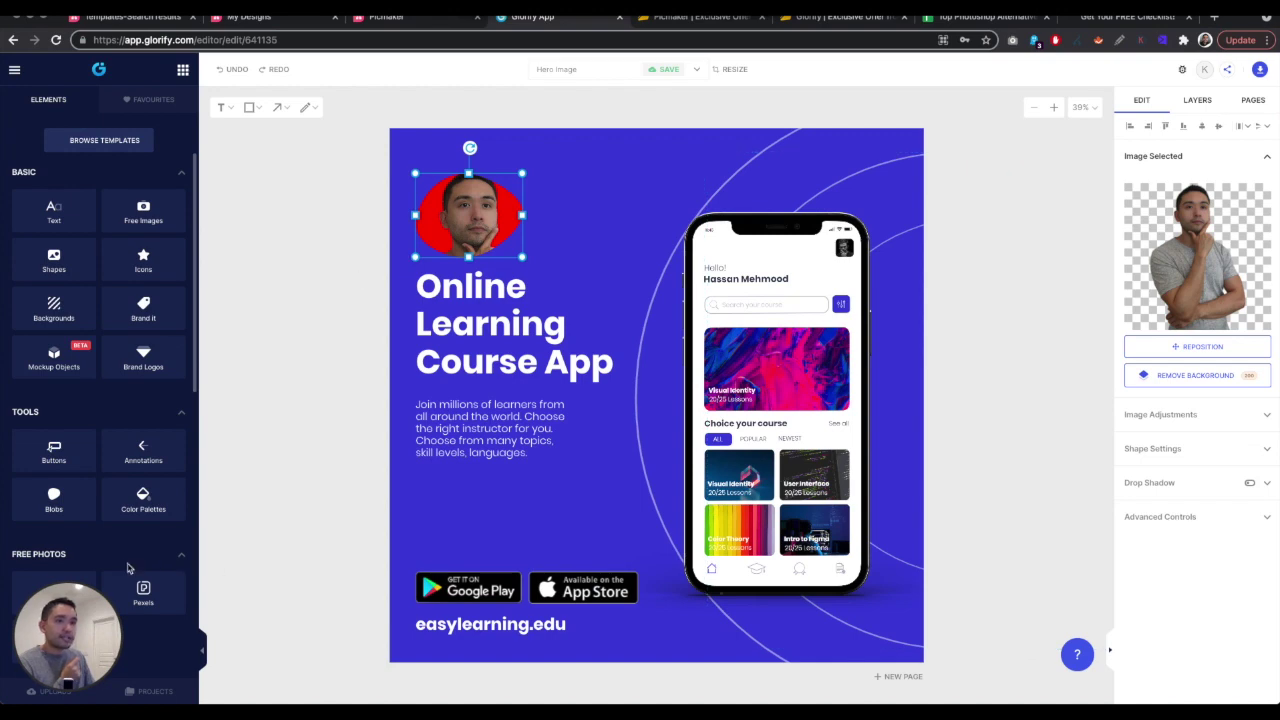
{"action": "mouse_move", "coordinate": [67, 630]}
{"action": "left_click", "coordinate": [45, 691]}
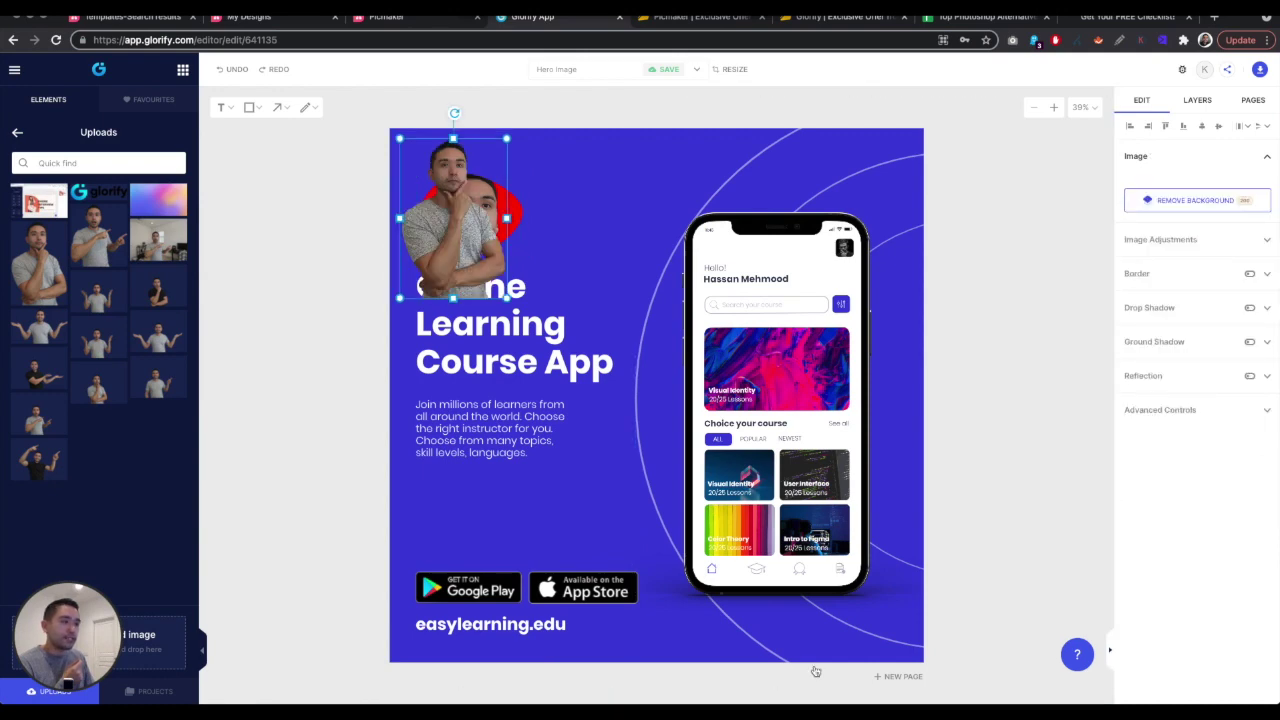
Step: Place the man's cutout over the blob and crop it to keep only the head
{"action": "left_click_drag", "start_coordinate": [446, 247], "coordinate": [467, 266]}
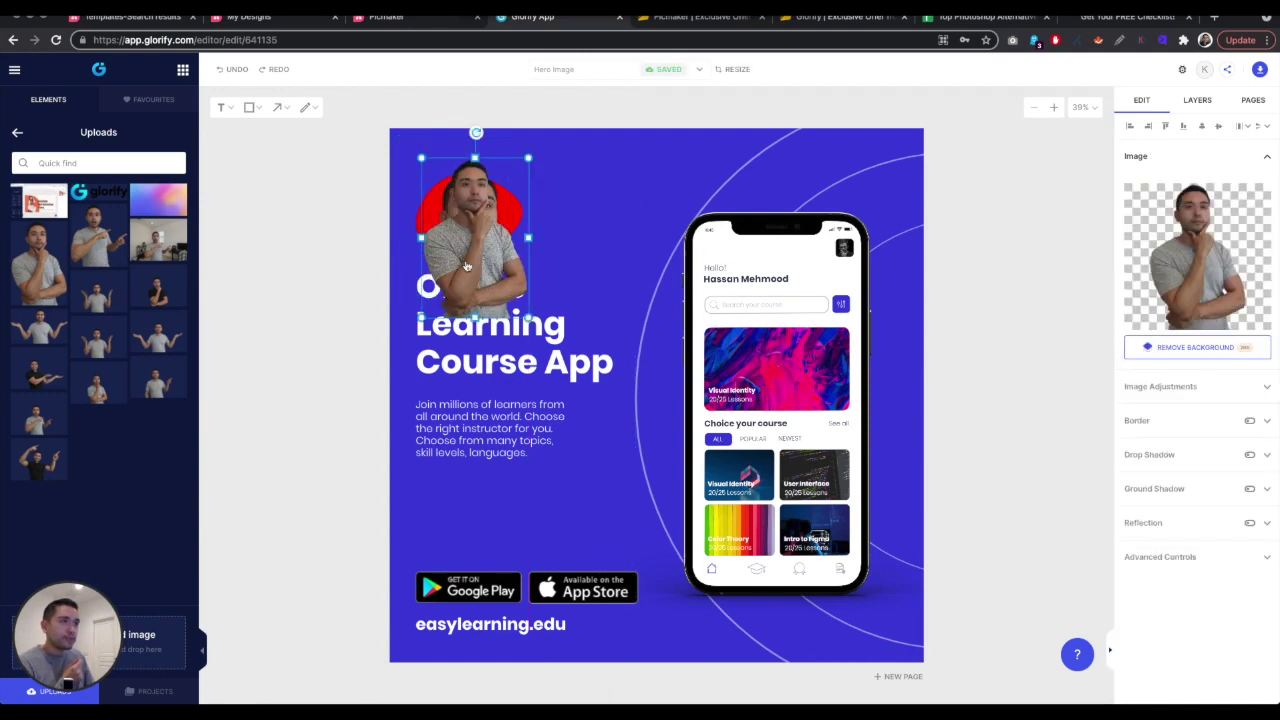
{"action": "double_click", "coordinate": [466, 266]}
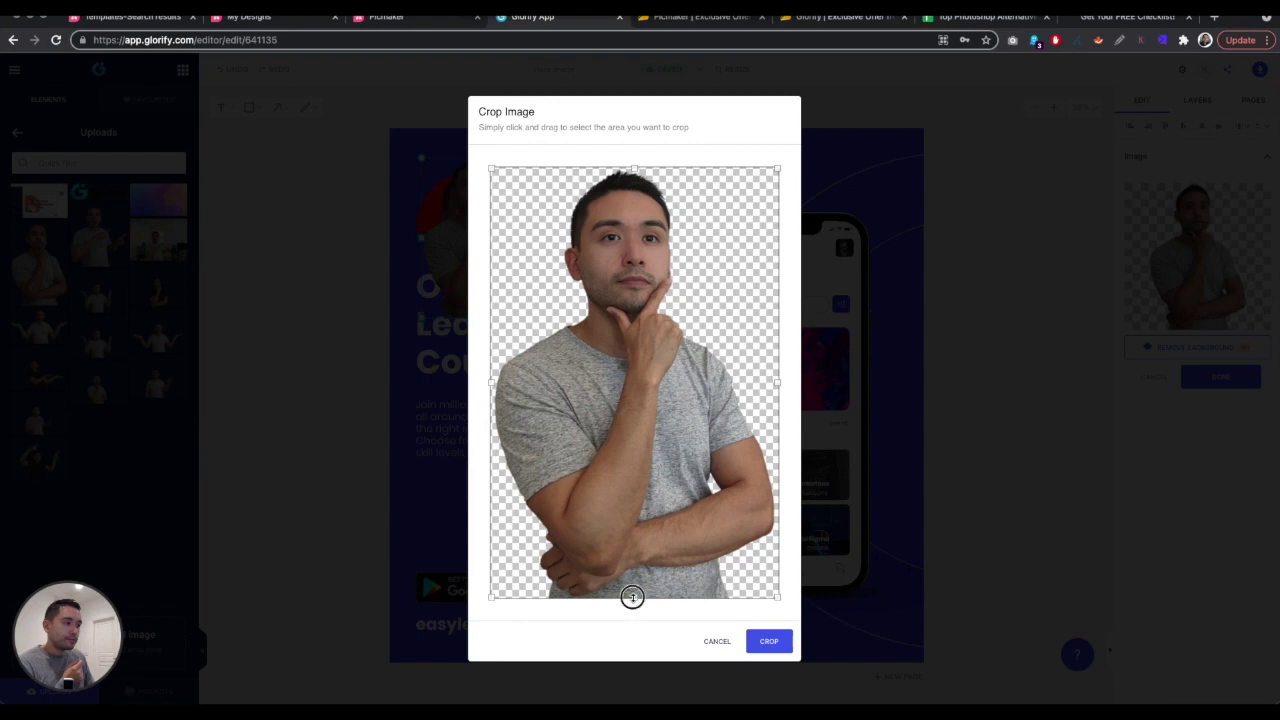
{"action": "left_click_drag", "start_coordinate": [632, 597], "coordinate": [665, 266]}
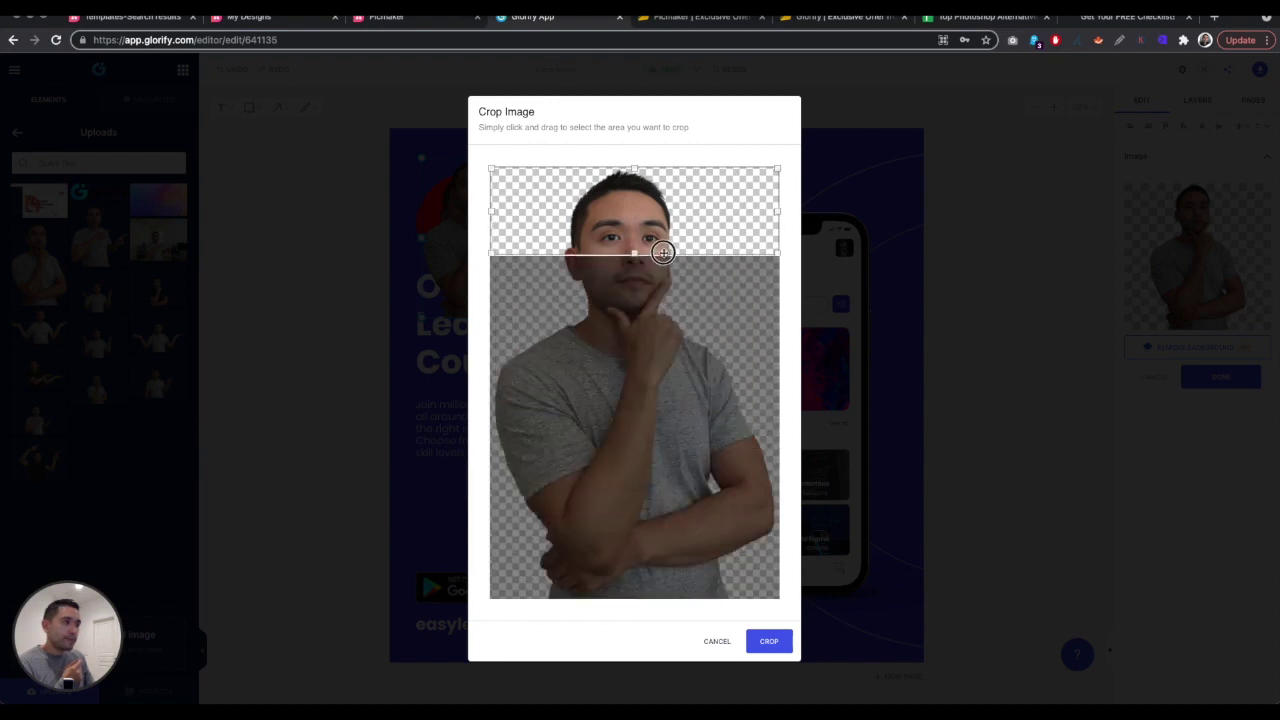
{"action": "left_click_drag", "start_coordinate": [663, 252], "coordinate": [662, 248]}
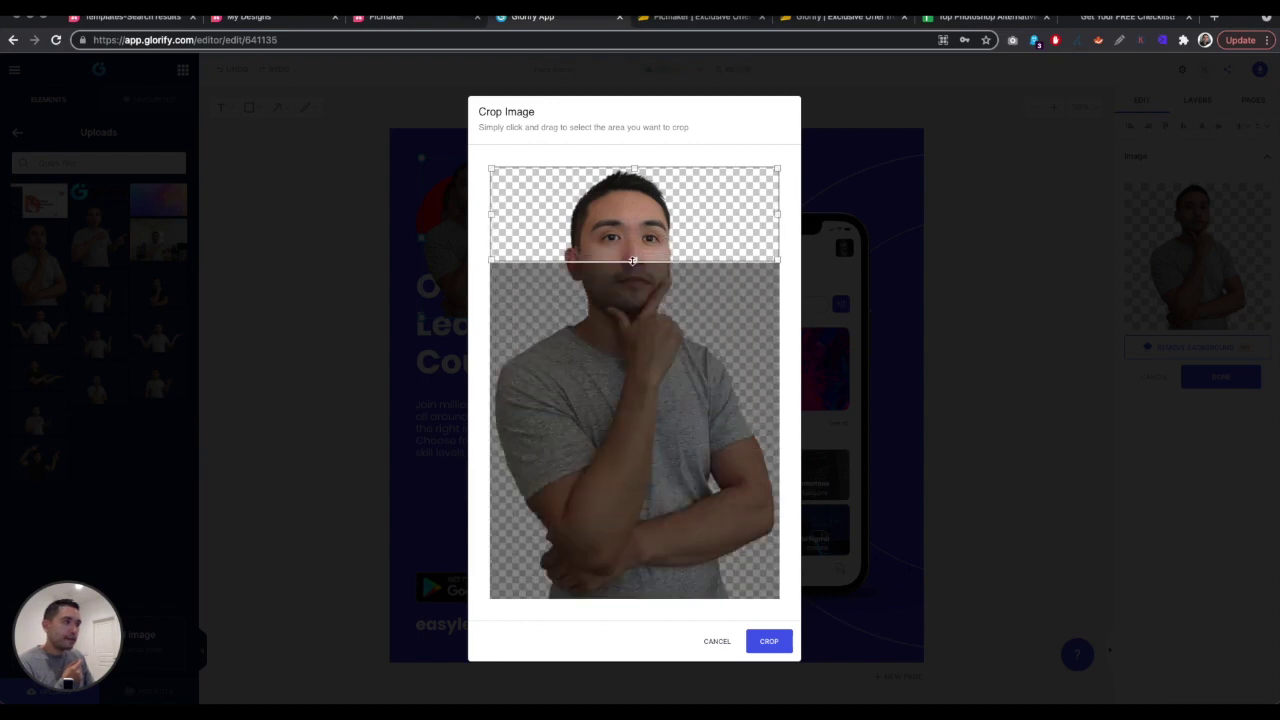
{"action": "left_click", "coordinate": [768, 641]}
Step: Shrink and position the head so it pops out above the blob's top edge
{"action": "left_click_drag", "start_coordinate": [481, 183], "coordinate": [577, 294]}
{"action": "left_click_drag", "start_coordinate": [512, 207], "coordinate": [475, 194]}
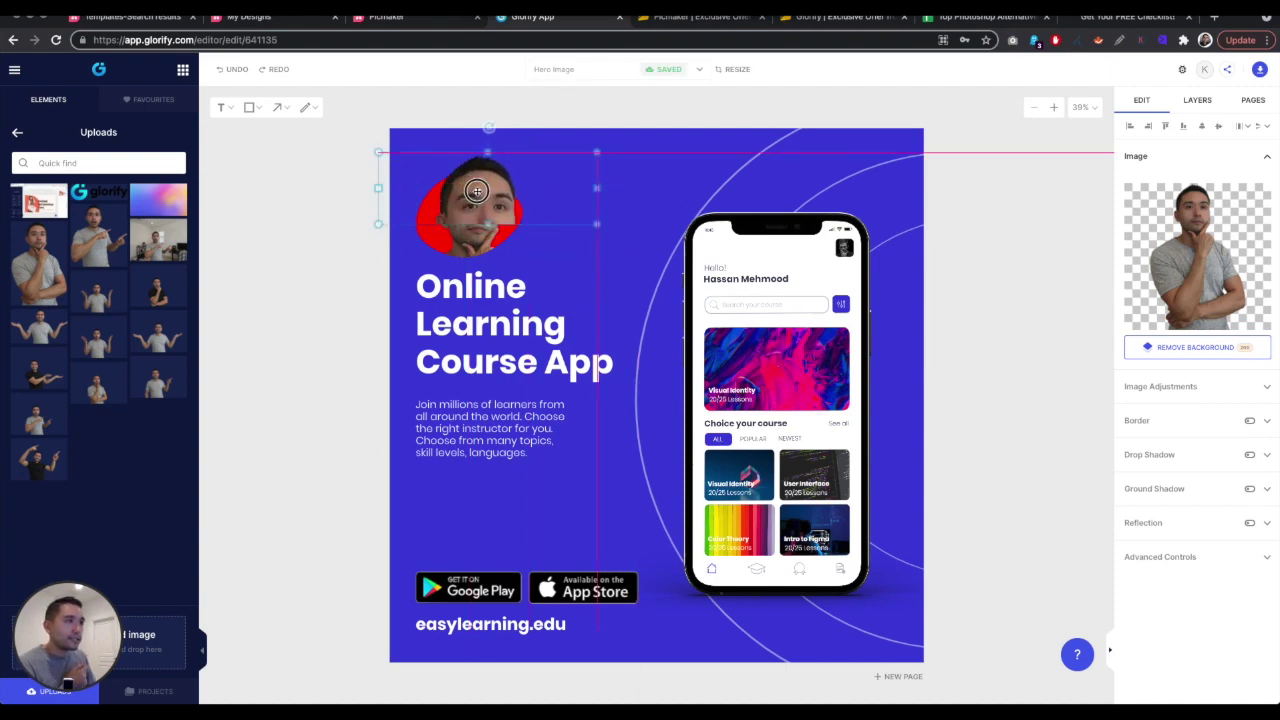
{"action": "left_click_drag", "start_coordinate": [596, 224], "coordinate": [568, 214]}
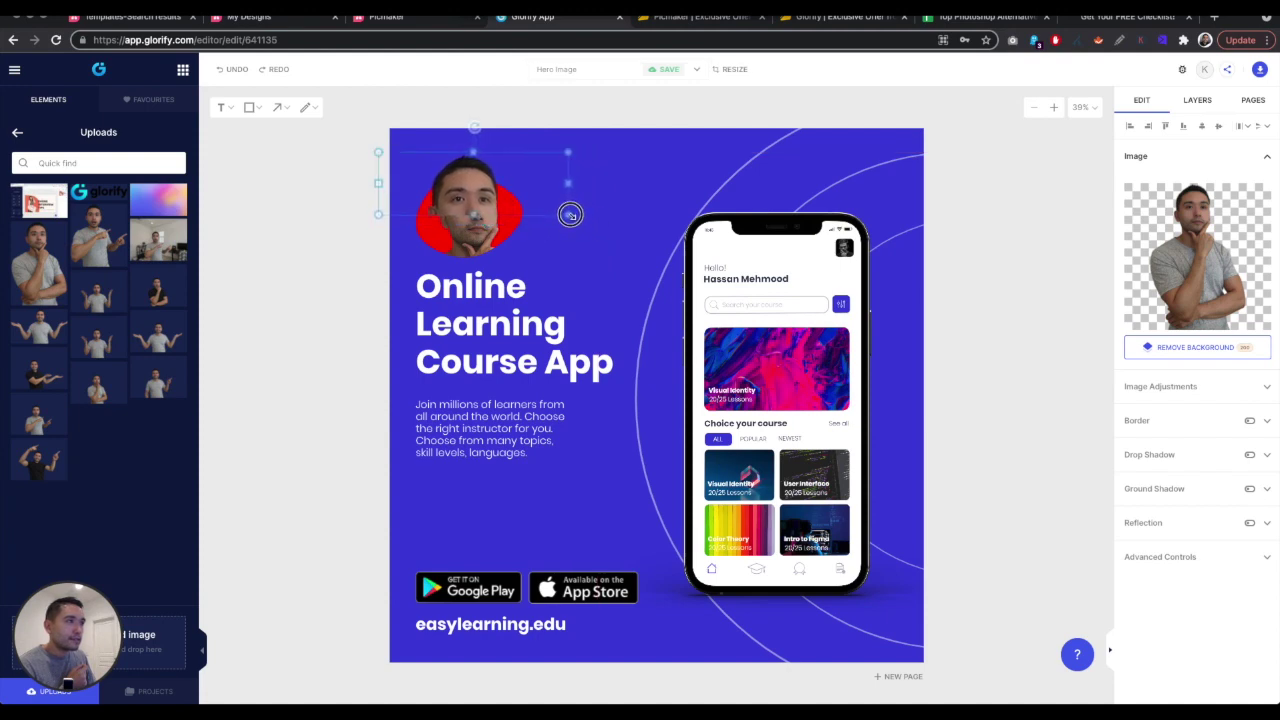
{"action": "left_click_drag", "start_coordinate": [380, 212], "coordinate": [385, 211]}
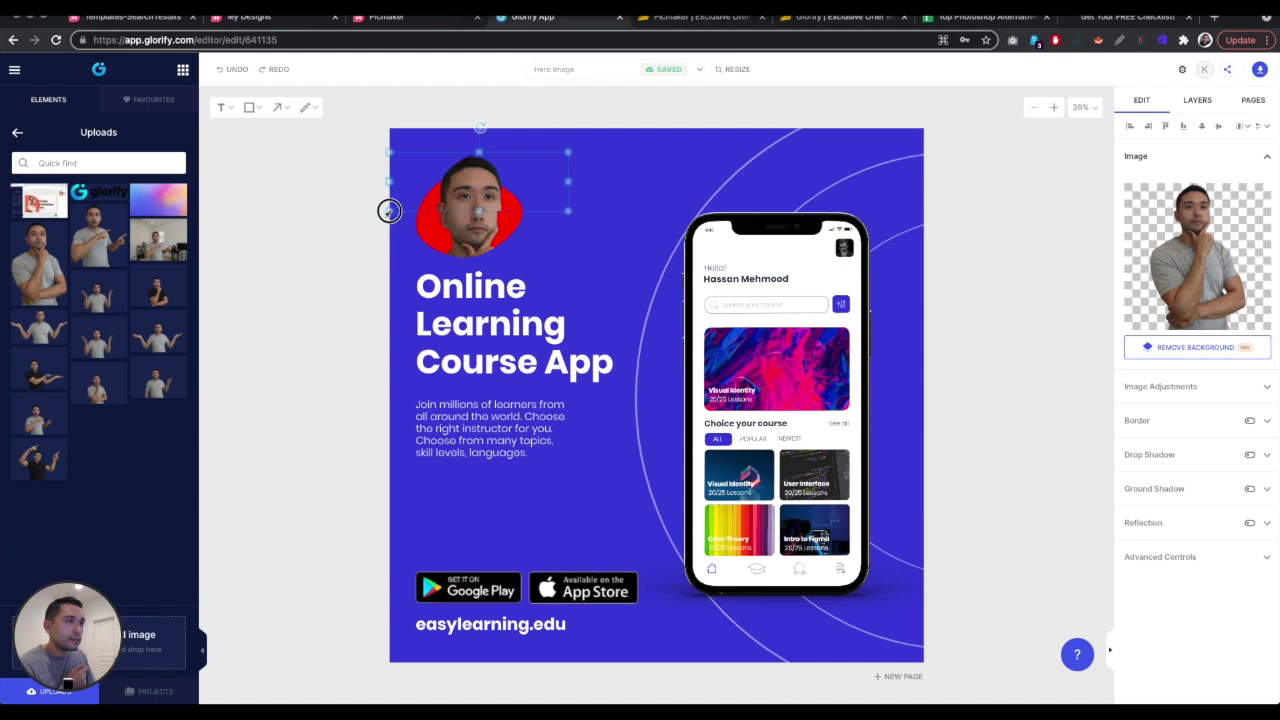
{"action": "left_click_drag", "start_coordinate": [477, 195], "coordinate": [483, 200]}
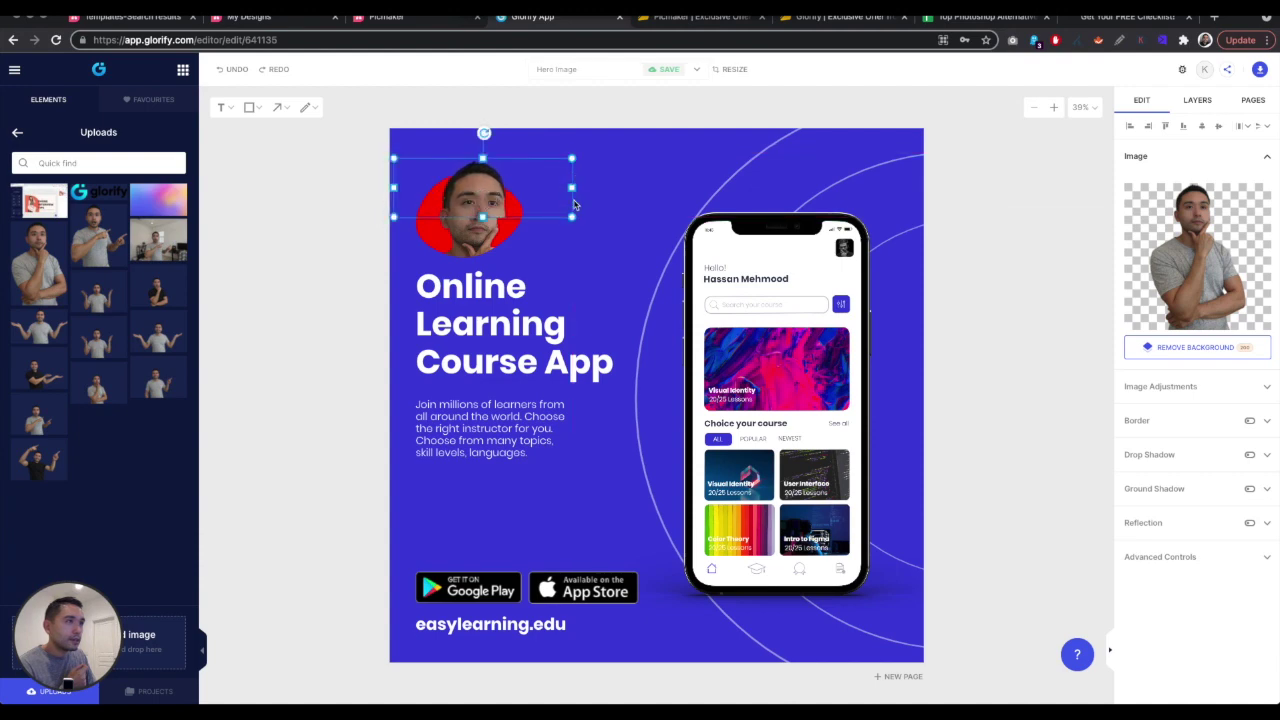
{"action": "left_click_drag", "start_coordinate": [571, 214], "coordinate": [560, 214]}
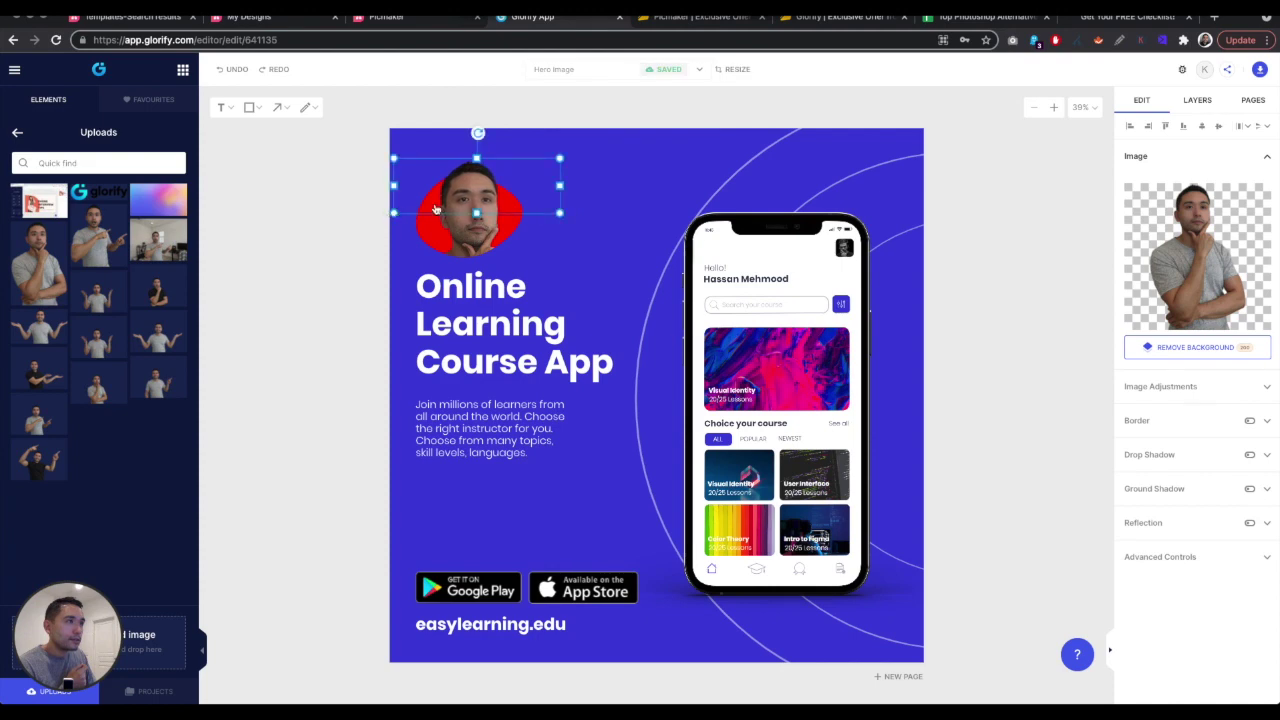
{"action": "left_click_drag", "start_coordinate": [436, 209], "coordinate": [467, 199]}
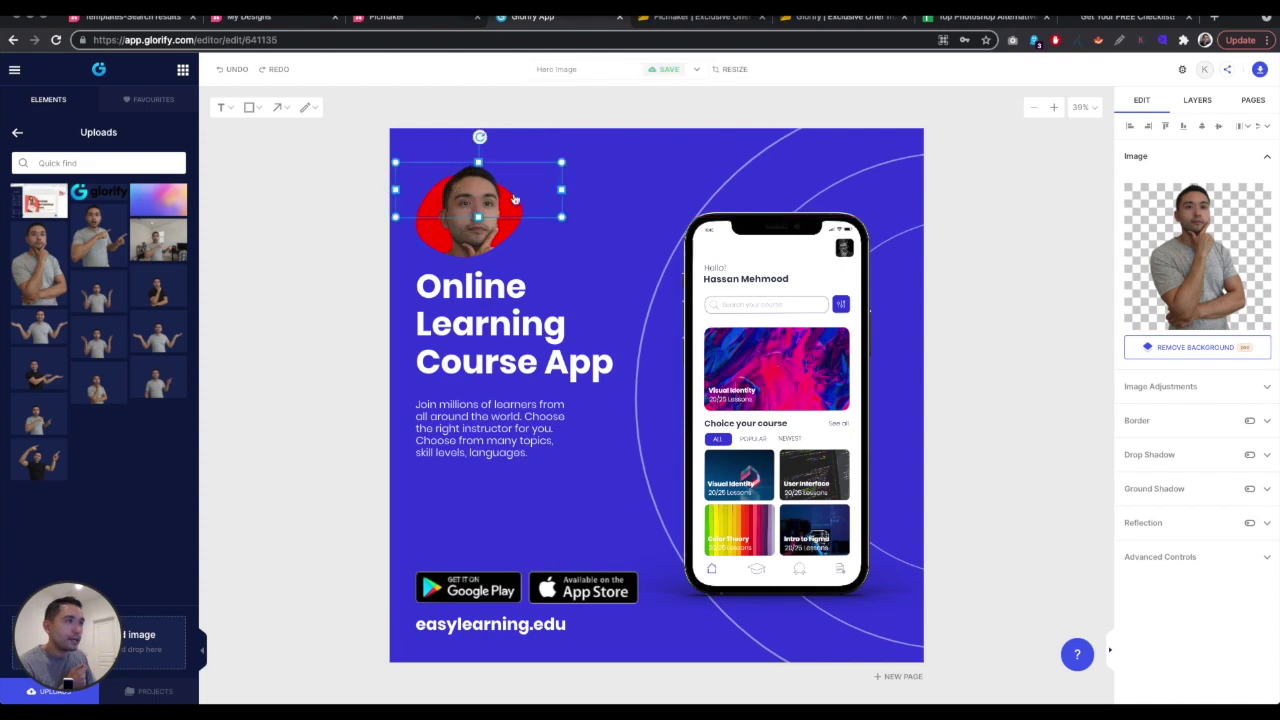
{"action": "left_click_drag", "start_coordinate": [565, 217], "coordinate": [560, 215]}
{"action": "left_click_drag", "start_coordinate": [392, 219], "coordinate": [397, 217]}
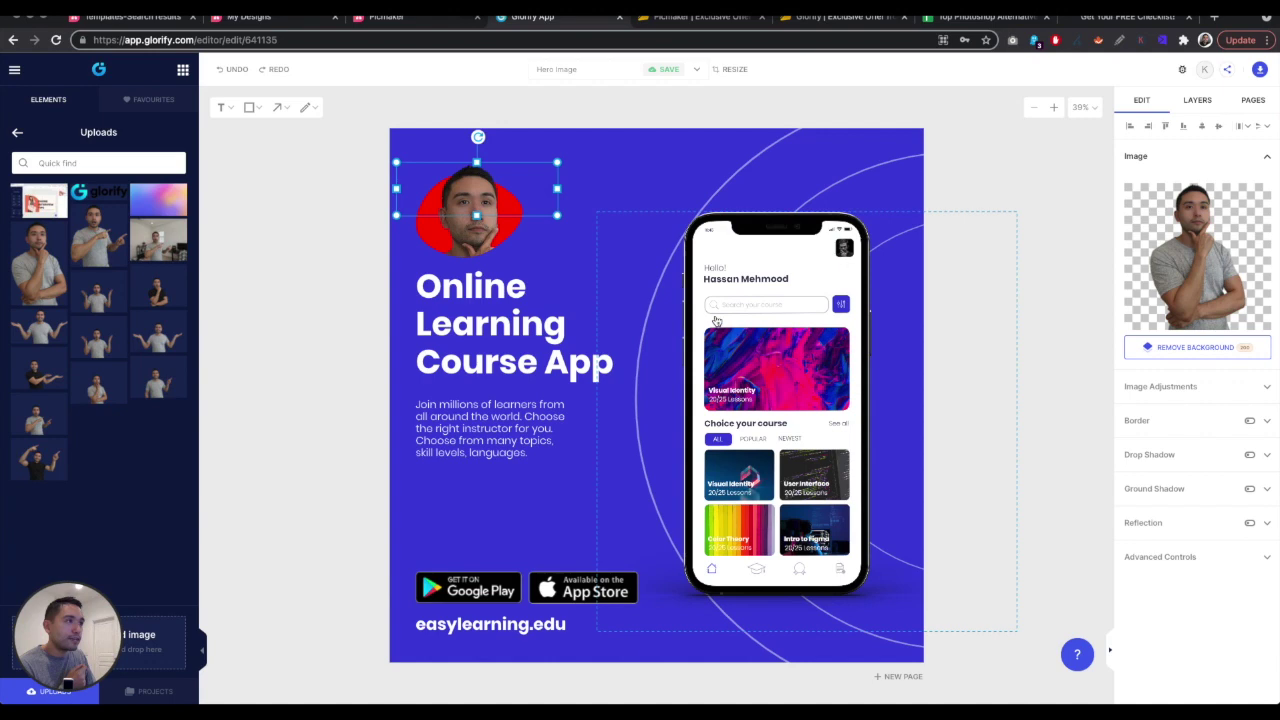
{"action": "left_click", "coordinate": [657, 153]}
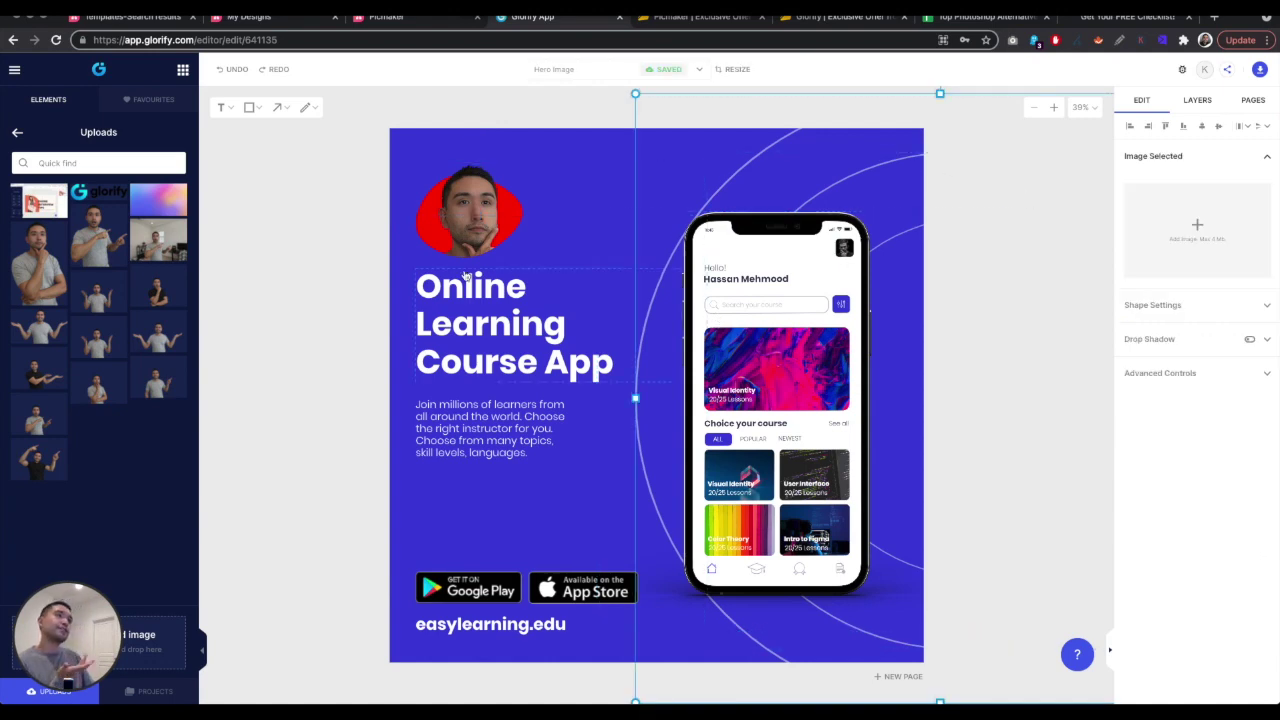
{"action": "left_click", "coordinate": [478, 210]}
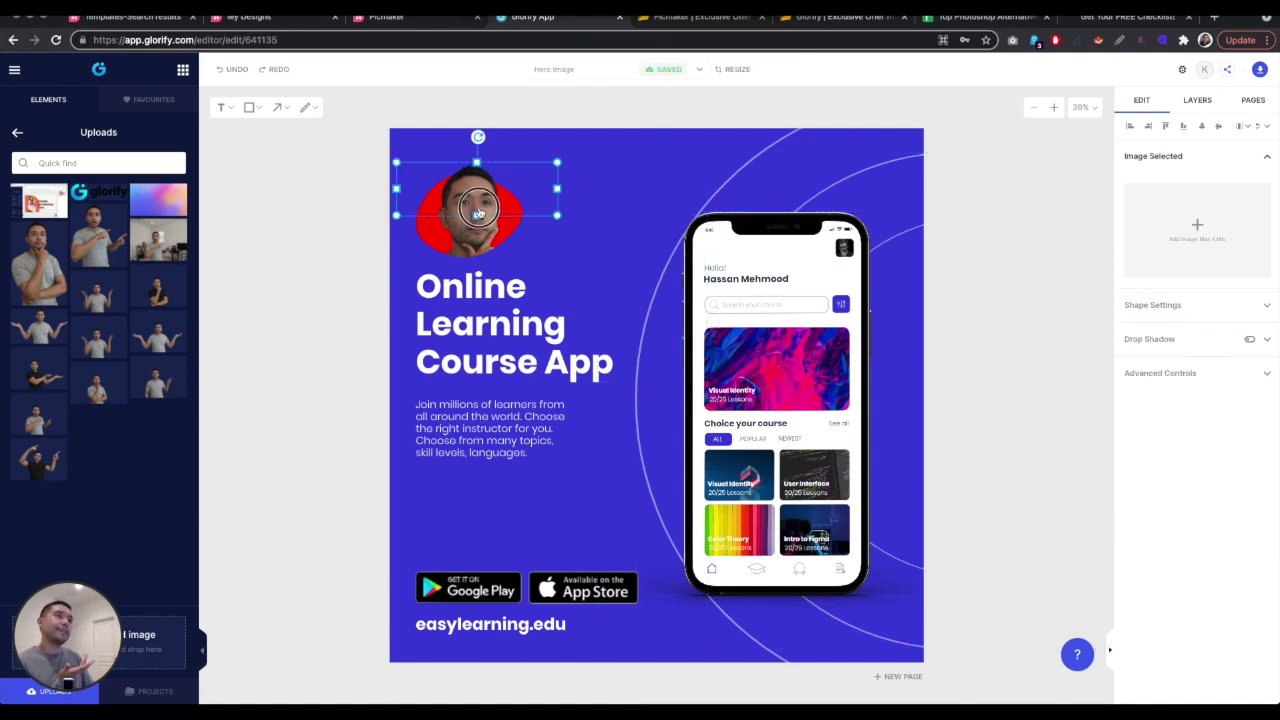
Step: Zoom in and fine-nudge the head image into alignment
{"action": "left_click", "coordinate": [1053, 107]}
{"action": "scroll", "coordinate": [560, 306], "scroll_direction": "up", "scroll_amount": 3}
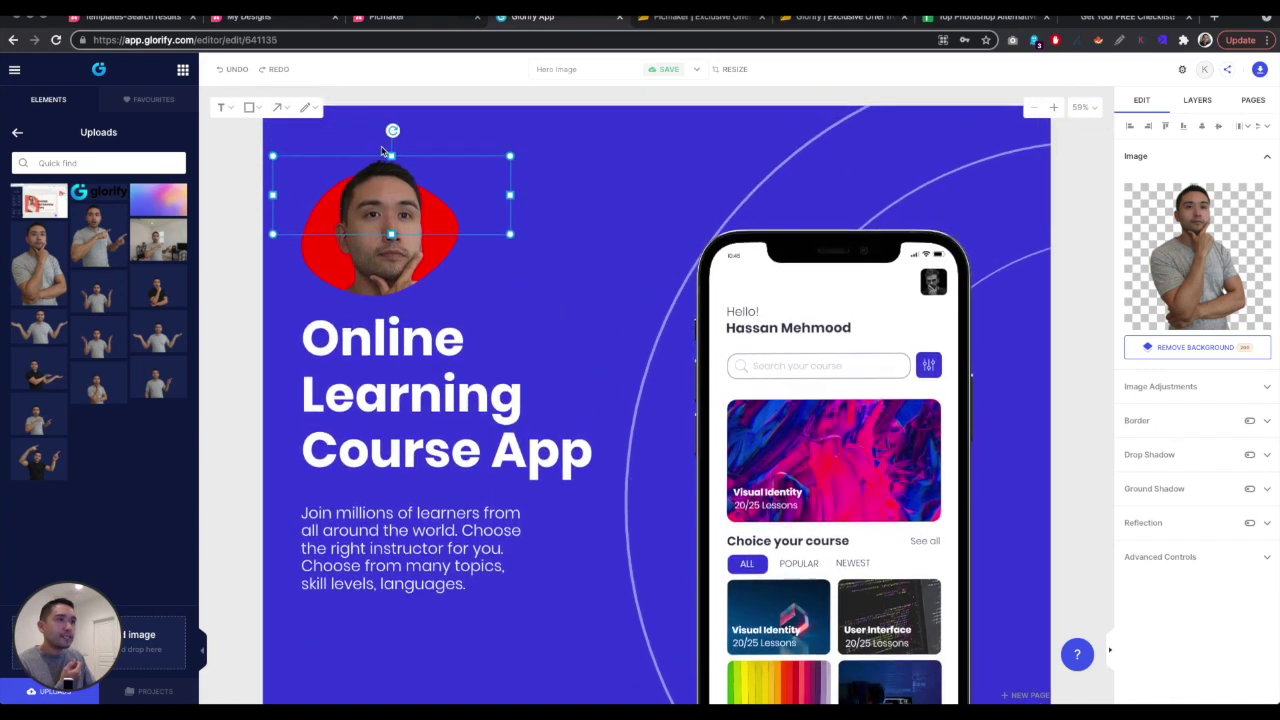
{"action": "left_click_drag", "start_coordinate": [383, 248], "coordinate": [386, 250]}
{"action": "key", "text": "Left"}
{"action": "key", "text": "Left"}
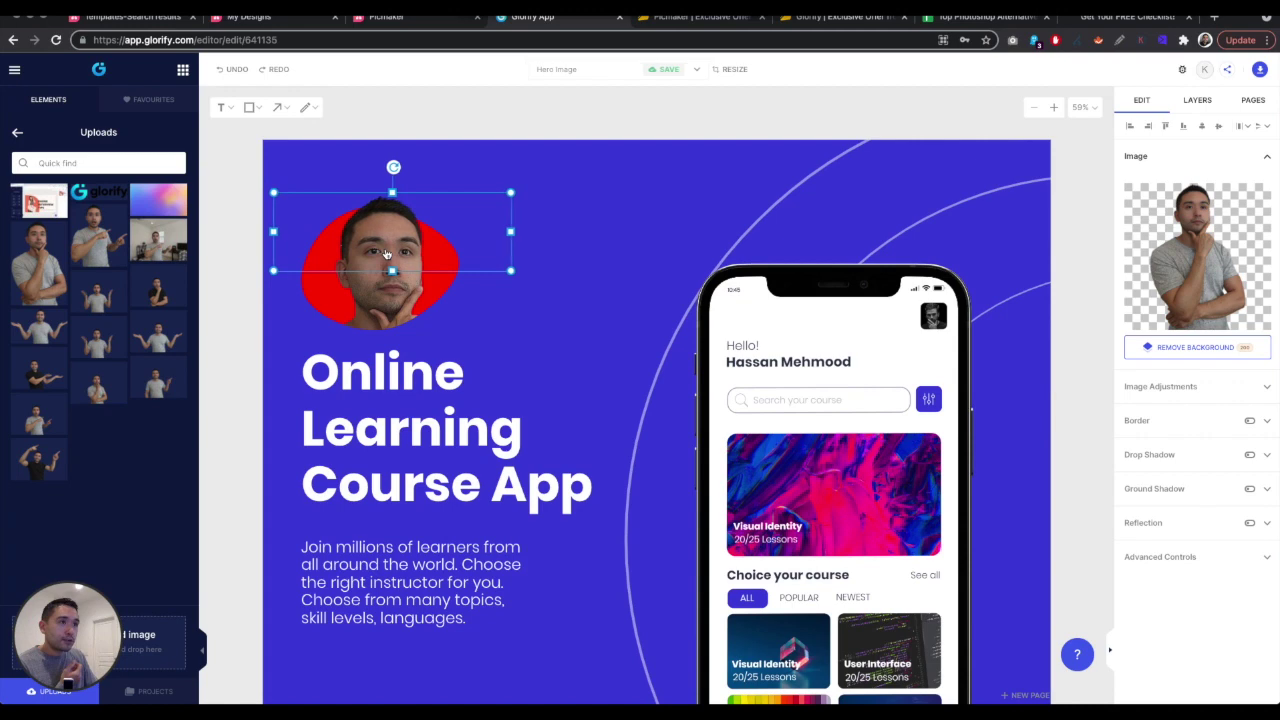
{"action": "scroll", "coordinate": [386, 252], "scroll_direction": "up", "scroll_amount": 2}
Step: Check the portrait placement by toggling selection, then zoom out to 49%
{"action": "left_click", "coordinate": [558, 189]}
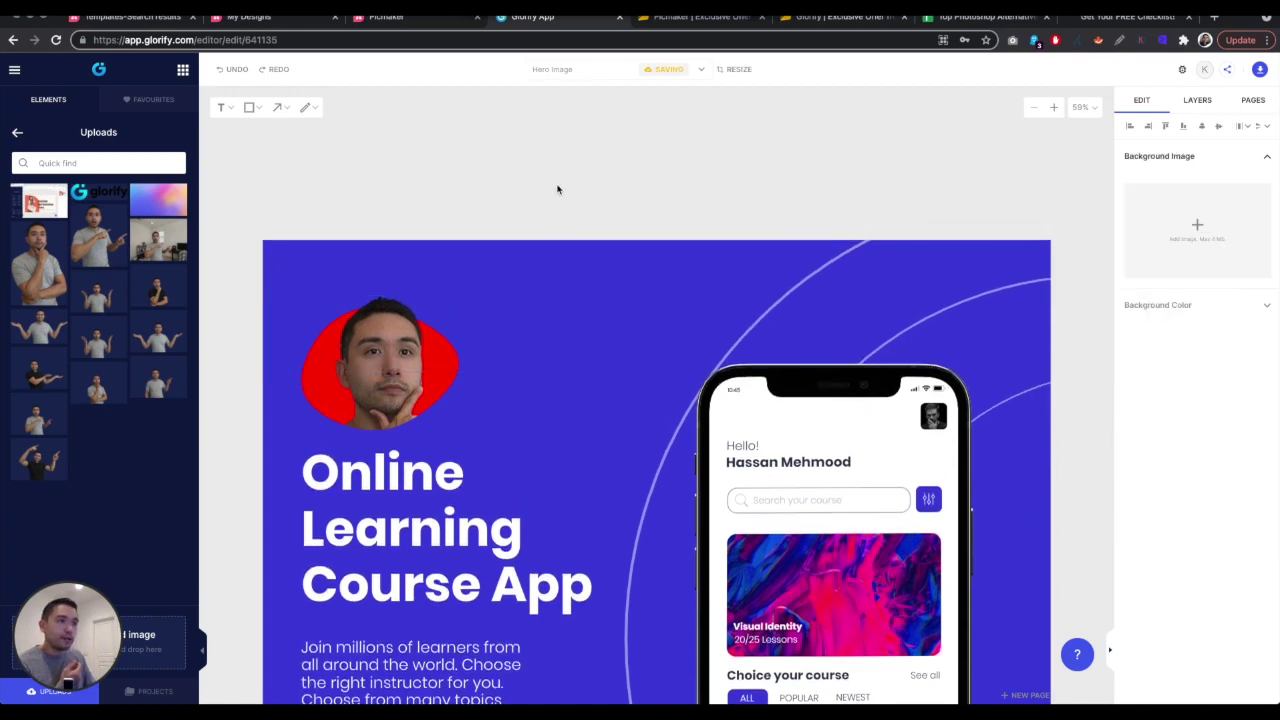
{"action": "left_click", "coordinate": [412, 314]}
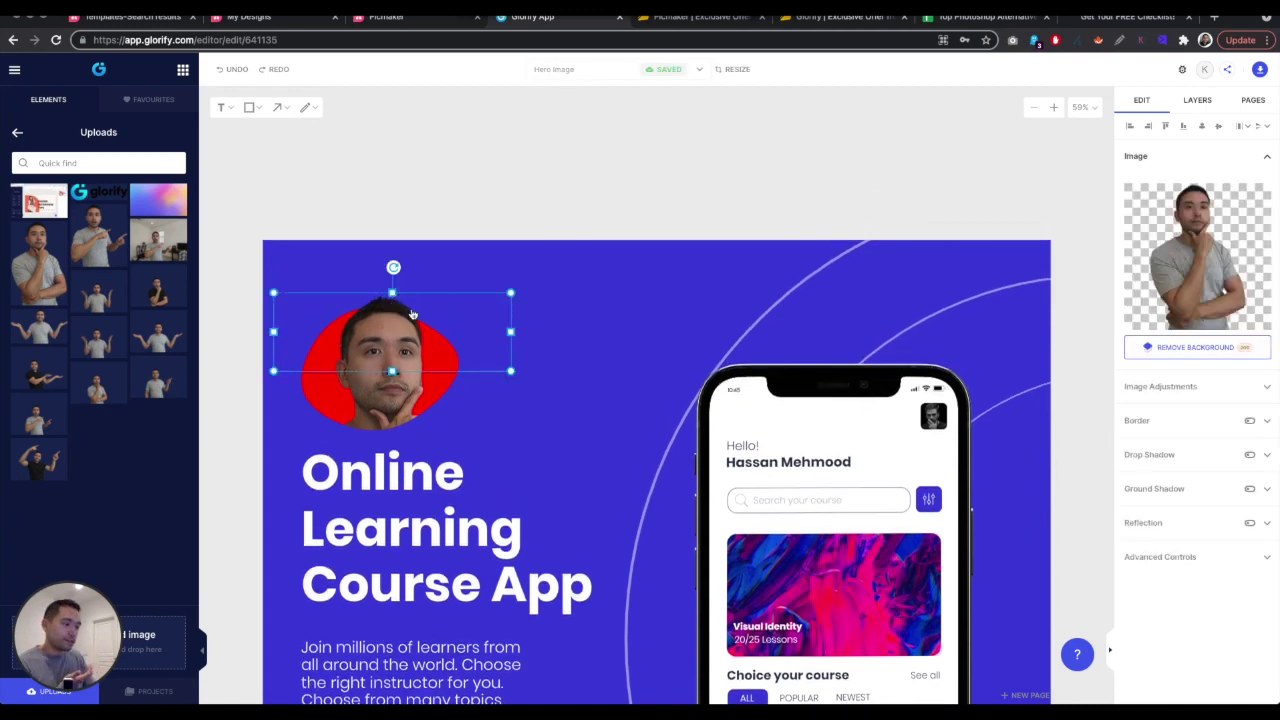
{"action": "left_click", "coordinate": [500, 194]}
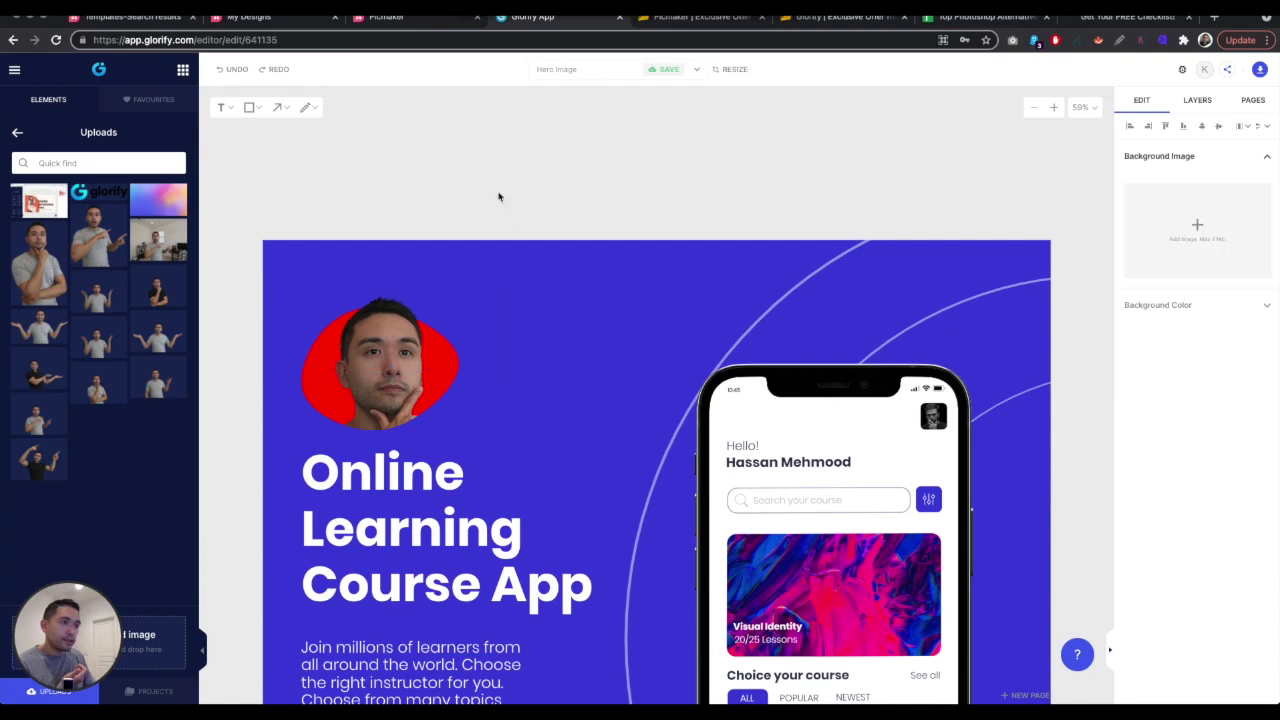
{"action": "left_click", "coordinate": [414, 320]}
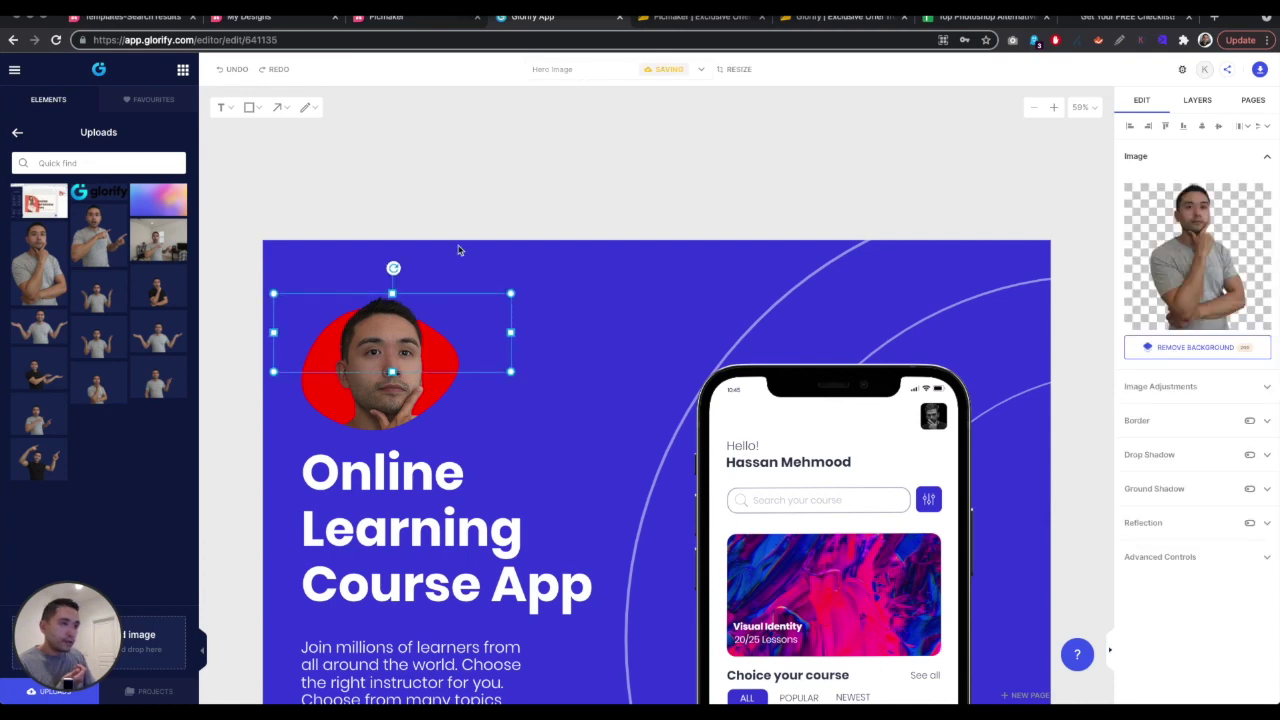
{"action": "left_click", "coordinate": [475, 197]}
{"action": "left_click", "coordinate": [389, 311]}
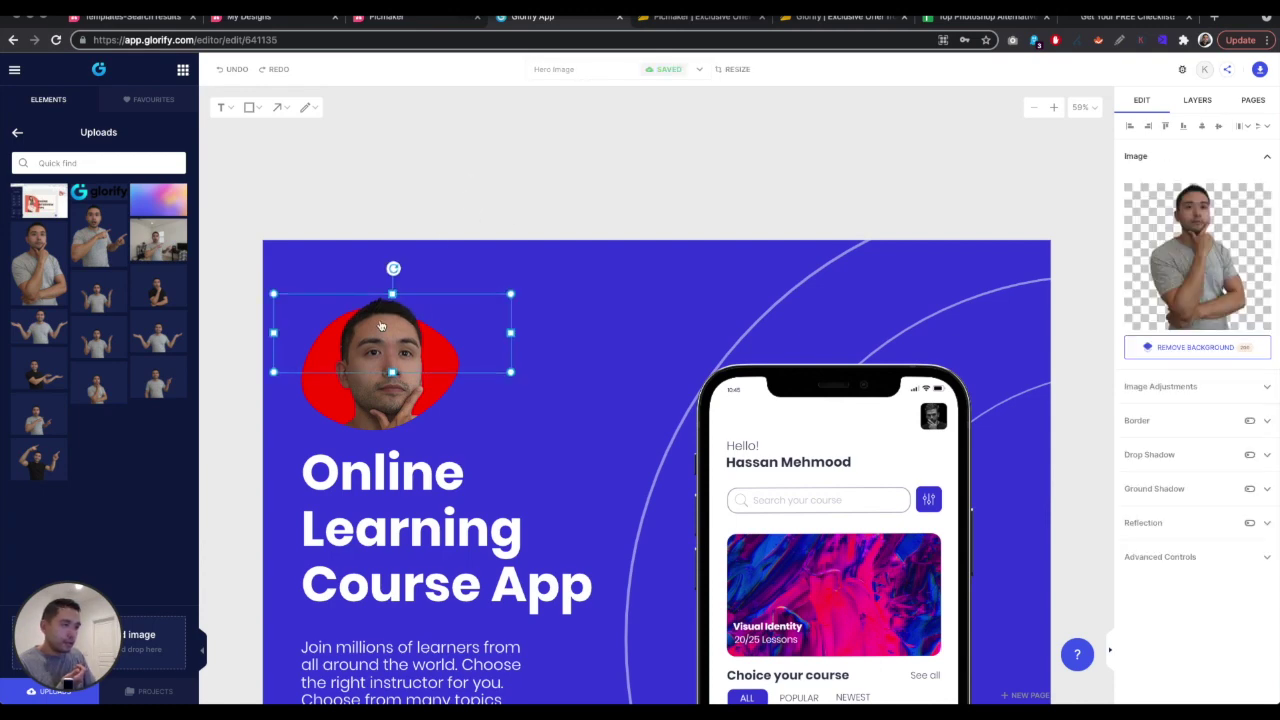
{"action": "left_click", "coordinate": [372, 175]}
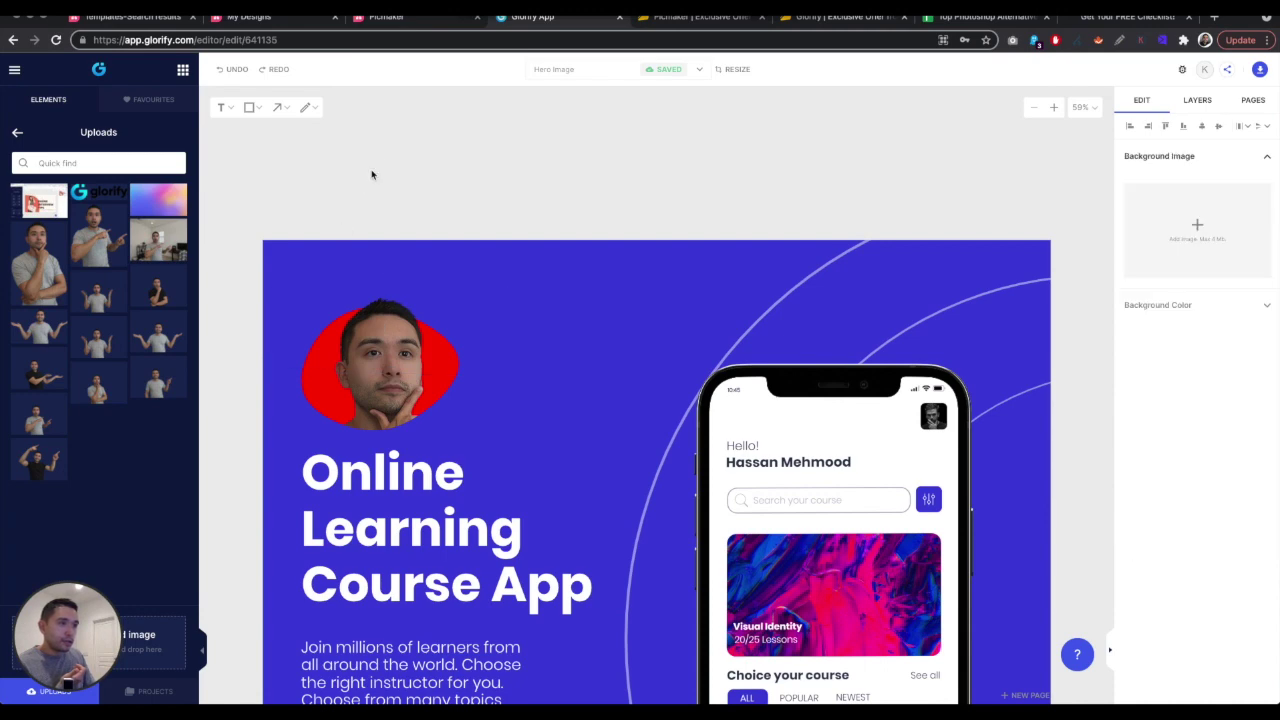
{"action": "left_click", "coordinate": [393, 335]}
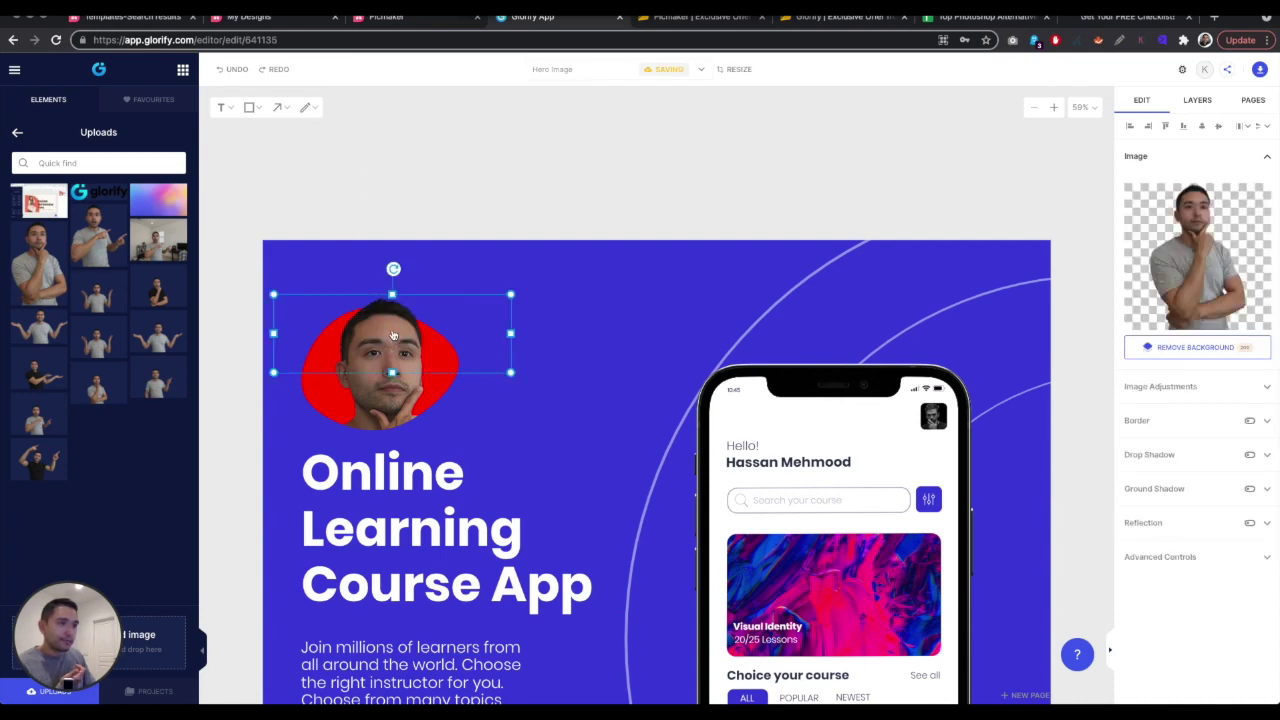
{"action": "left_click", "coordinate": [492, 144]}
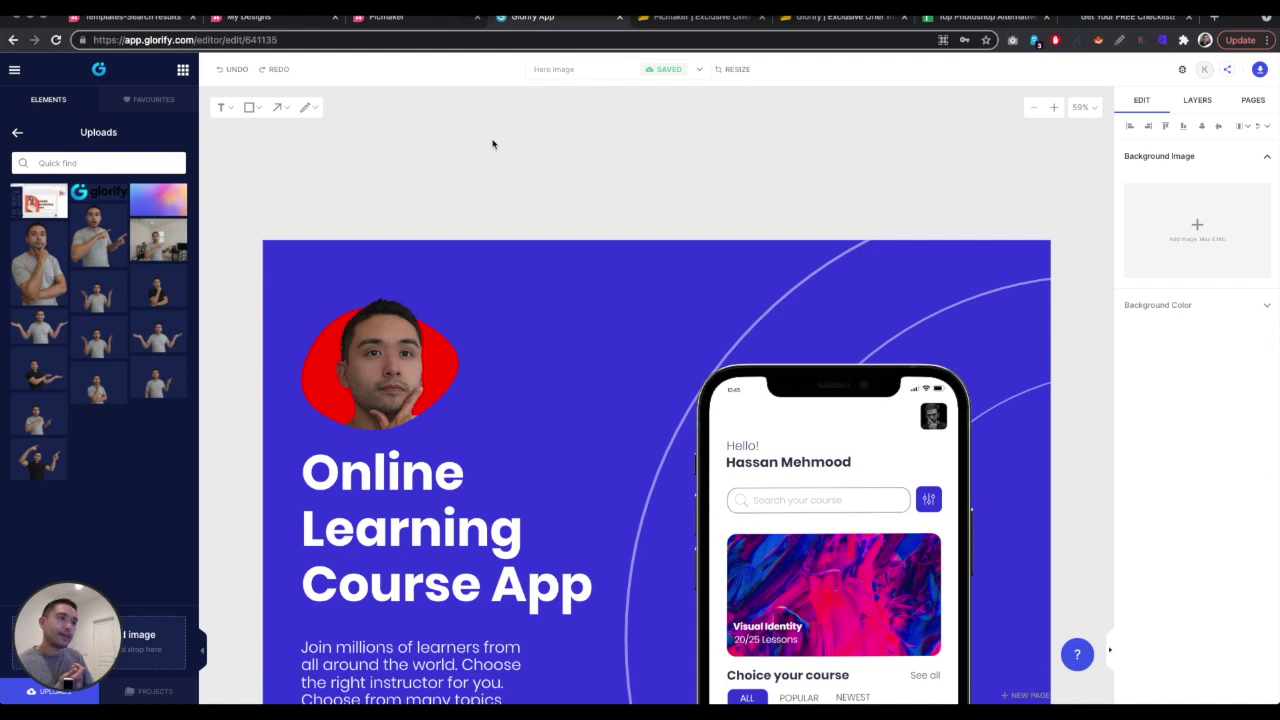
{"action": "left_click", "coordinate": [1033, 107]}
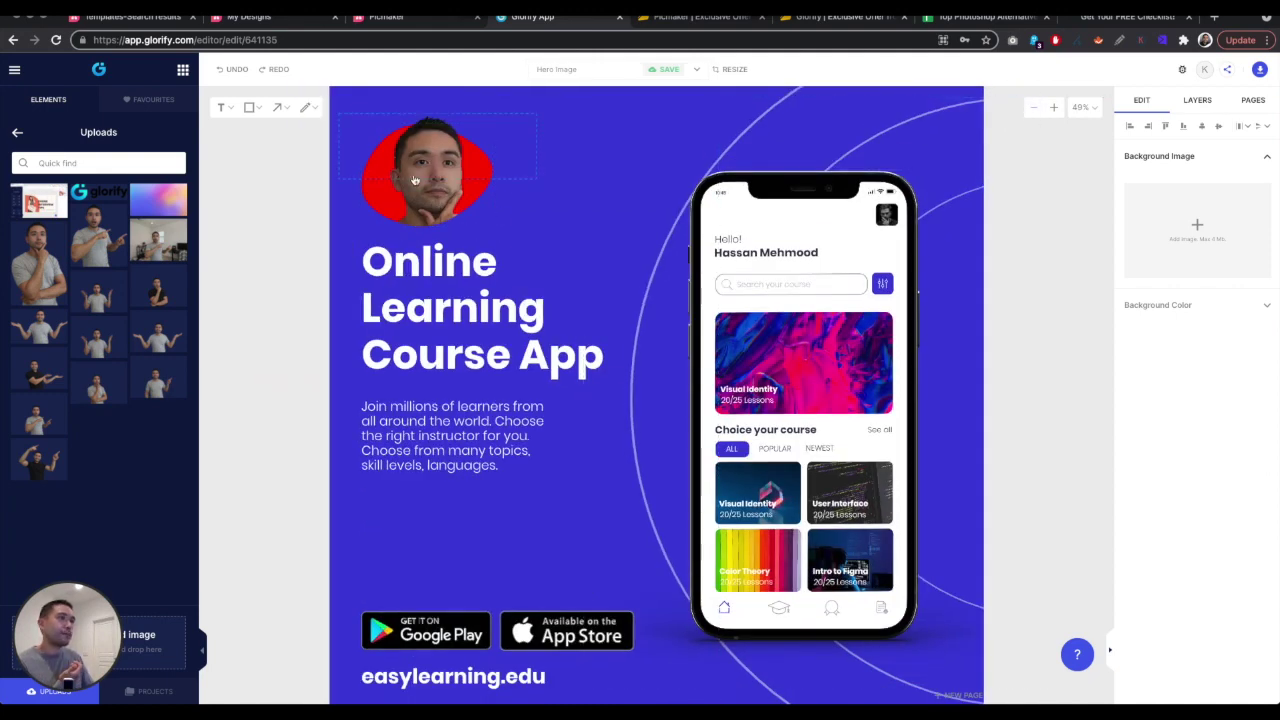
Step: Fill the blob with a reversed gradient from light cyan #5ED1F7 to blue #3D3DDB
{"action": "left_click", "coordinate": [372, 185]}
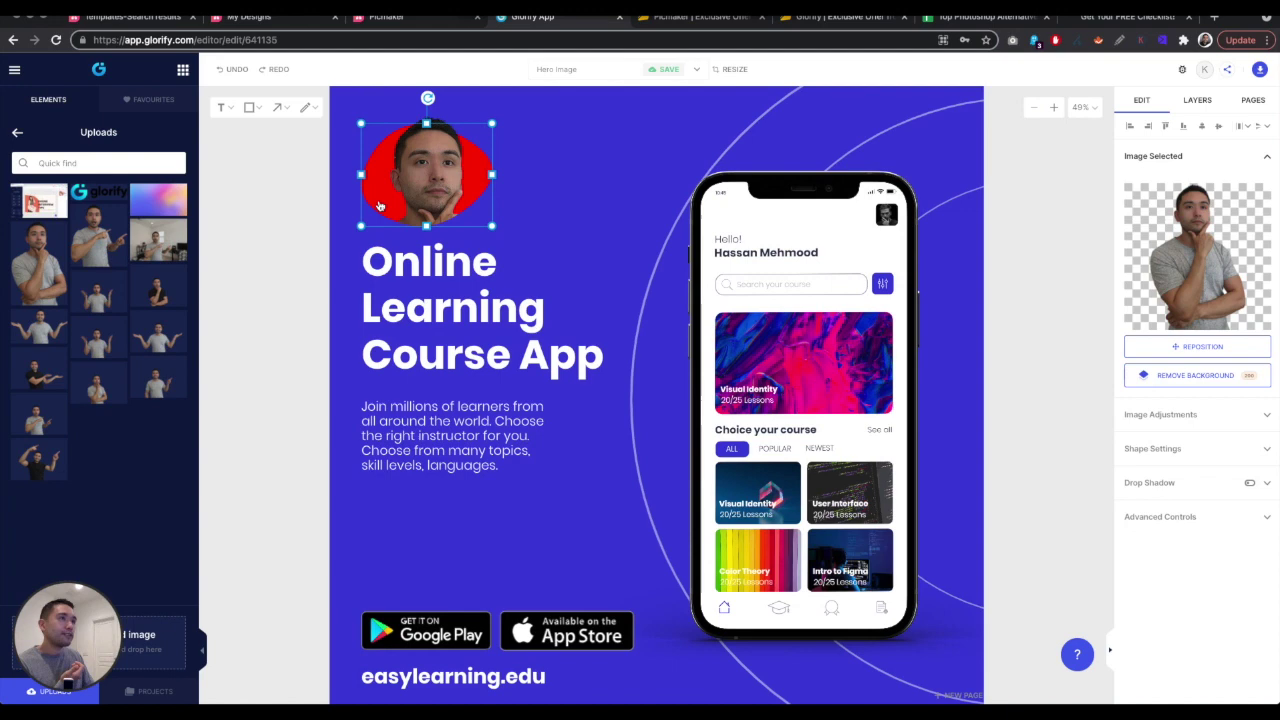
{"action": "left_click", "coordinate": [1267, 453]}
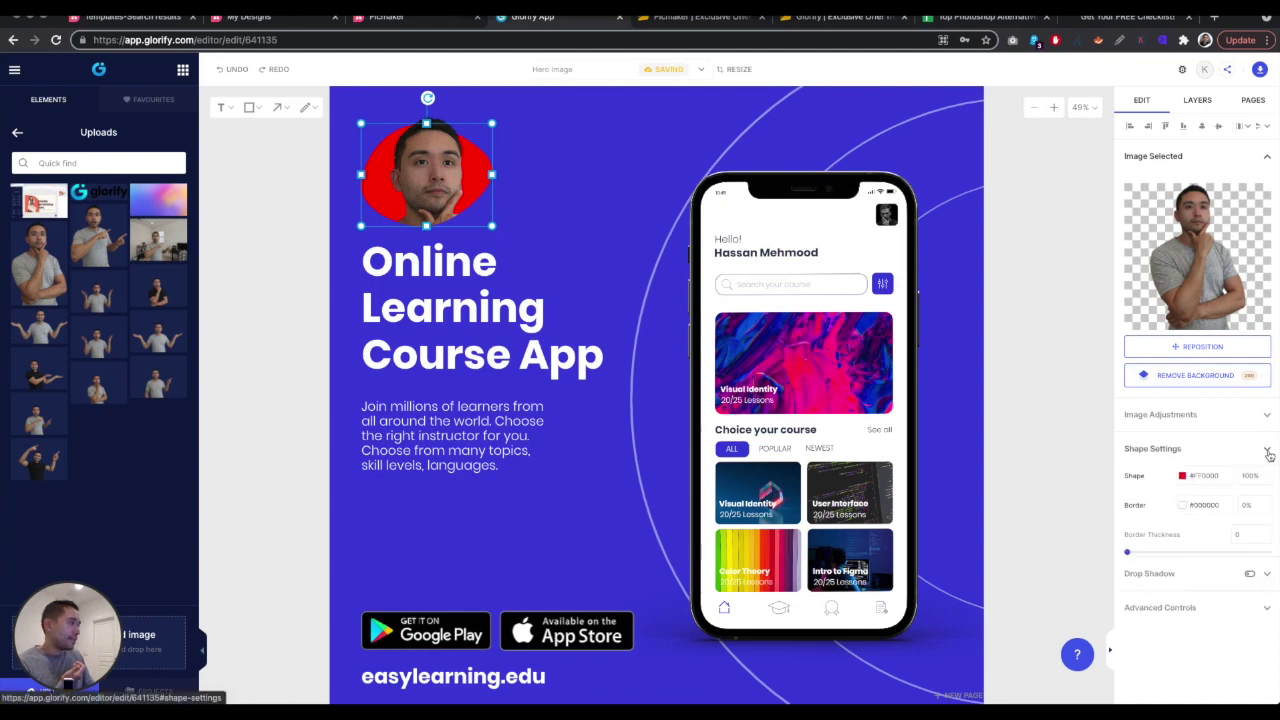
{"action": "left_click", "coordinate": [1183, 476]}
{"action": "left_click", "coordinate": [908, 395]}
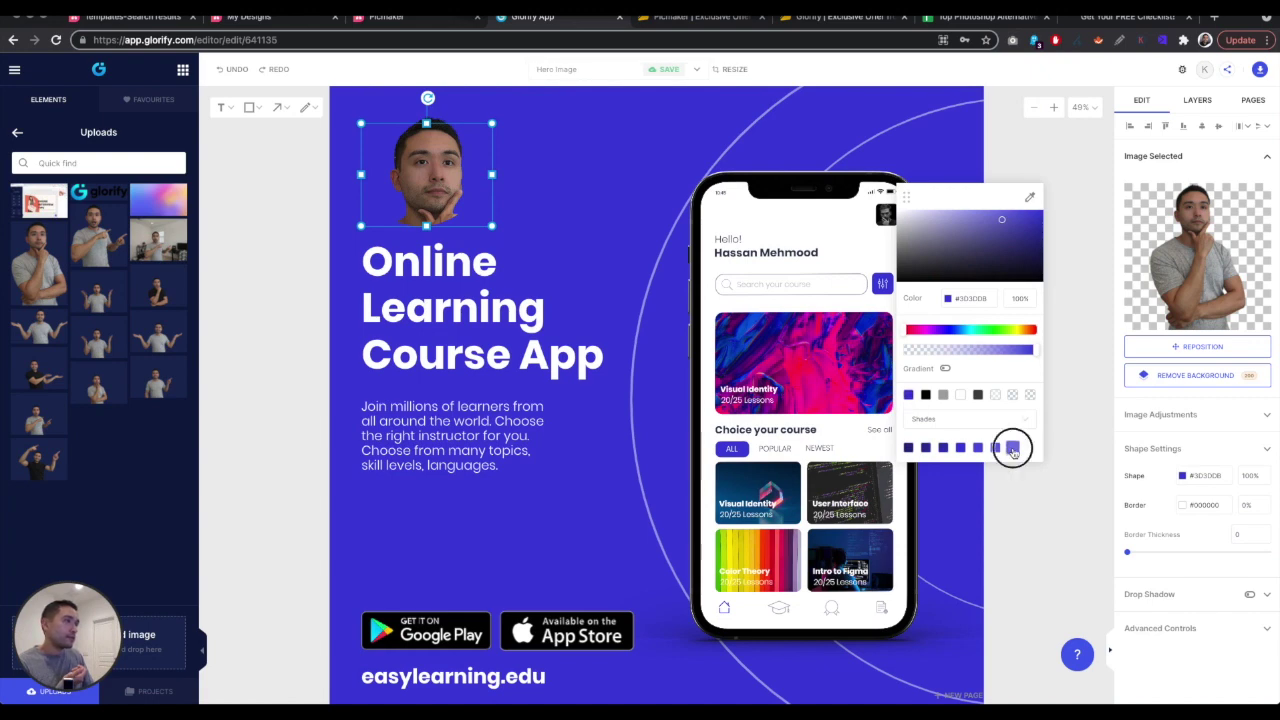
{"action": "left_click", "coordinate": [1012, 448]}
{"action": "left_click", "coordinate": [945, 370]}
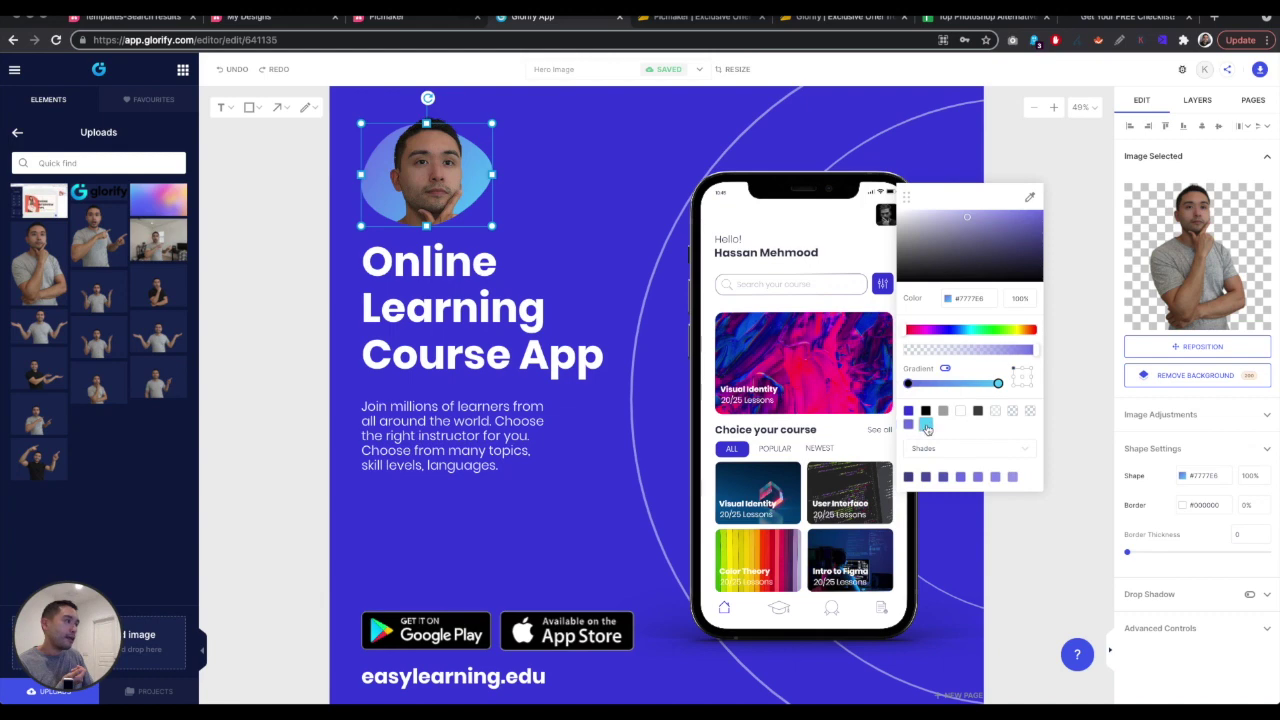
{"action": "left_click", "coordinate": [925, 425]}
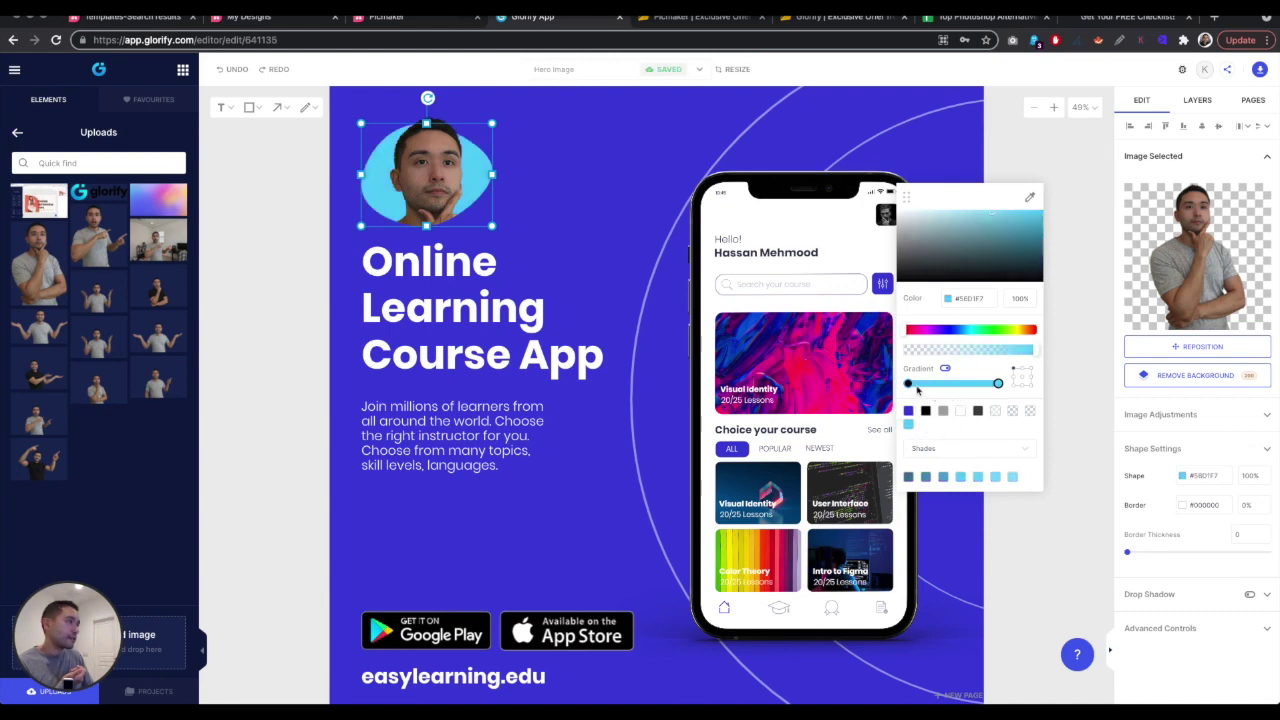
{"action": "left_click", "coordinate": [998, 384]}
{"action": "left_click", "coordinate": [908, 411]}
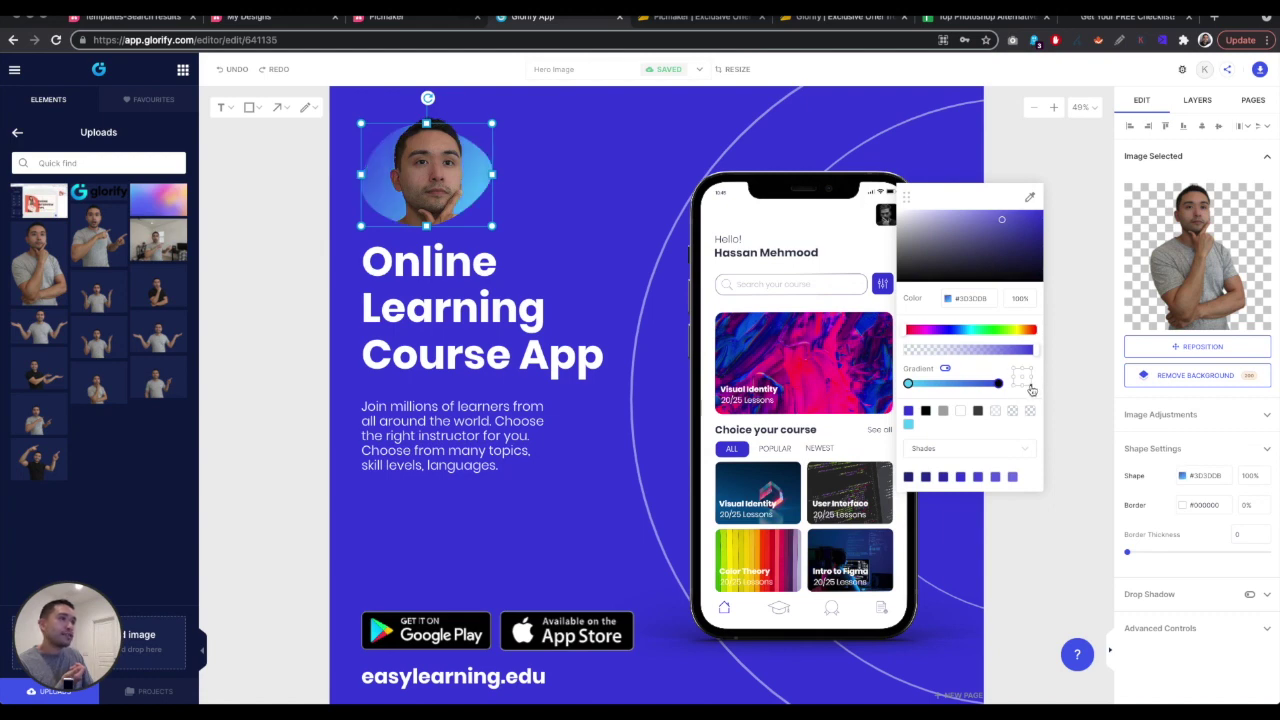
{"action": "left_click", "coordinate": [1022, 385]}
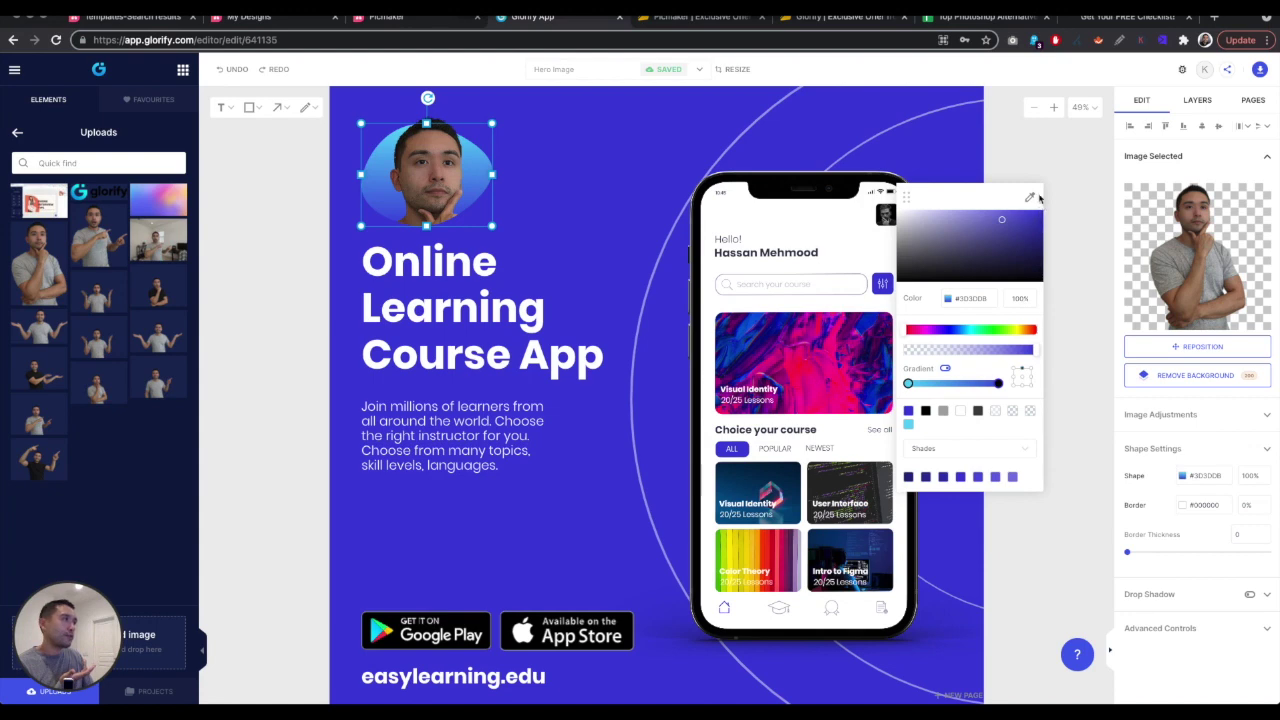
{"action": "left_click", "coordinate": [1000, 160]}
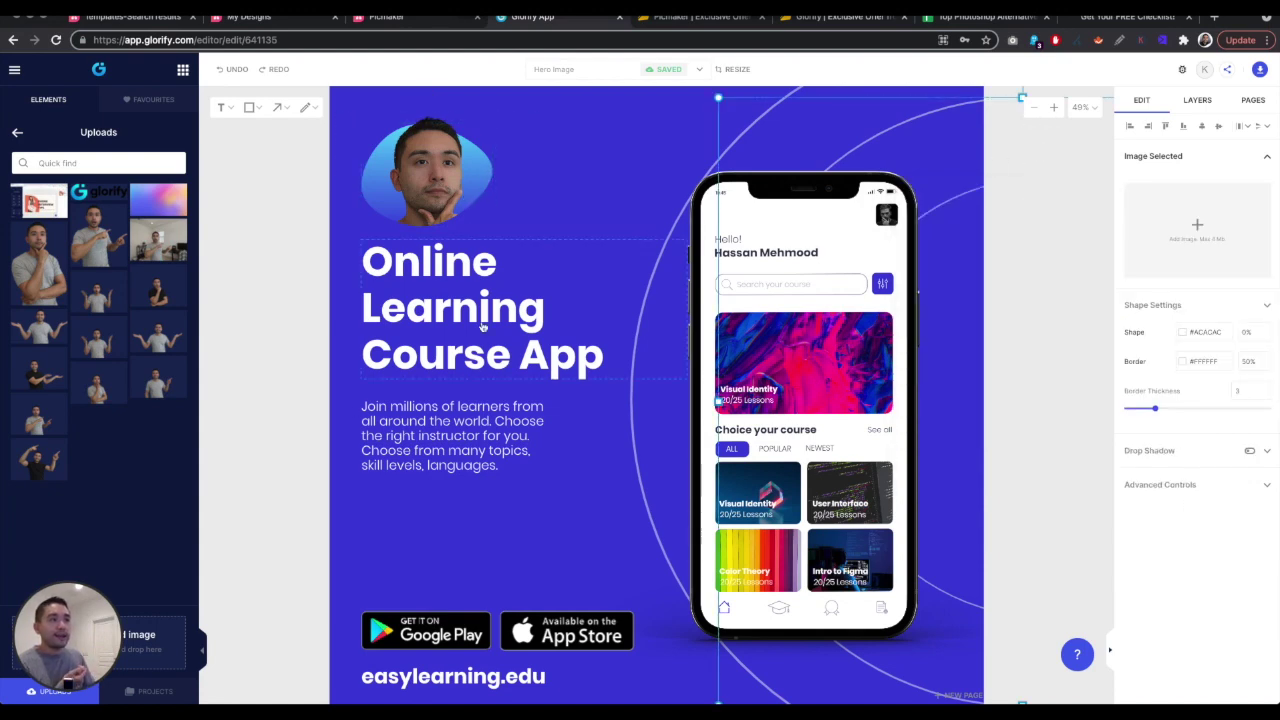
Step: Delete the Google Play and App Store badges and the easylearning.edu text
{"action": "left_click", "coordinate": [18, 133]}
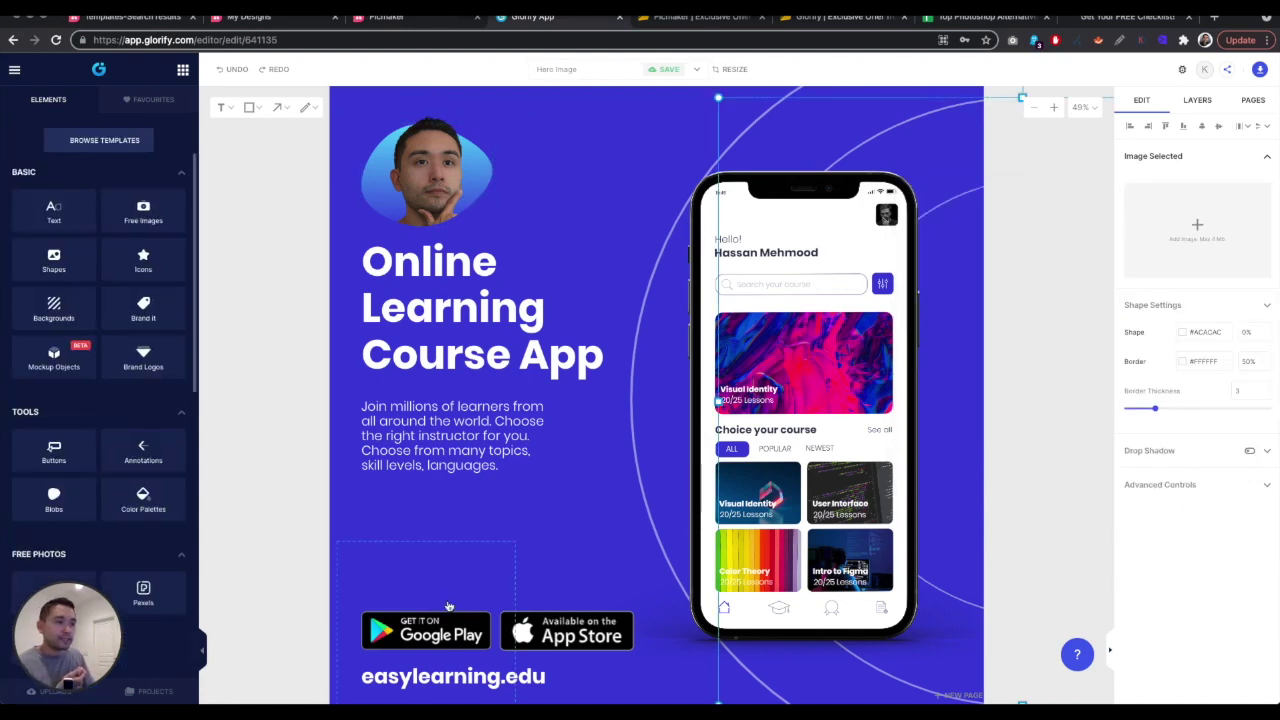
{"action": "scroll", "coordinate": [449, 607], "scroll_direction": "down", "scroll_amount": 3}
{"action": "left_click", "coordinate": [443, 557]}
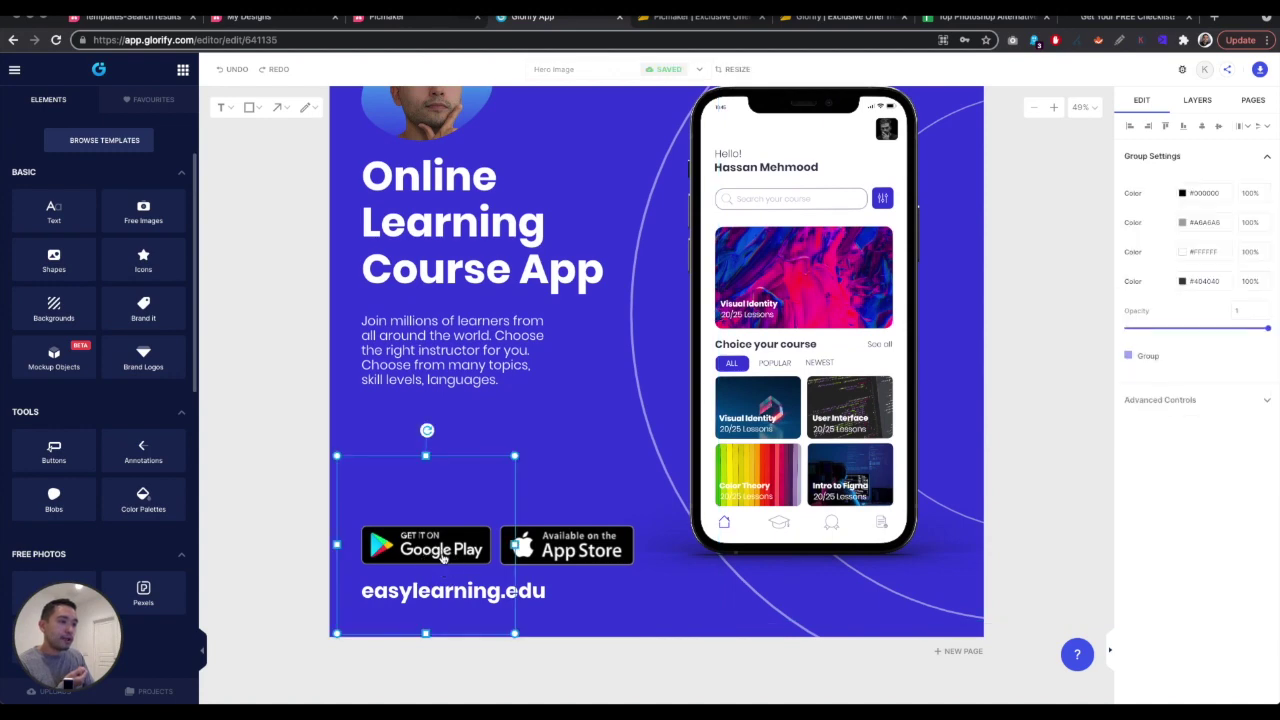
{"action": "key", "text": "BackSpace"}
{"action": "left_click", "coordinate": [555, 545]}
{"action": "key", "text": "BackSpace"}
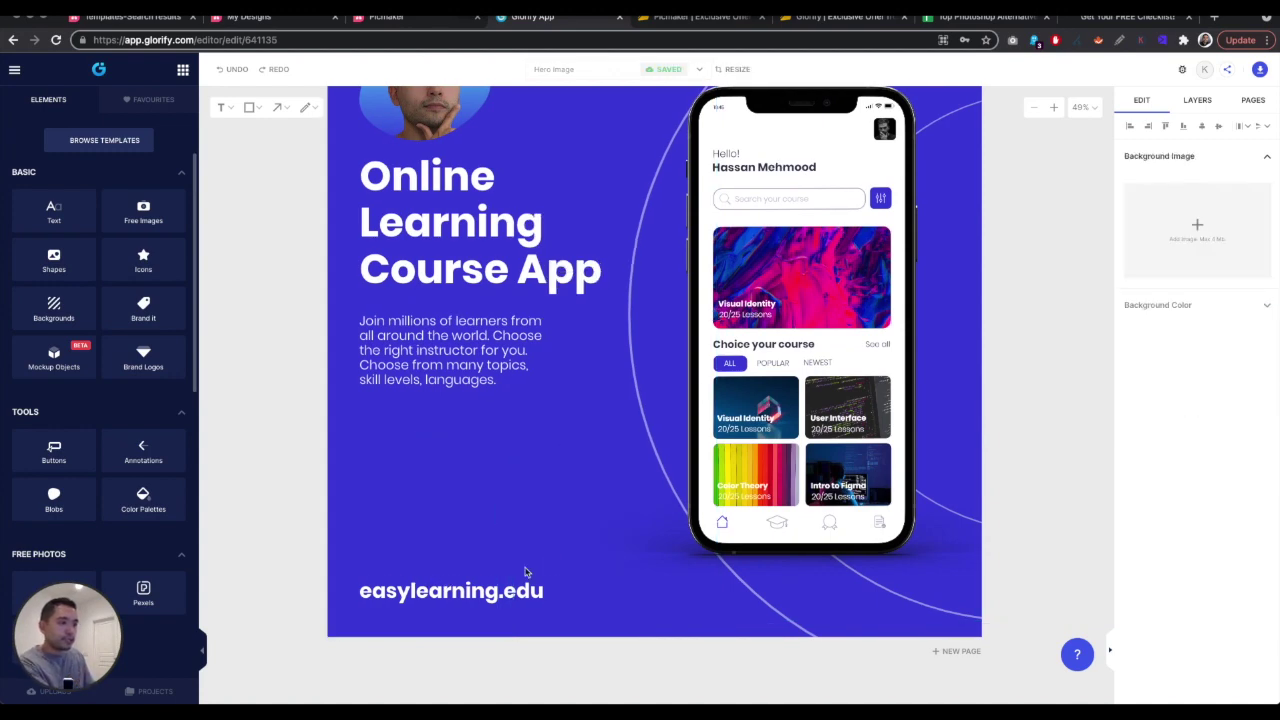
{"action": "left_click", "coordinate": [442, 594]}
{"action": "key", "text": "BackSpace"}
Step: Add several Buy Now buttons from Elements > Buttons
{"action": "left_click", "coordinate": [86, 453]}
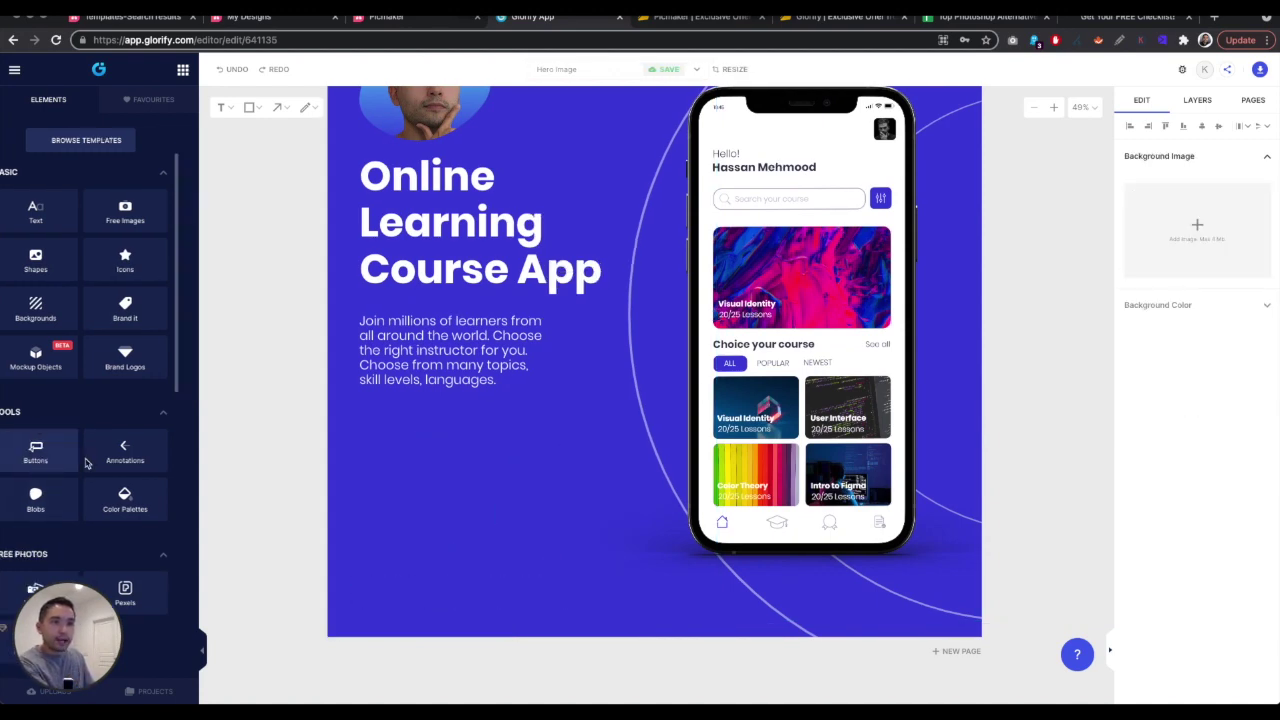
{"action": "left_click", "coordinate": [104, 197]}
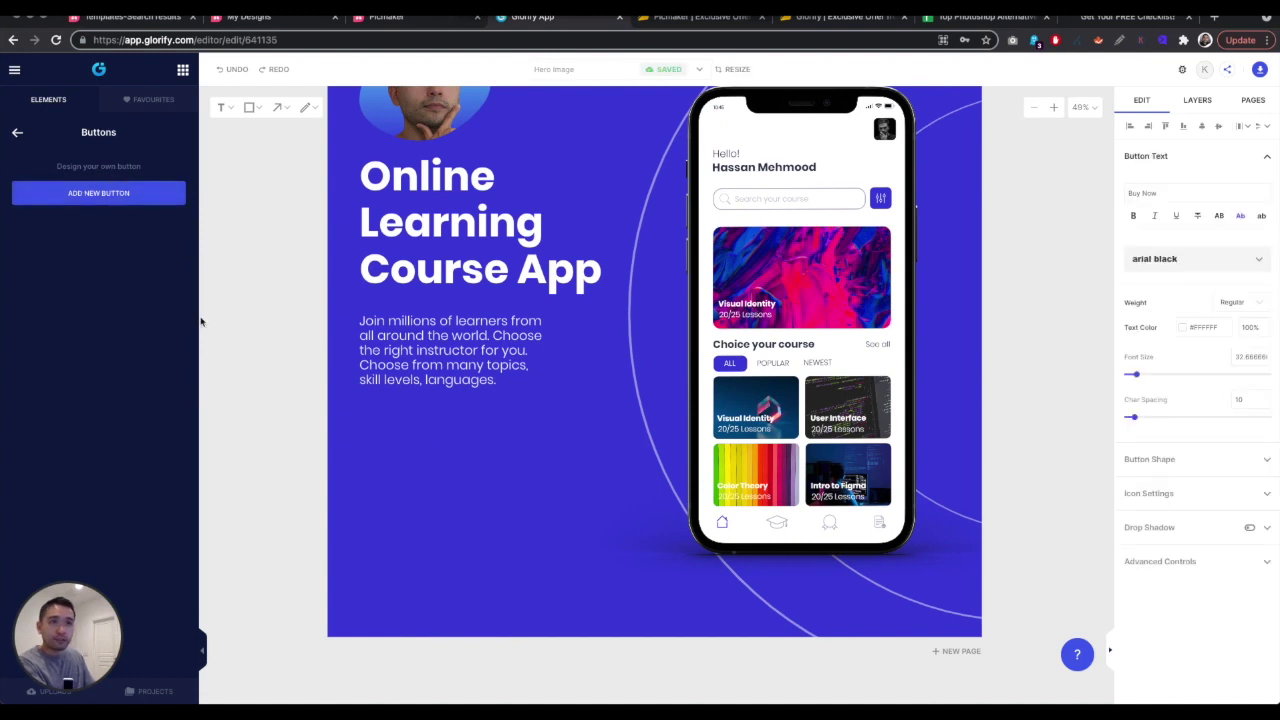
{"action": "left_click", "coordinate": [95, 199]}
{"action": "left_click", "coordinate": [17, 132]}
{"action": "scroll", "coordinate": [129, 456], "scroll_direction": "down", "scroll_amount": 1}
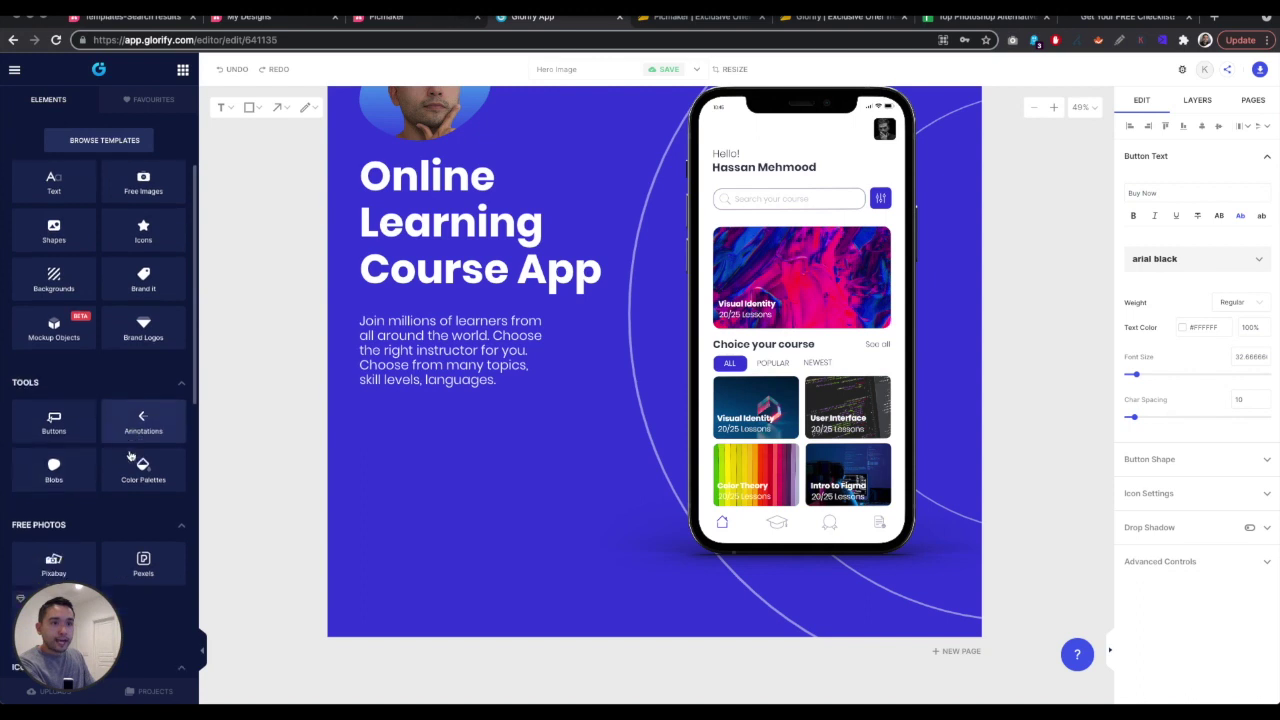
{"action": "left_click", "coordinate": [84, 419]}
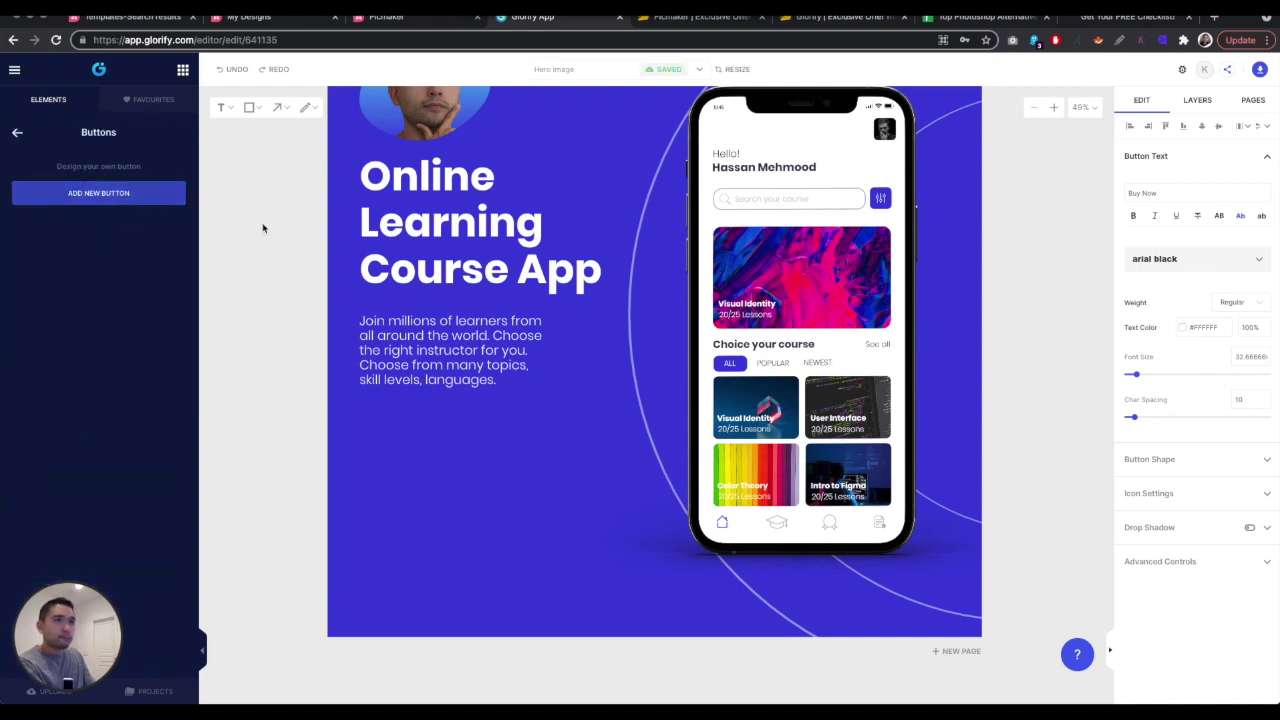
{"action": "left_click", "coordinate": [435, 283]}
{"action": "left_click", "coordinate": [132, 198]}
Step: Inspect the button's label and font options, then review the six button layers
{"action": "left_click", "coordinate": [1173, 194]}
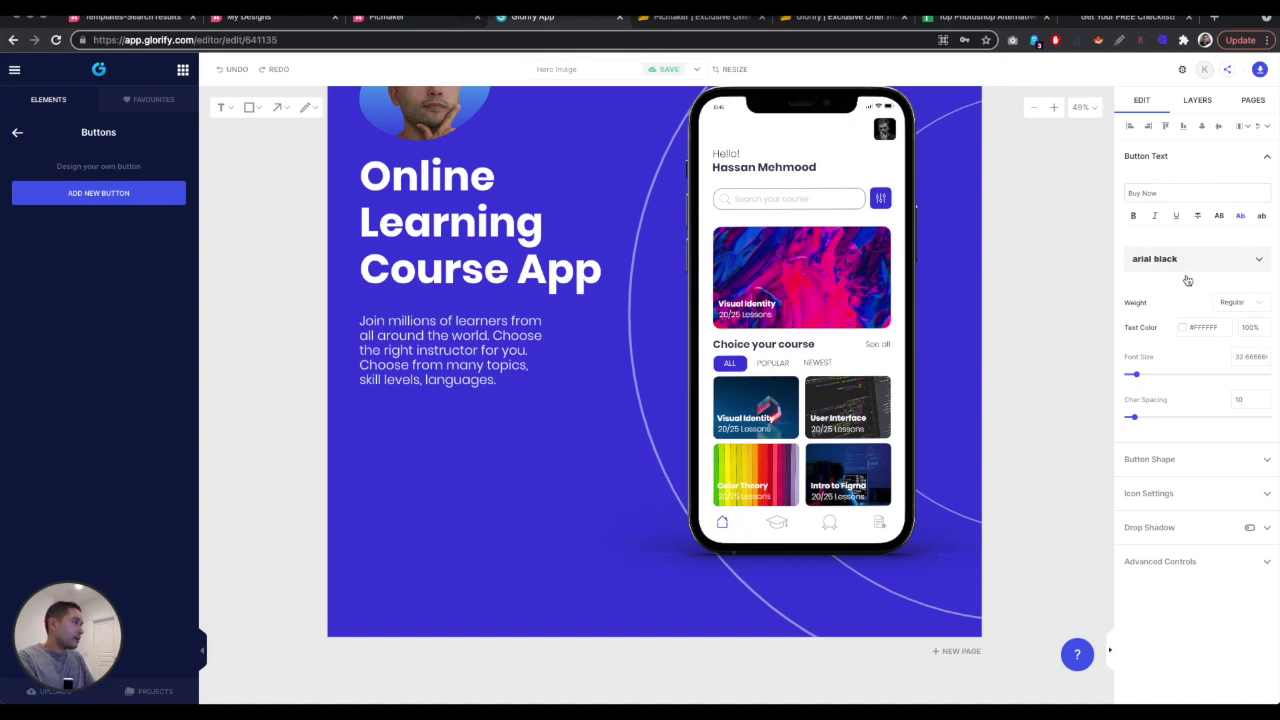
{"action": "left_click", "coordinate": [1143, 264]}
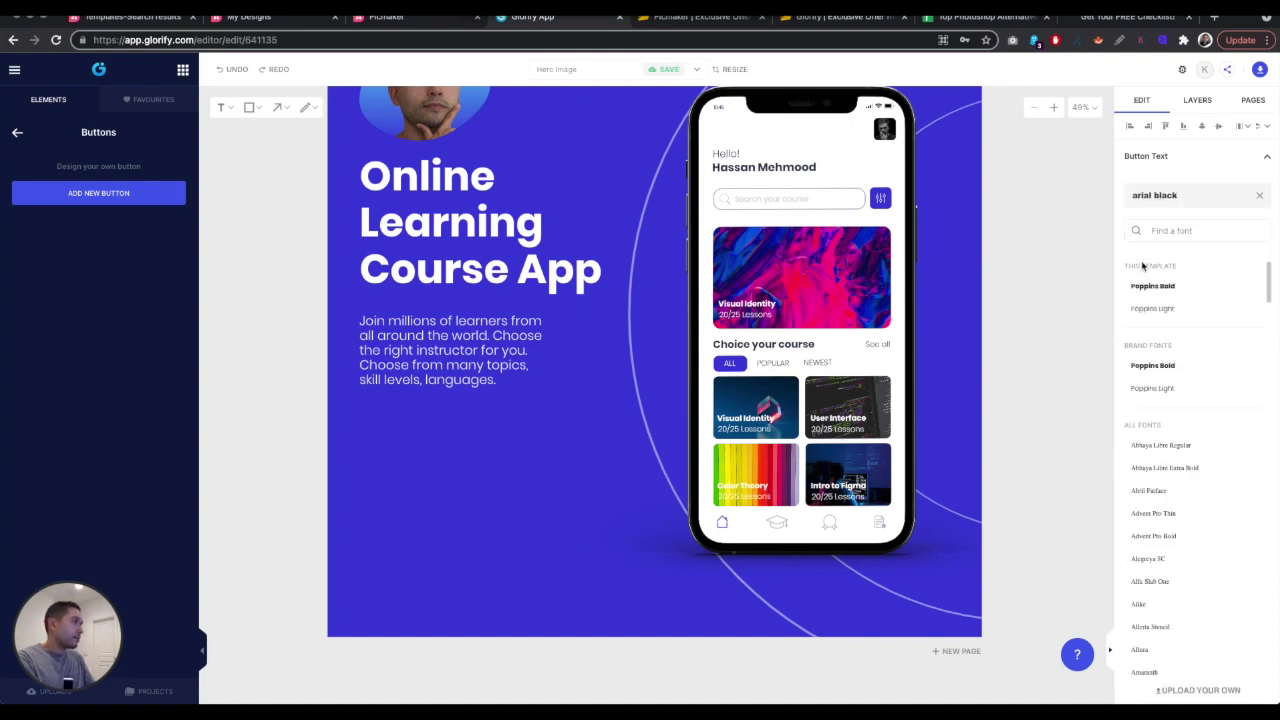
{"action": "left_click", "coordinate": [1203, 100]}
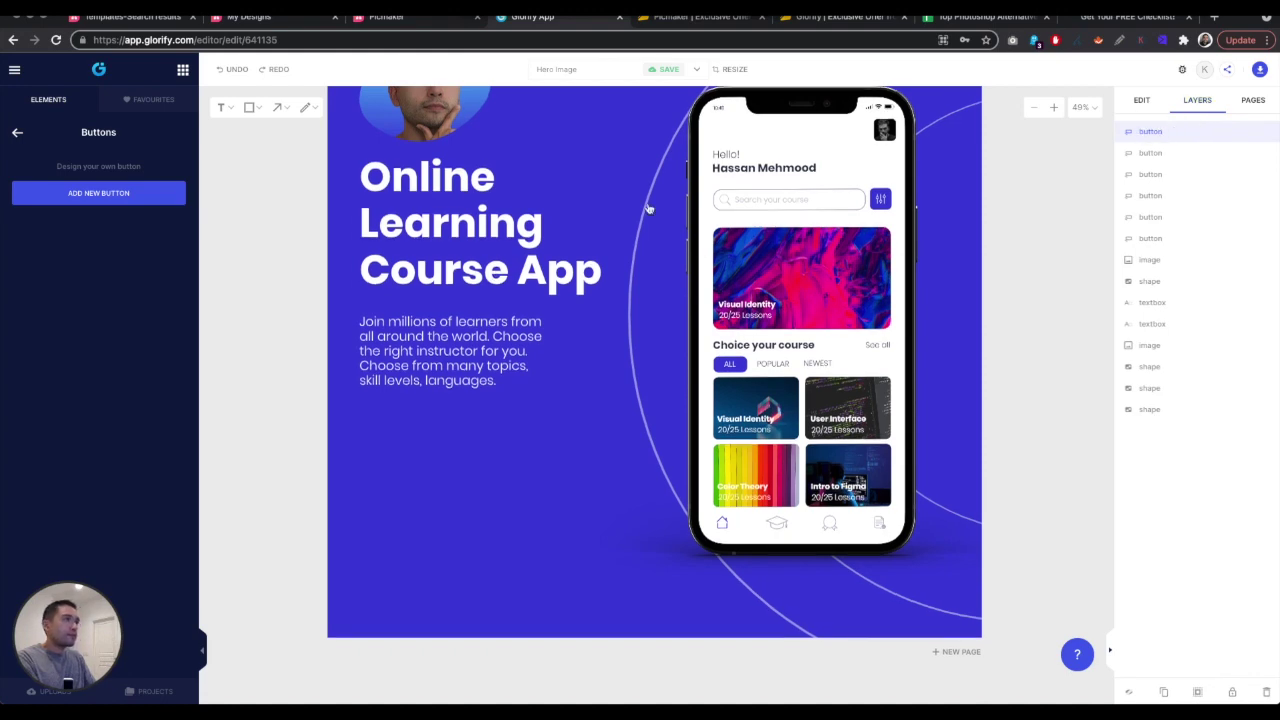
{"action": "scroll", "coordinate": [651, 209], "scroll_direction": "up", "scroll_amount": 1}
Step: Delete the six stacked duplicate Buy Now buttons at the top of the design
{"action": "left_click", "coordinate": [1034, 107]}
{"action": "left_click_drag", "start_coordinate": [481, 142], "coordinate": [491, 177]}
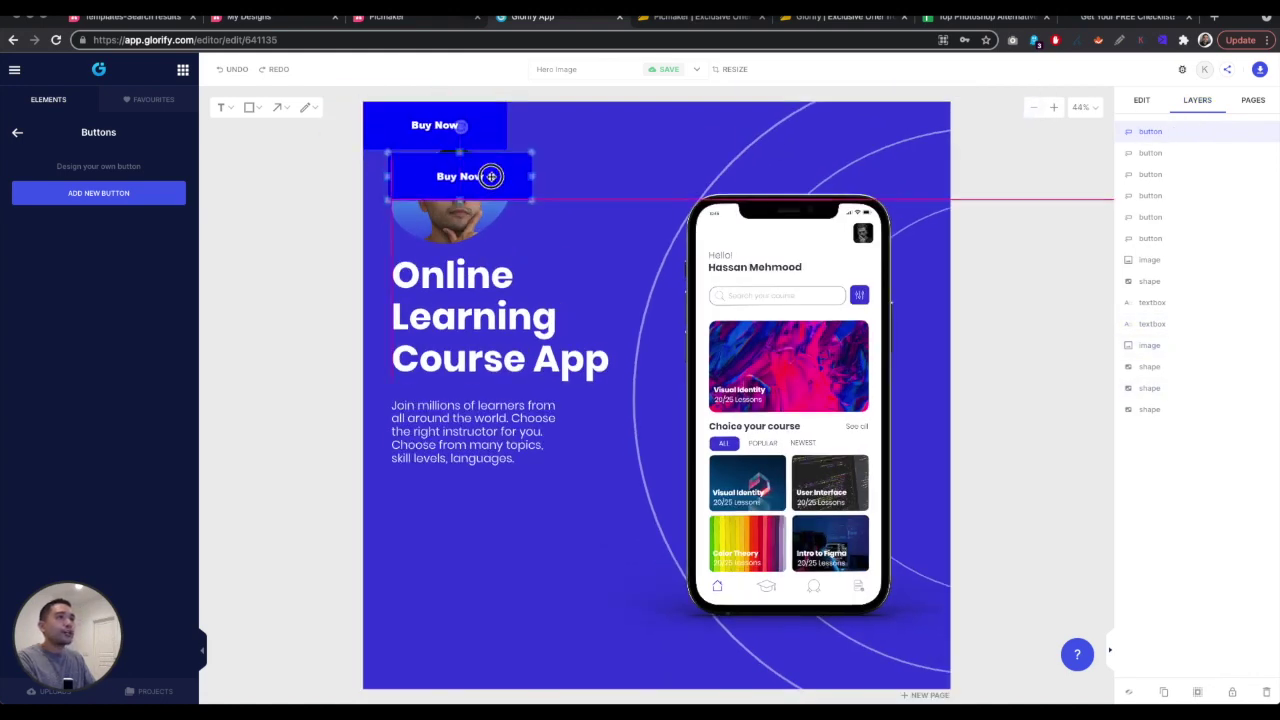
{"action": "key", "text": "Delete"}
{"action": "left_click", "coordinate": [454, 138]}
{"action": "key", "text": "Delete"}
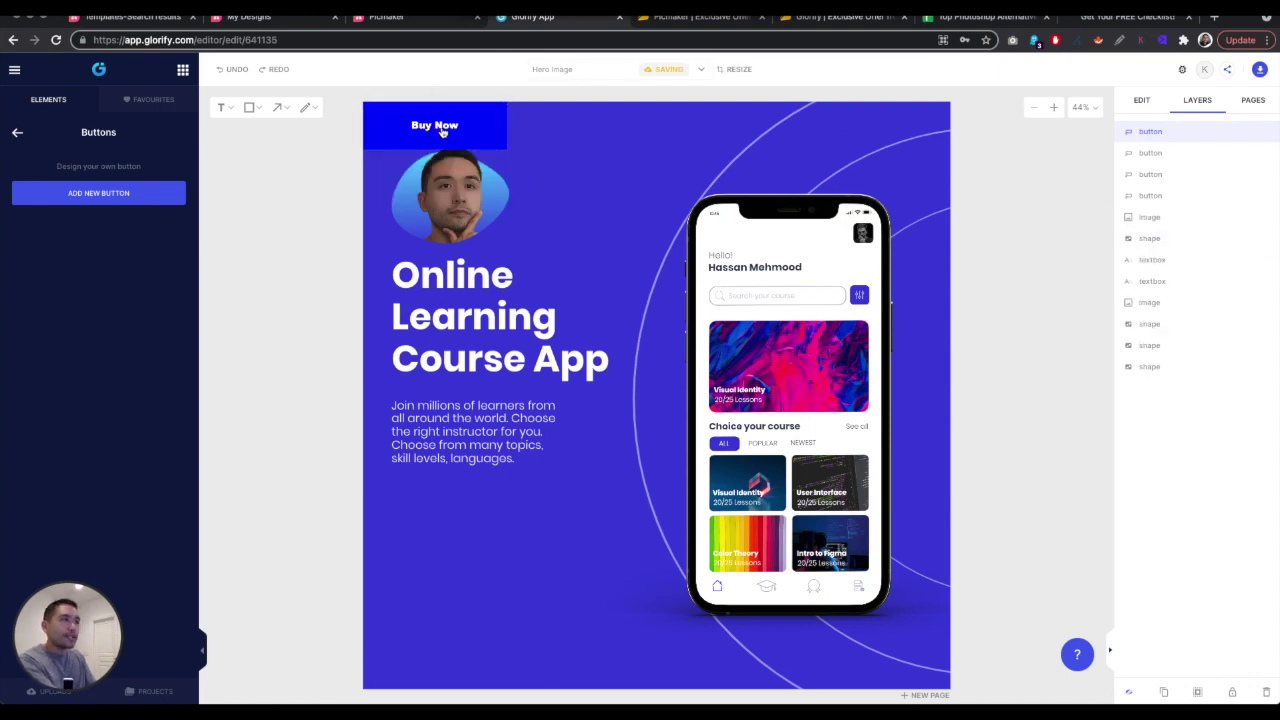
{"action": "left_click", "coordinate": [450, 134]}
{"action": "key", "text": "Delete"}
{"action": "left_click", "coordinate": [443, 127]}
{"action": "key", "text": "Delete"}
{"action": "left_click", "coordinate": [441, 125]}
{"action": "key", "text": "Delete"}
{"action": "left_click", "coordinate": [441, 125]}
{"action": "key", "text": "Delete"}
Step: Add a fresh Buy Now button and place it at the bottom-left of the design
{"action": "left_click", "coordinate": [117, 190]}
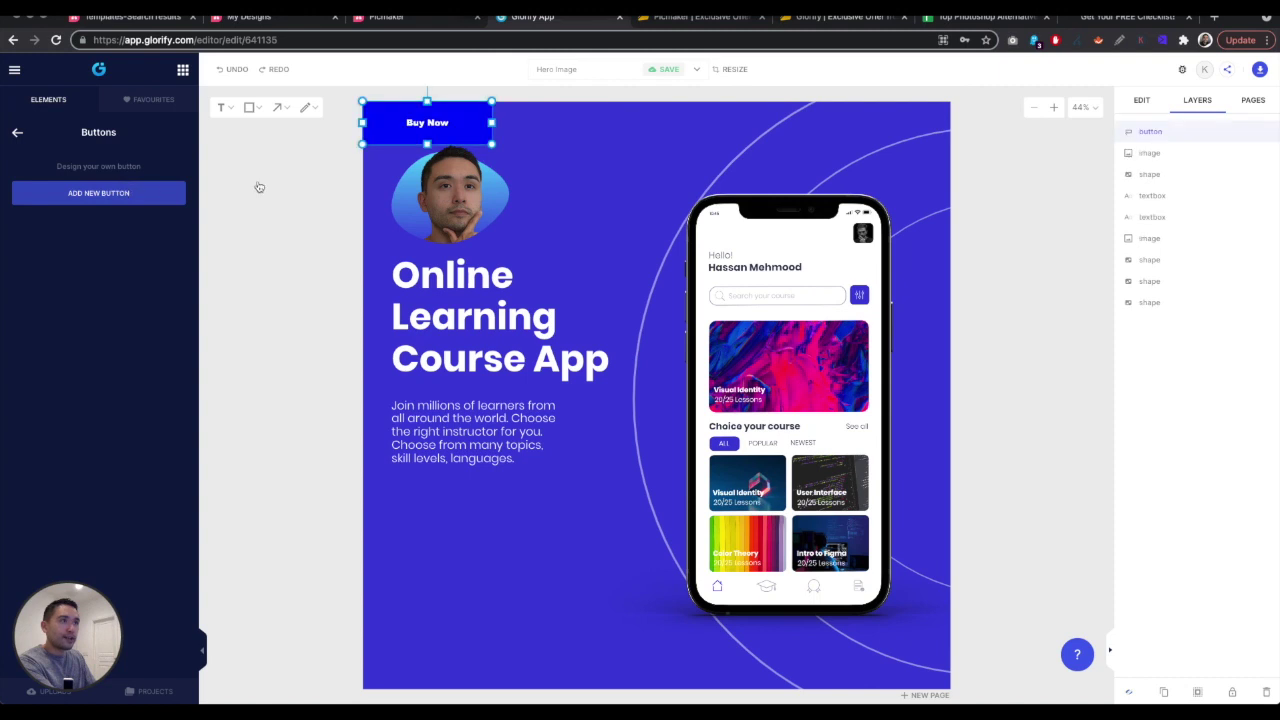
{"action": "left_click_drag", "start_coordinate": [434, 130], "coordinate": [449, 661]}
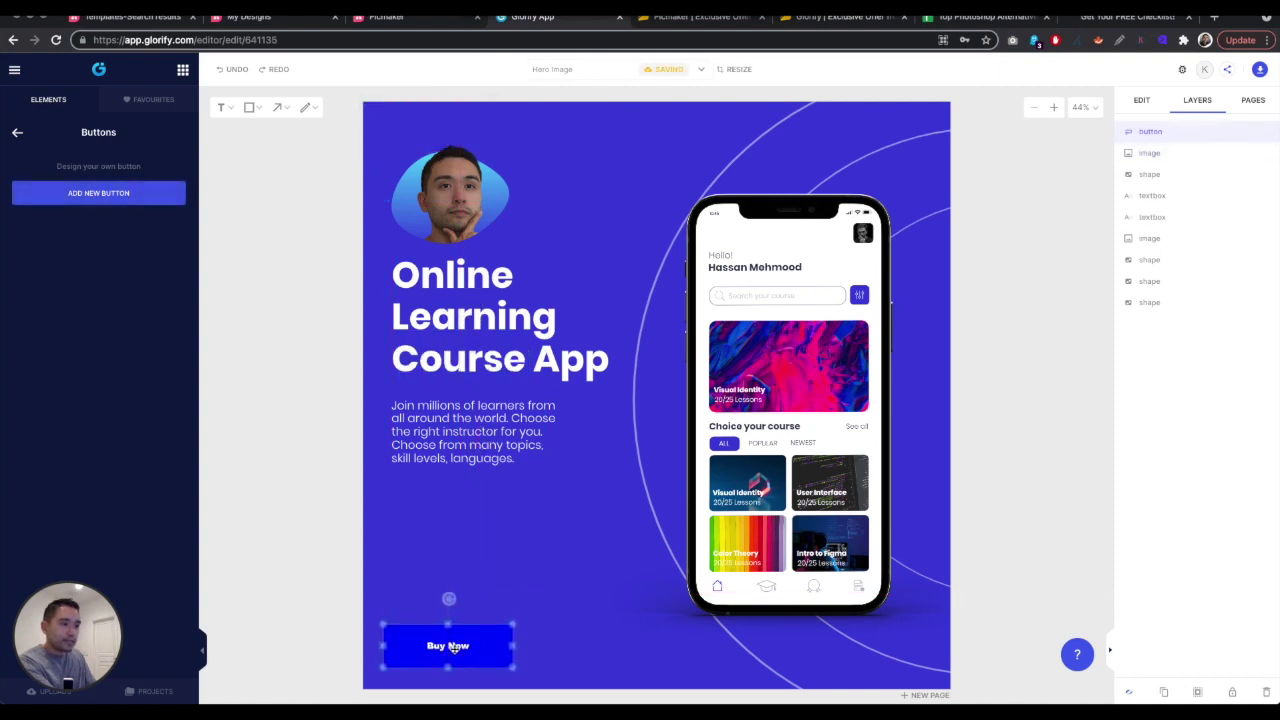
{"action": "left_click", "coordinate": [1139, 102]}
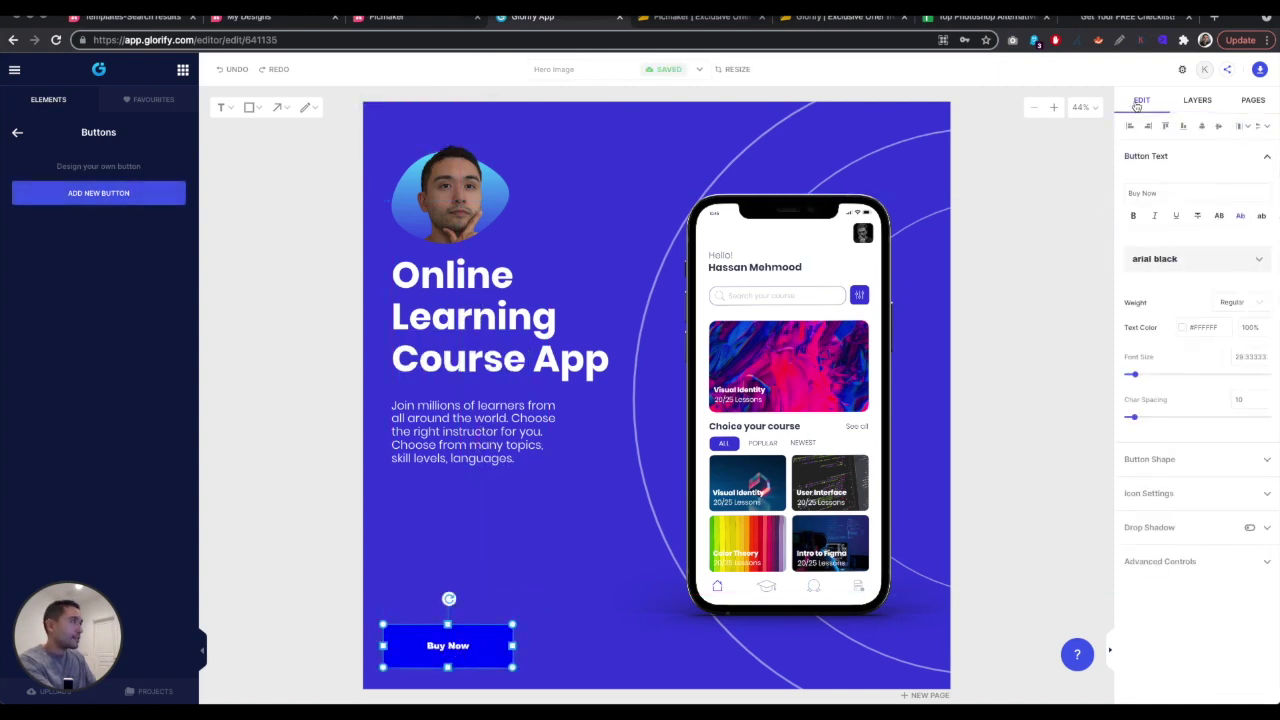
Step: Fully round the button's corners and give it a yellow-orange #FFAF01 fill
{"action": "left_click", "coordinate": [1268, 461]}
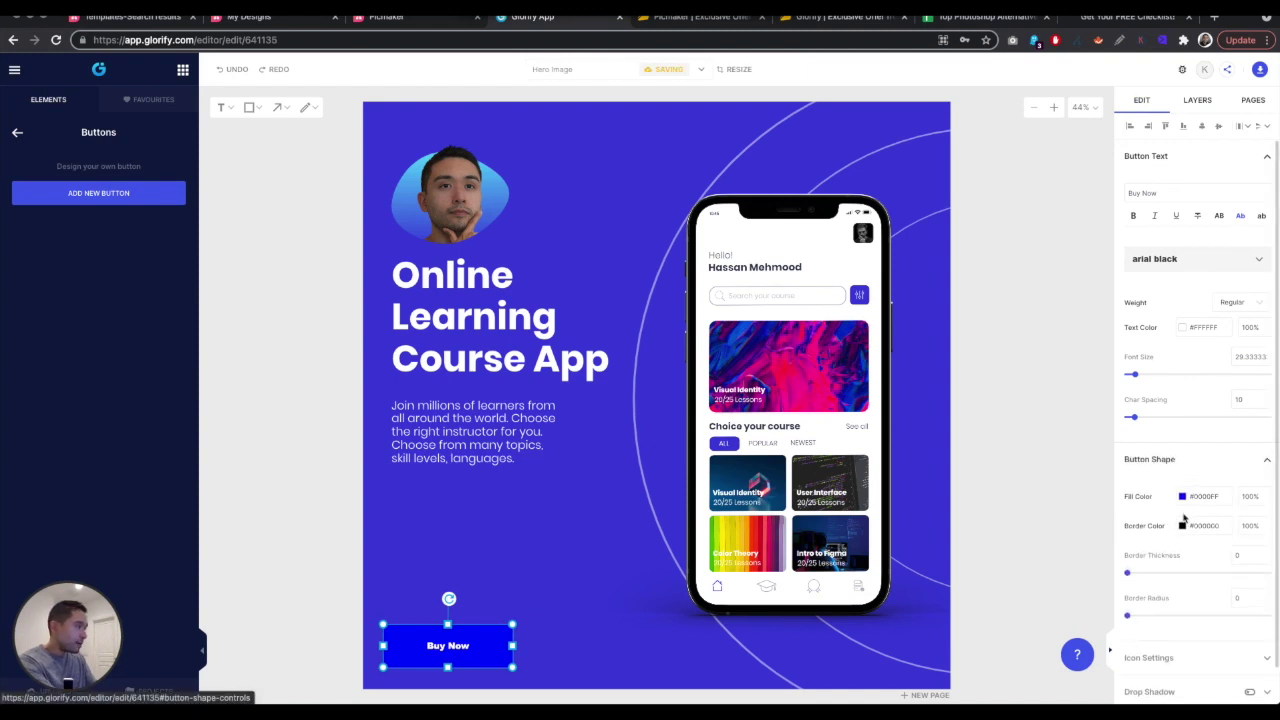
{"action": "left_click_drag", "start_coordinate": [1127, 615], "coordinate": [1155, 617]}
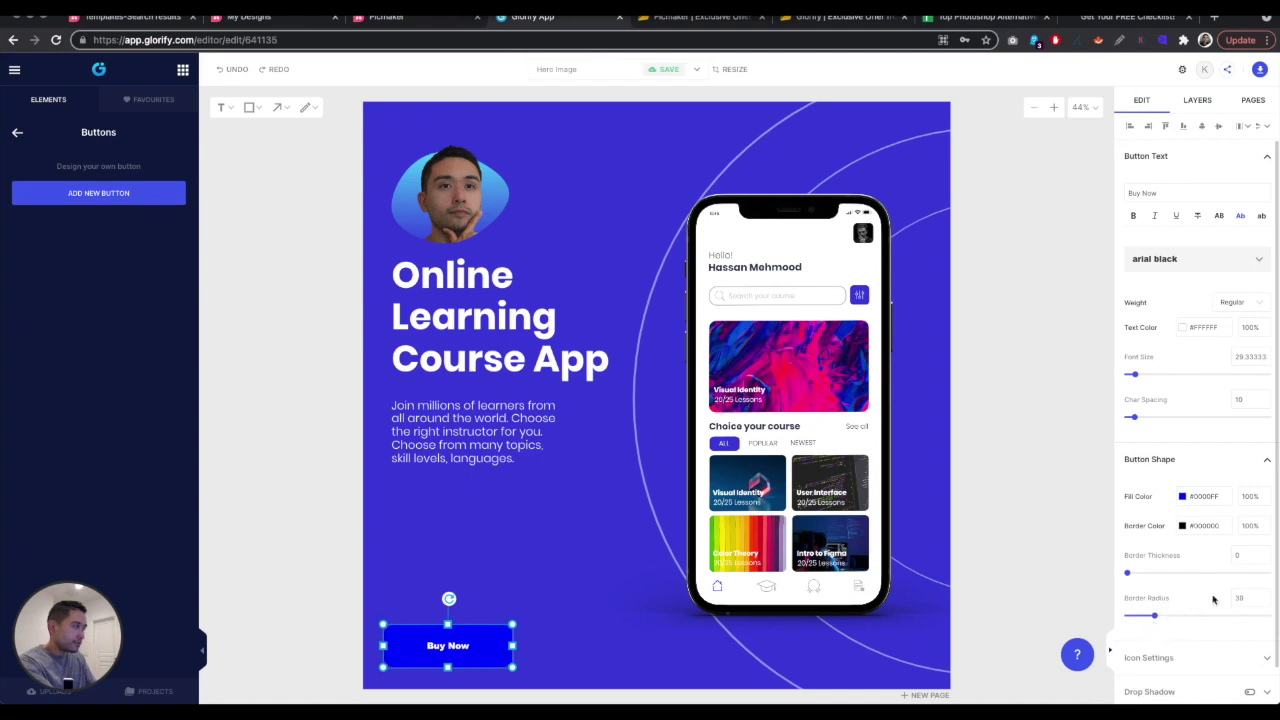
{"action": "left_click", "coordinate": [1268, 459]}
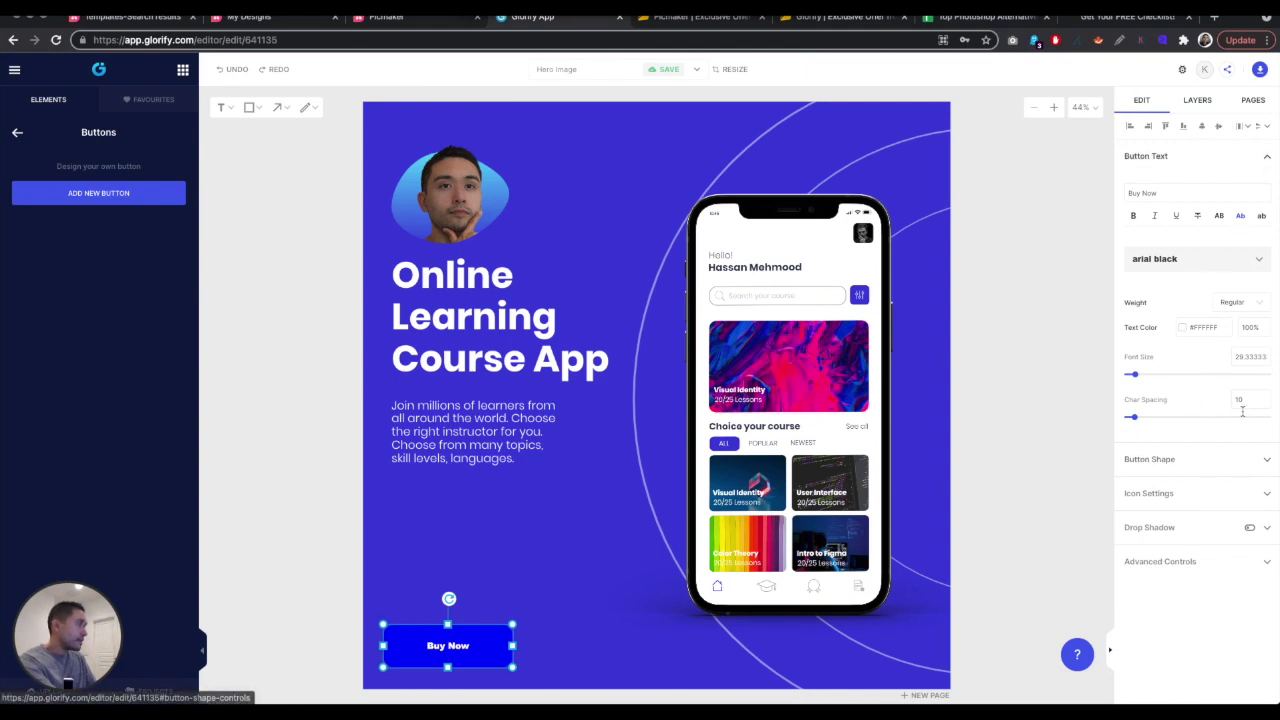
{"action": "left_click", "coordinate": [1269, 463]}
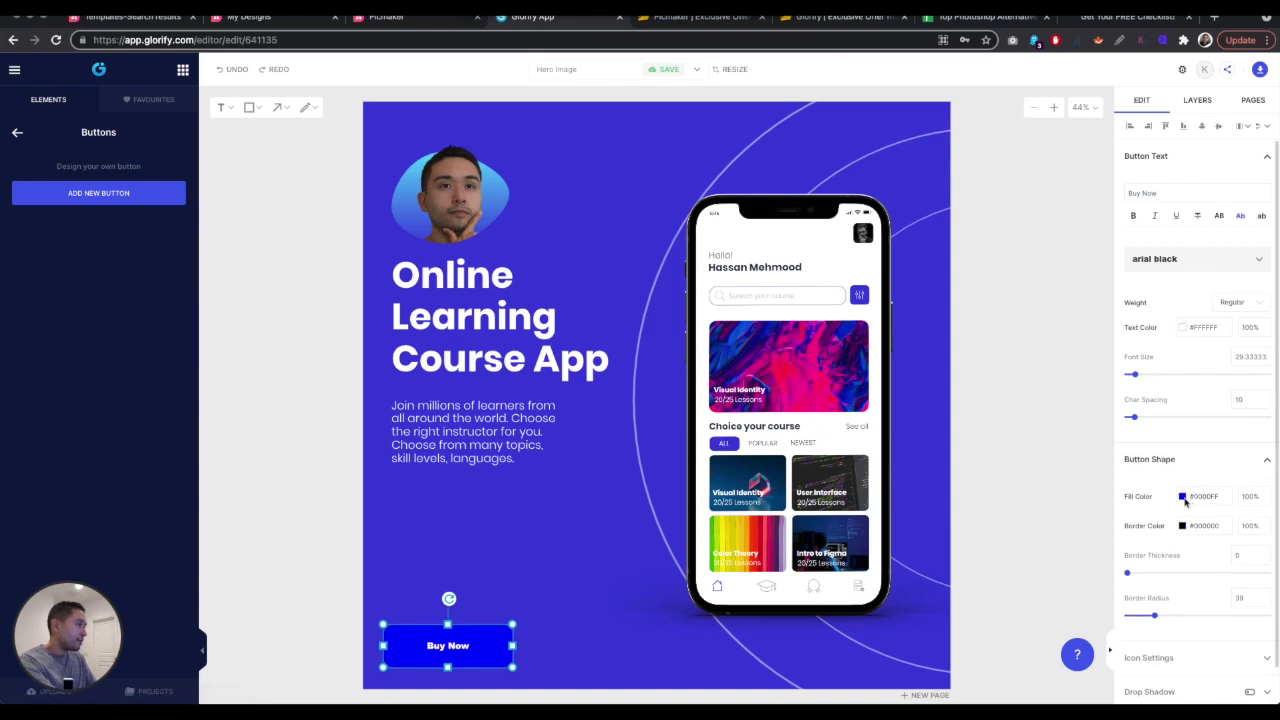
{"action": "left_click", "coordinate": [1182, 496]}
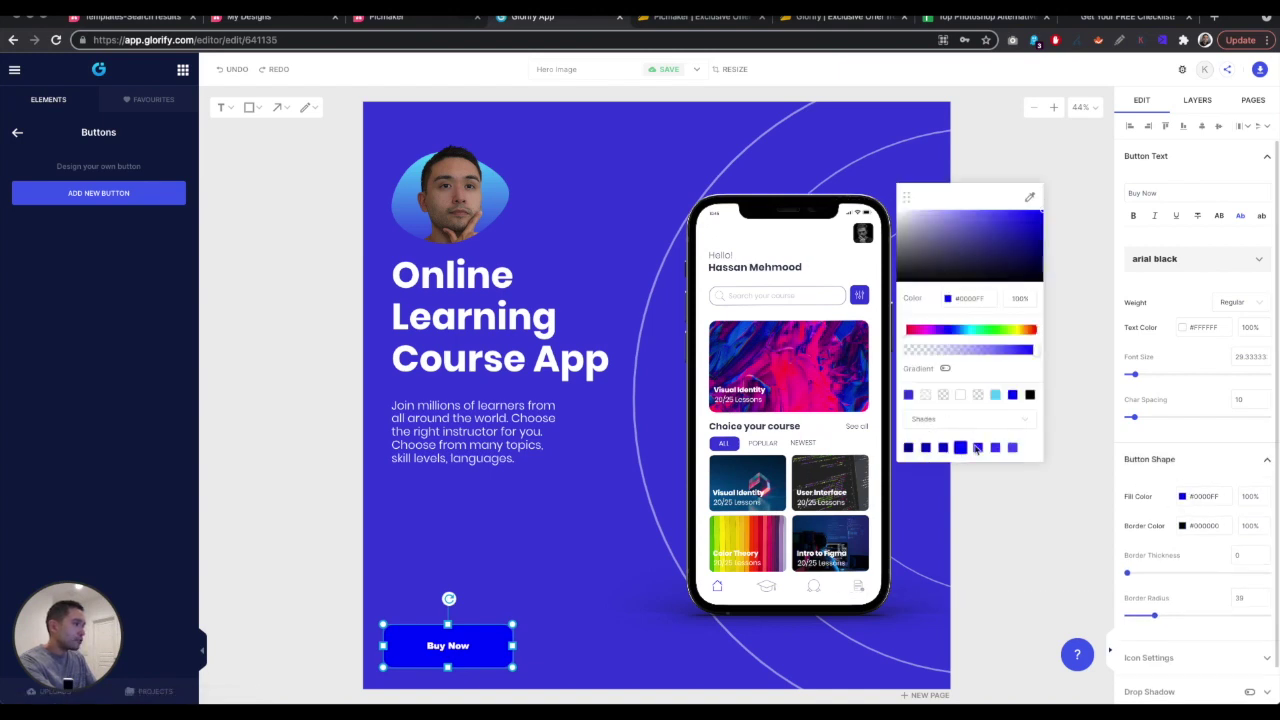
{"action": "left_click_drag", "start_coordinate": [1017, 336], "coordinate": [1020, 332]}
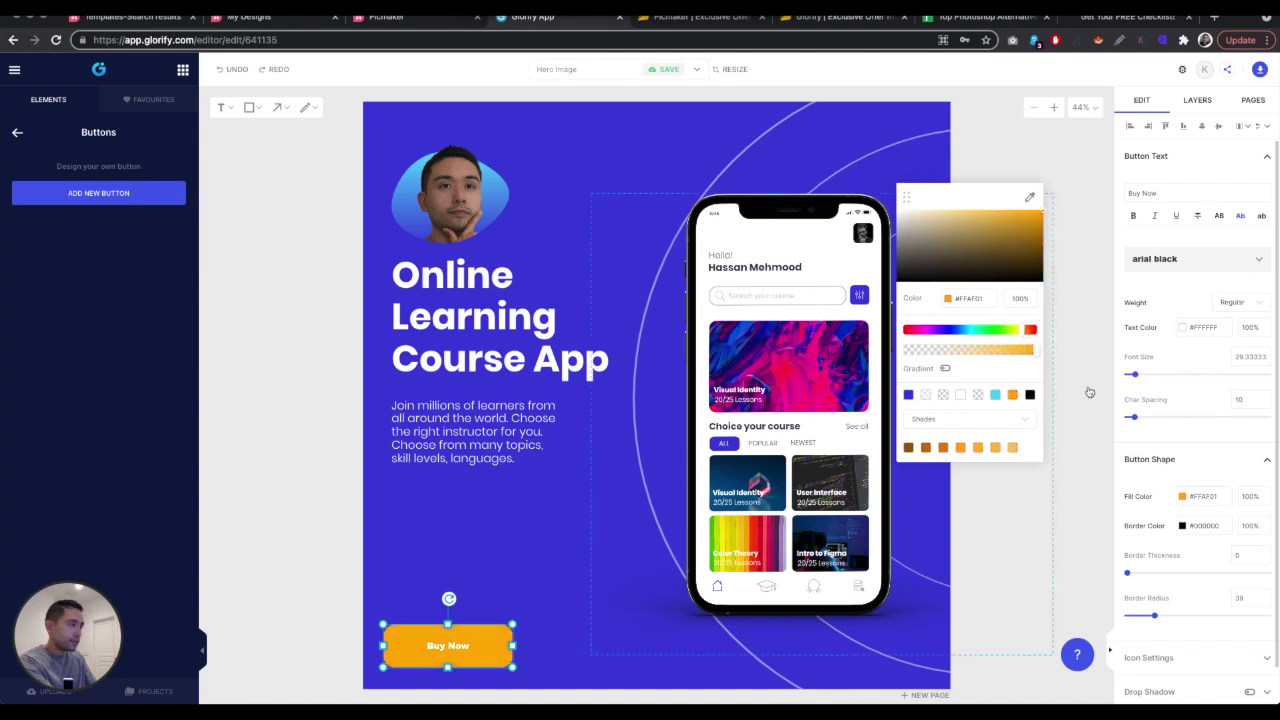
{"action": "left_click", "coordinate": [979, 448]}
{"action": "left_click", "coordinate": [996, 449]}
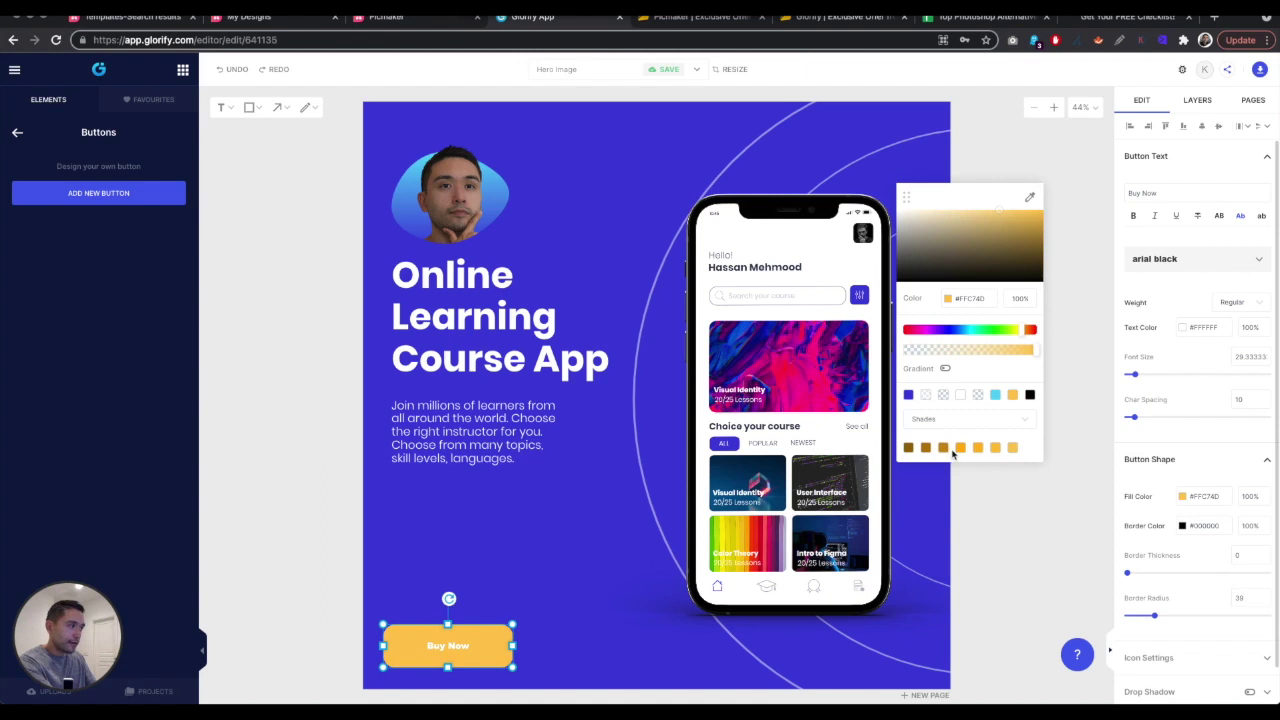
{"action": "left_click", "coordinate": [960, 448]}
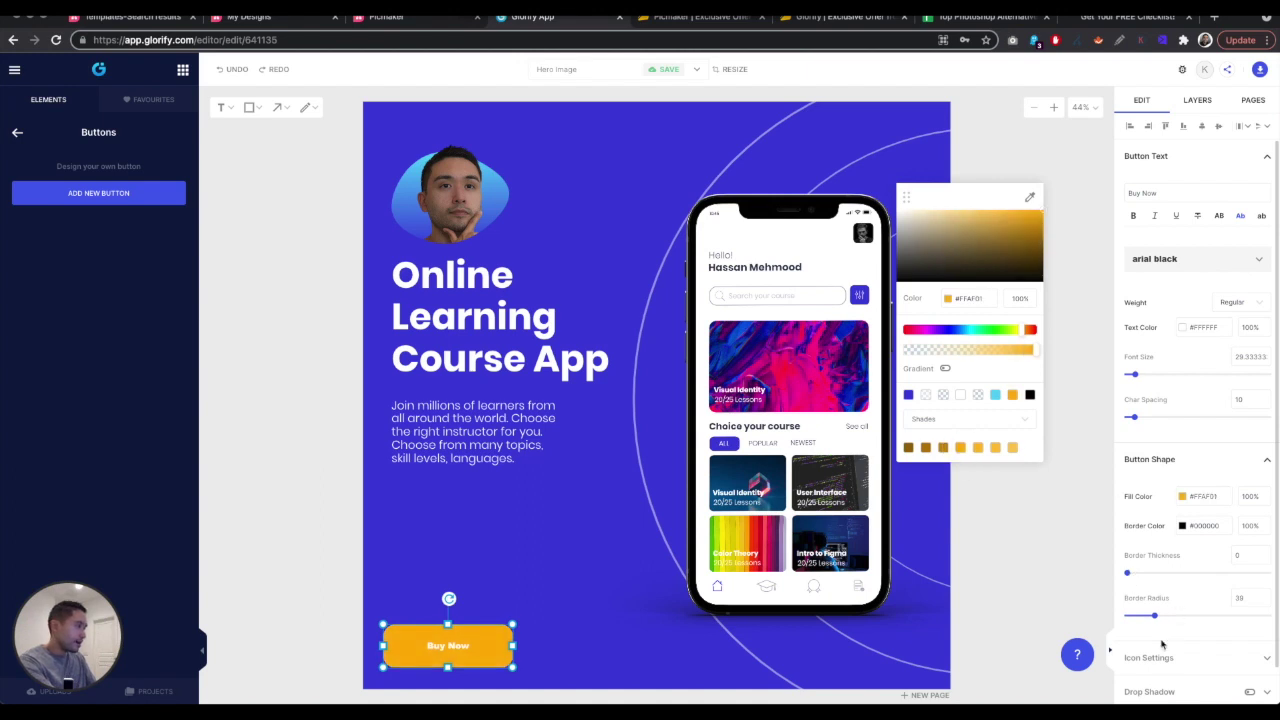
Step: Give the button a white border 8.3 thick
{"action": "left_click_drag", "start_coordinate": [1128, 574], "coordinate": [1138, 573]}
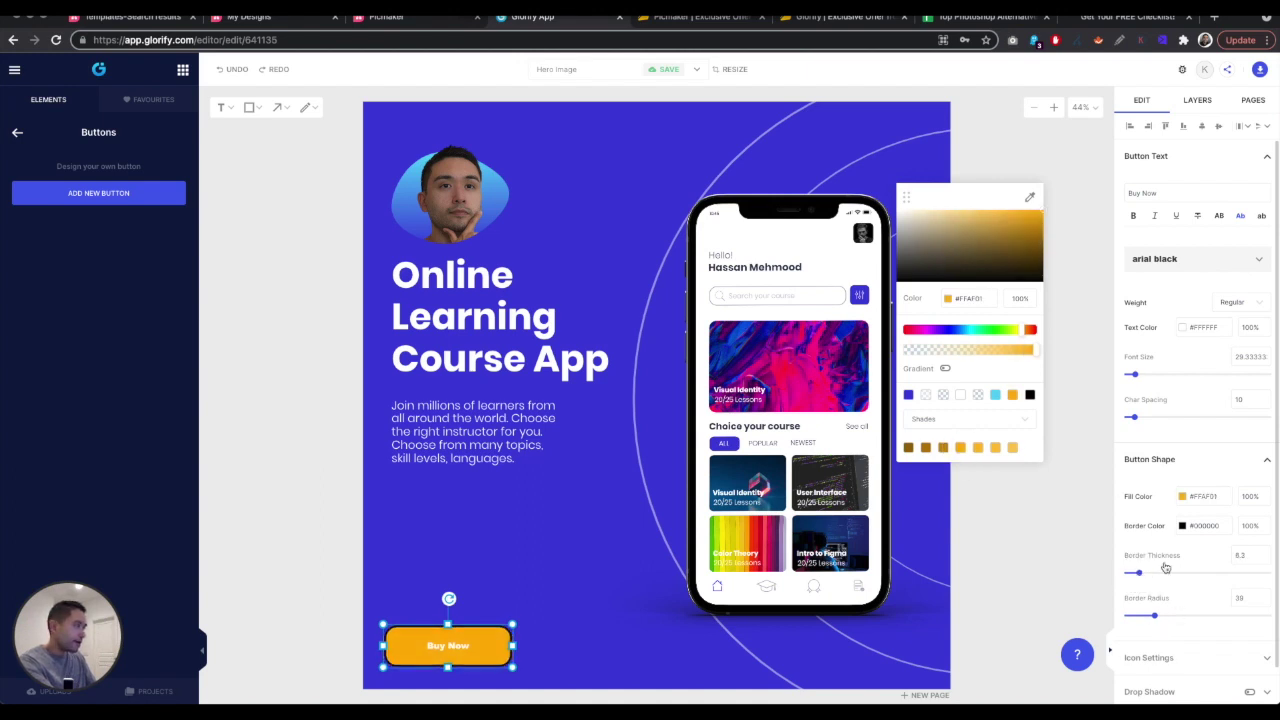
{"action": "left_click", "coordinate": [1183, 527]}
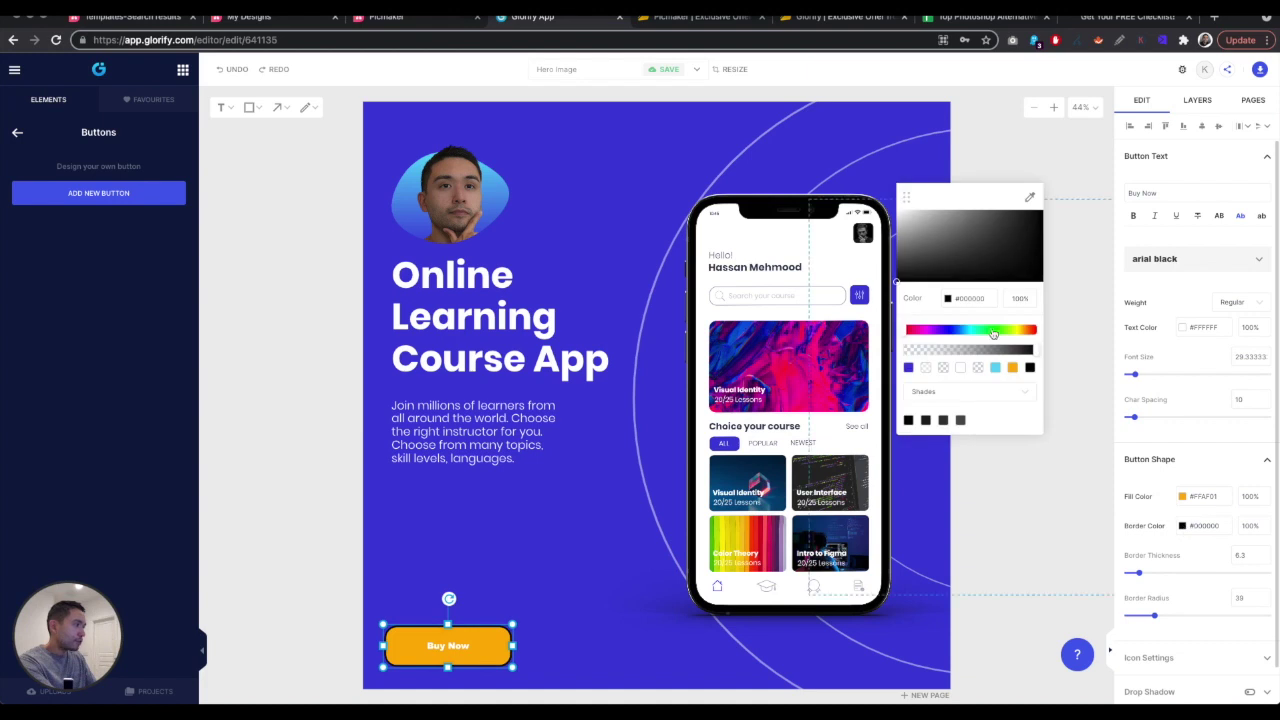
{"action": "left_click", "coordinate": [900, 212]}
{"action": "left_click", "coordinate": [383, 467]}
Step: Make the button text uppercase BUY NOW in larger Poppins Bold
{"action": "left_click", "coordinate": [448, 646]}
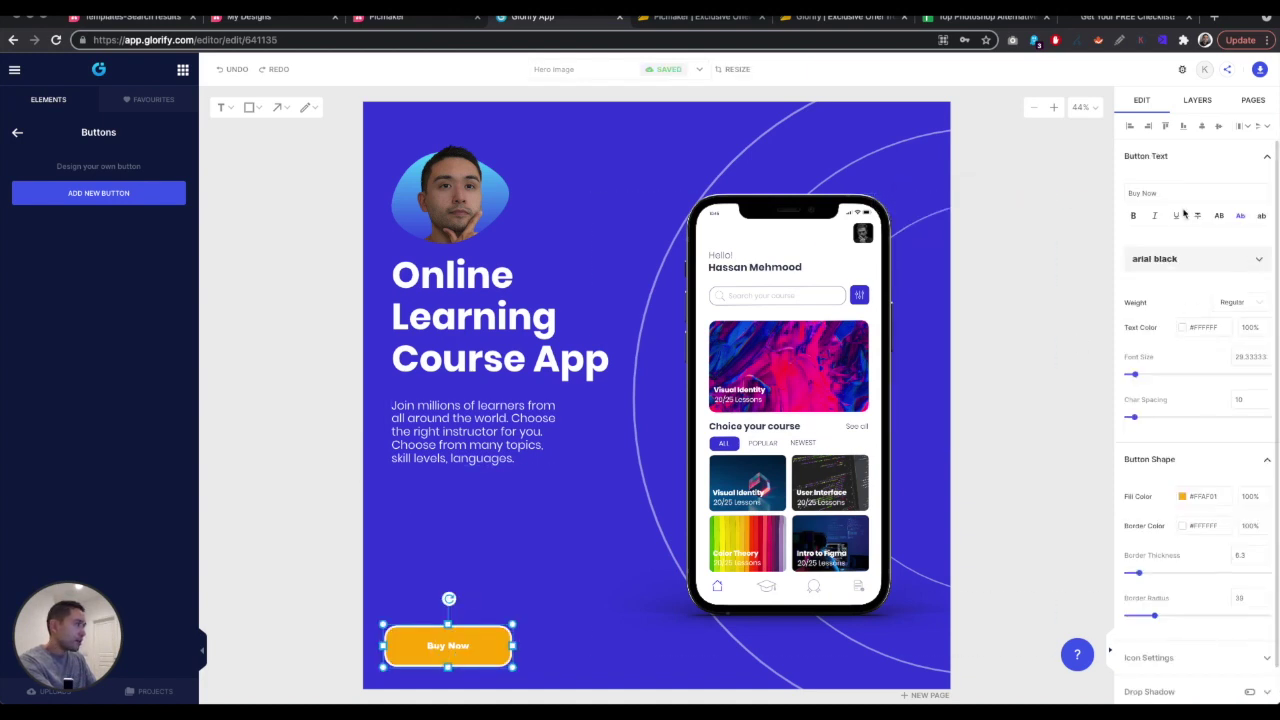
{"action": "left_click", "coordinate": [1220, 218]}
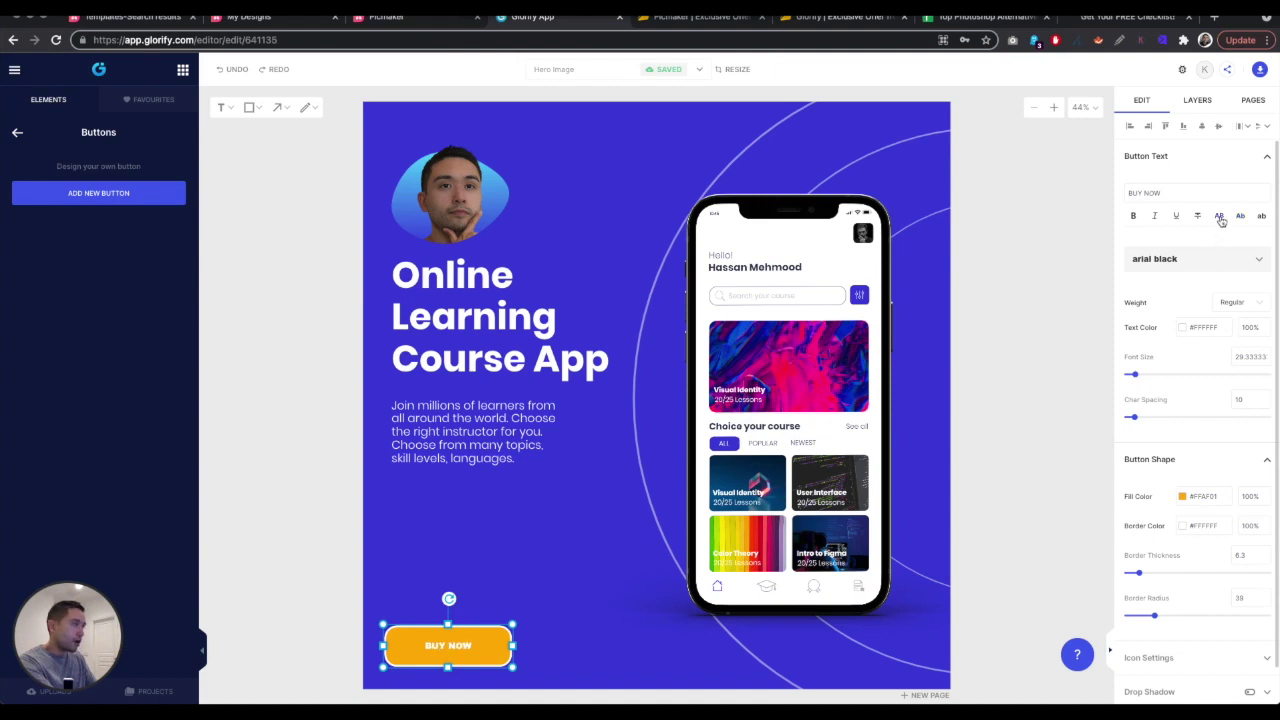
{"action": "left_click_drag", "start_coordinate": [1133, 374], "coordinate": [1144, 376]}
{"action": "left_click", "coordinate": [1256, 260]}
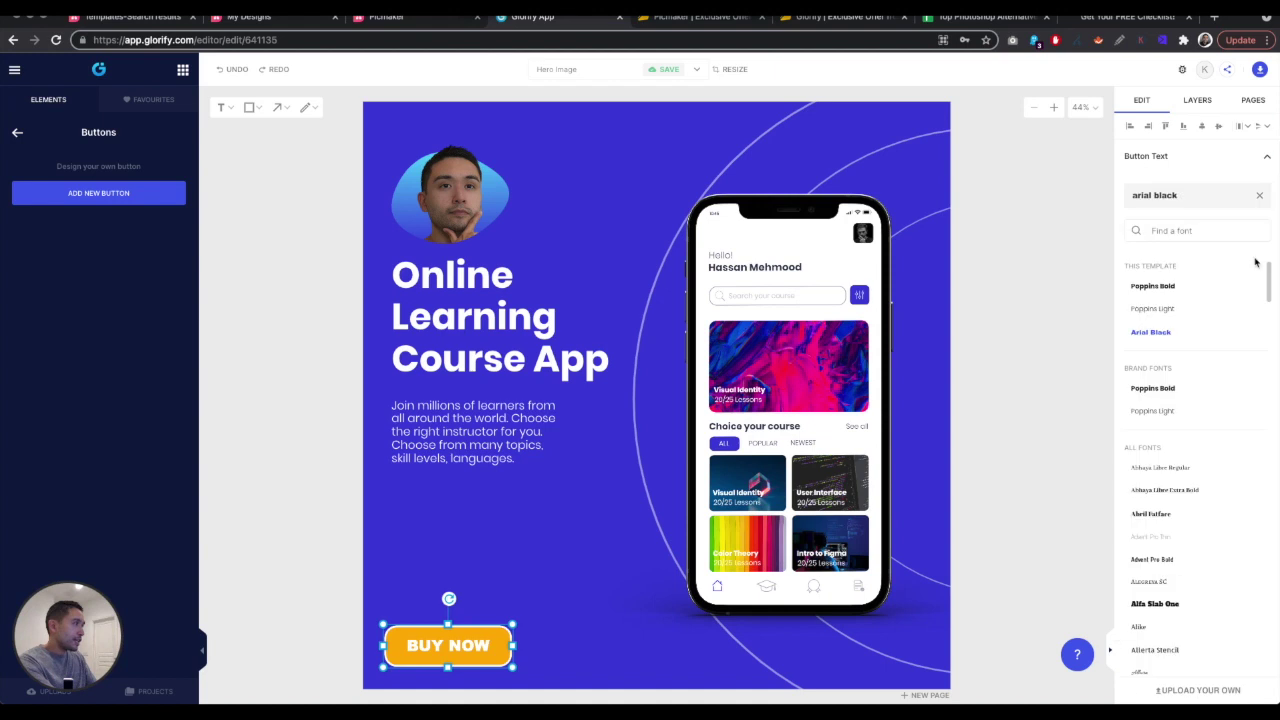
{"action": "left_click", "coordinate": [1153, 286]}
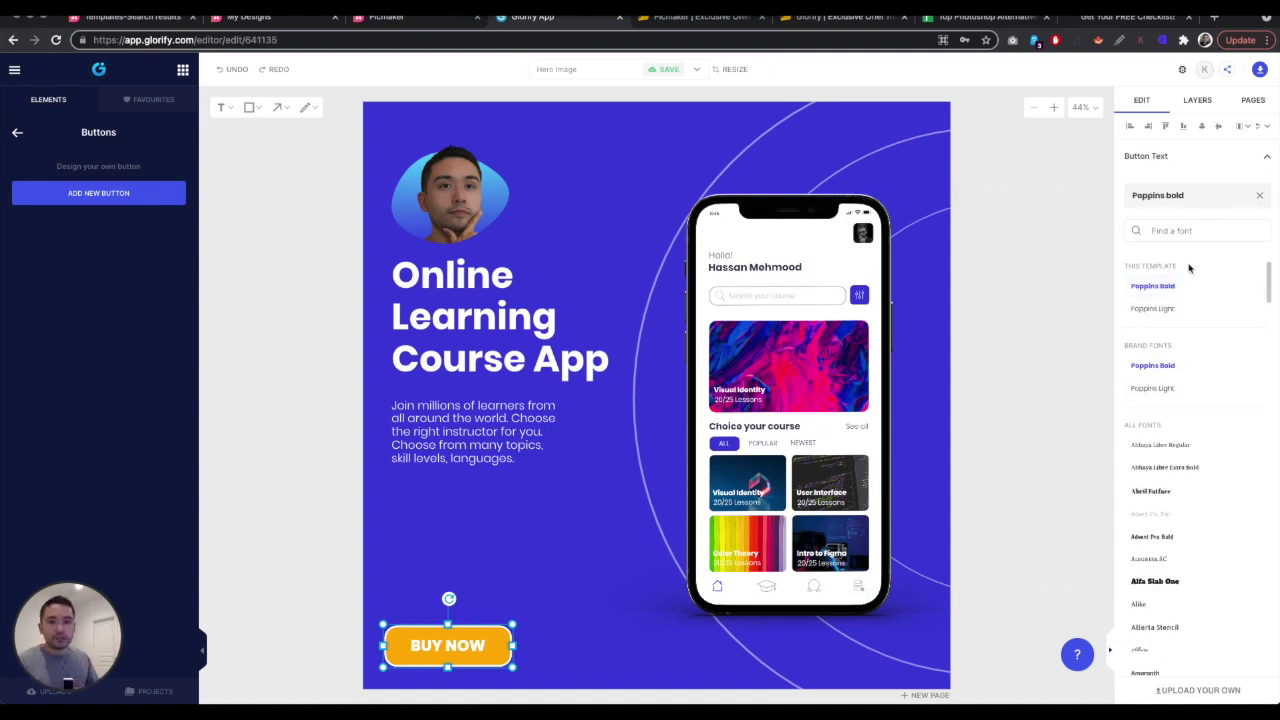
{"action": "left_click", "coordinate": [17, 132]}
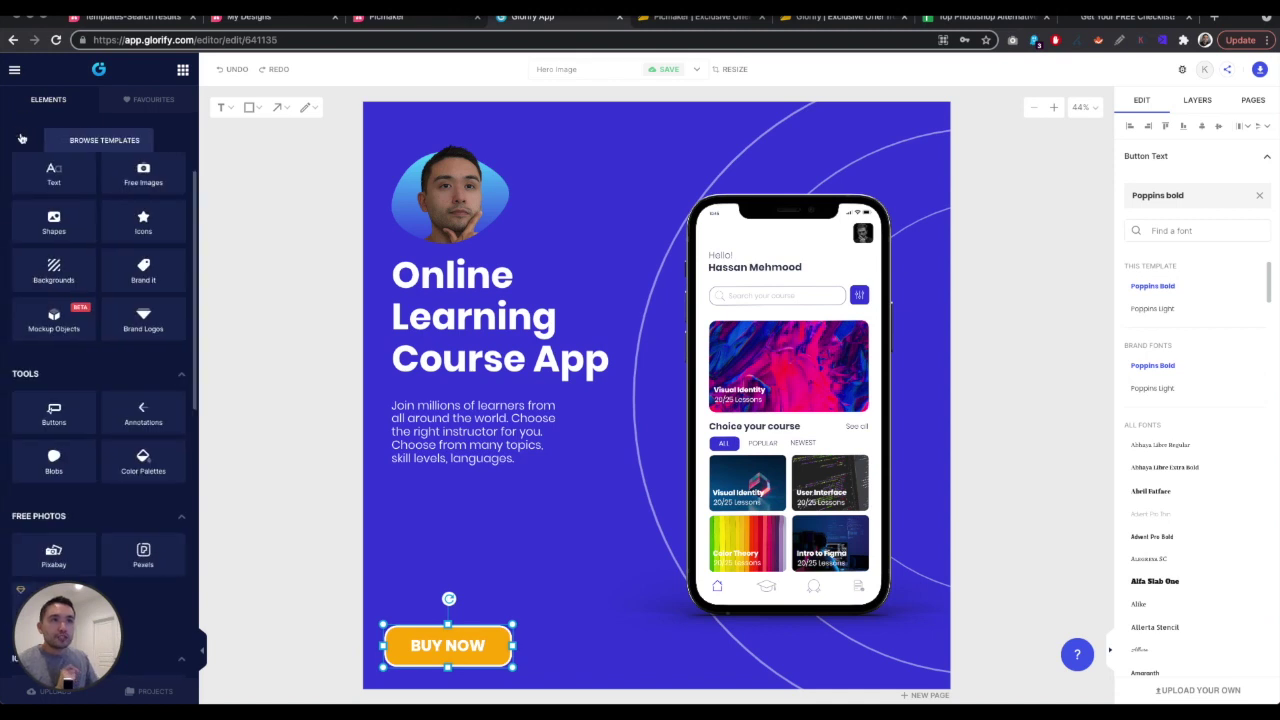
Step: Add an annotation arrow and position it pointing at the top of the phone
{"action": "left_click", "coordinate": [141, 414]}
{"action": "left_click", "coordinate": [160, 235]}
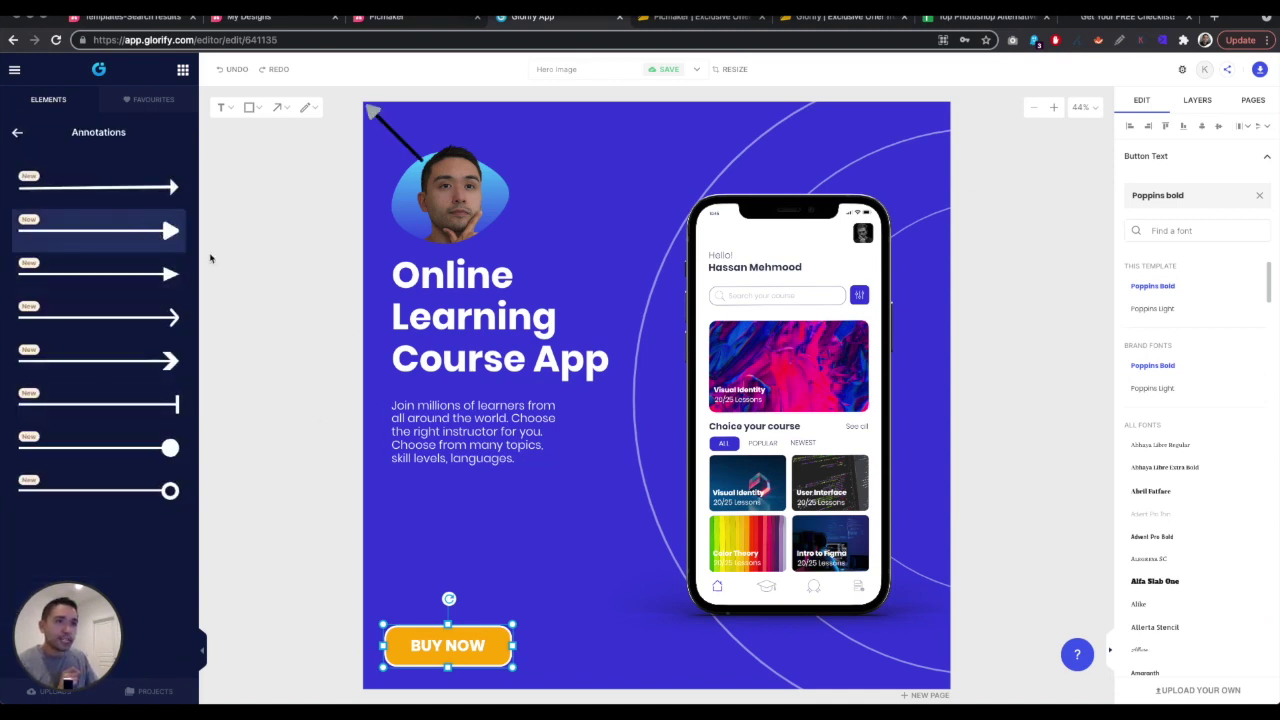
{"action": "left_click", "coordinate": [371, 114]}
{"action": "mouse_move", "coordinate": [371, 114]}
{"action": "left_mouse_down"}
{"action": "mouse_move", "coordinate": [606, 449]}
{"action": "mouse_move", "coordinate": [676, 277]}
{"action": "mouse_move", "coordinate": [684, 198]}
{"action": "left_mouse_up"}
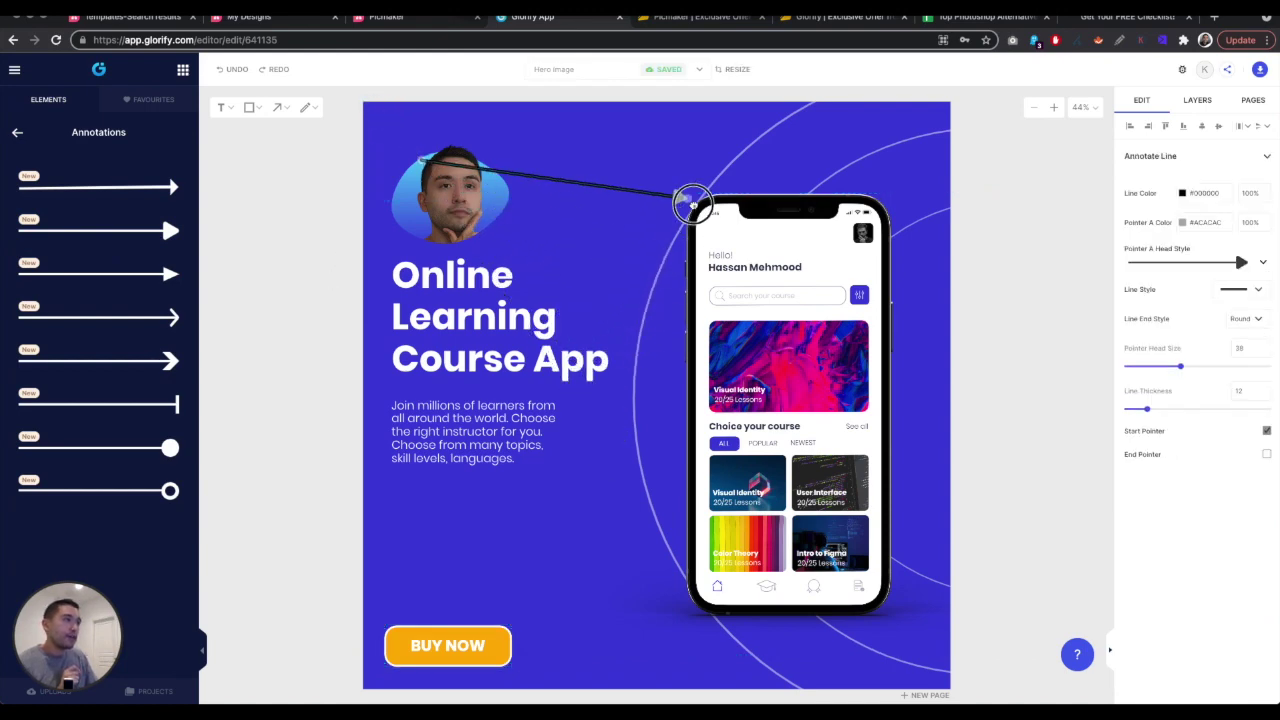
{"action": "mouse_move", "coordinate": [422, 160]}
{"action": "left_mouse_down"}
{"action": "mouse_move", "coordinate": [457, 137]}
{"action": "mouse_move", "coordinate": [625, 153]}
{"action": "left_mouse_up"}
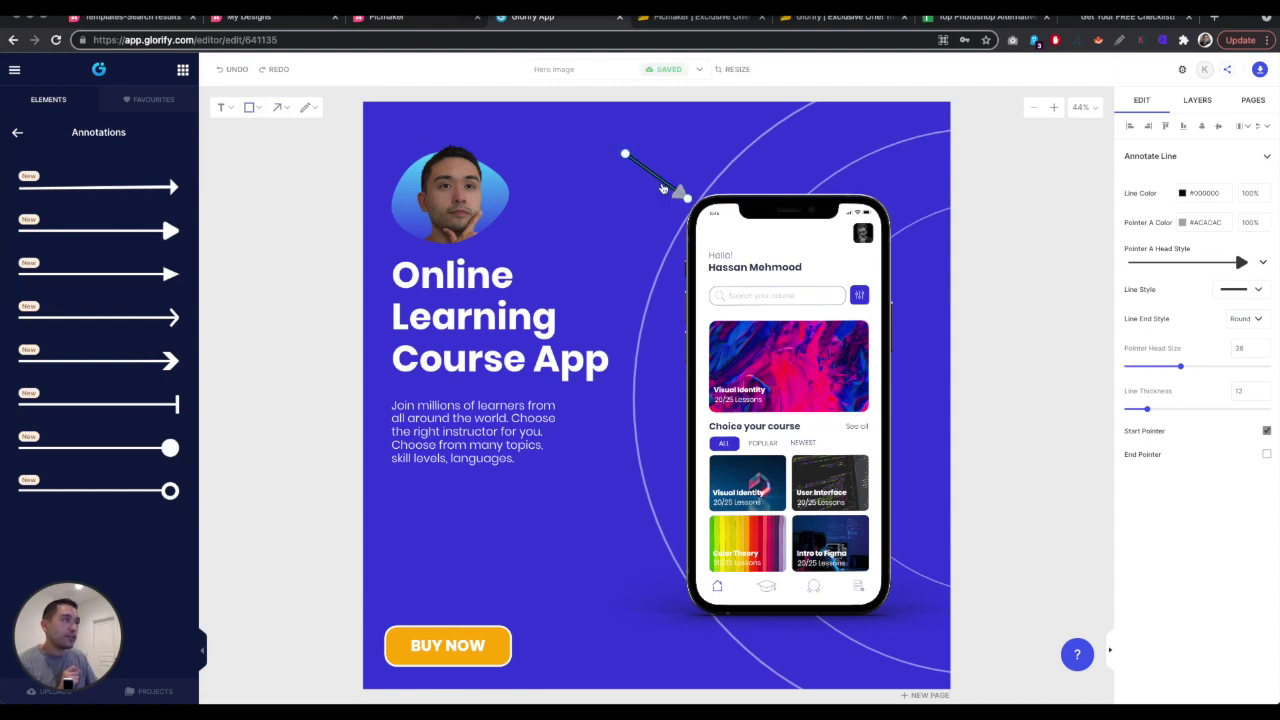
Step: Make the arrow line white and dashed, with longer dashes
{"action": "left_click", "coordinate": [1249, 290]}
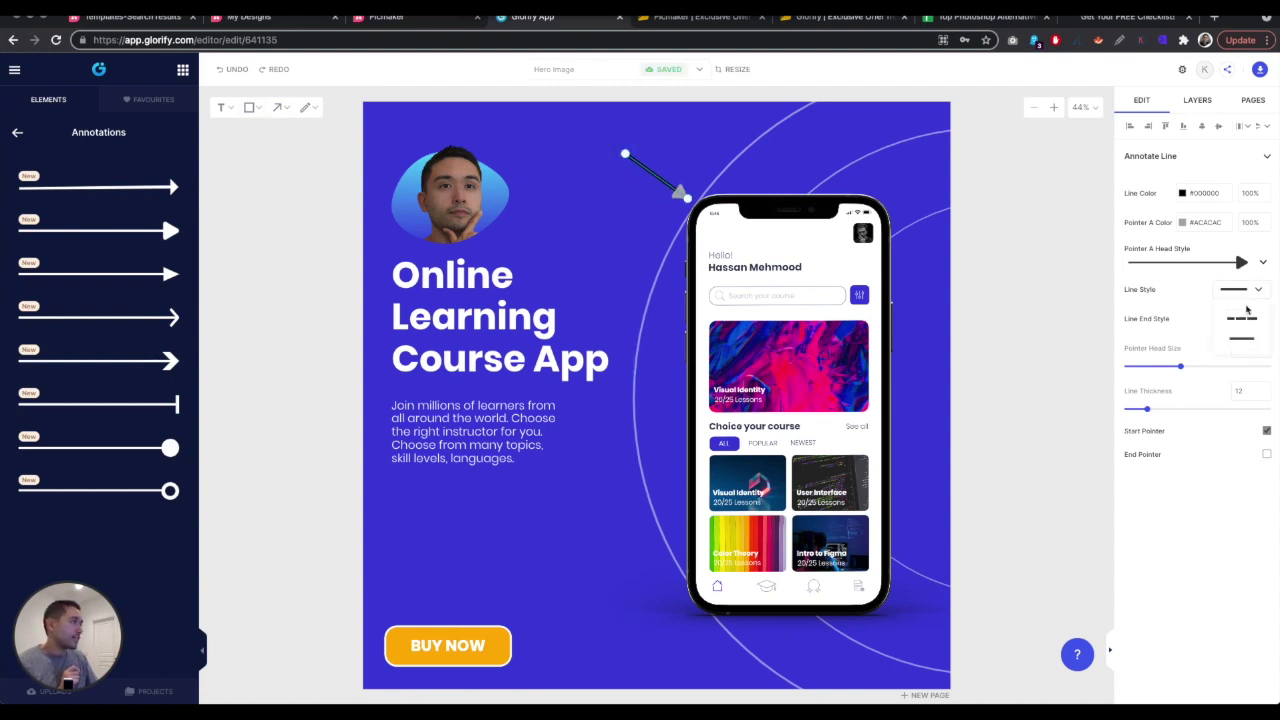
{"action": "left_click", "coordinate": [1244, 316]}
{"action": "left_click_drag", "start_coordinate": [1134, 367], "coordinate": [1181, 367]}
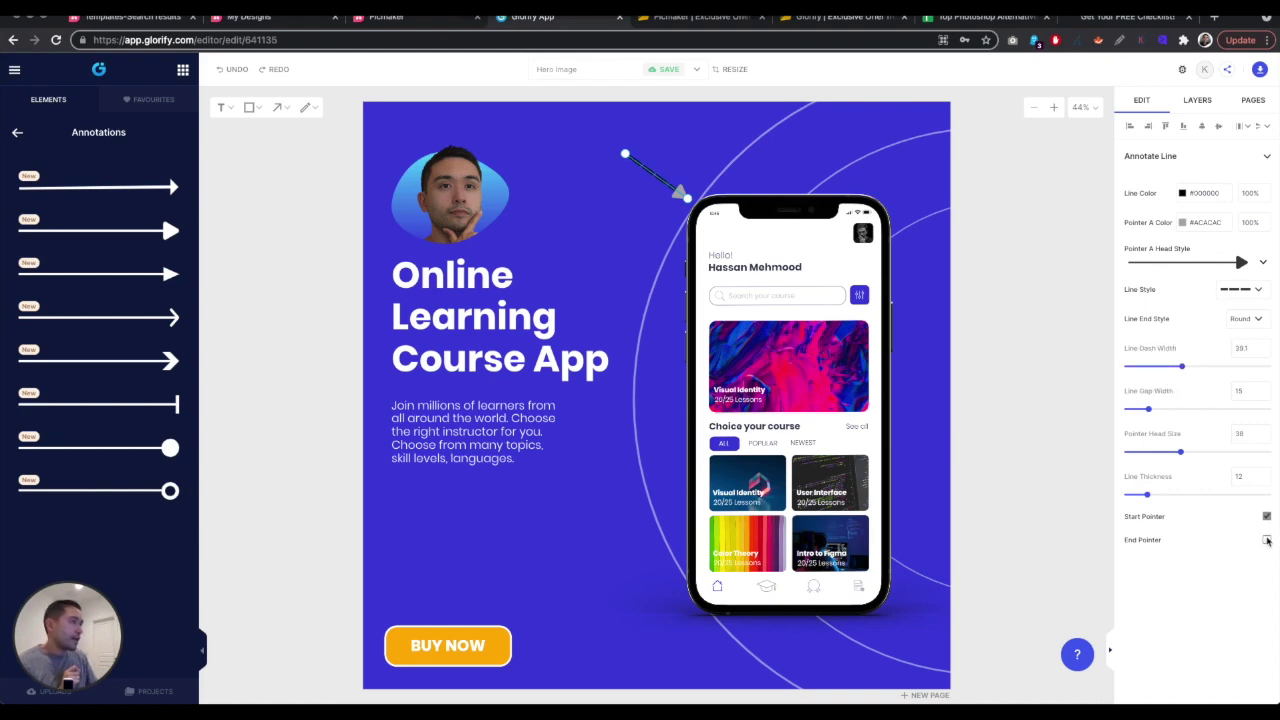
{"action": "left_click", "coordinate": [1183, 194]}
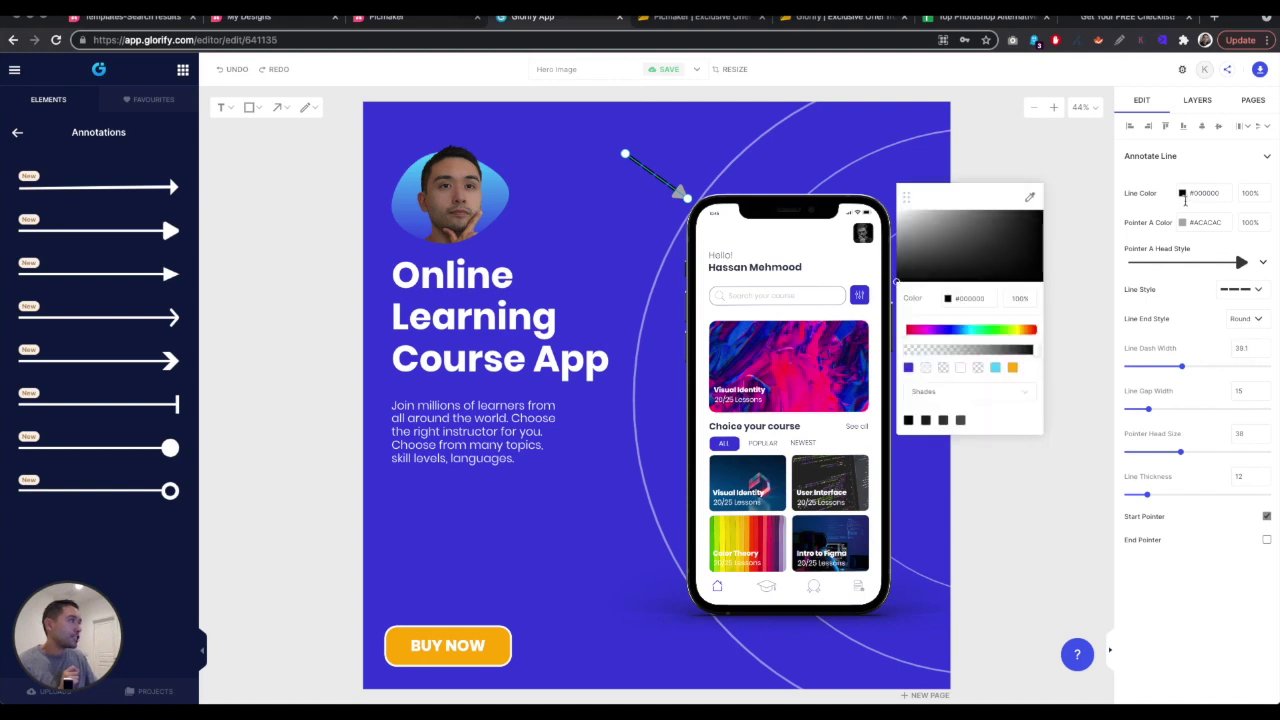
{"action": "left_click", "coordinate": [899, 211]}
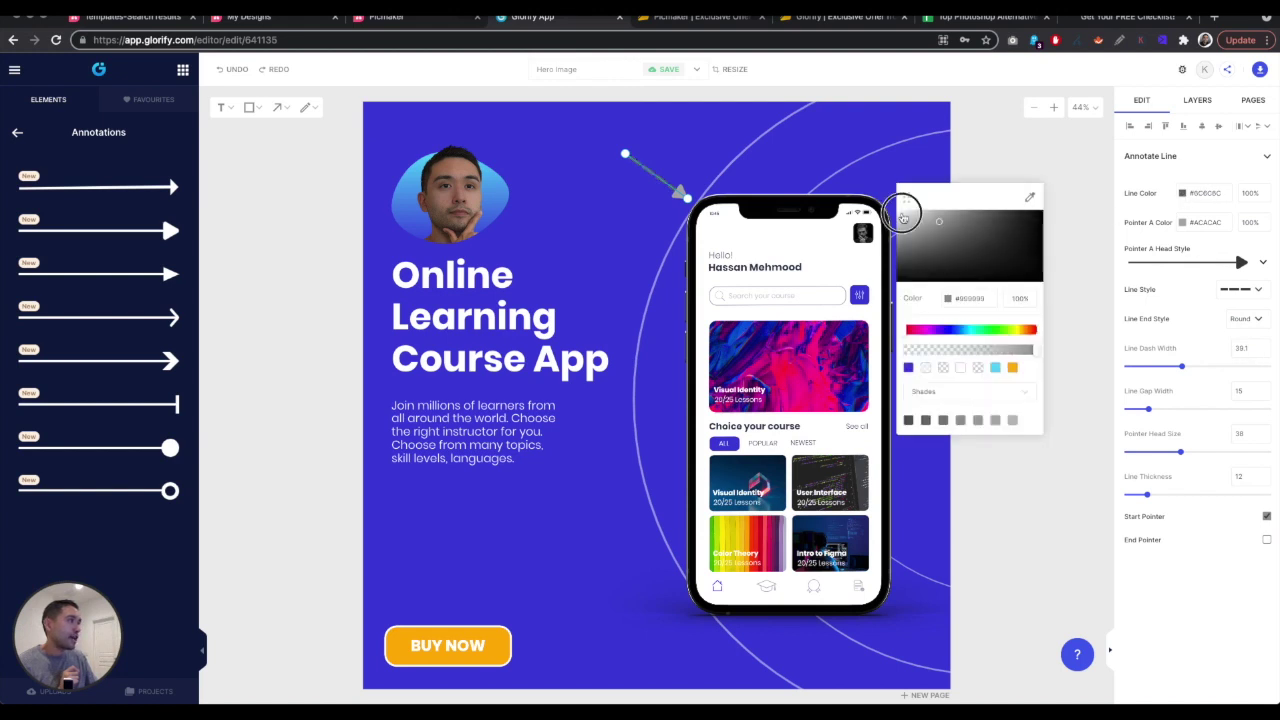
{"action": "left_click", "coordinate": [1183, 222]}
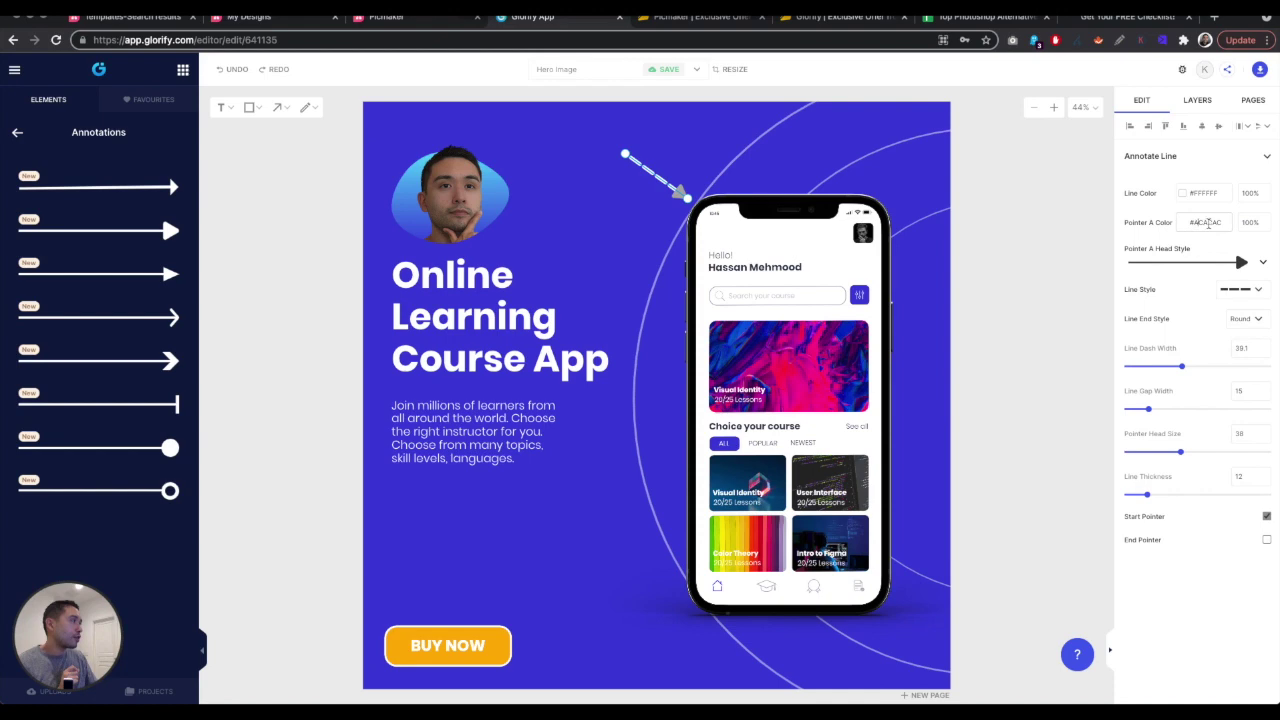
Step: Colour the arrowhead orange #FFAF01
{"action": "left_click", "coordinate": [1050, 250]}
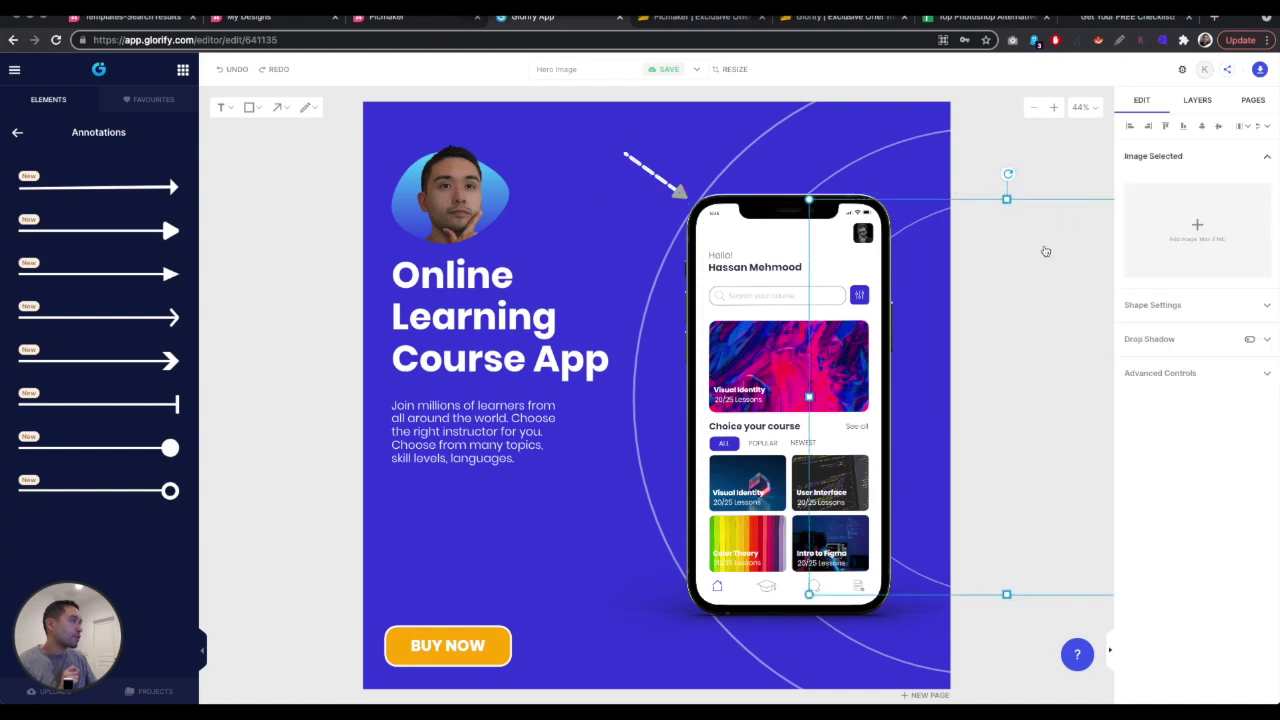
{"action": "left_click", "coordinate": [679, 190]}
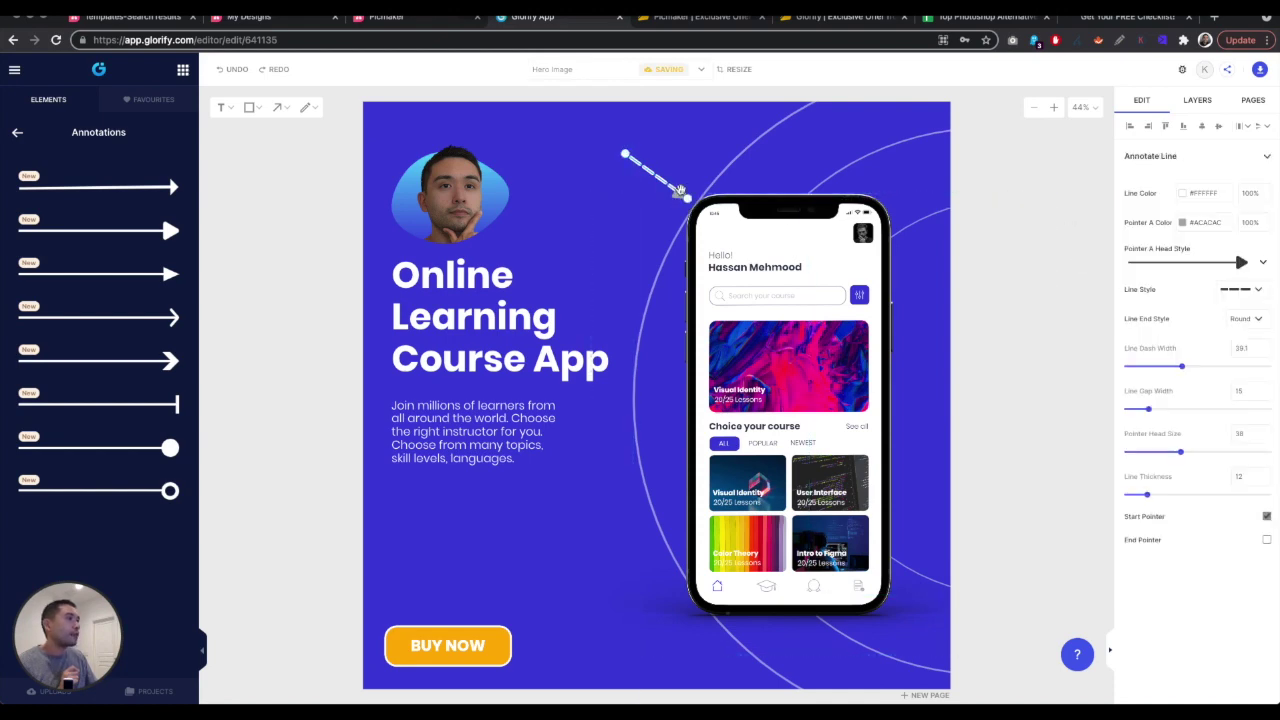
{"action": "left_click", "coordinate": [1182, 222]}
{"action": "left_click", "coordinate": [1012, 367]}
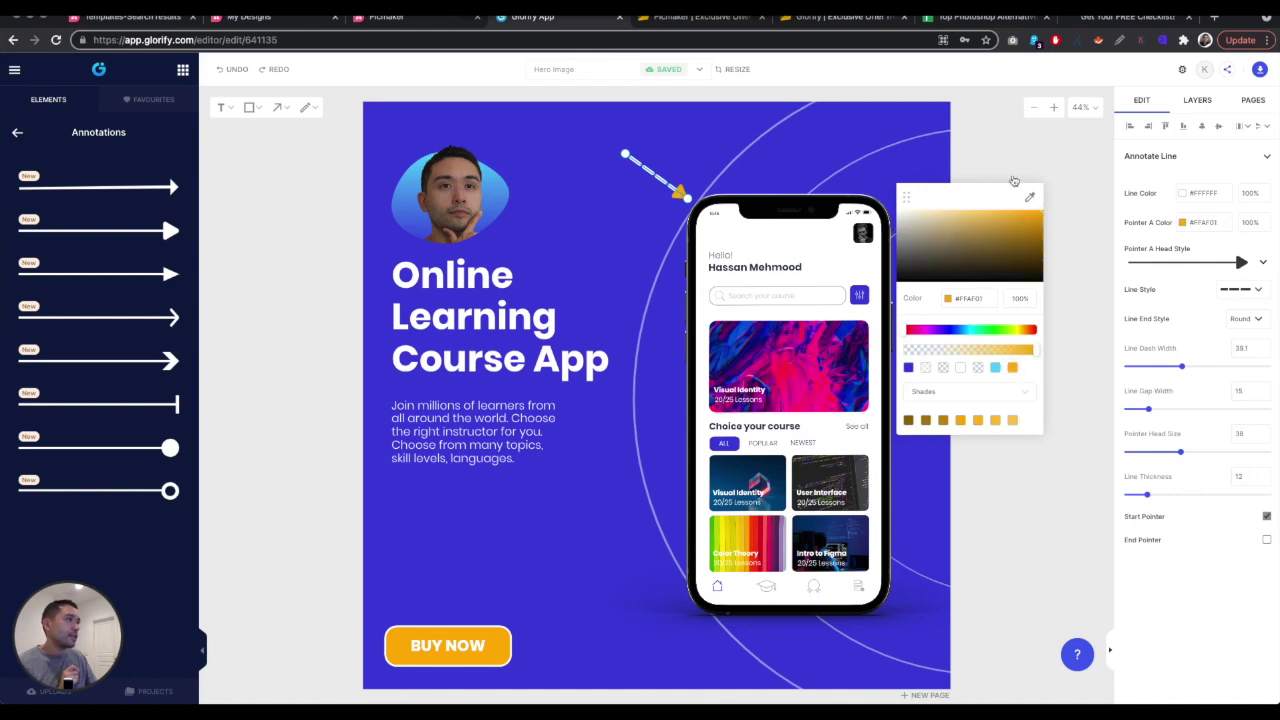
{"action": "left_click", "coordinate": [1005, 142]}
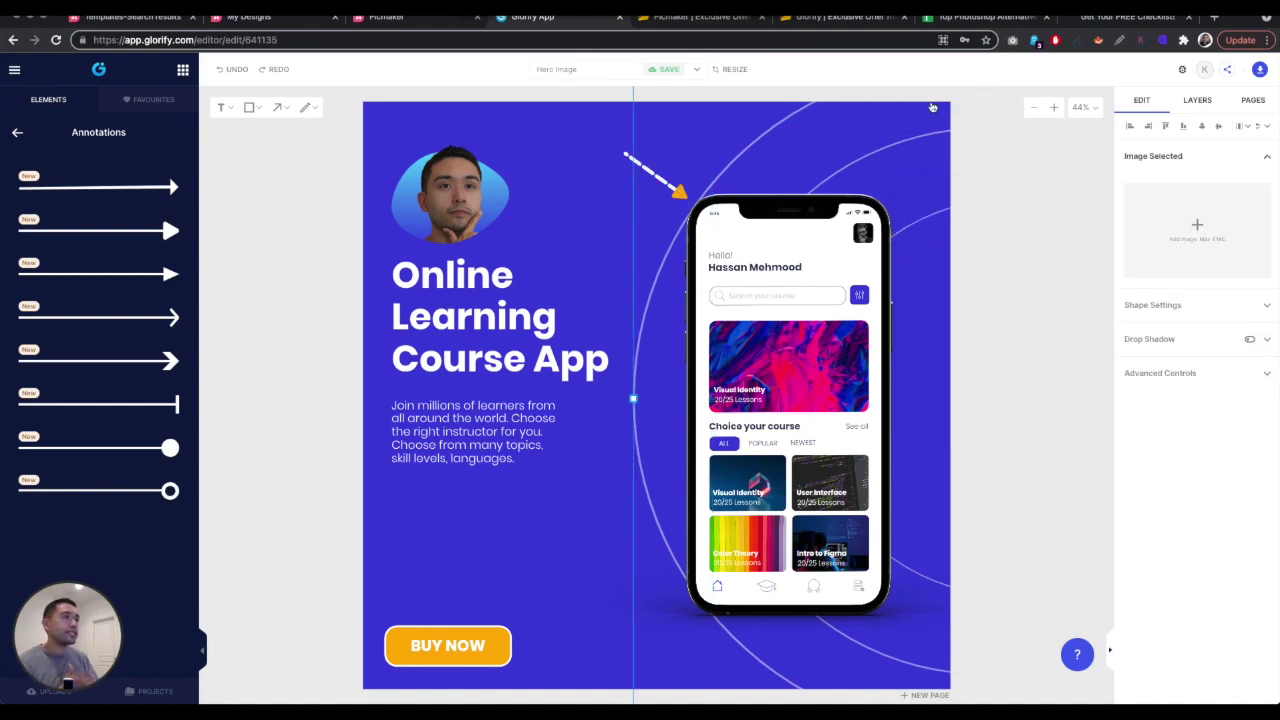
{"action": "left_click", "coordinate": [1033, 107]}
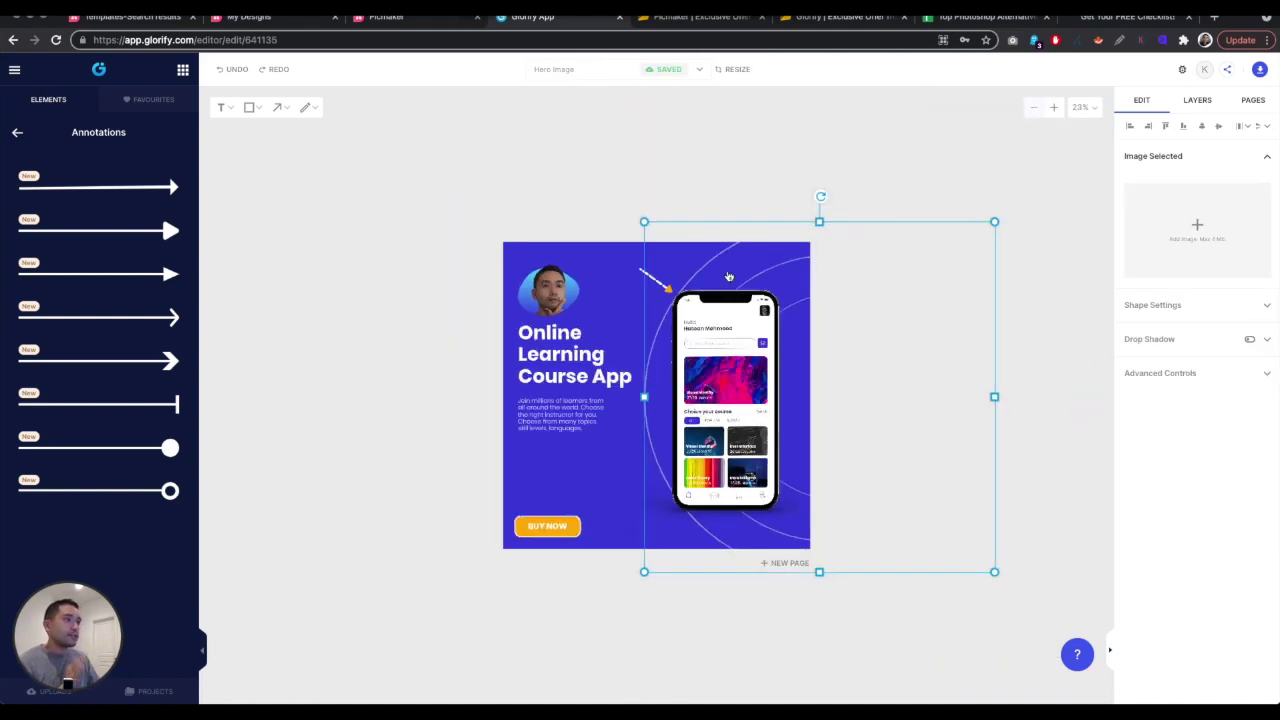
Step: Exit the Glorify editor via the main menu, returning to the dashboard with the Hero Image design
{"action": "left_click", "coordinate": [17, 132]}
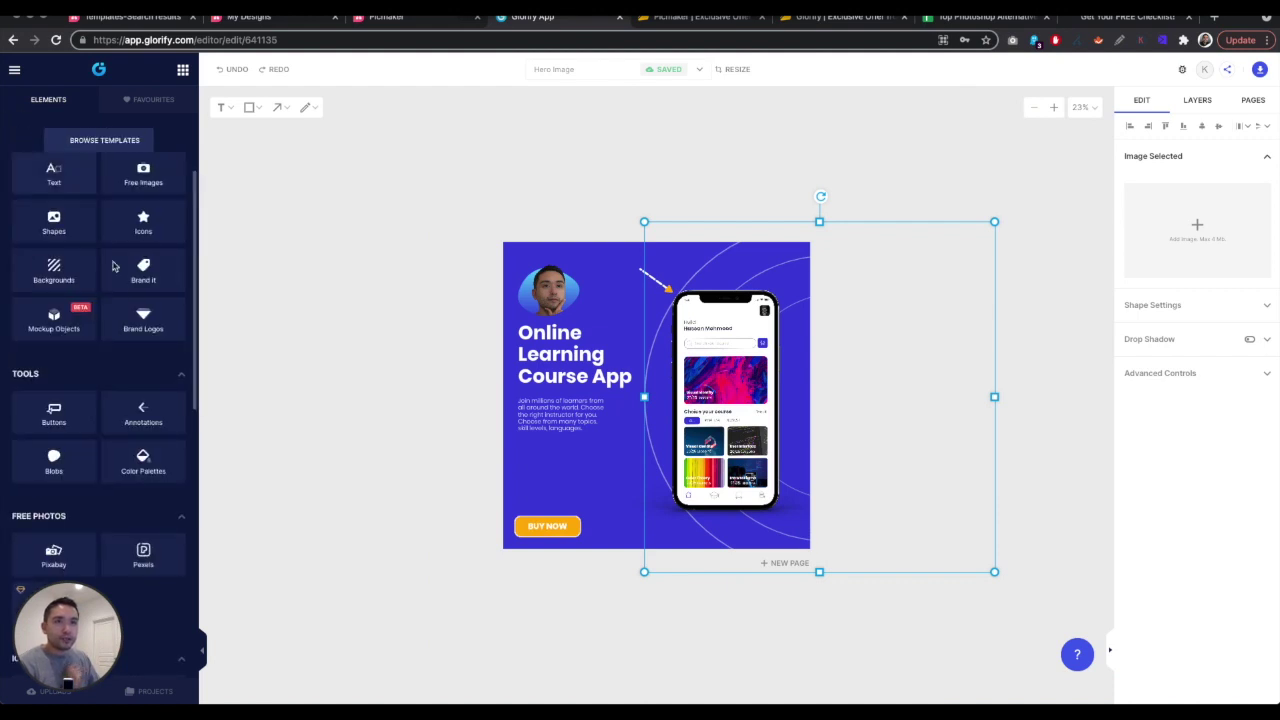
{"action": "scroll", "coordinate": [108, 330], "scroll_direction": "down", "scroll_amount": 5}
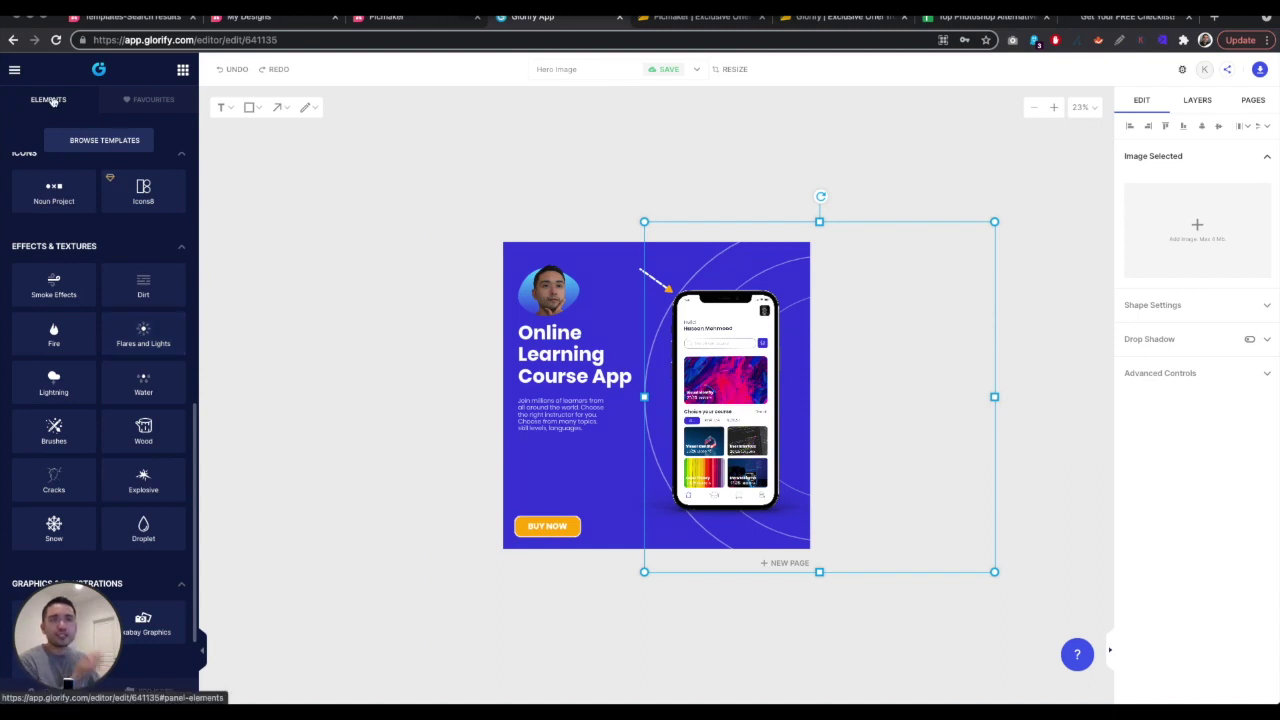
{"action": "left_click", "coordinate": [17, 72]}
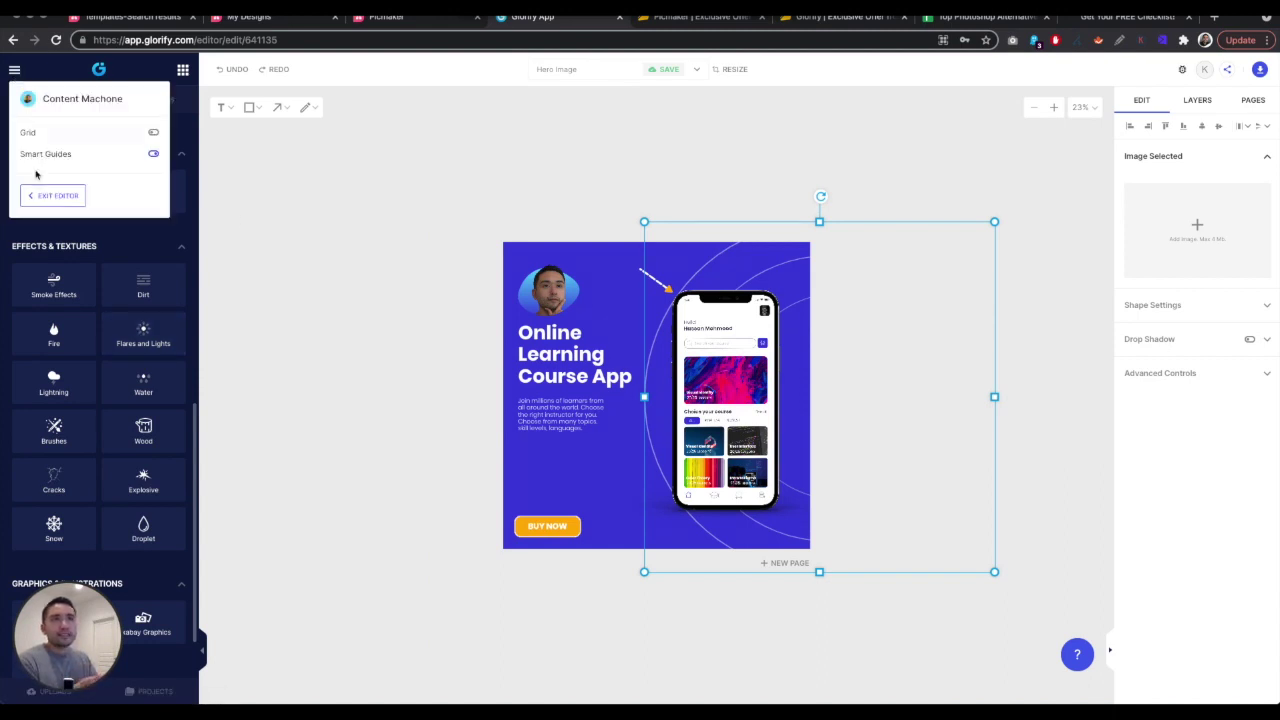
{"action": "left_click", "coordinate": [54, 195]}
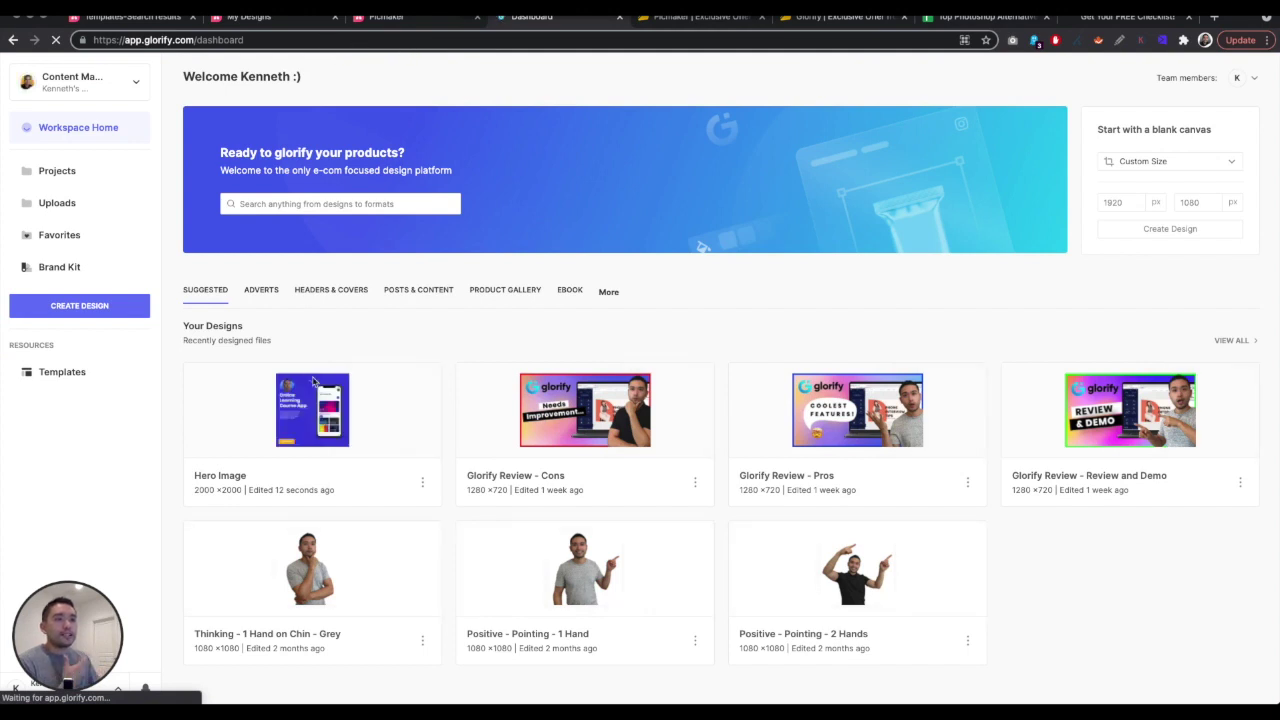
Step: Go to Picmaker's dashboard and scroll through Recent Projects showing the INDOOR Untitled Photo design
{"action": "left_click", "coordinate": [403, 25]}
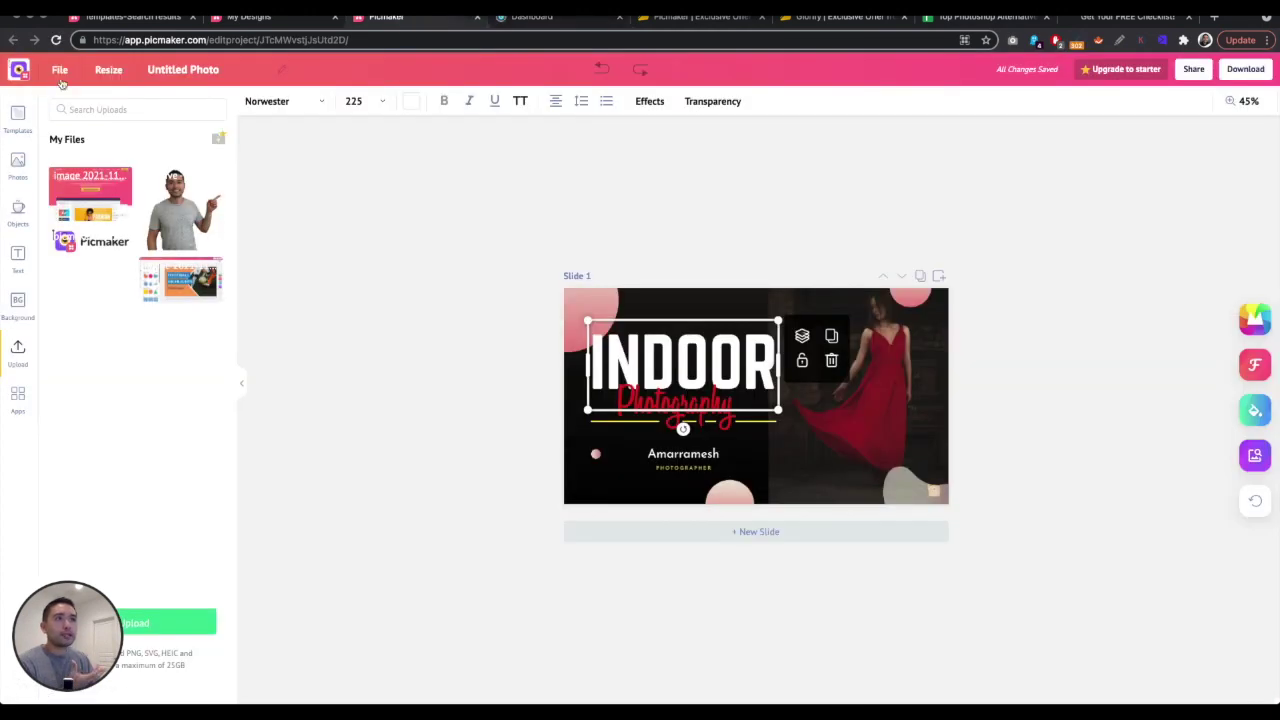
{"action": "left_click", "coordinate": [22, 70]}
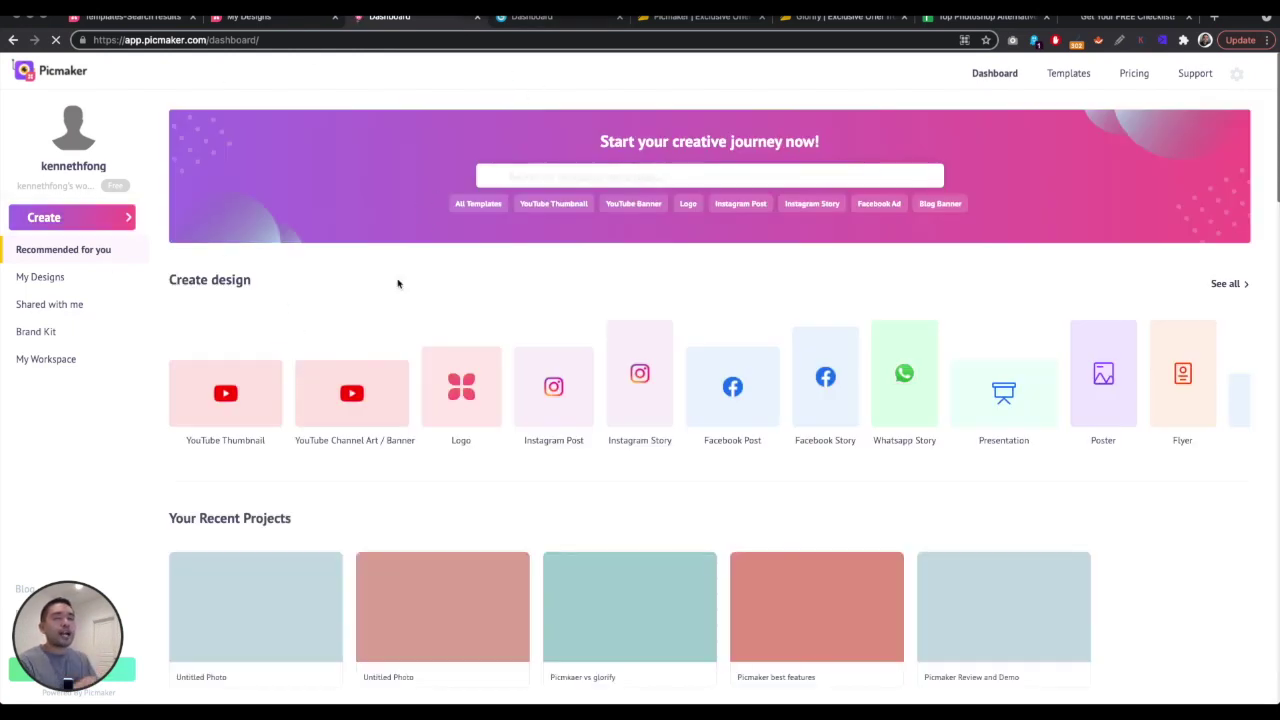
{"action": "scroll", "coordinate": [343, 297], "scroll_direction": "down", "scroll_amount": 4}
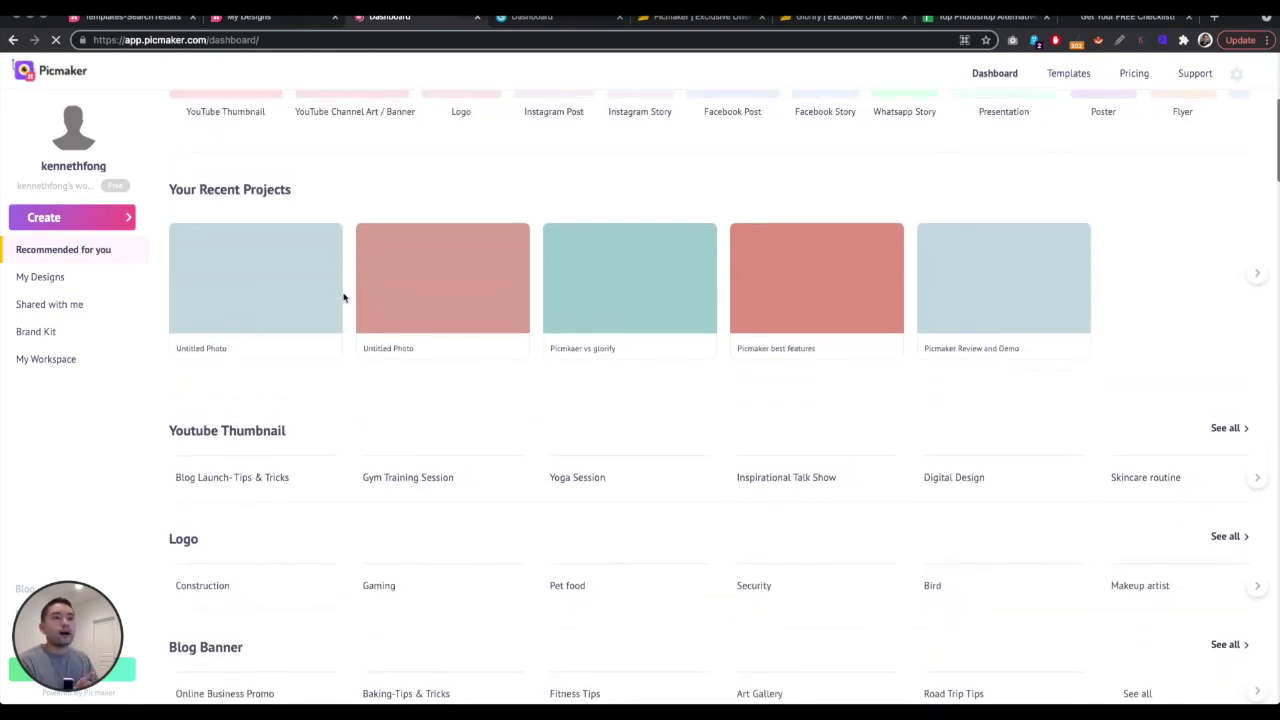
{"action": "scroll", "coordinate": [343, 297], "scroll_direction": "up", "scroll_amount": 4}
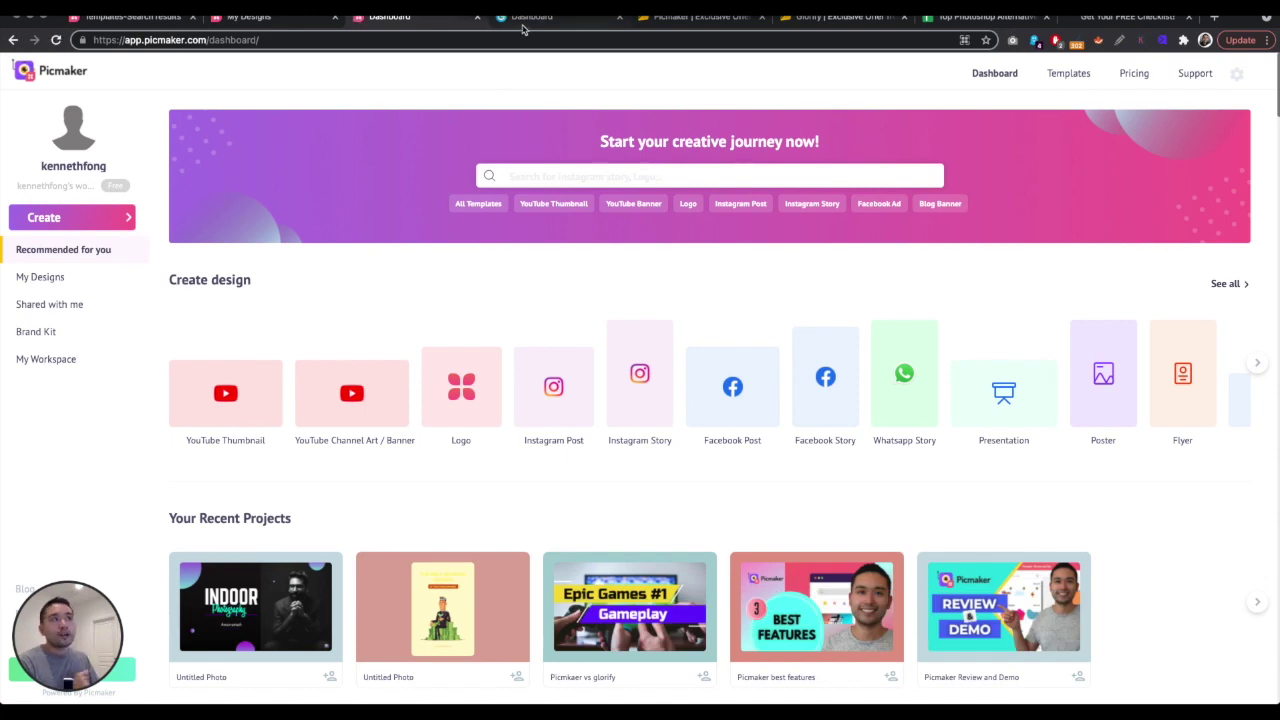
{"action": "mouse_move", "coordinate": [522, 29]}
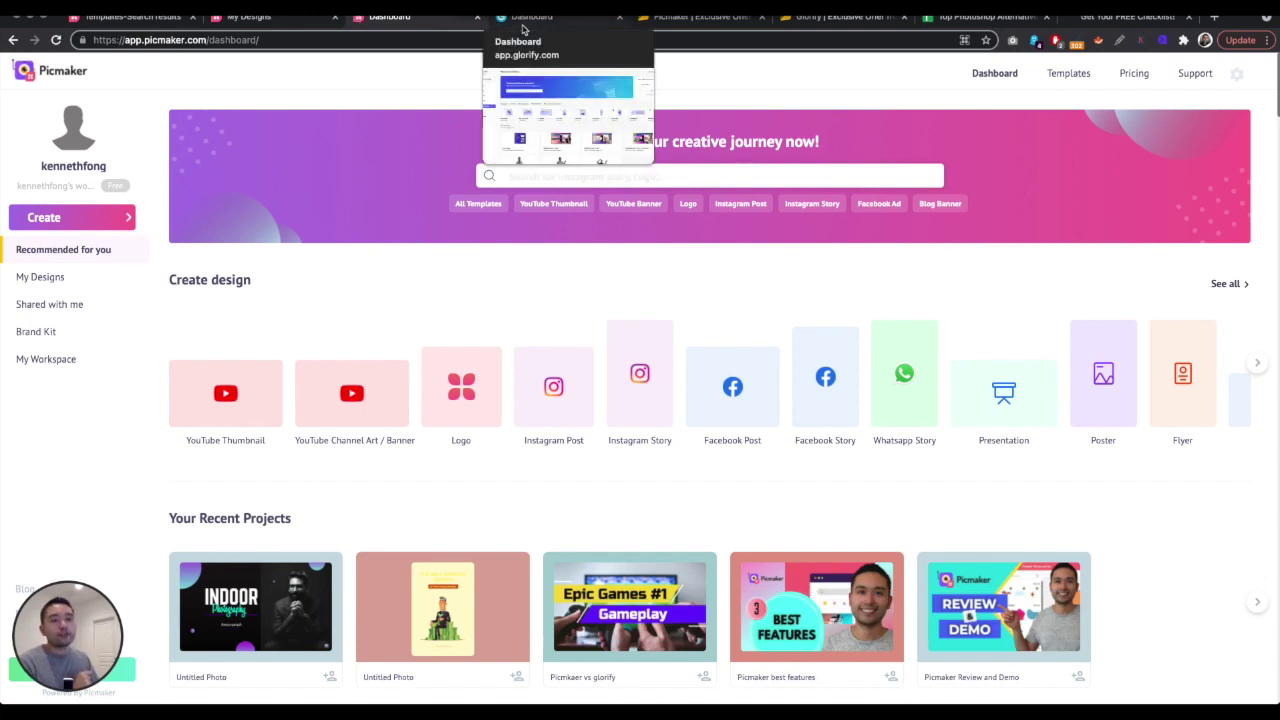
Step: Review Picmaker's $69–$499 license tiers, then view Glorify's $97, $197 and $397 tiers
{"action": "left_click", "coordinate": [700, 28]}
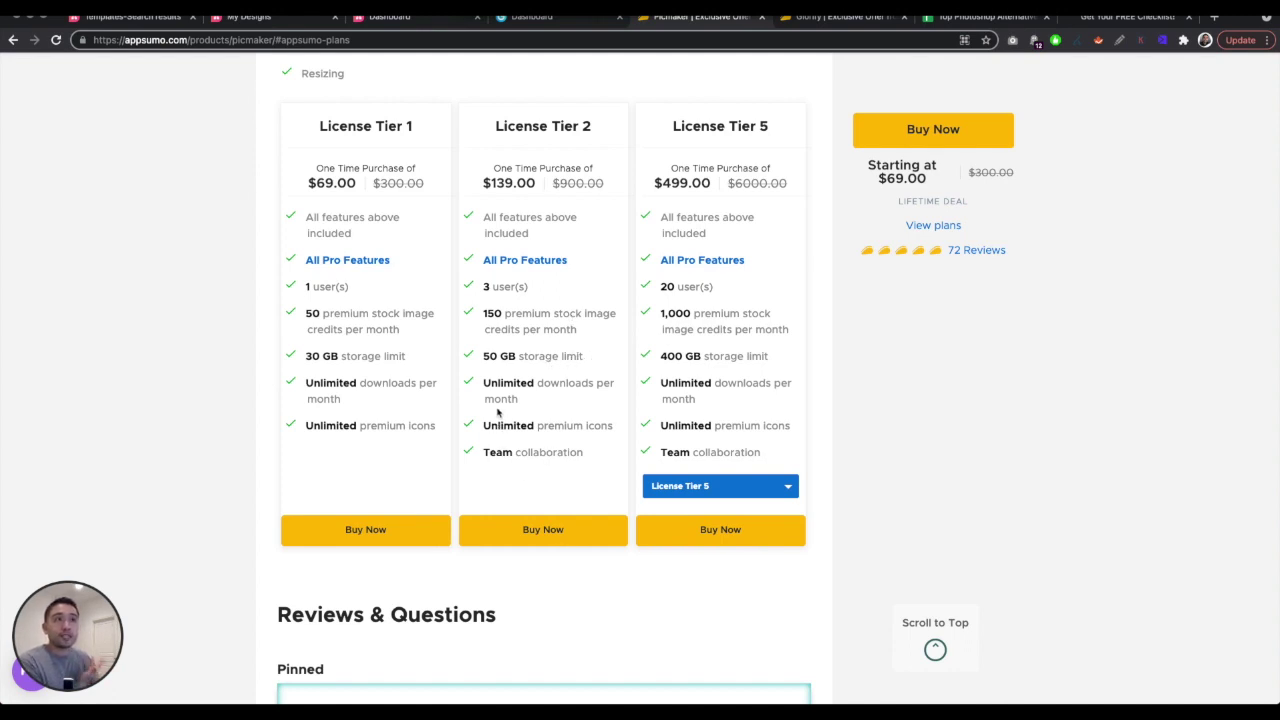
{"action": "scroll", "coordinate": [493, 421], "scroll_direction": "up", "scroll_amount": 1}
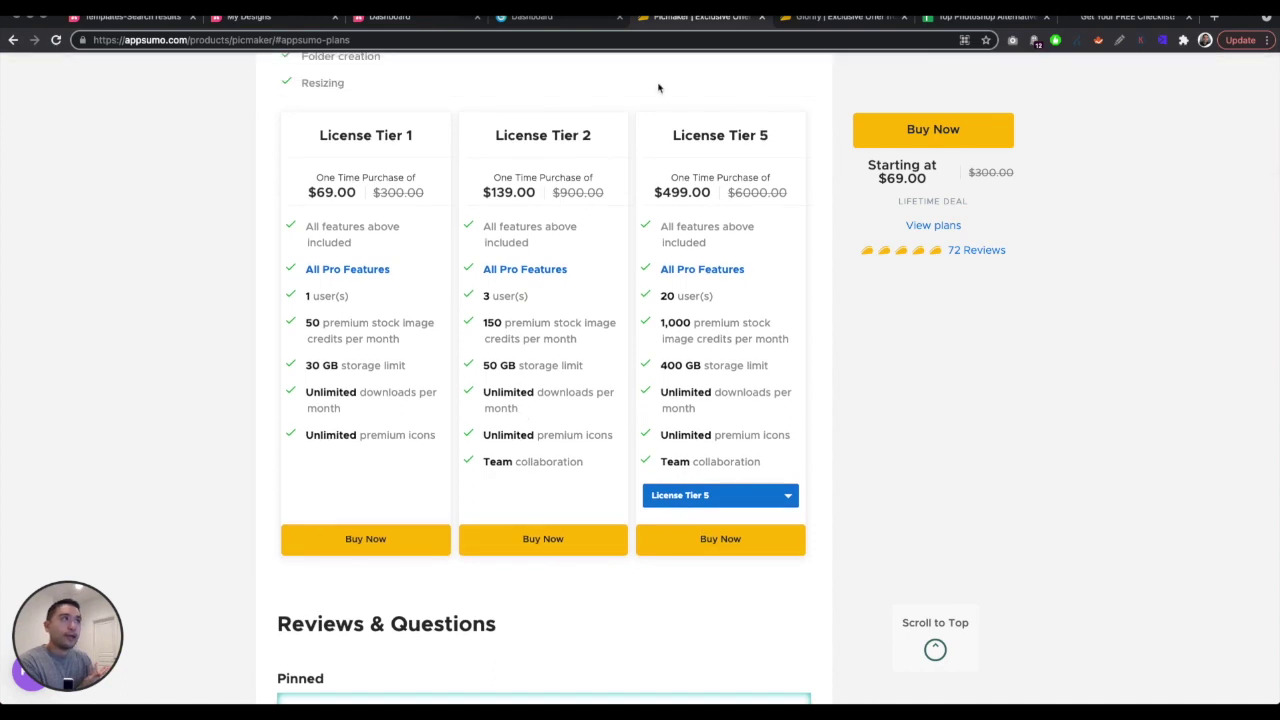
{"action": "left_click", "coordinate": [803, 20]}
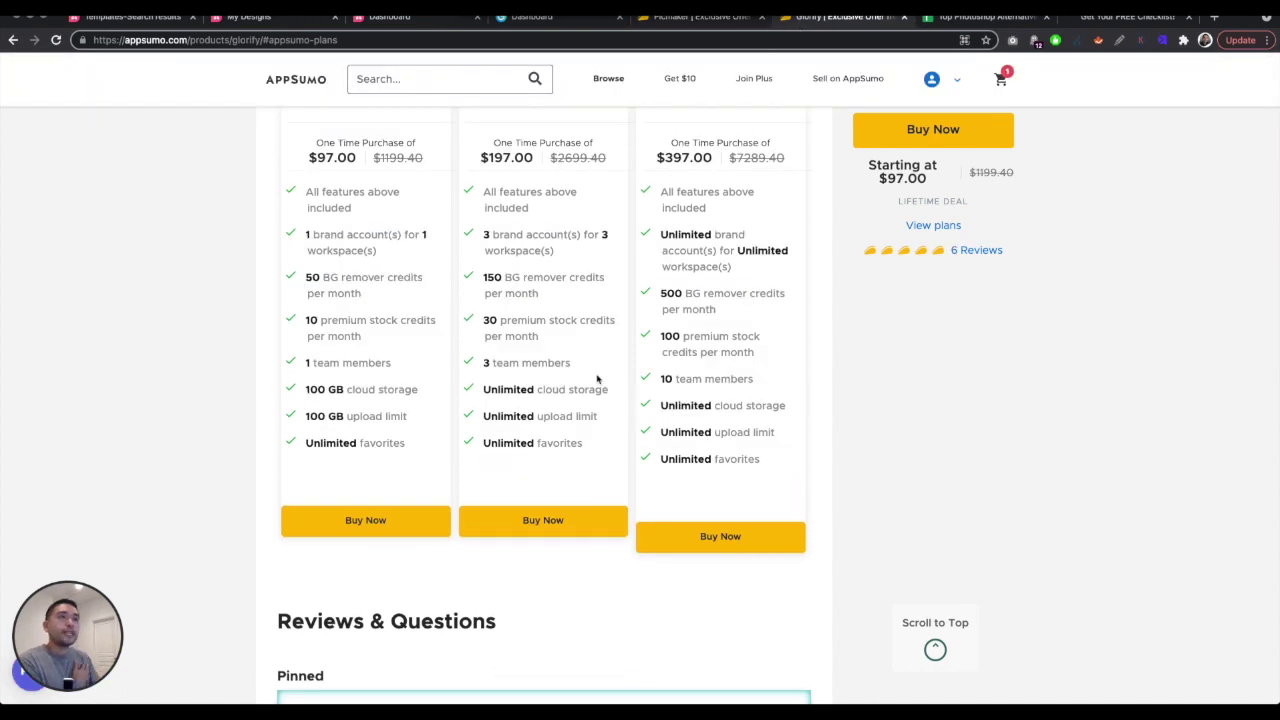
Step: Highlight Glorify Tier 1's BG remover credits and team members lines, then return to Picmaker's tiers
{"action": "scroll", "coordinate": [600, 378], "scroll_direction": "up", "scroll_amount": 2}
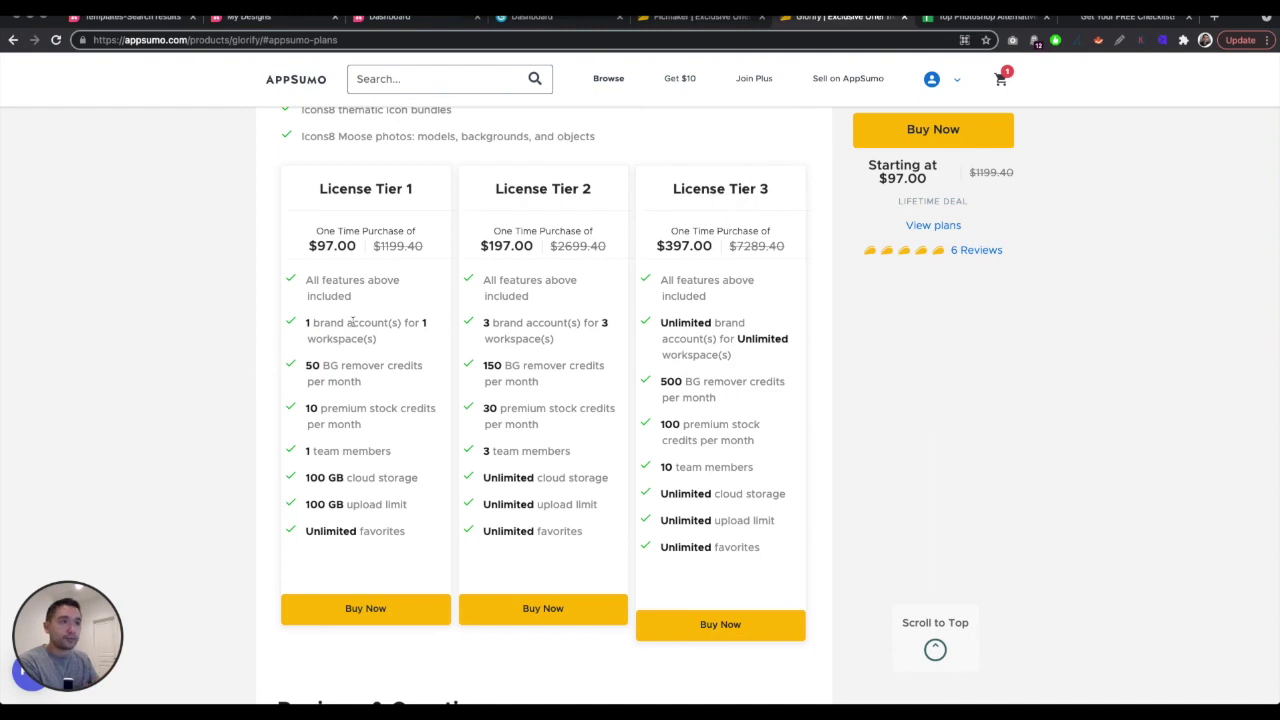
{"action": "left_click_drag", "start_coordinate": [311, 366], "coordinate": [380, 420]}
{"action": "left_click_drag", "start_coordinate": [318, 451], "coordinate": [380, 477]}
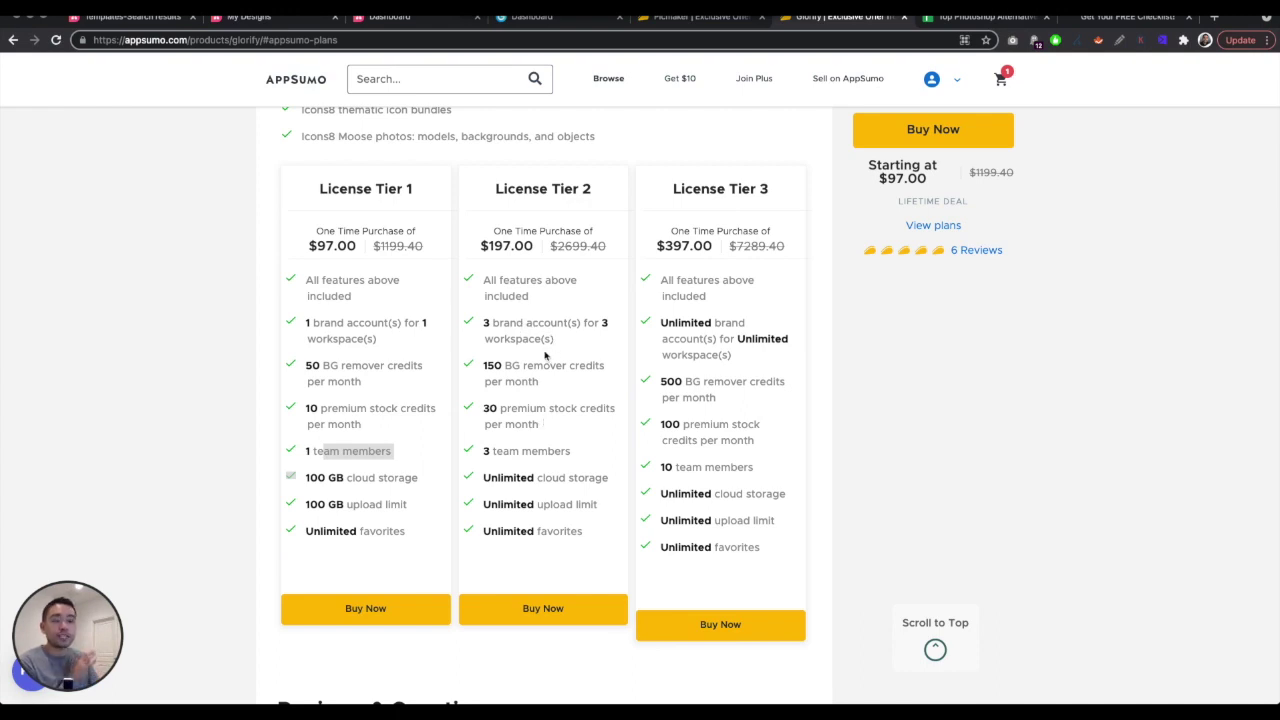
{"action": "left_click", "coordinate": [693, 18]}
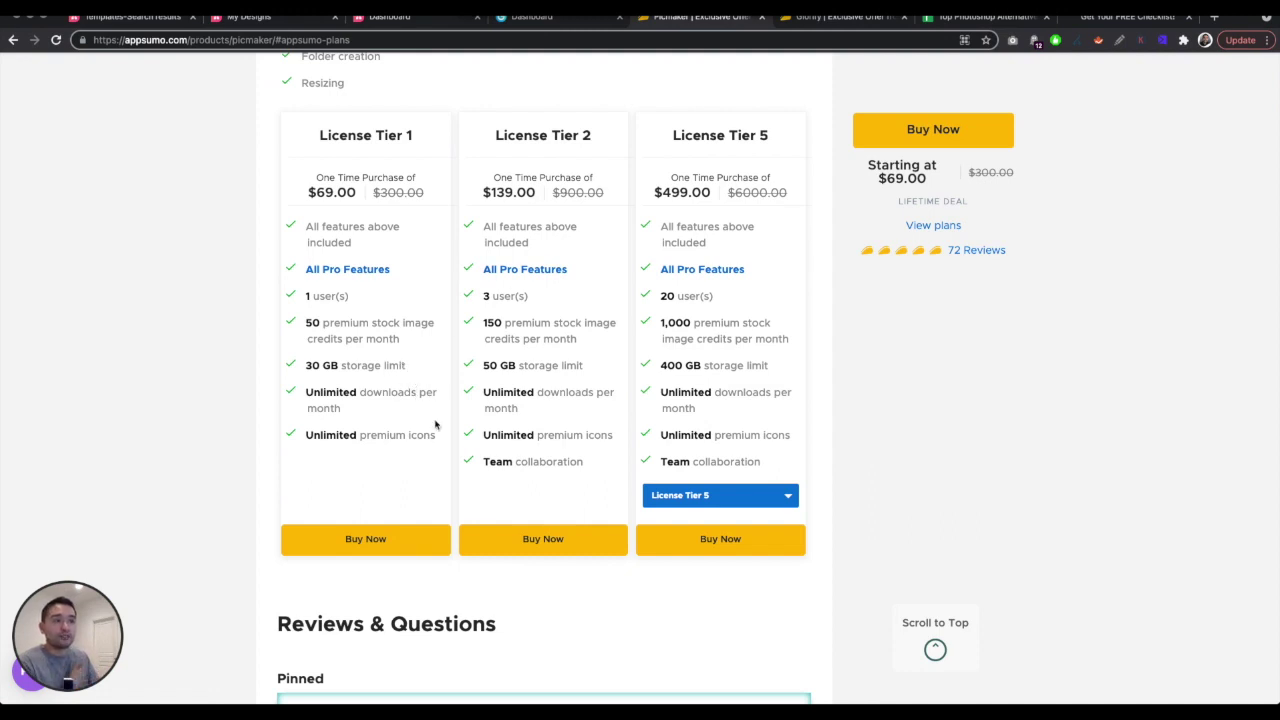
Step: Flip between the Picmaker and Glorify deal tiers, clear the Tier 1 highlight, ending on Glorify
{"action": "left_click", "coordinate": [814, 28]}
{"action": "left_click", "coordinate": [720, 25]}
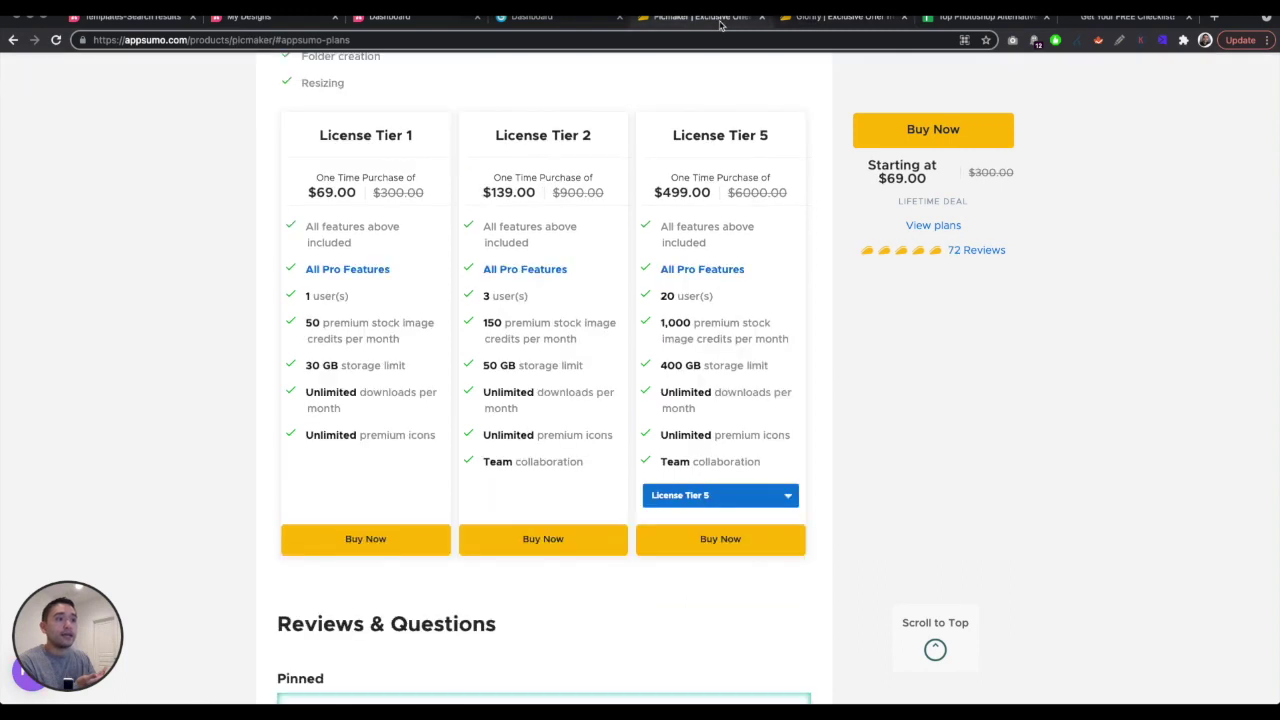
{"action": "left_click", "coordinate": [812, 22]}
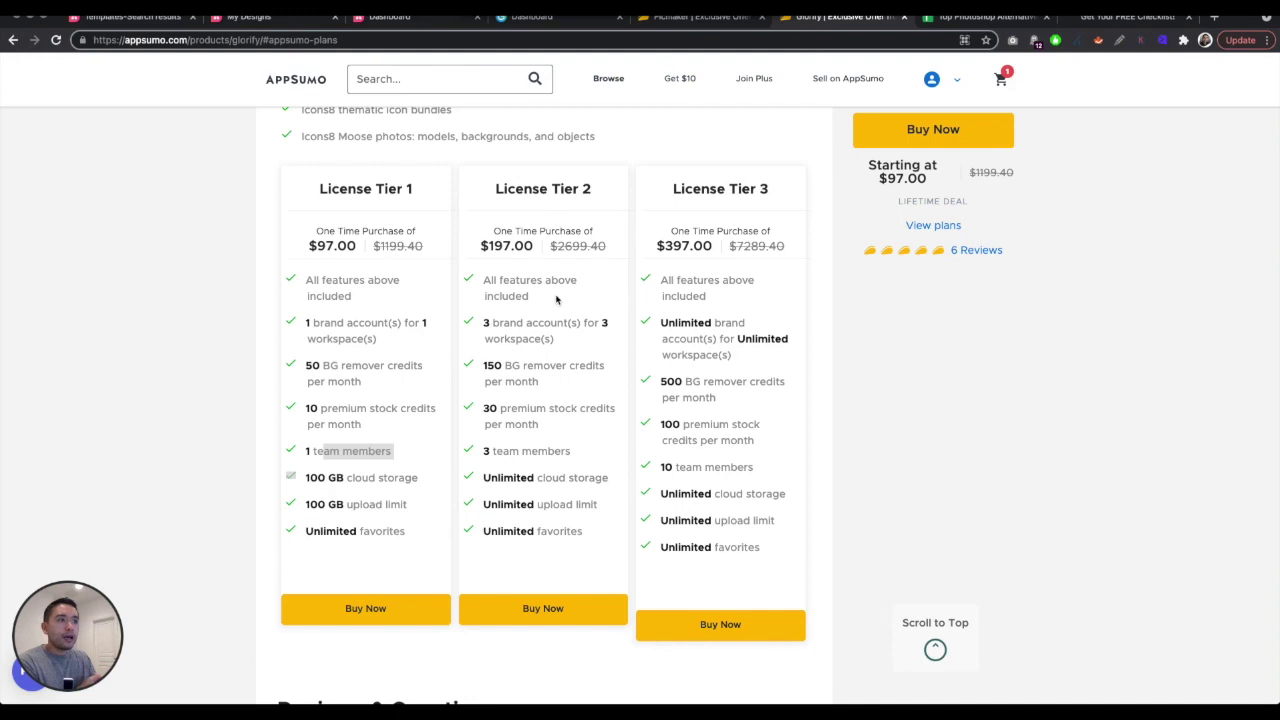
{"action": "left_click", "coordinate": [720, 22]}
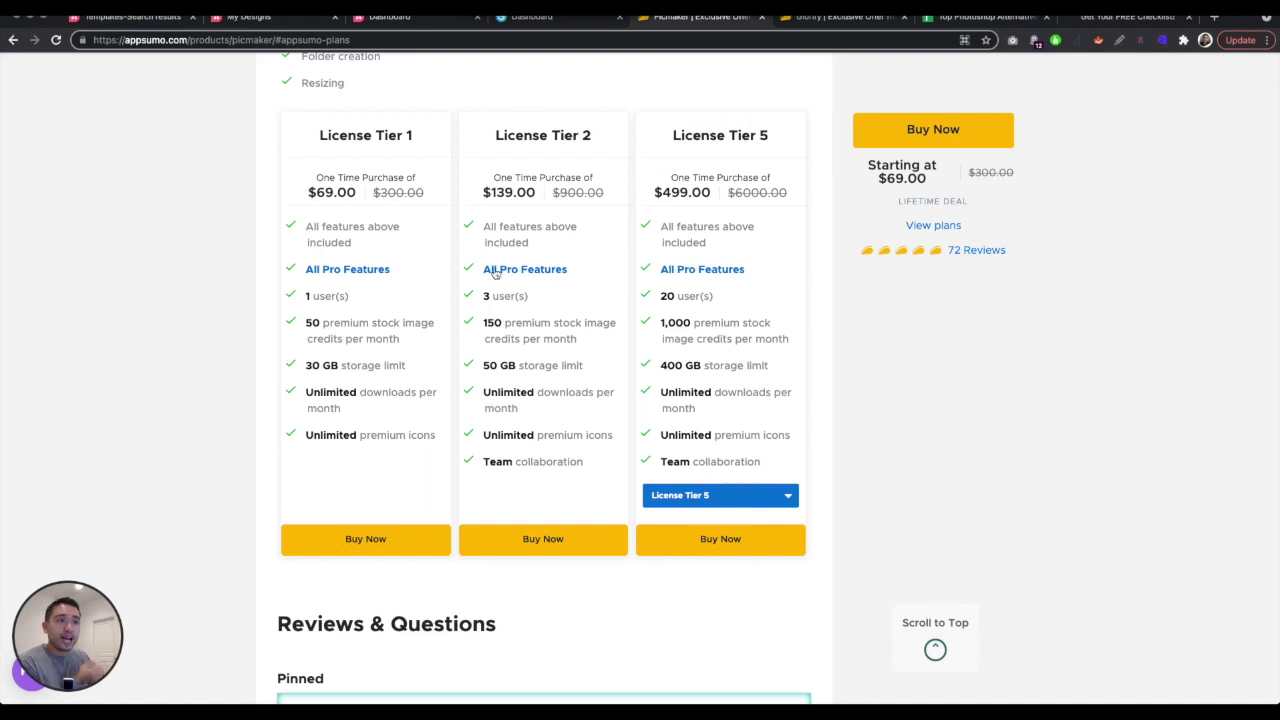
{"action": "left_click", "coordinate": [858, 20]}
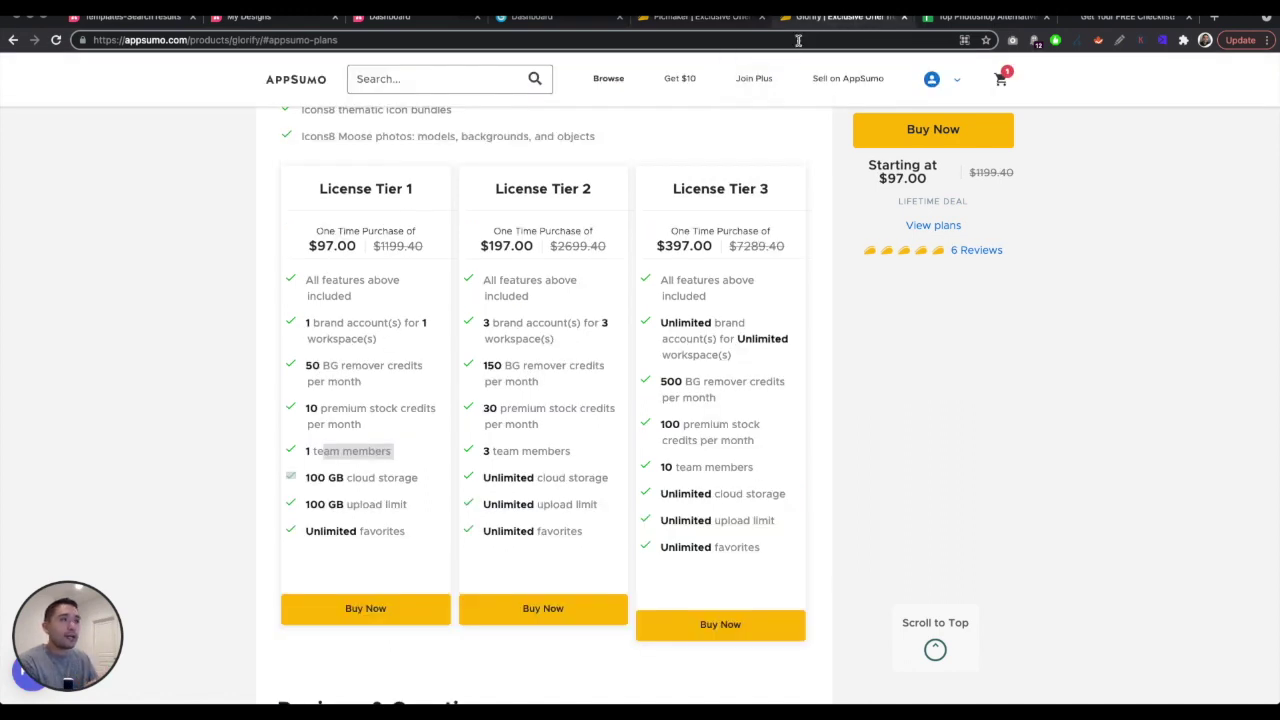
{"action": "left_click", "coordinate": [325, 446]}
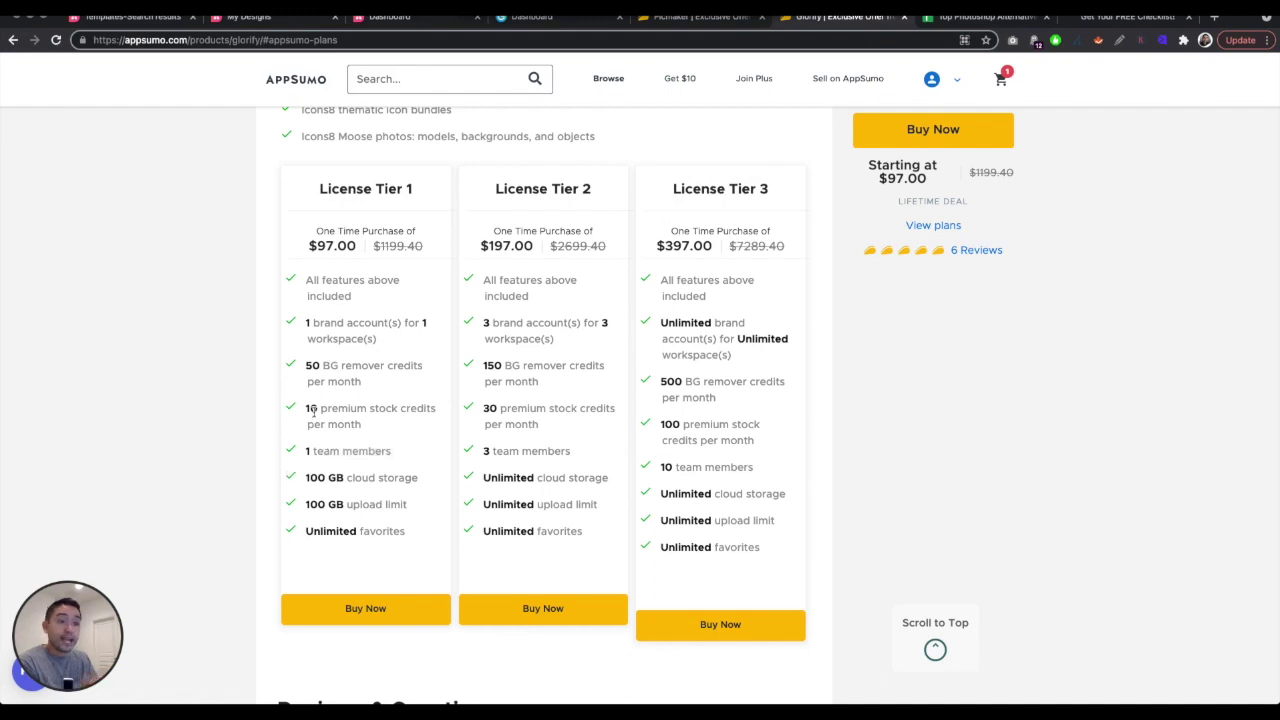
{"action": "left_click", "coordinate": [734, 20]}
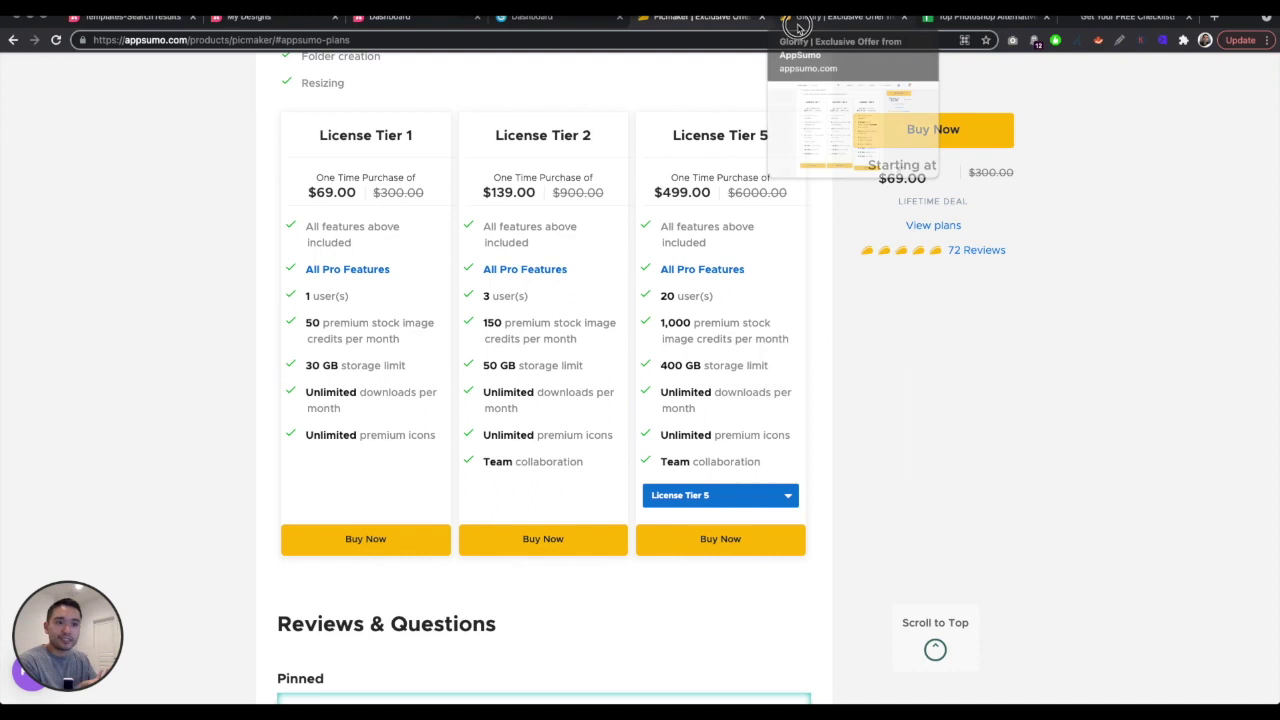
{"action": "left_click", "coordinate": [798, 28]}
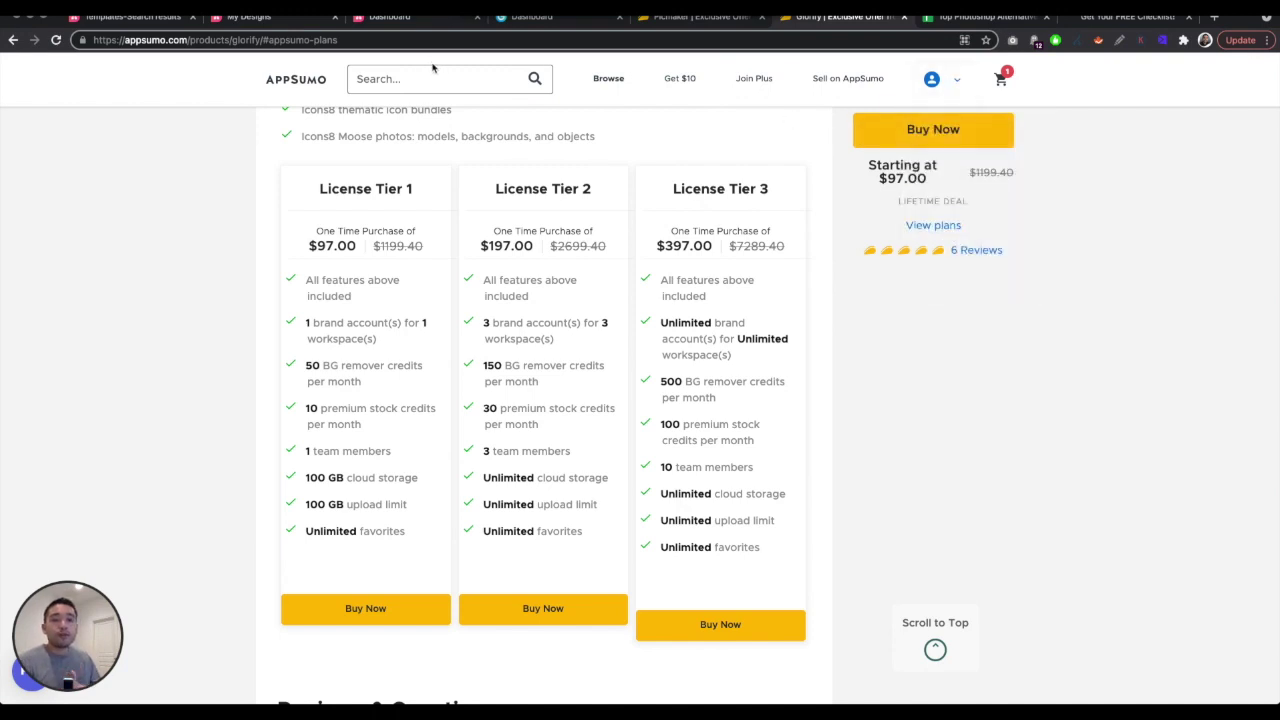
Step: Reopen the Hero Image design from Glorify's dashboard, then open Picmaker's INDOOR Photography project
{"action": "left_click", "coordinate": [540, 20]}
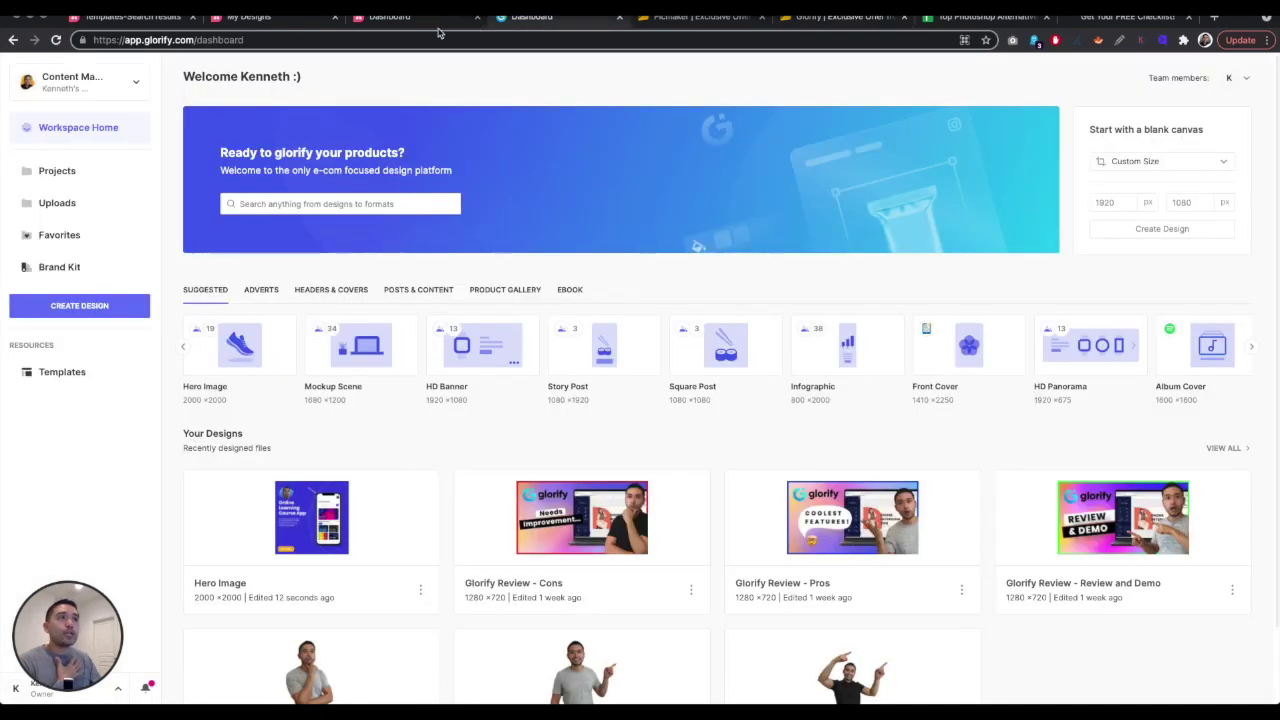
{"action": "left_click", "coordinate": [450, 22]}
{"action": "left_click", "coordinate": [509, 22]}
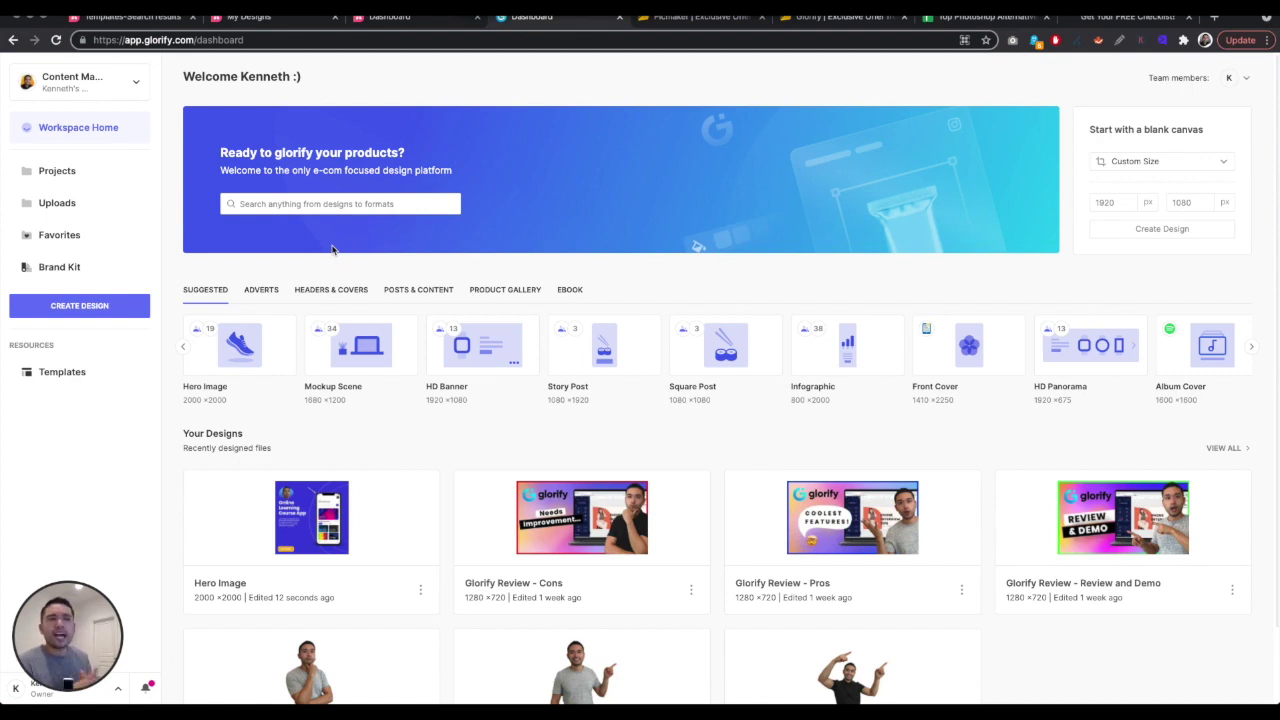
{"action": "left_click", "coordinate": [270, 534]}
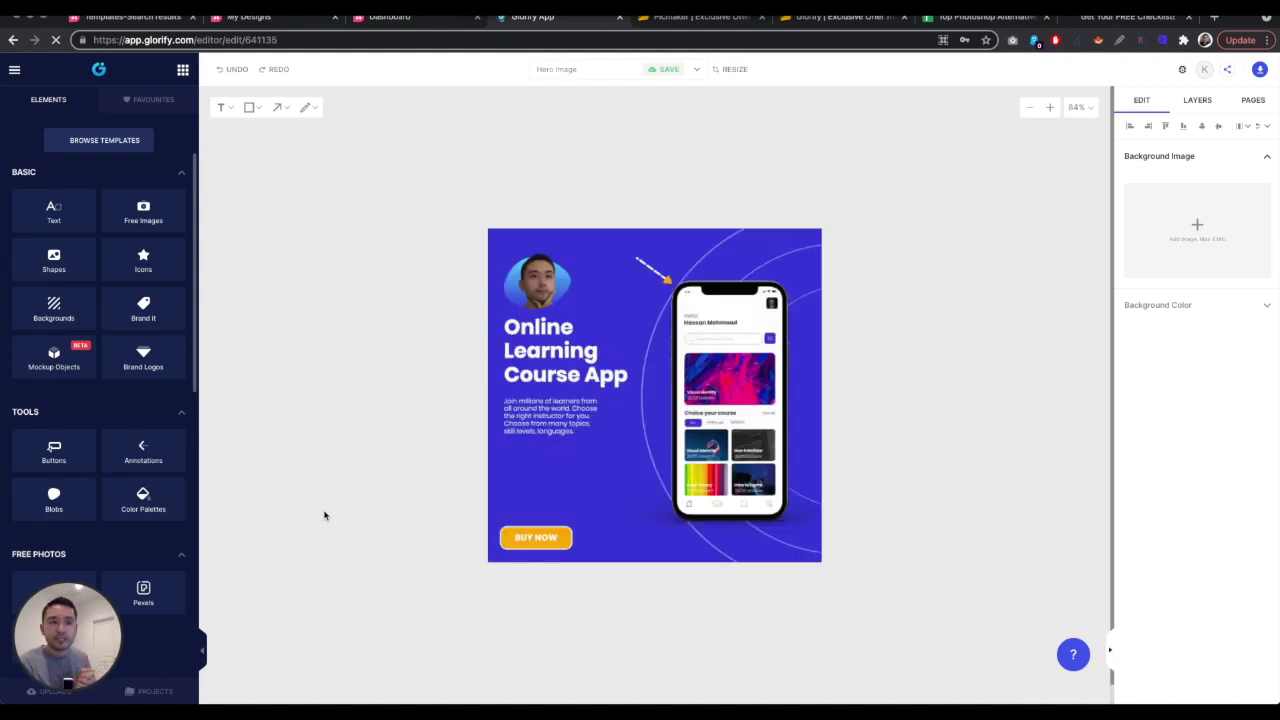
{"action": "scroll", "coordinate": [130, 386], "scroll_direction": "down", "scroll_amount": 8}
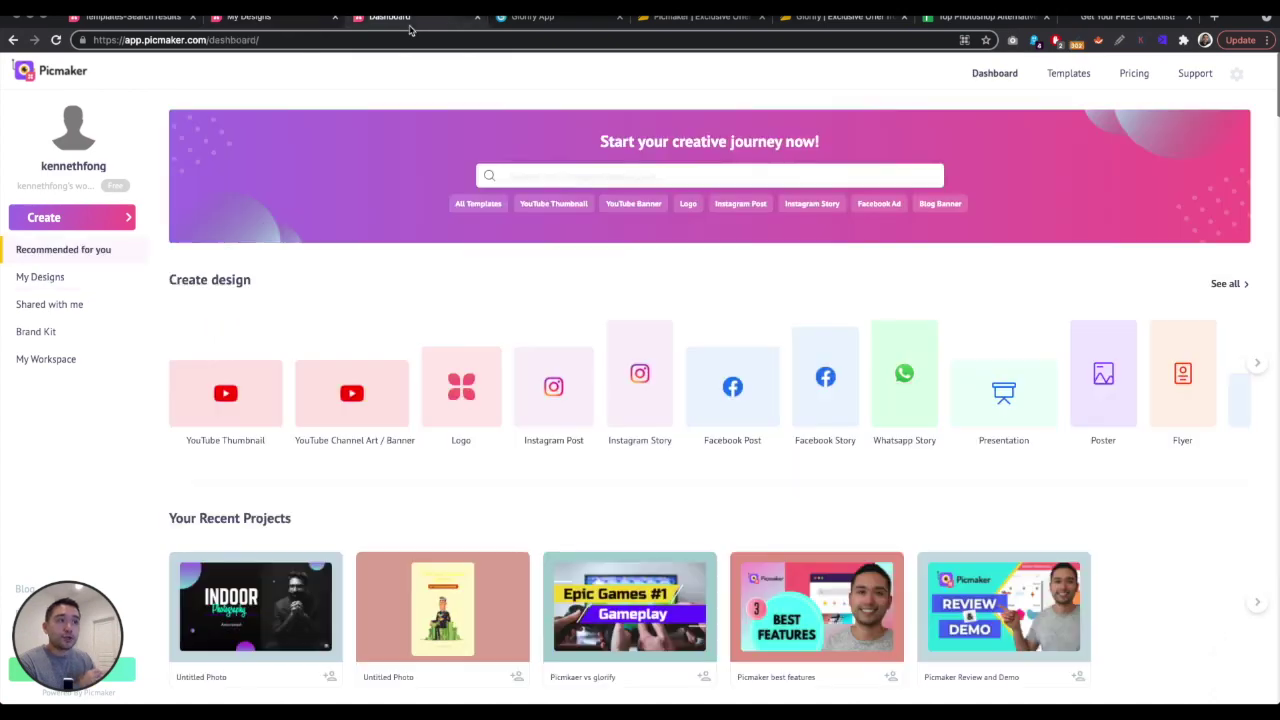
{"action": "left_click", "coordinate": [316, 598]}
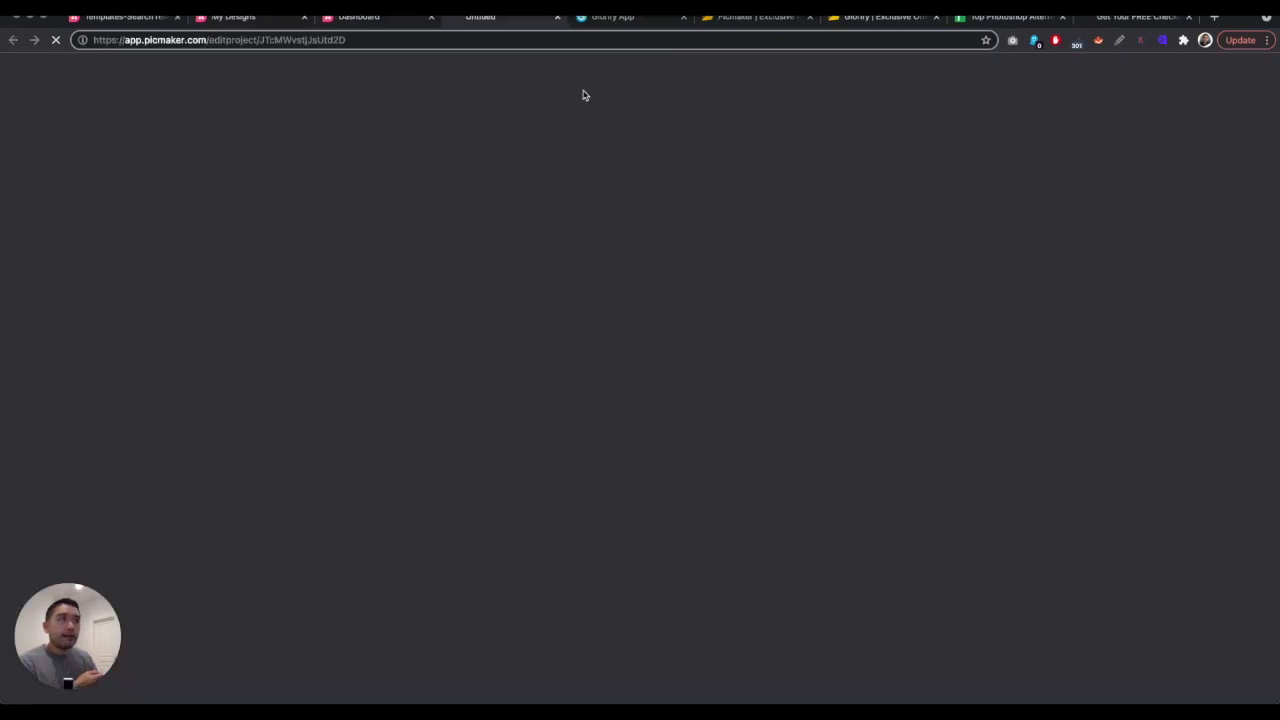
Step: Compare the INDOOR Photography design with the Glorify hero image, ending on the hero image
{"action": "left_click", "coordinate": [600, 20]}
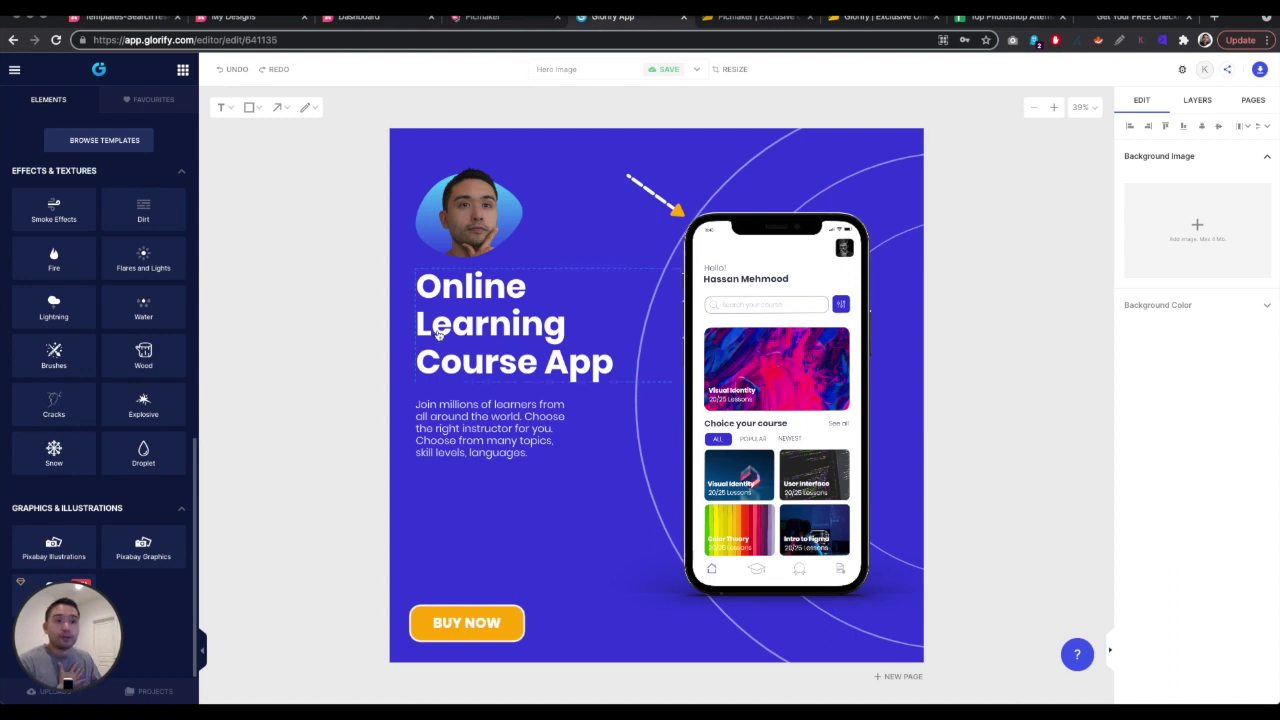
{"action": "left_click", "coordinate": [513, 24]}
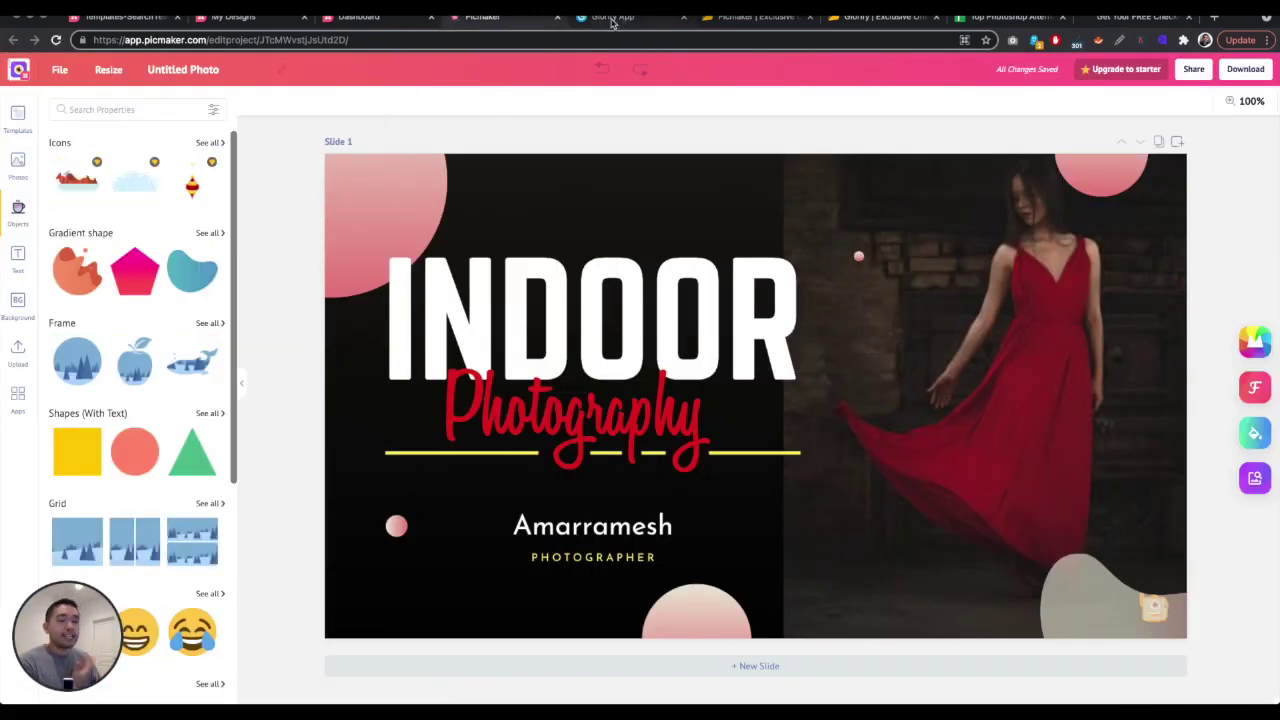
{"action": "left_click", "coordinate": [614, 20]}
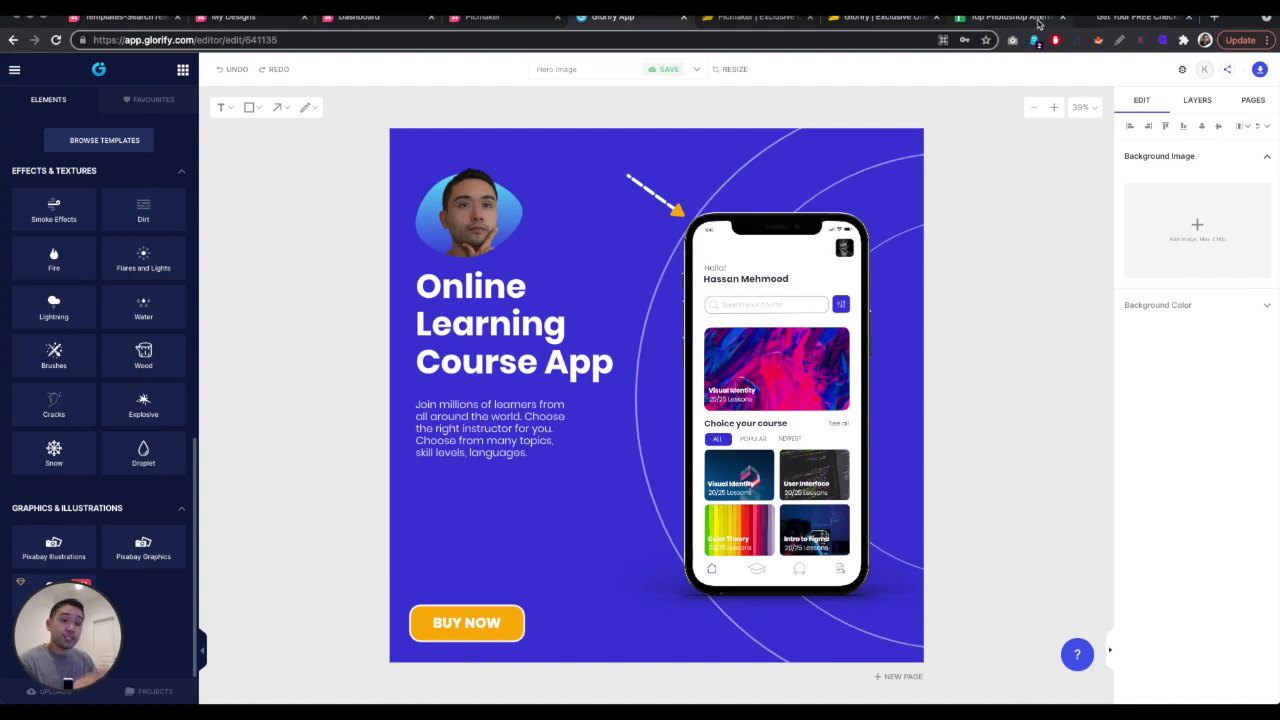
{"action": "mouse_move", "coordinate": [1038, 24]}
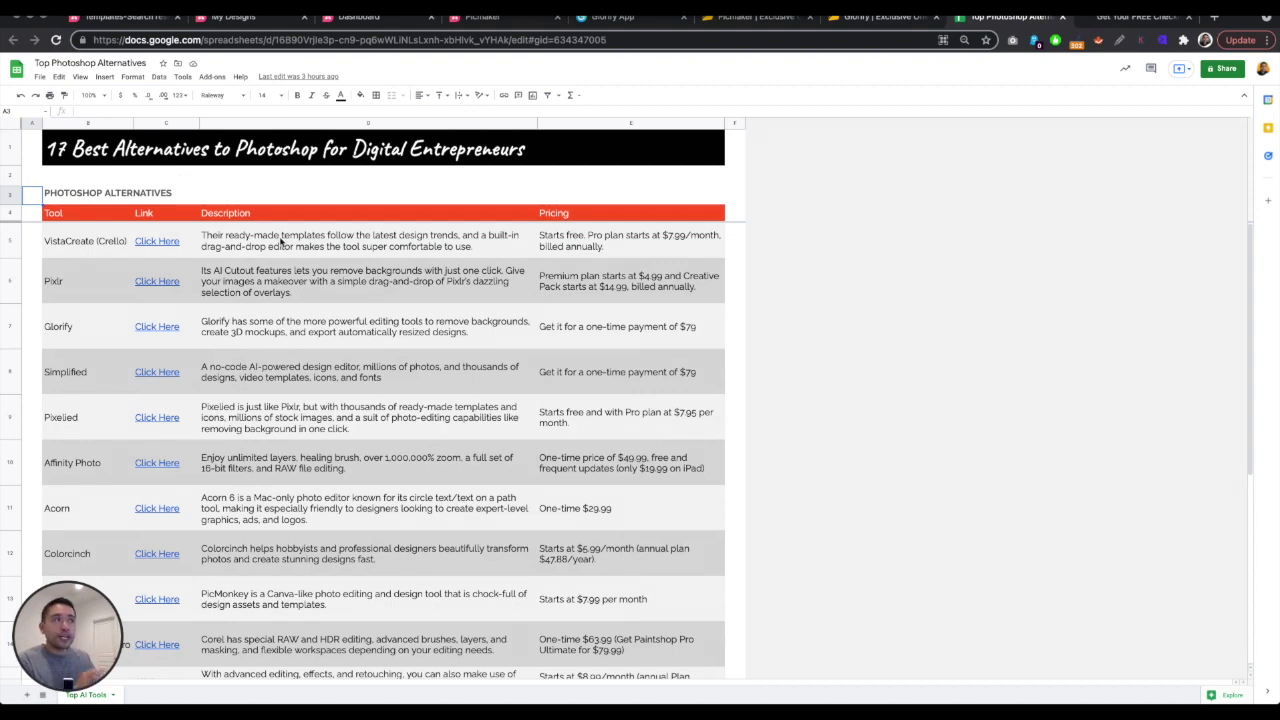
Step: Switch to the 'Get Your FREE Checklist' page for the 17 Best Photoshop Alternatives in 2022
{"action": "left_click", "coordinate": [1101, 20]}
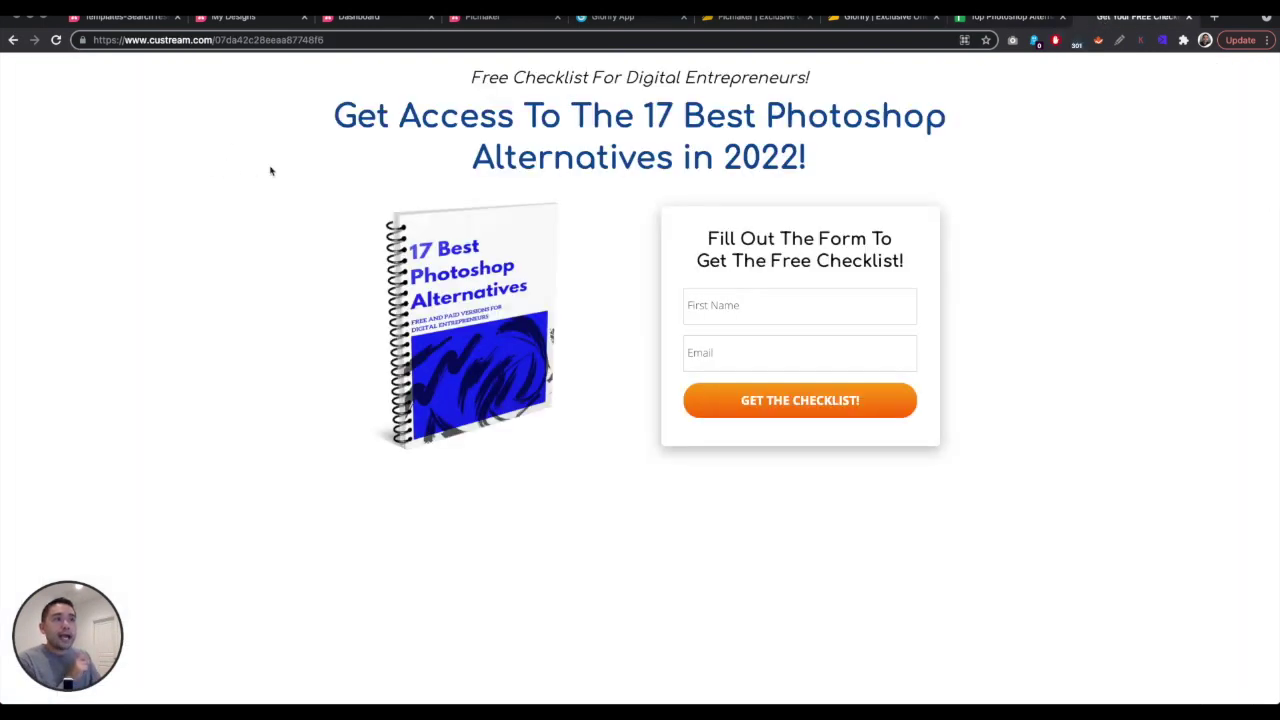